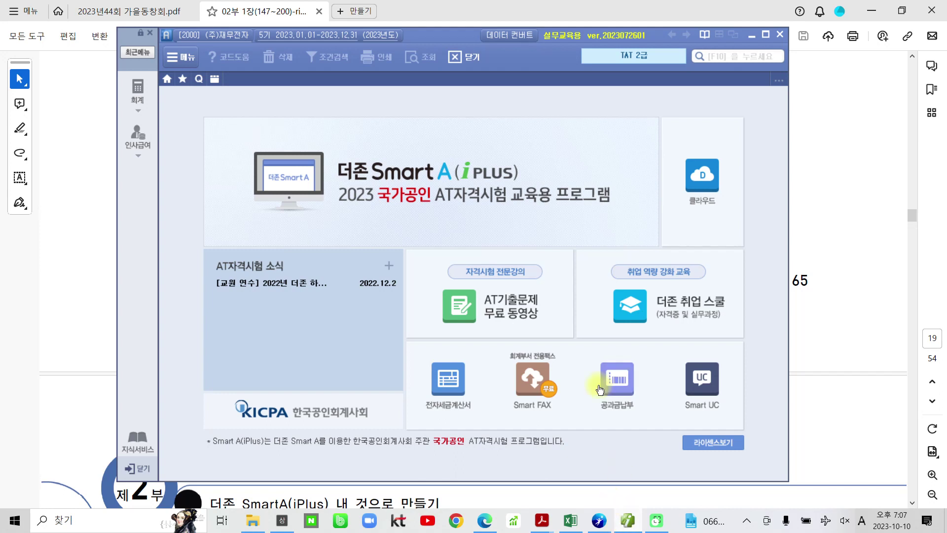
- Maximize the accounting program window and display the full menu of the 회계 (accounting) module
click(766, 34)
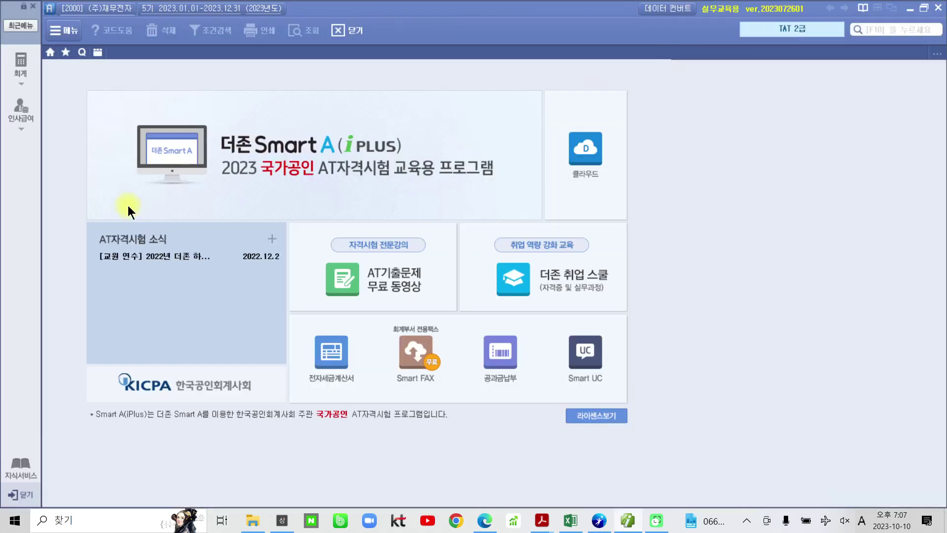
click(22, 75)
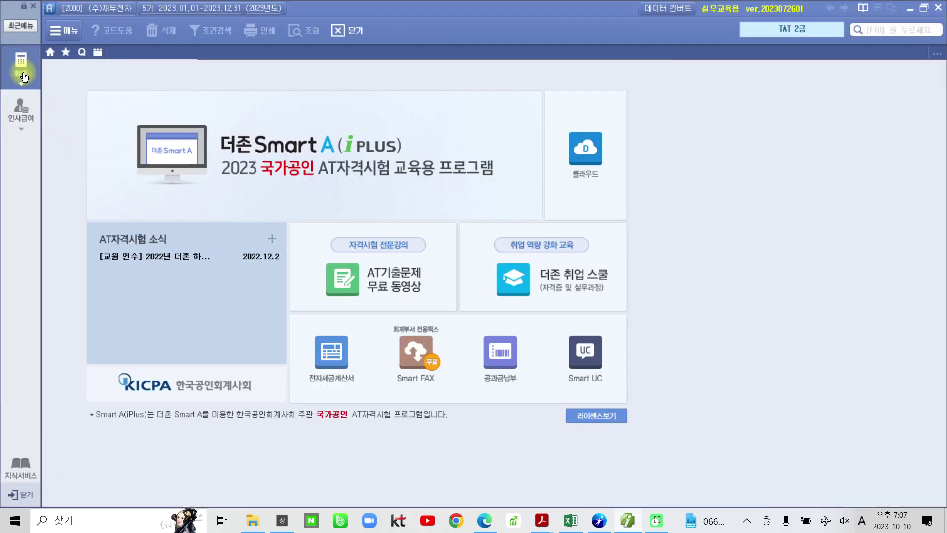
- Switch to the textbook PDF in Acrobat and highlight "일반전표입력" in the 수행과제 heading above the payment voucher exercise
mouse_move(540, 521)
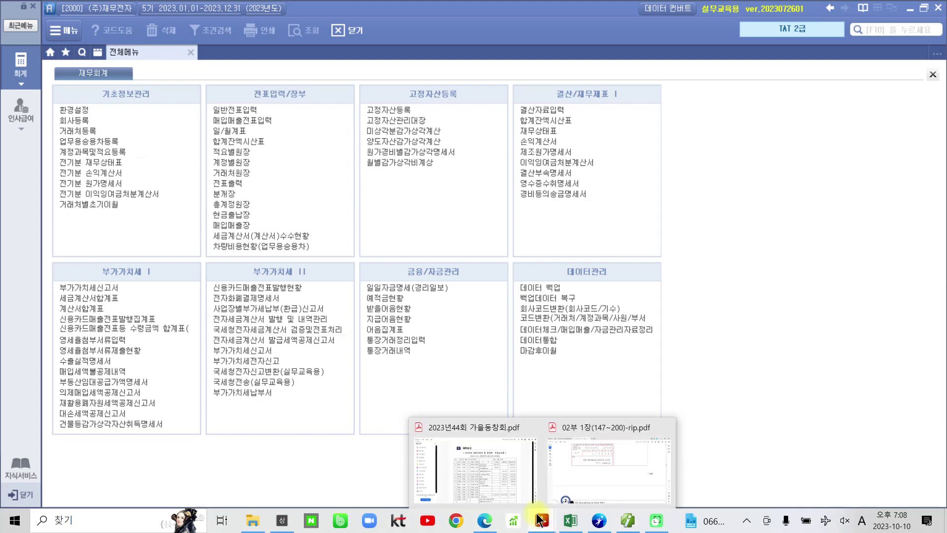
click(574, 461)
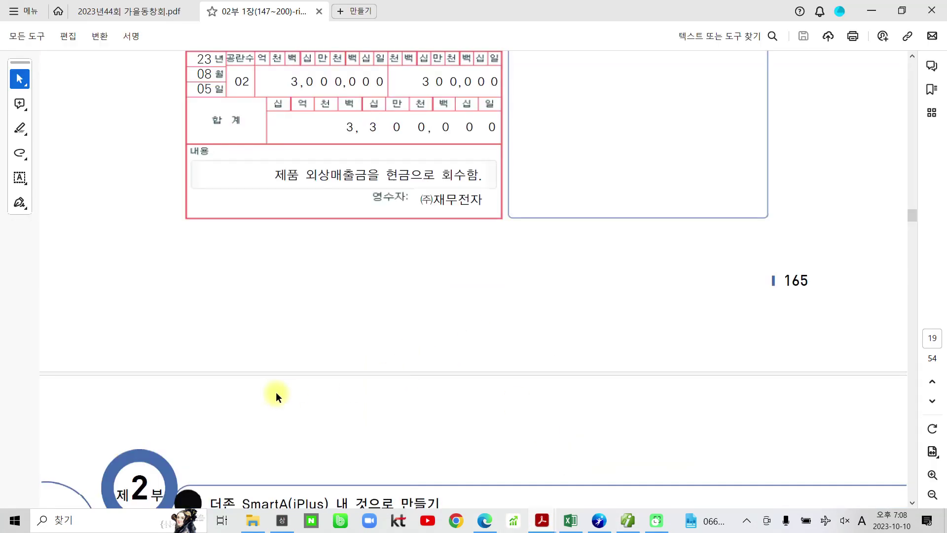
scroll(276, 391, up, 10)
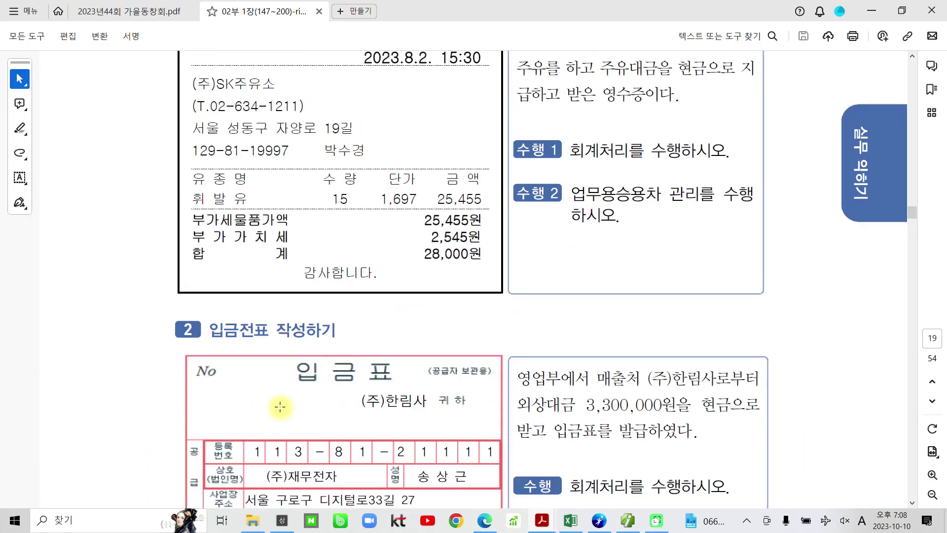
scroll(276, 390, up, 6)
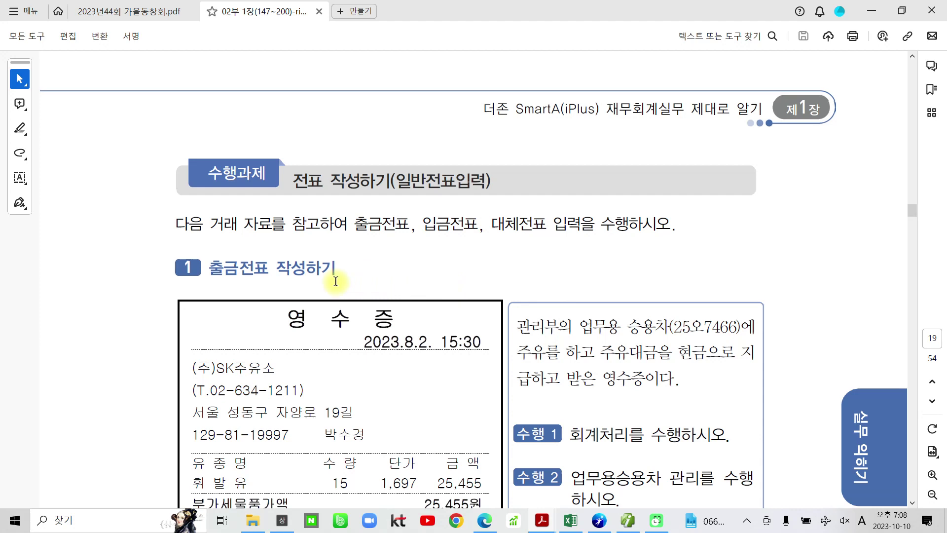
scroll(352, 283, down, 1)
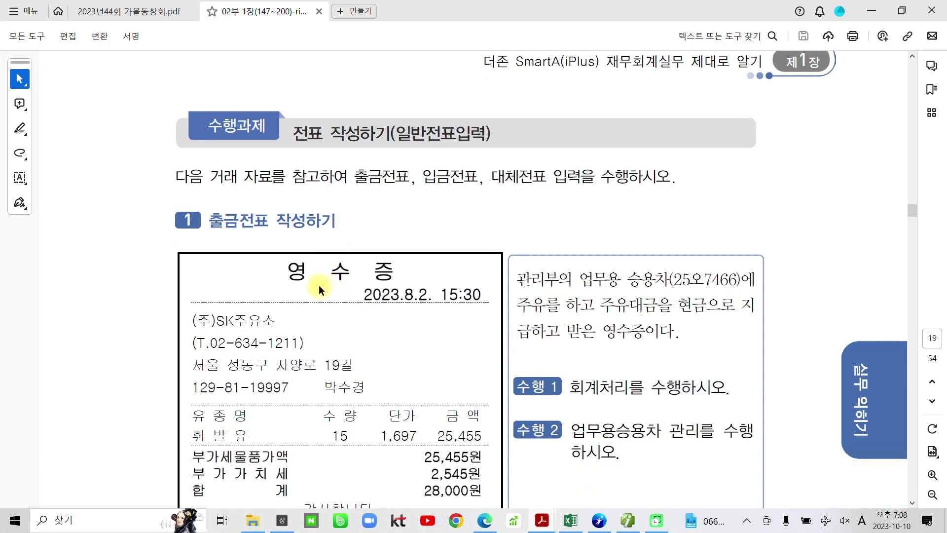
scroll(319, 289, down, 1)
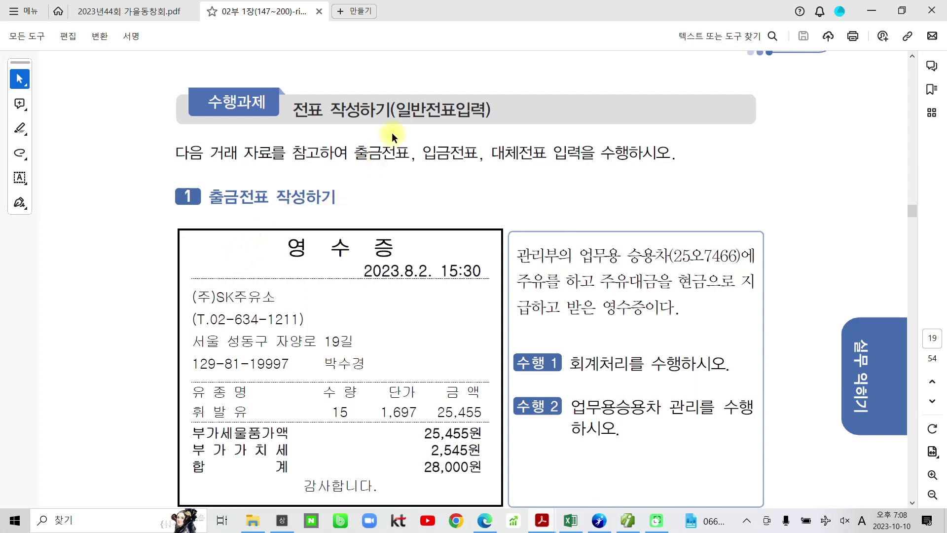
drag(397, 109, 485, 108)
click(497, 88)
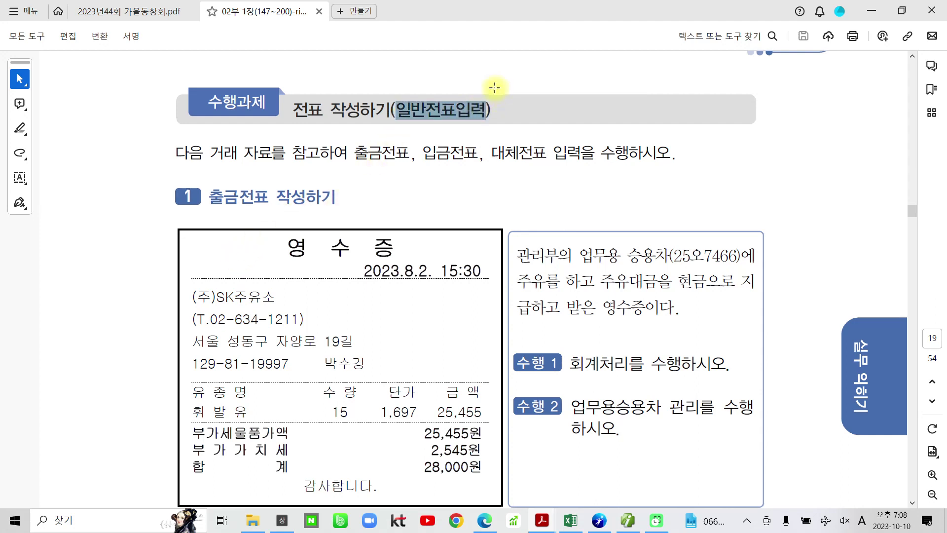
- Highlight the heading of exercise 1, "출금전표 작성하기"
scroll(307, 228, down, 2)
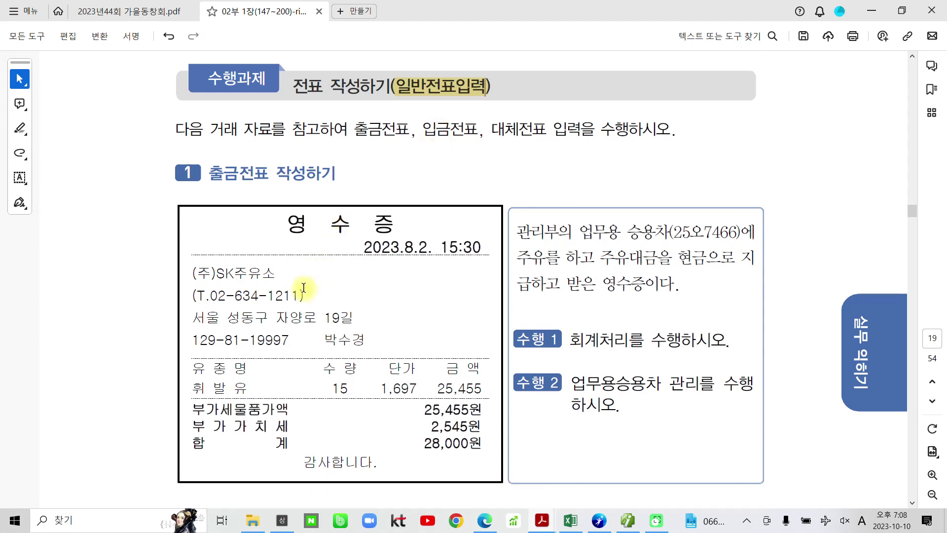
click(209, 149)
drag(229, 148, 347, 146)
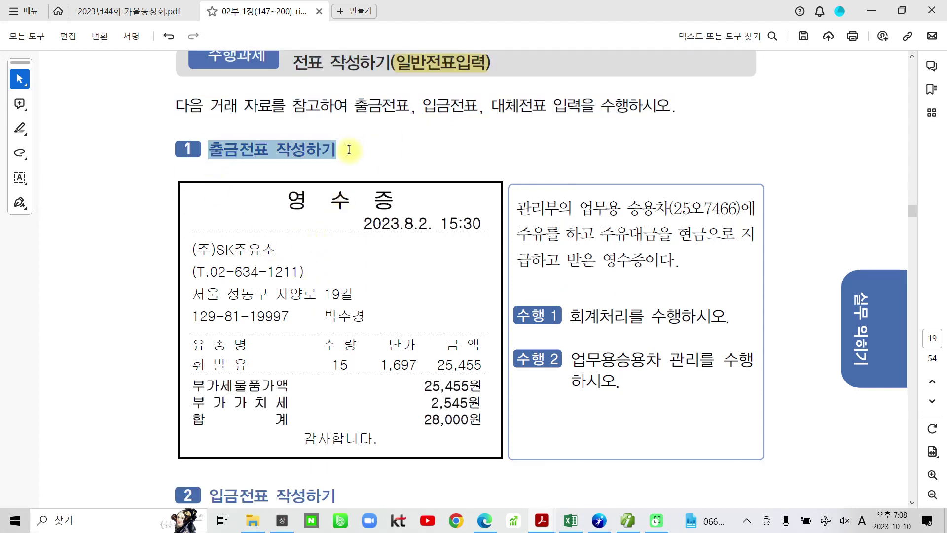
click(363, 126)
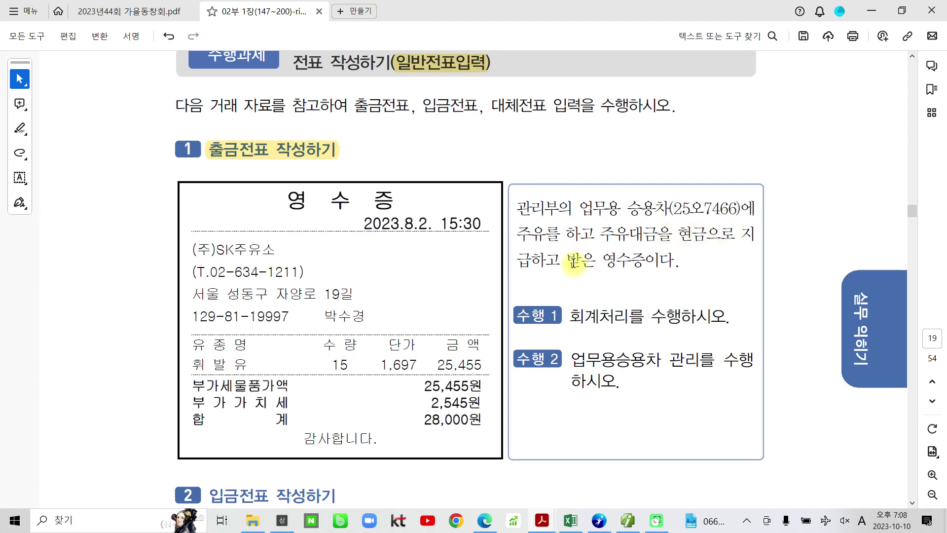
- Highlight the 수행 1 and 수행 2 instructions on accounting treatment and business car management beside the receipt
drag(555, 323, 729, 318)
click(732, 289)
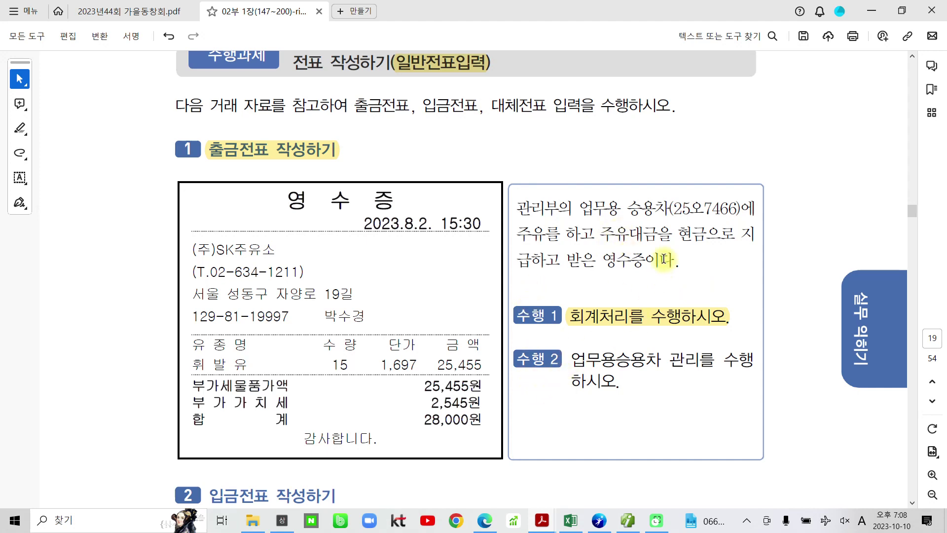
drag(577, 361, 620, 386)
click(635, 365)
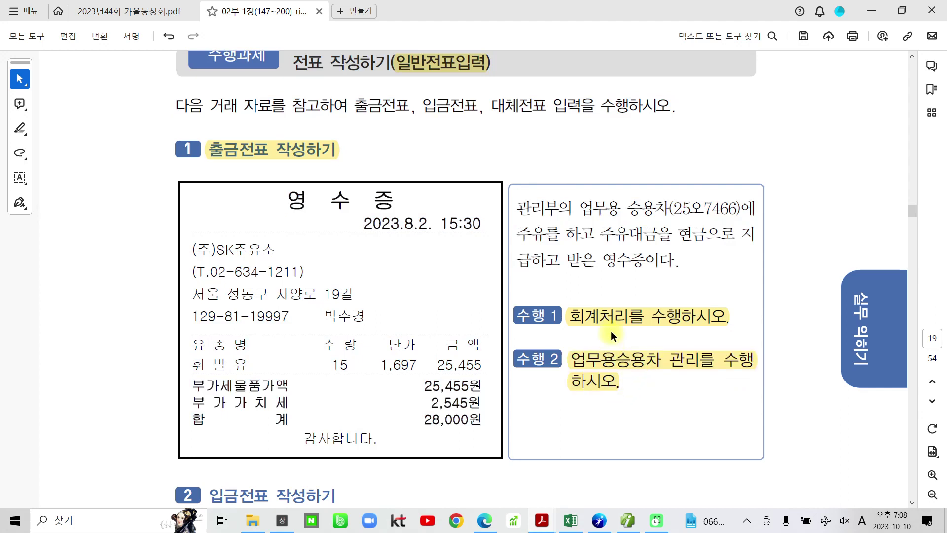
- Highlight the transaction date 2023.8.2. on the fuel receipt
scroll(623, 331, down, 1)
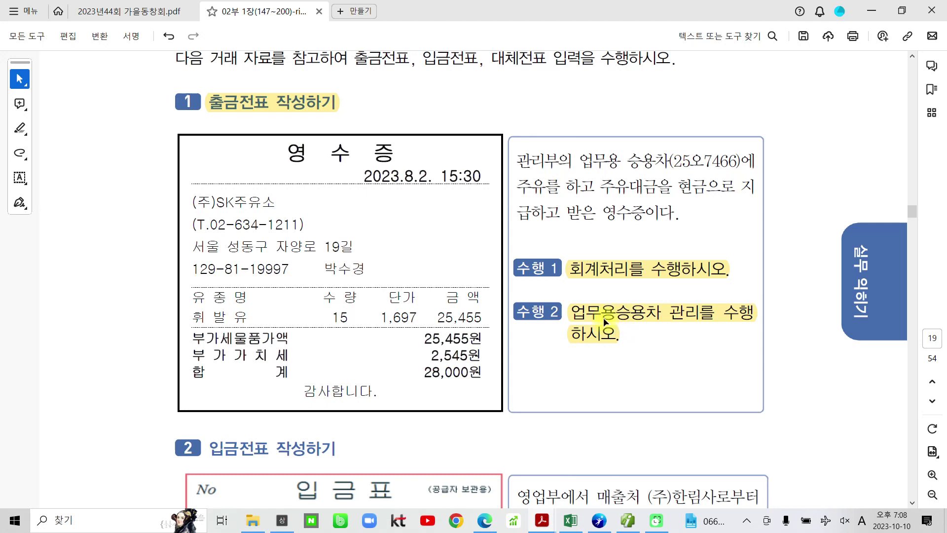
drag(434, 176, 364, 177)
click(386, 153)
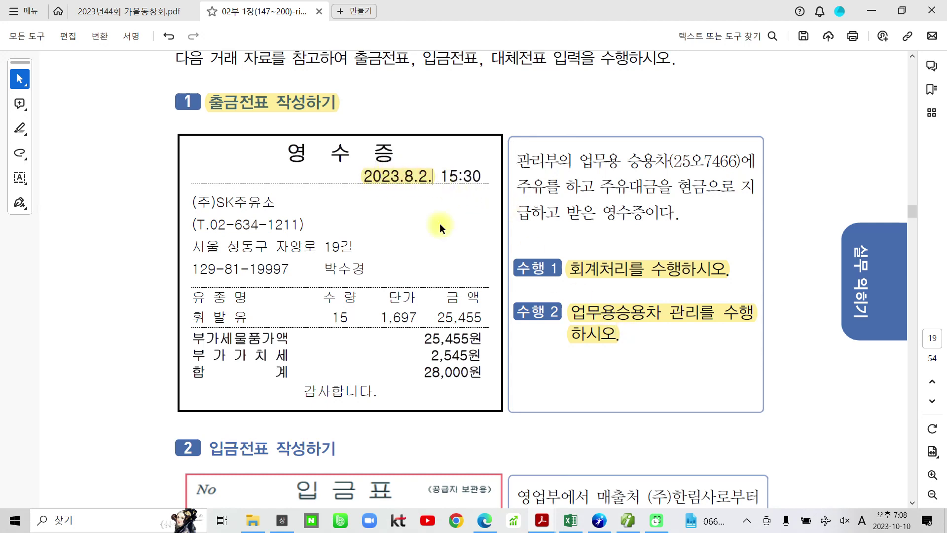
- Switch back to Smart A, open 일반전표입력, and set the voucher date to month 08, day 02
click(640, 520)
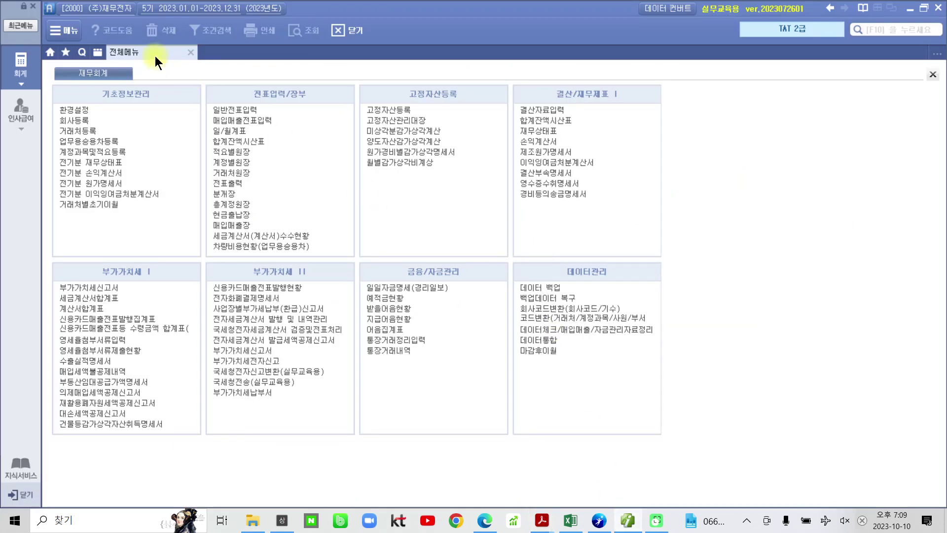
click(241, 108)
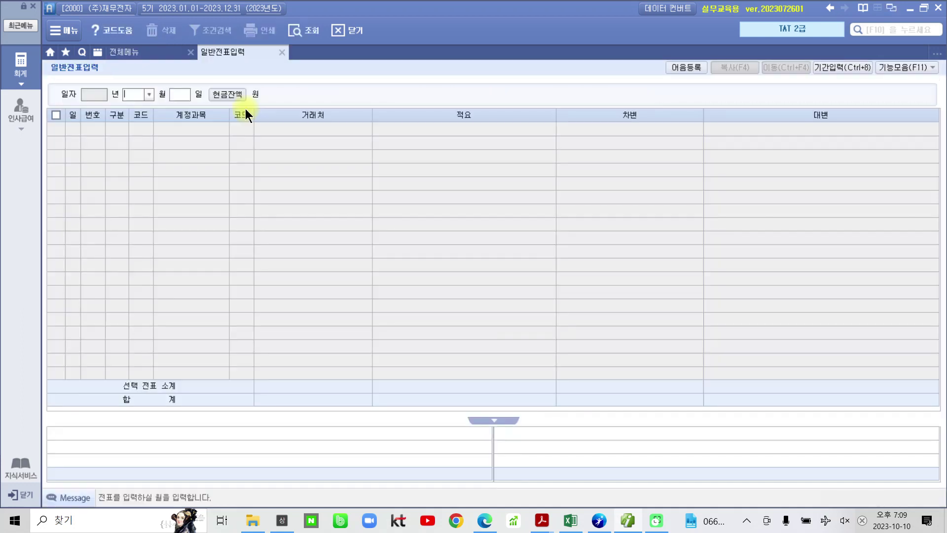
text(08)
text(02)
key(Return)
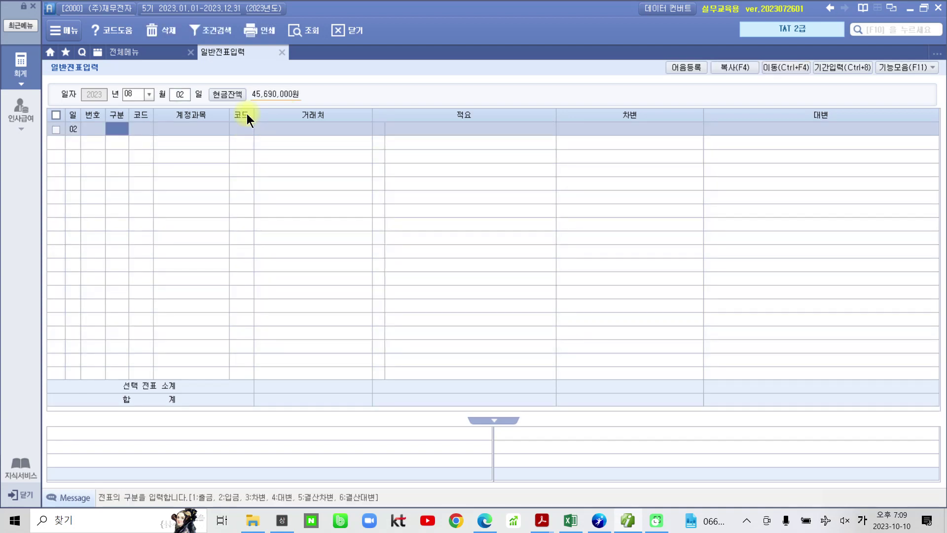
- Start a voucher line of type 1 (출금) and look up "차량" to assign account 822 차량유지비
text(1)
key(Return)
text(차량)
key(Return)
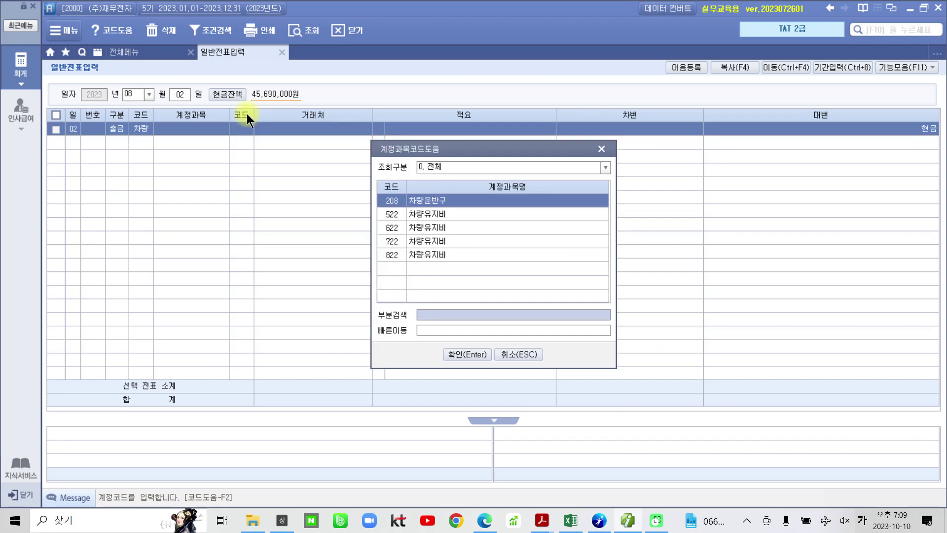
key(Down)
key(Down)
key(Down)
key(Down)
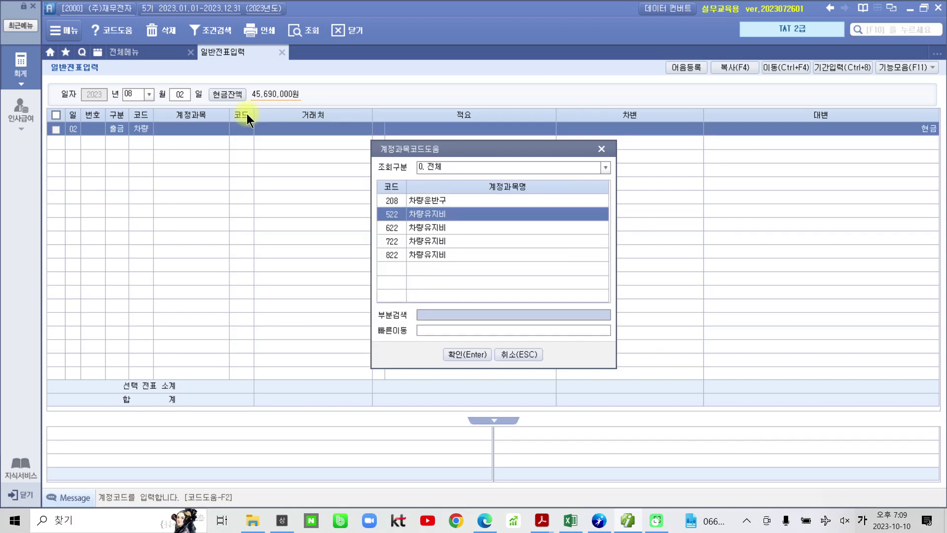
key(Return)
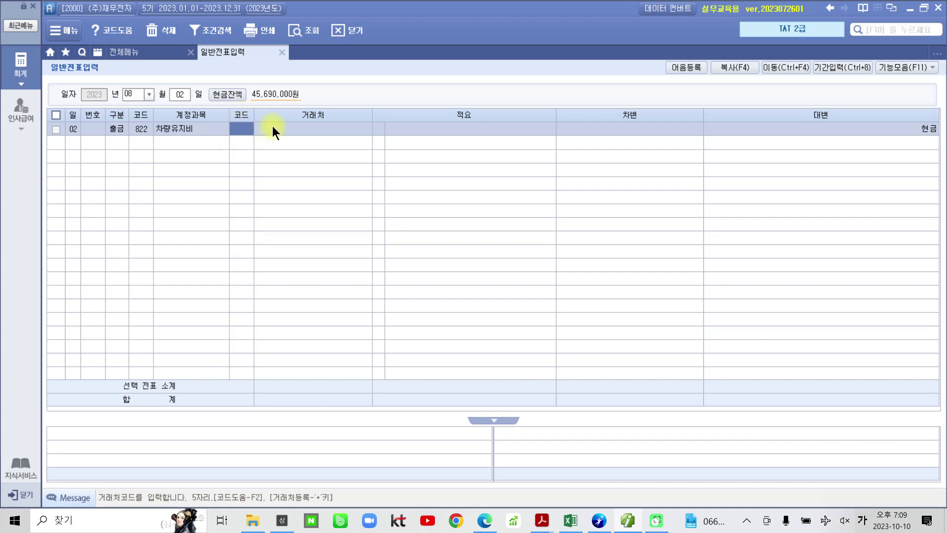
- Leave the 거래처 code blank and enter "SK주유소" as the 거래처 name on the voucher line
key(Hangul)
key(Return)
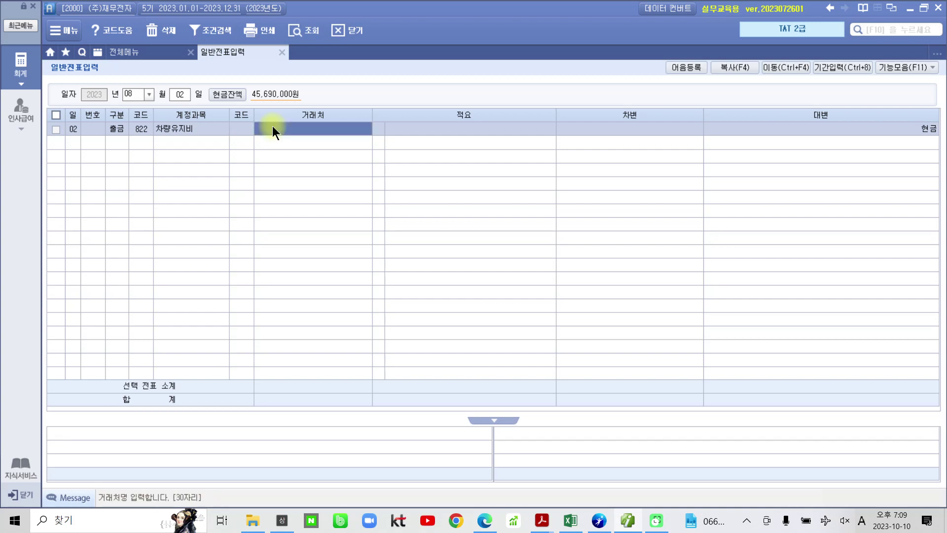
click(272, 127)
key(Hangul)
text(가)
key(Hangul)
key(BackSpace)
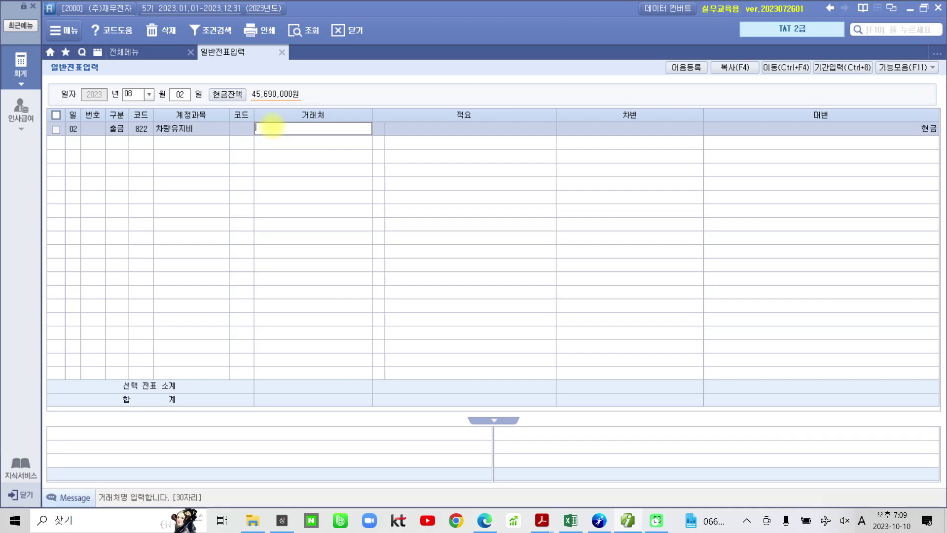
text(SK)
key(Hangul)
text(주유소)
key(Return)
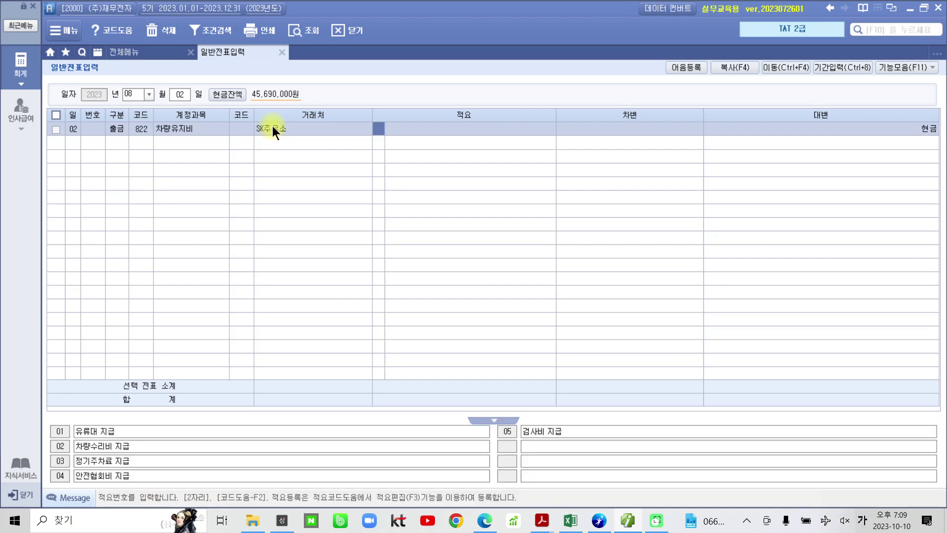
- Leave the 적요 fields blank and record the voucher line with a debit (차변) amount of 28,000
key(Return)
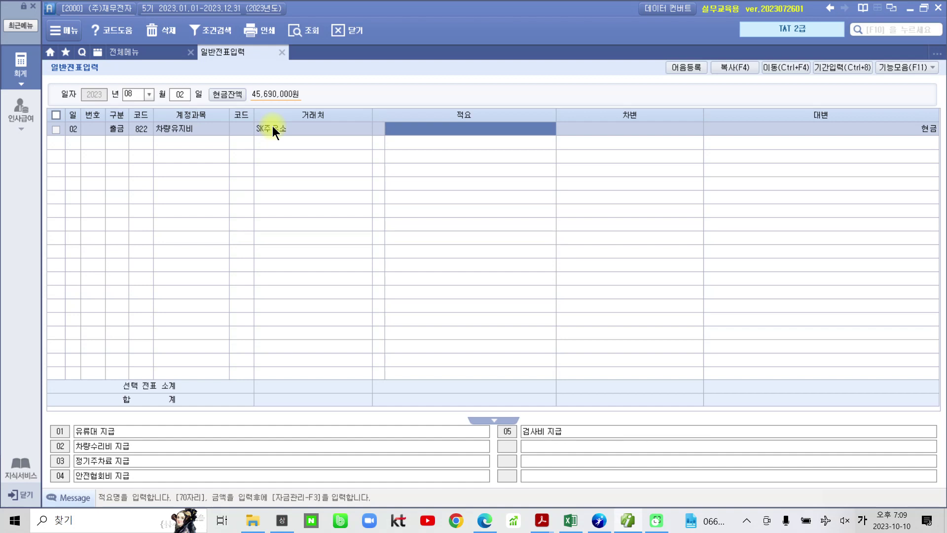
key(Left)
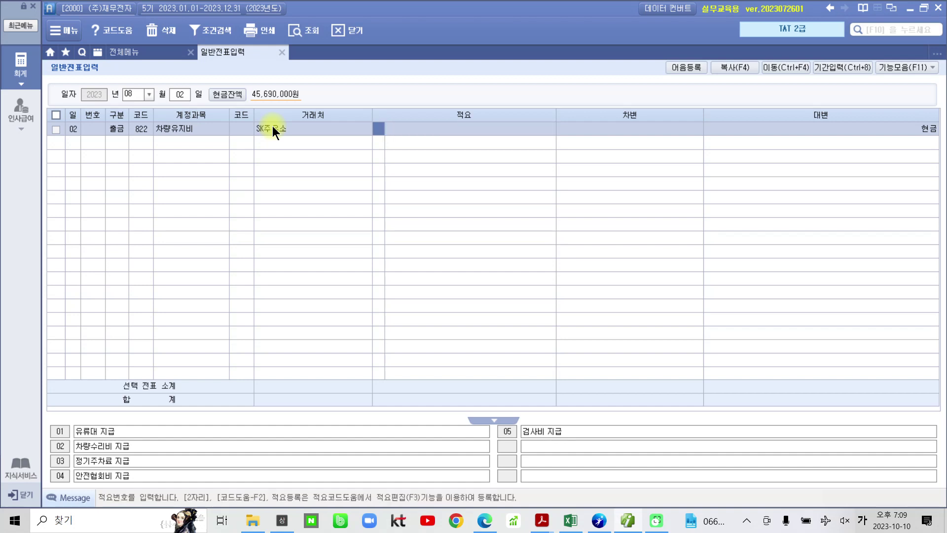
key(Return)
key(Return)
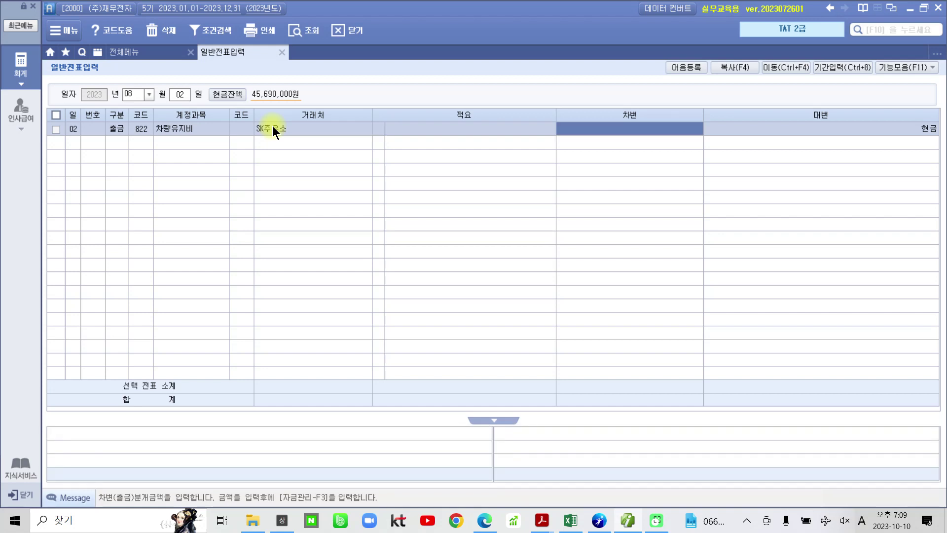
text(2)
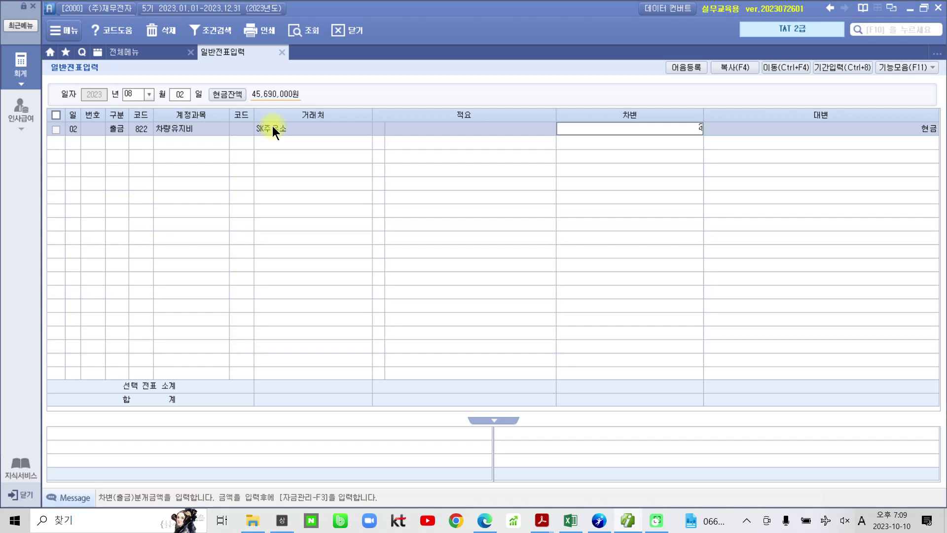
text(500000)
key(BackSpace)
key(BackSpace)
key(Return)
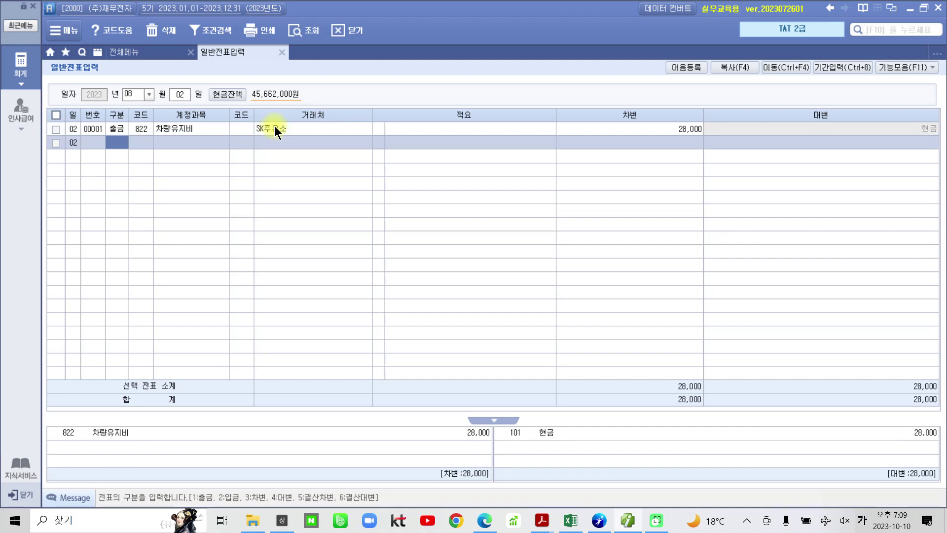
- Assign business car code 0101 (그랜져) to the 차량유지비 line in 업무용 승용차 관리, with 구분 set to 1.유류비
click(685, 130)
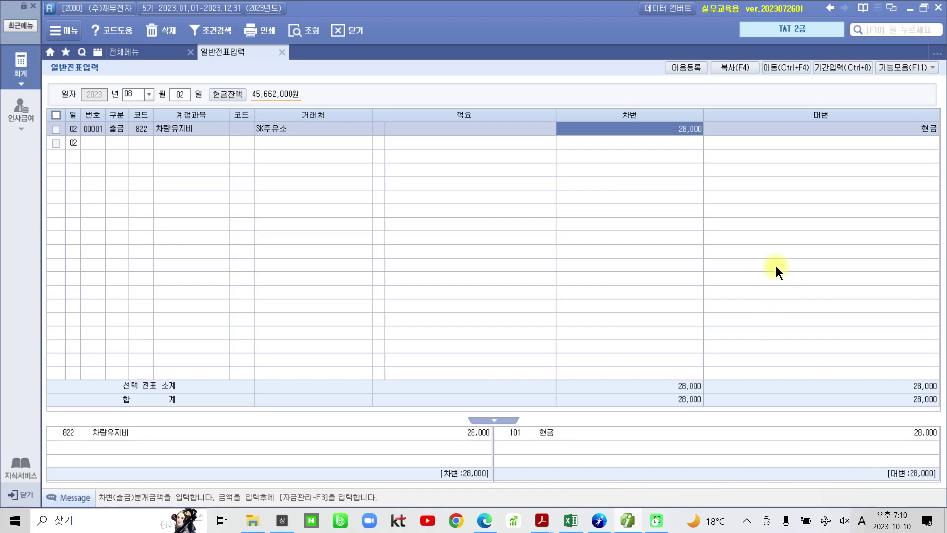
key(Return)
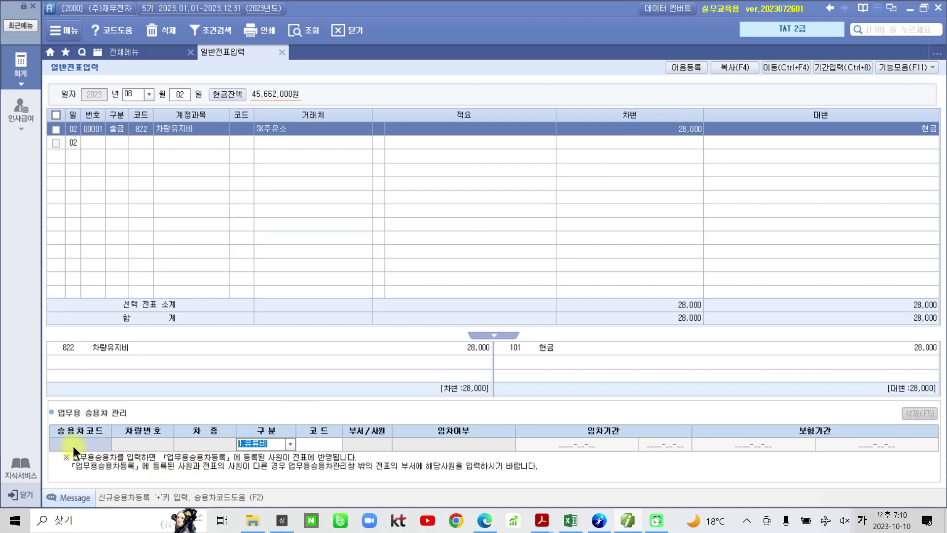
key(F2)
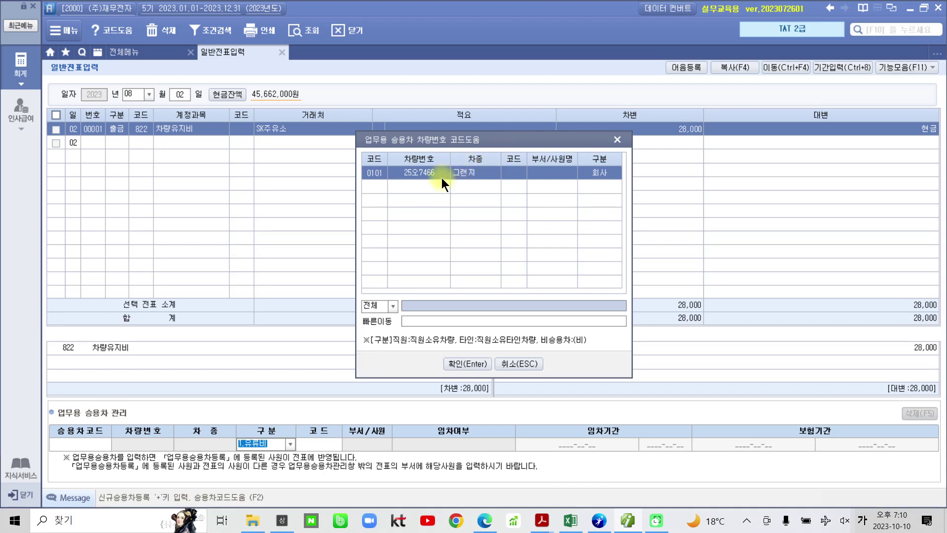
click(470, 363)
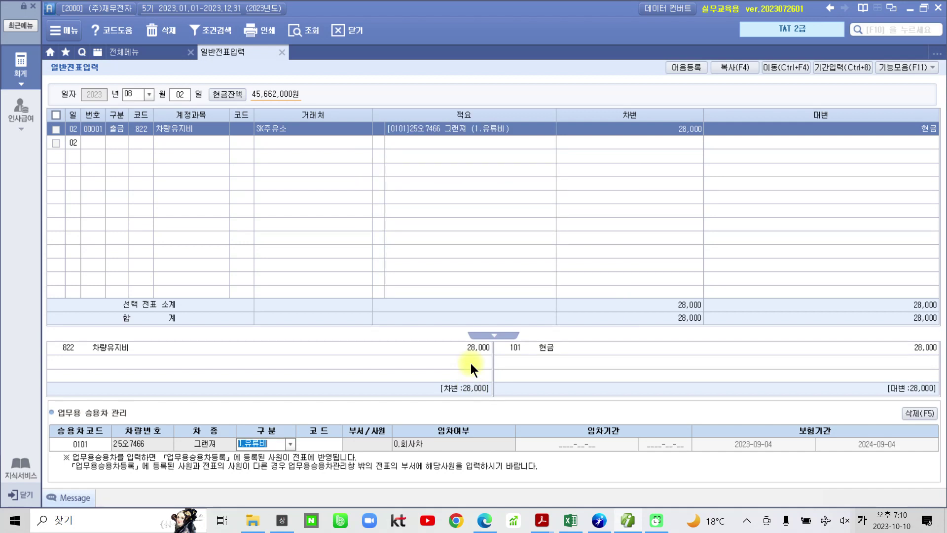
click(290, 443)
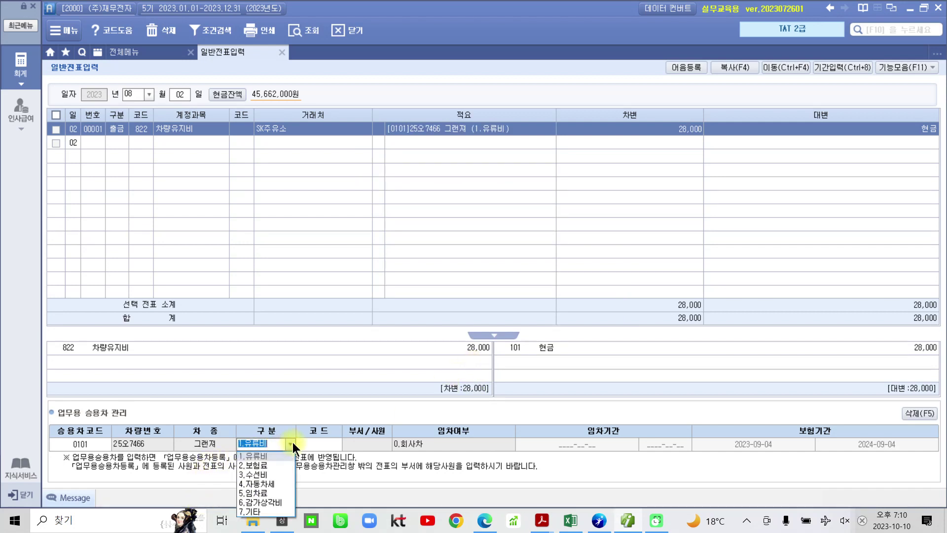
click(261, 457)
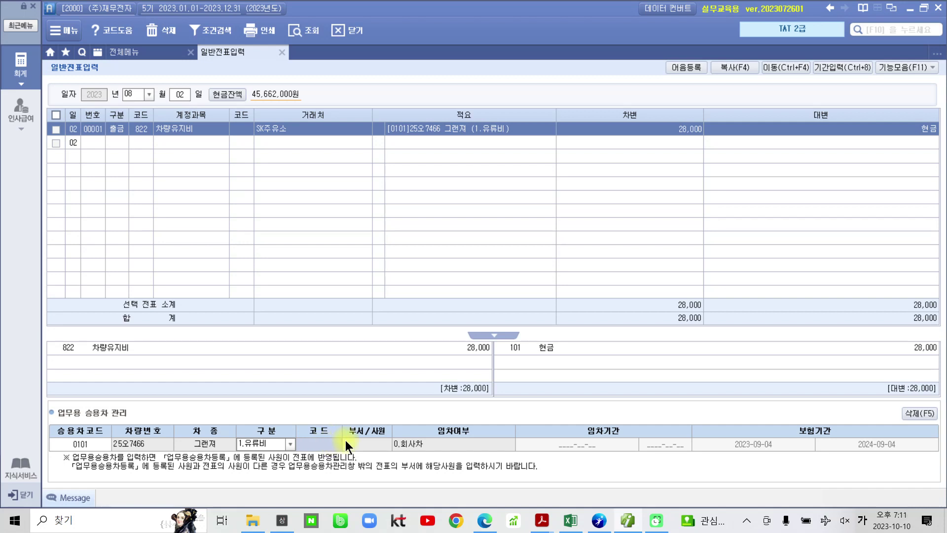
key(Return)
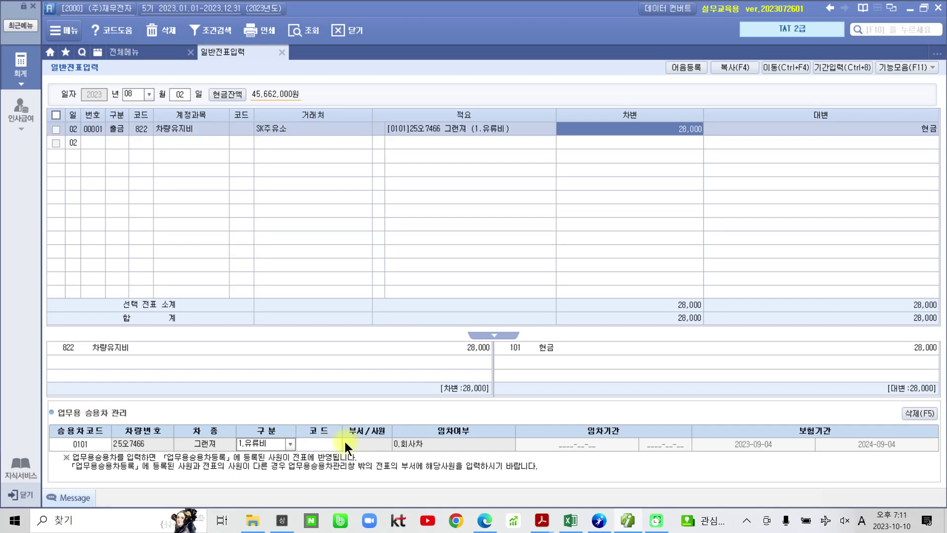
- Review the 적요 text on the 차량유지비 line and locate 차량비용현황(업무용승용차) in the list of all accounting functions
click(434, 132)
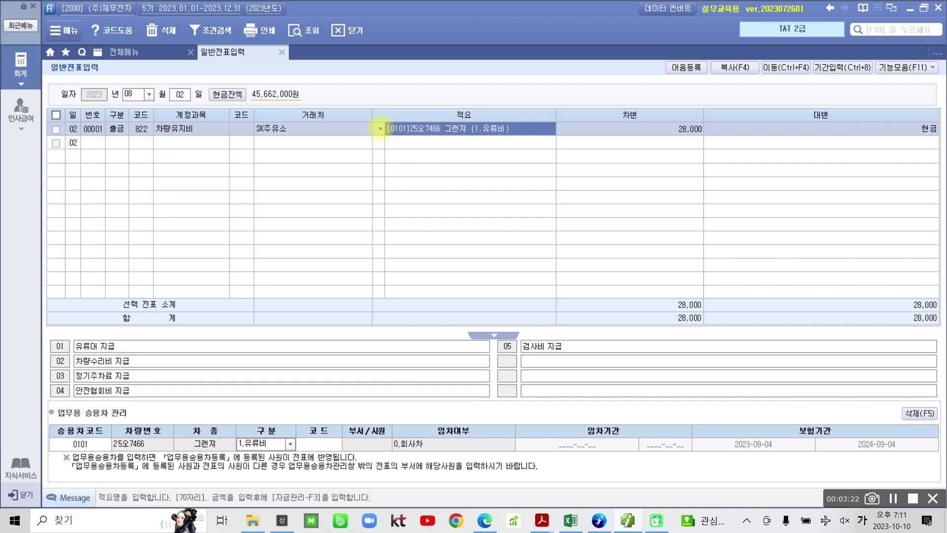
drag(377, 107, 593, 155)
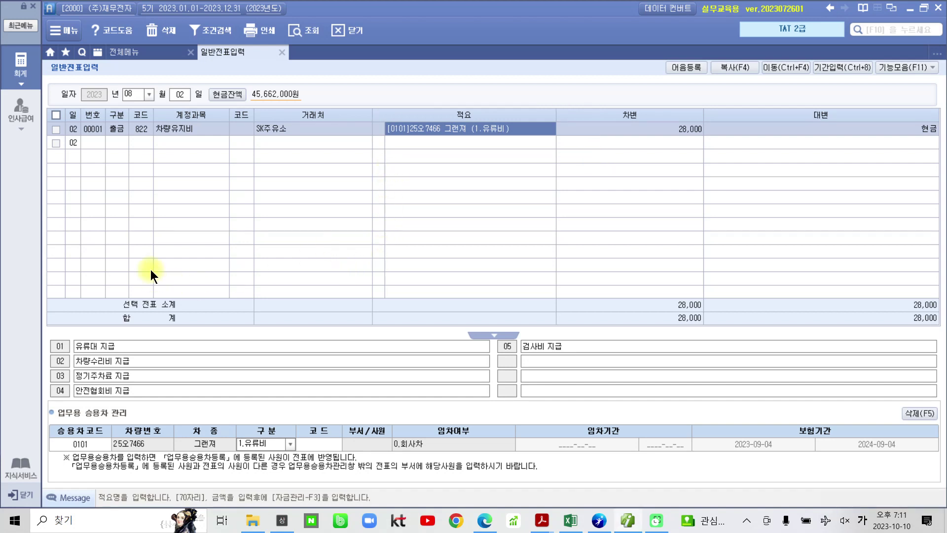
click(126, 49)
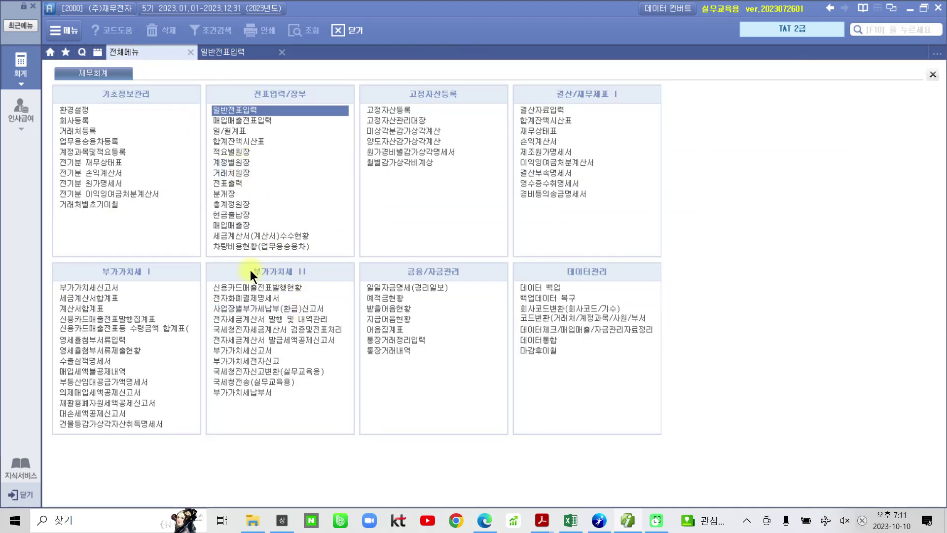
drag(199, 238, 338, 260)
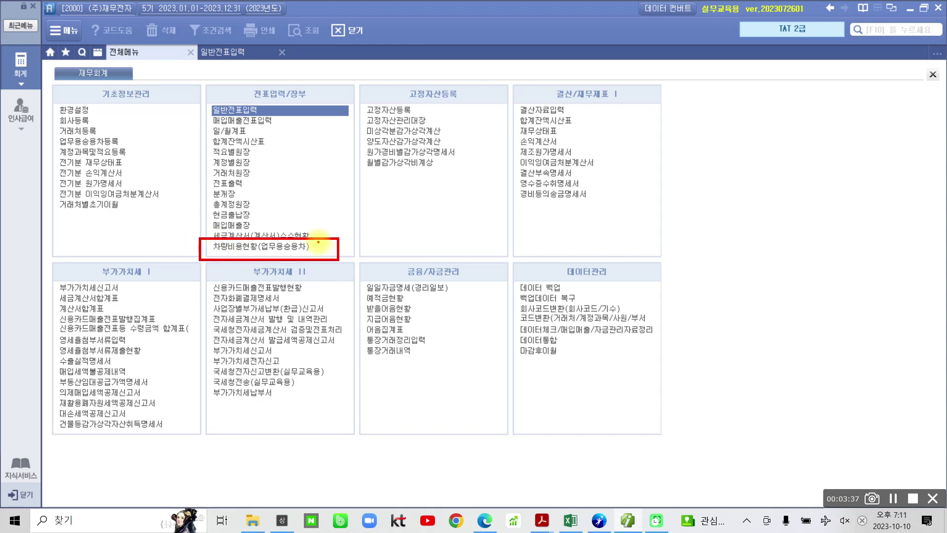
drag(320, 242, 337, 240)
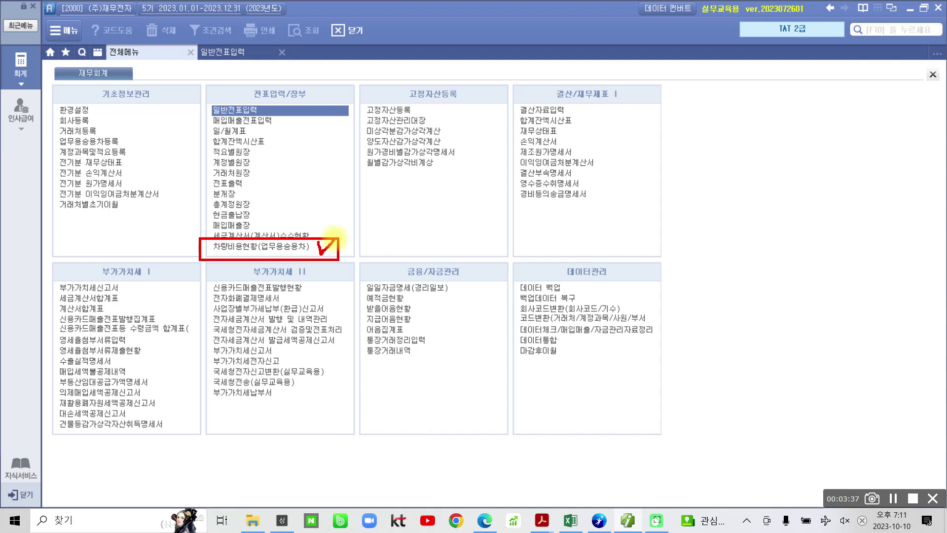
mouse_move(186, 242)
mouse_down()
mouse_move(195, 253)
mouse_move(207, 241)
mouse_move(271, 256)
mouse_up()
key(Escape)
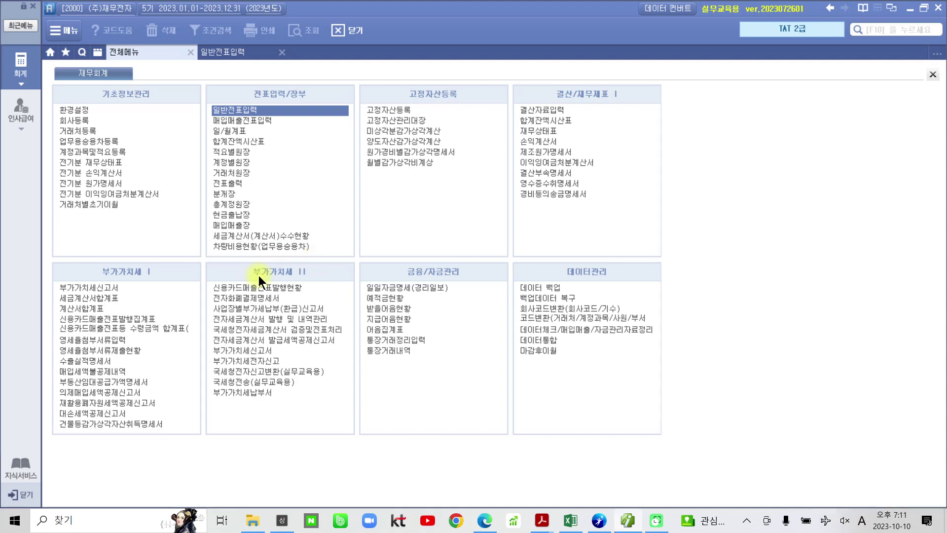
- Switch to the textbook PDF and highlight the heading "입금전표 작성하기" and the word "외상대금" in exercise 2
click(542, 520)
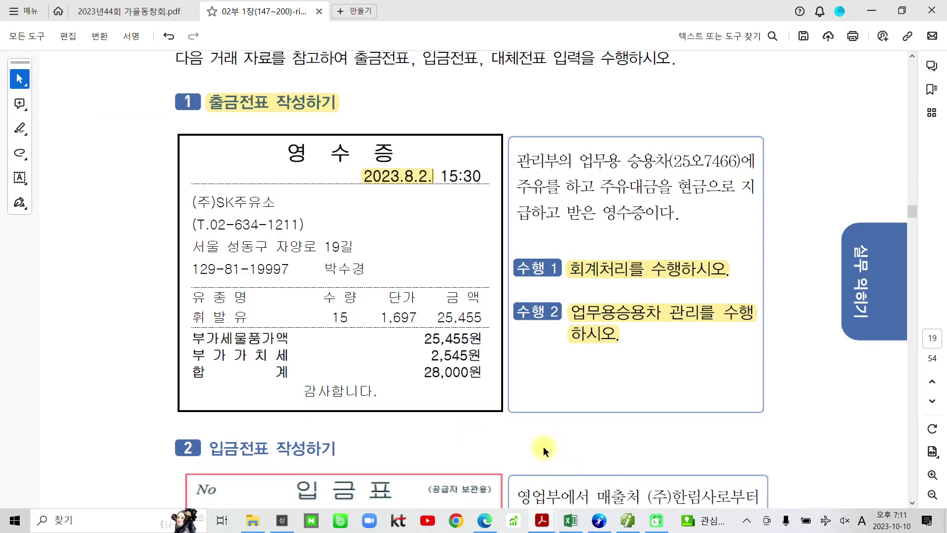
scroll(542, 445, down, 3)
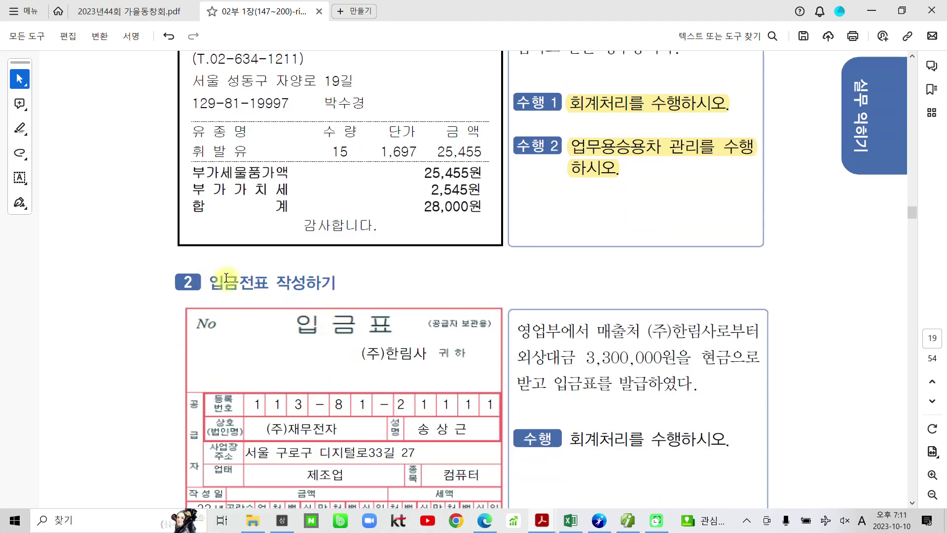
drag(208, 282, 306, 281)
click(321, 255)
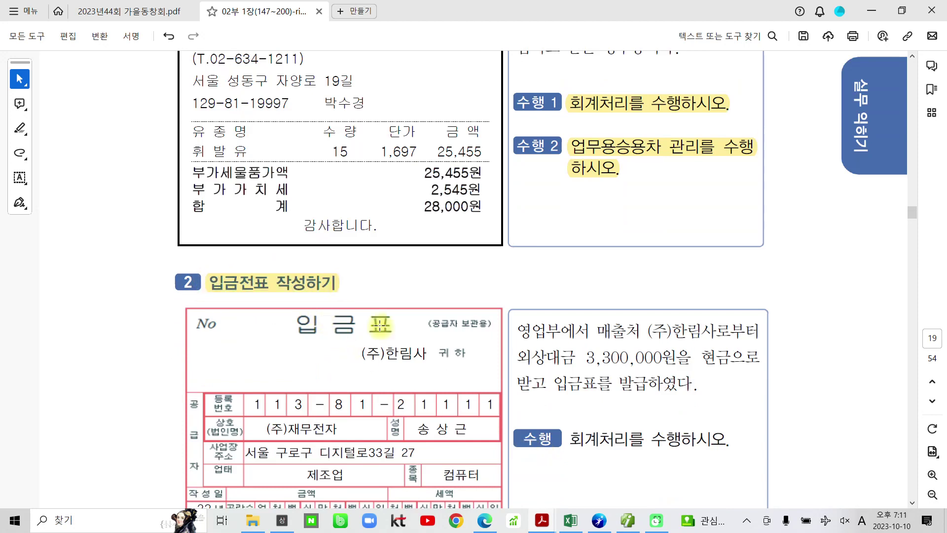
scroll(525, 430, down, 2)
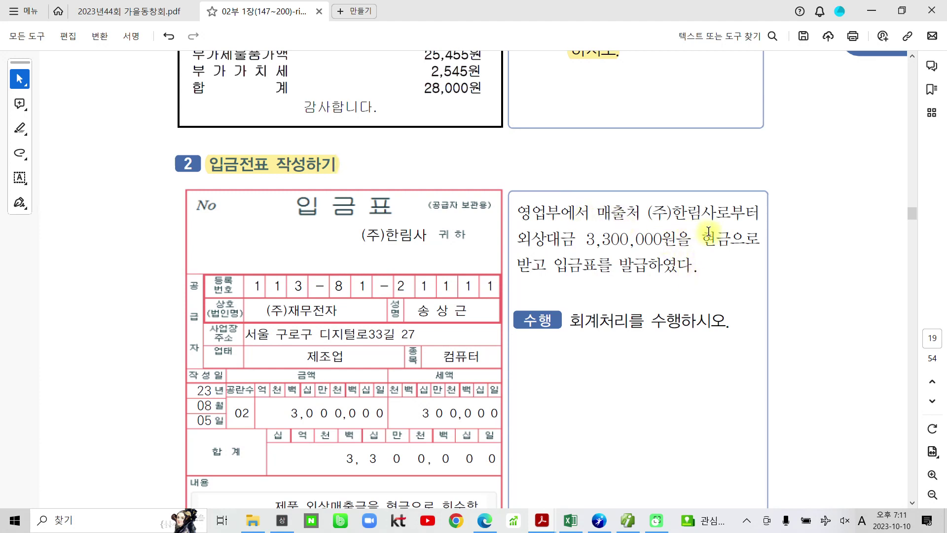
drag(576, 239, 520, 241)
click(531, 214)
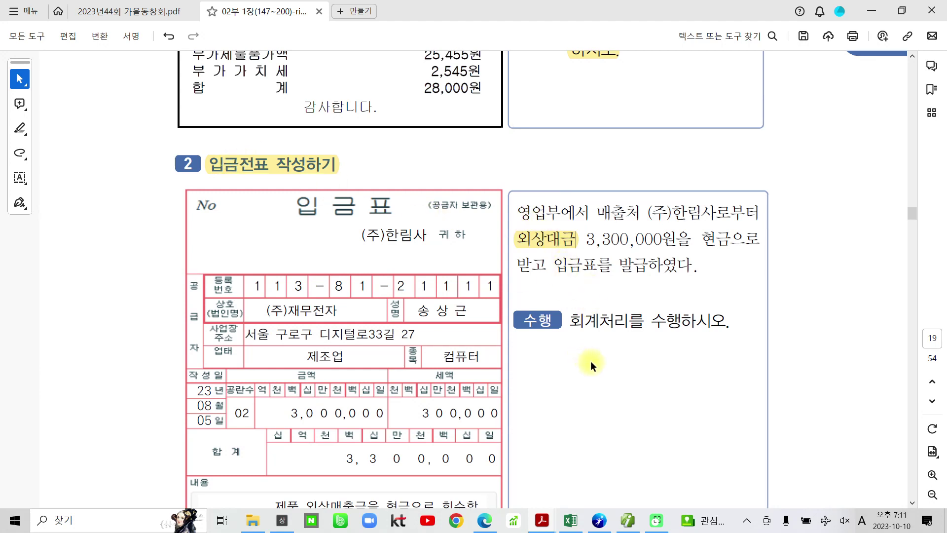
- Switch back to Smart A, return to 일반전표입력, and set the voucher day to 05 in month 08
click(627, 520)
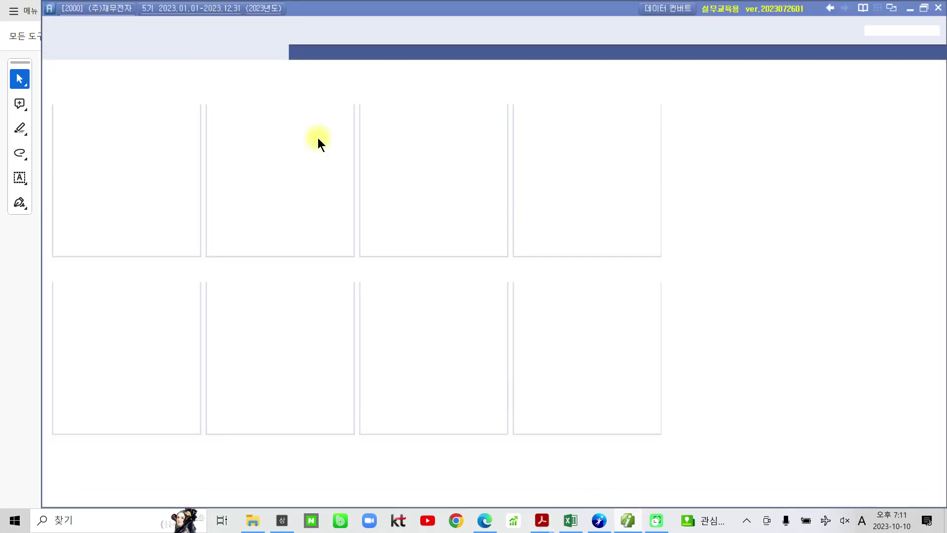
click(271, 112)
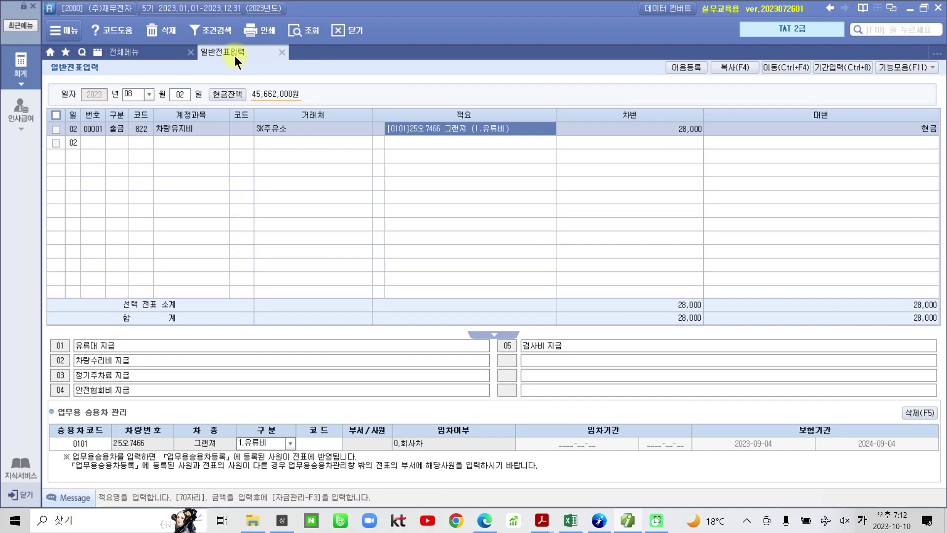
click(181, 93)
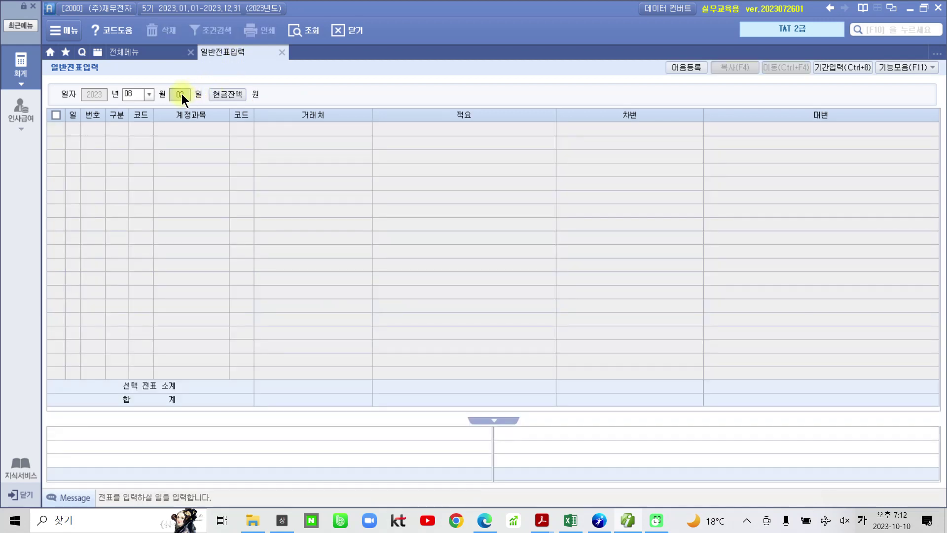
text(5)
key(Return)
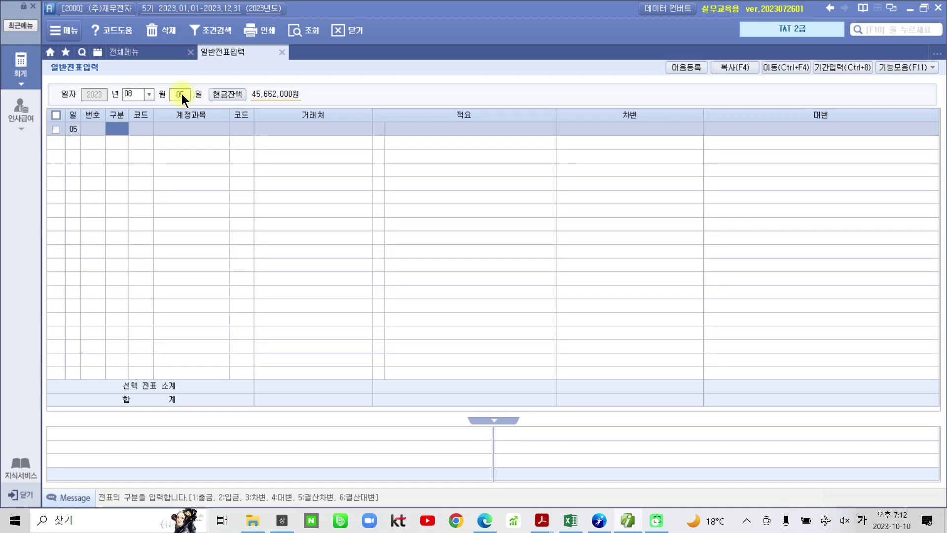
- Start a voucher line of type 2 (입금) with account 108 외상매출금
text(2)
key(Return)
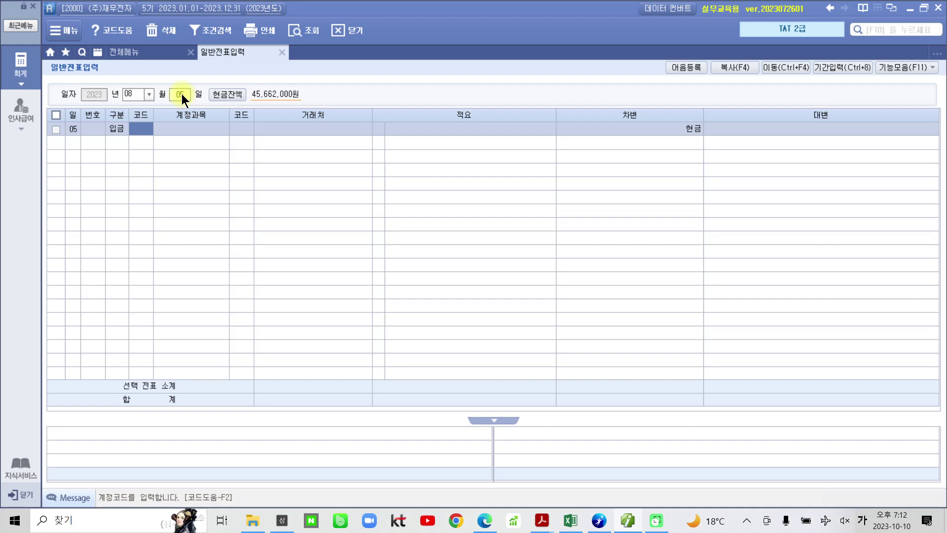
text(108)
key(Return)
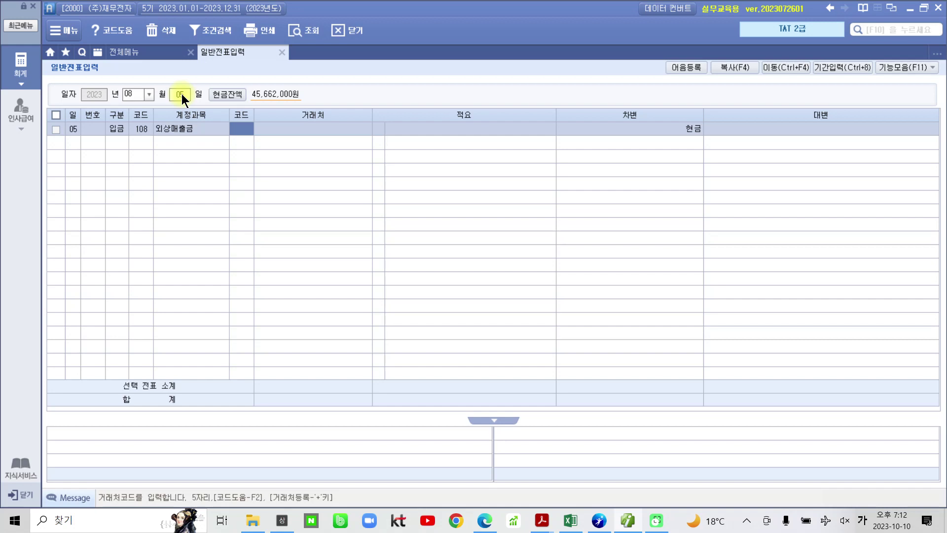
- Set the line's 거래처 to (주)한림사 by its code and choose 적요 04 외상대금 현금회수
text(01001)
key(Return)
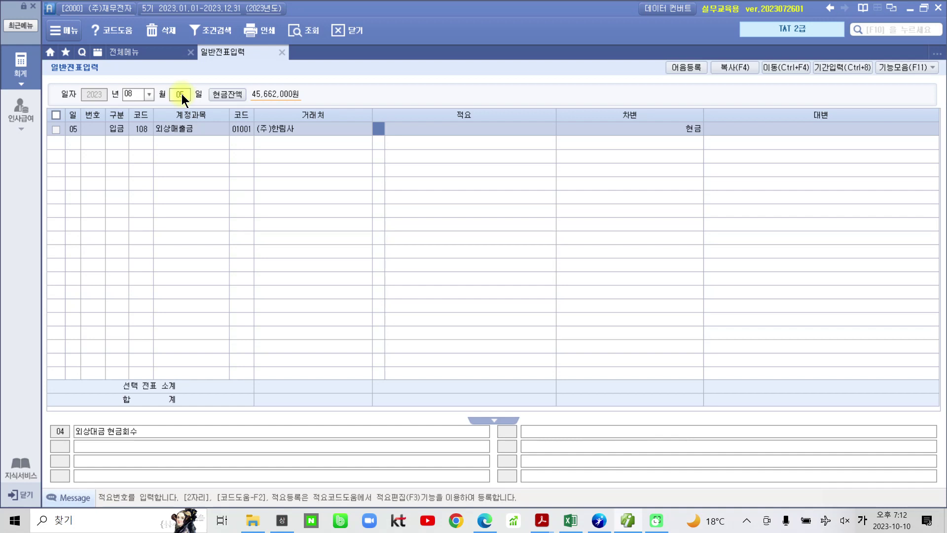
text(4)
key(Return)
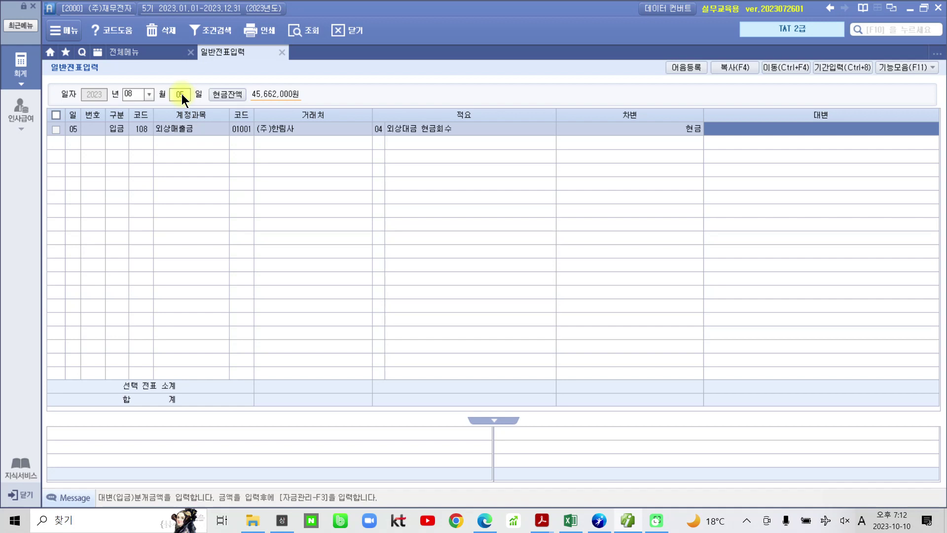
- Record the 외상매출금 line with a credit (대변) amount of 3,300,000
text(3)
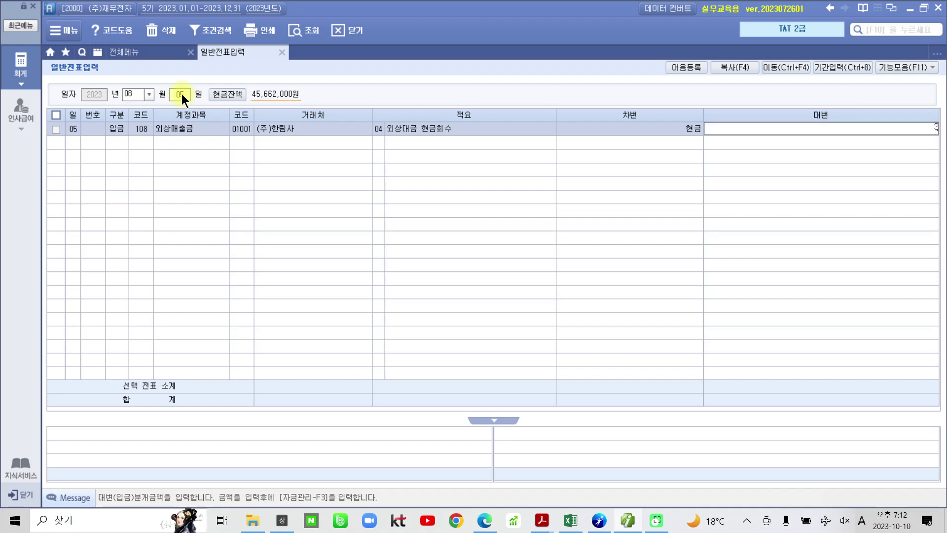
text(,300,000)
key(Return)
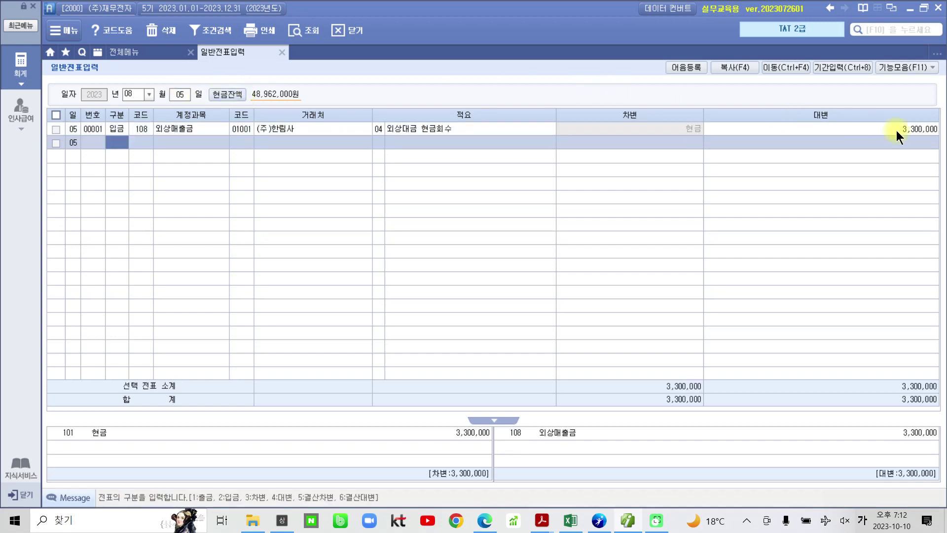
click(896, 130)
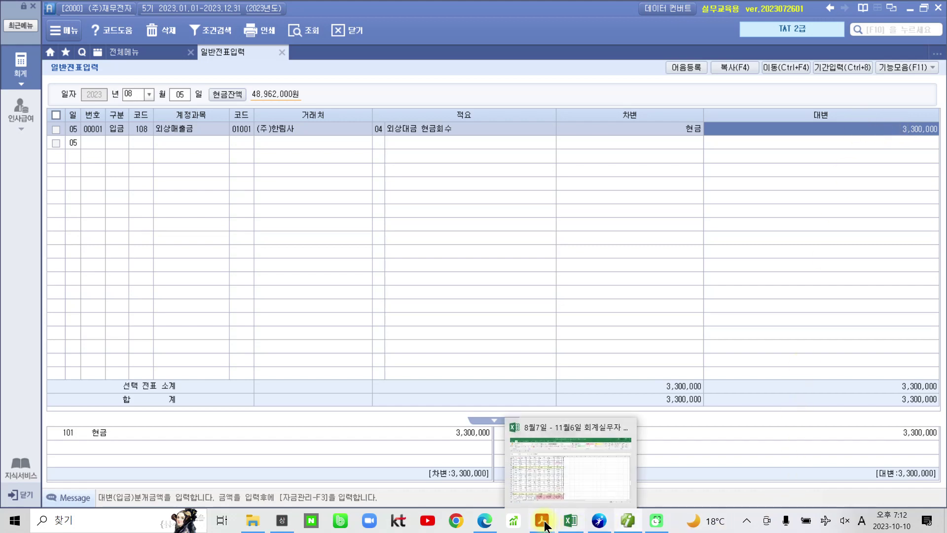
- Switch to the textbook PDF and highlight the heading "대체전표 작성하기" and the phrase "정기예금 만기가 도래하여" in exercise 3
mouse_move(545, 523)
click(578, 472)
scroll(305, 377, down, 10)
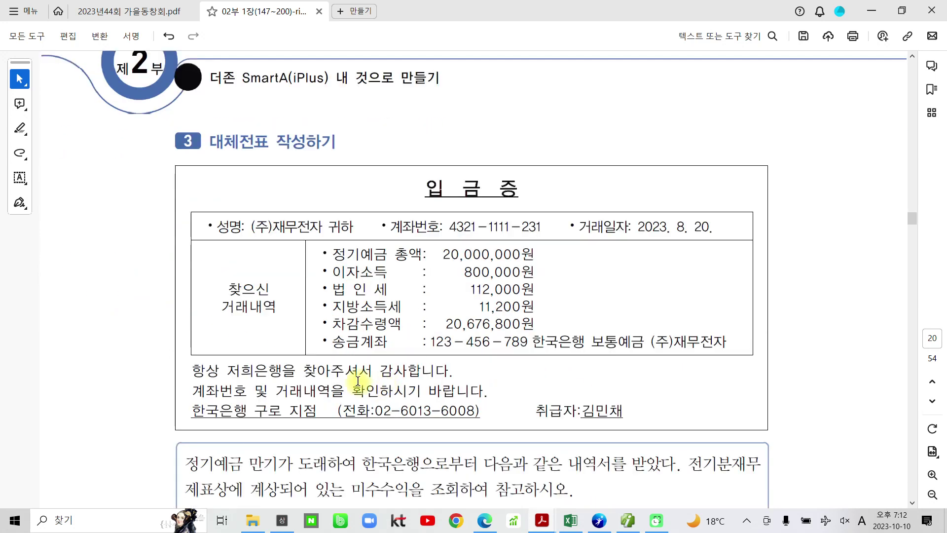
scroll(356, 379, down, 3)
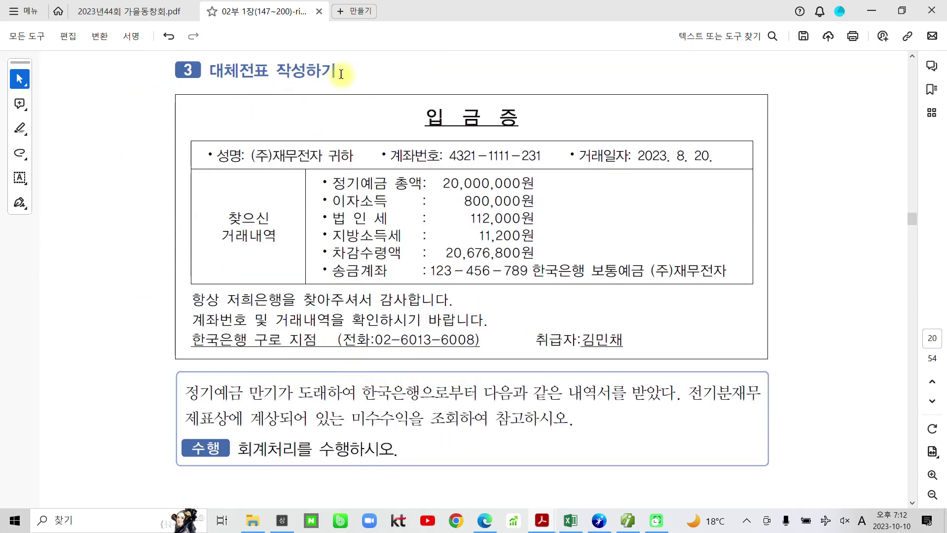
drag(345, 73, 209, 73)
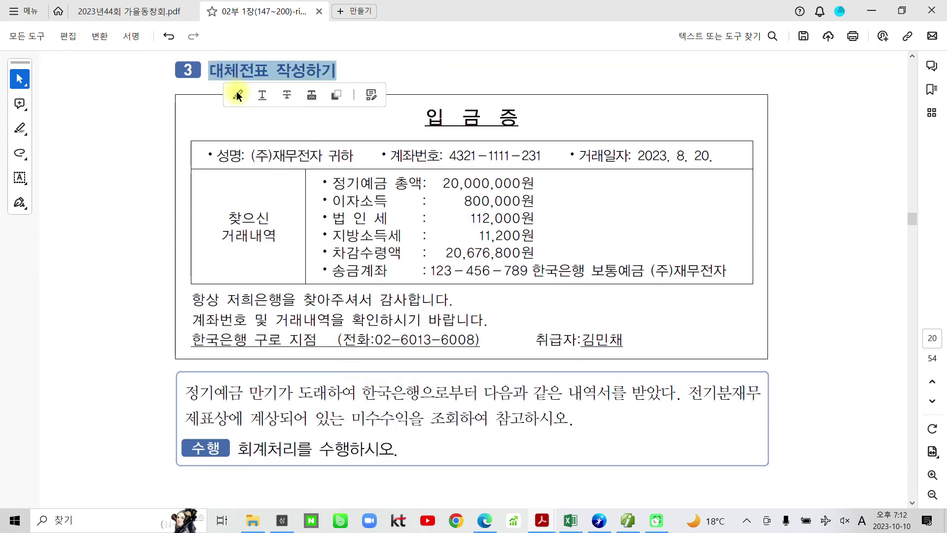
click(237, 96)
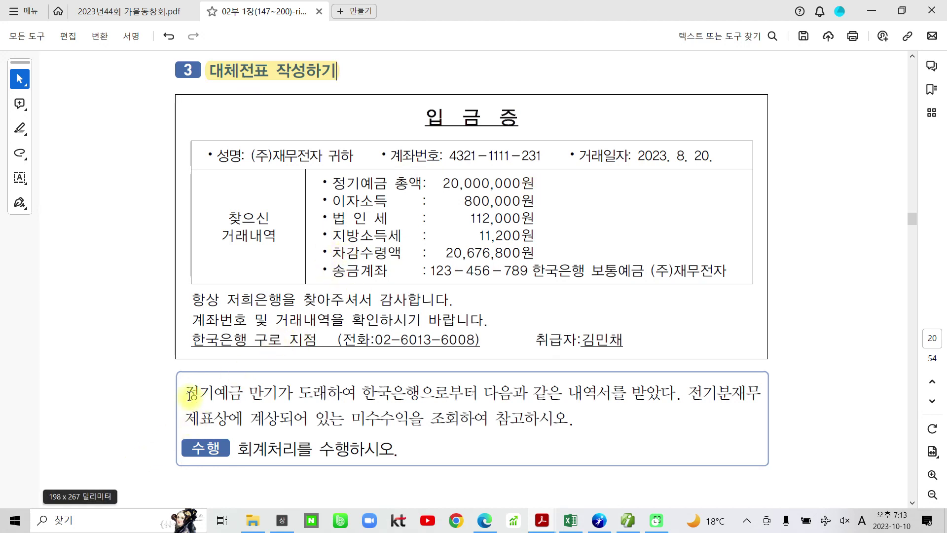
drag(190, 395, 323, 394)
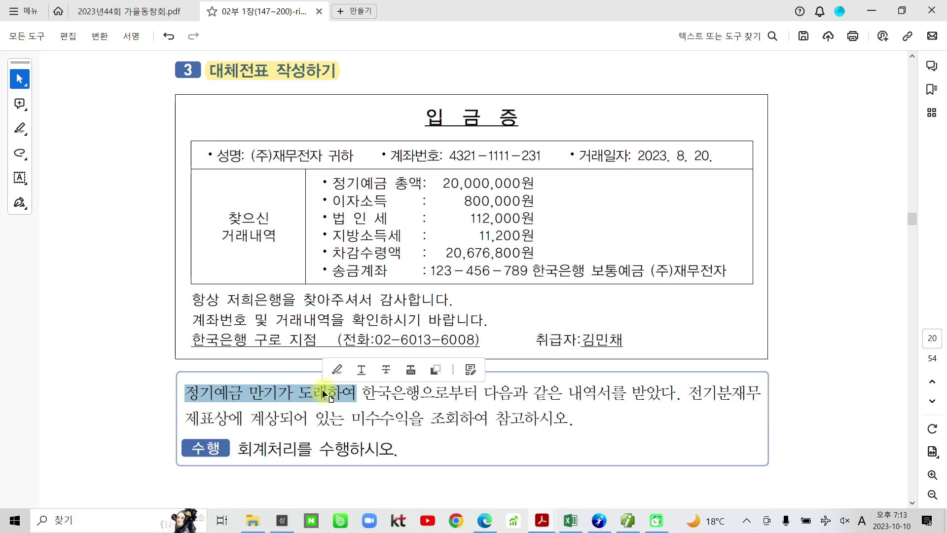
click(337, 369)
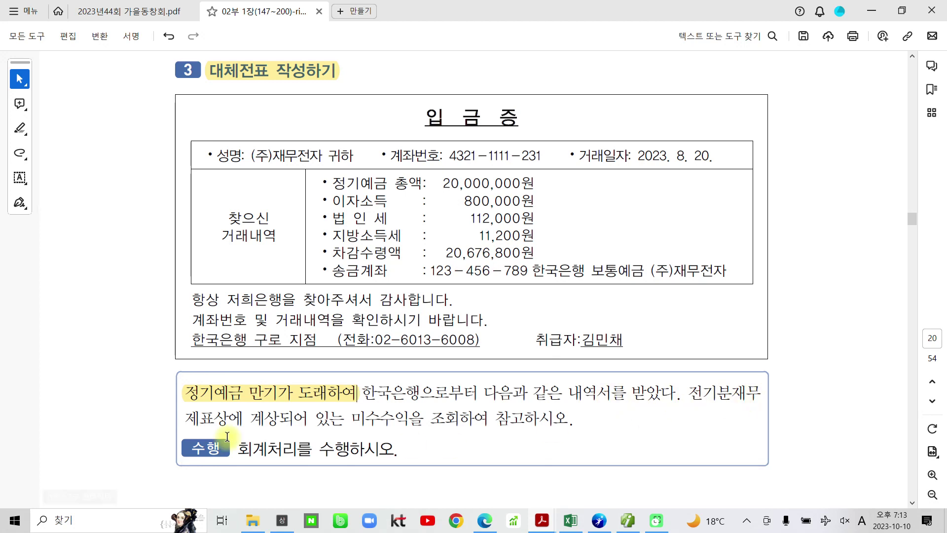
- Highlight the word "미수수익을" and the instruction "회계처리를 수행하시오" in exercise 3
drag(345, 418, 424, 418)
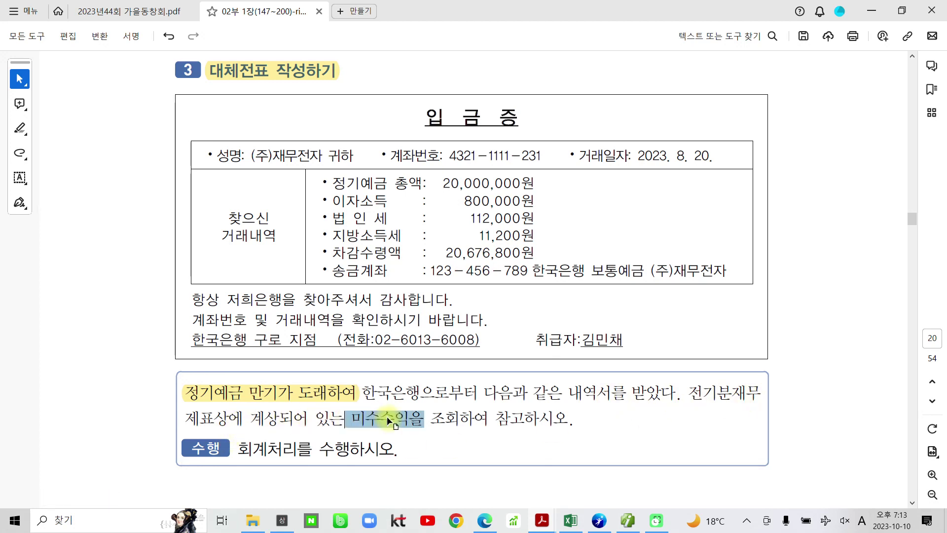
click(400, 396)
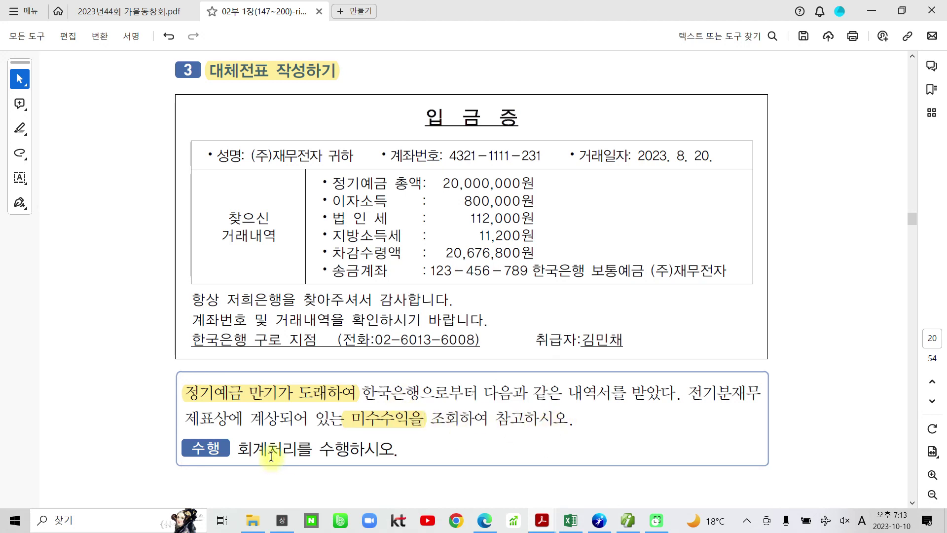
drag(234, 449, 394, 447)
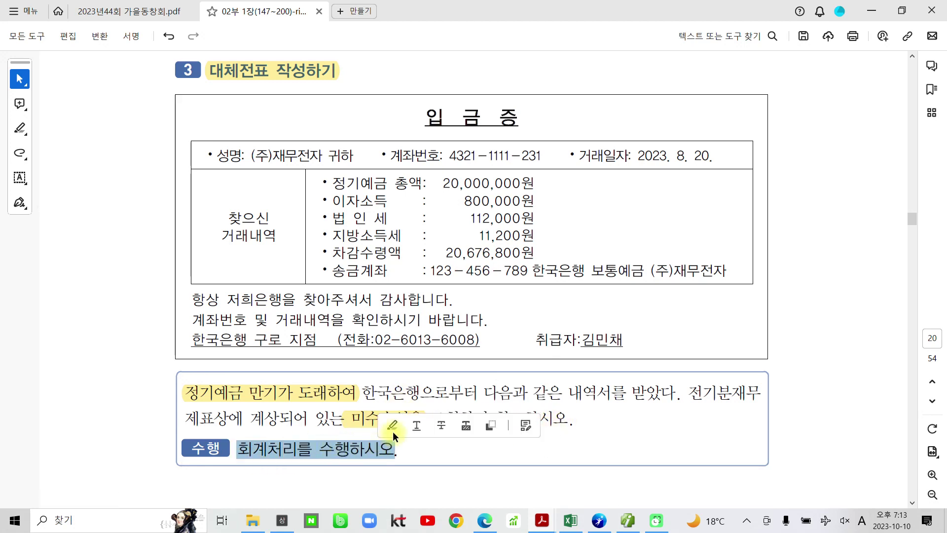
click(392, 425)
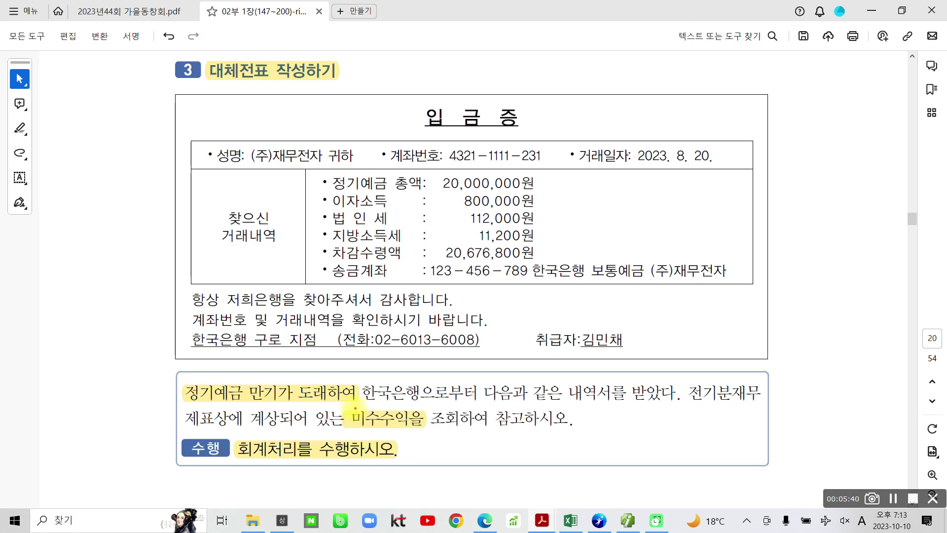
- Draw red boxes around 미수수익 and the 이자소득 800,000원 line, tick 미수수익, and circle the transaction date
drag(350, 407, 412, 429)
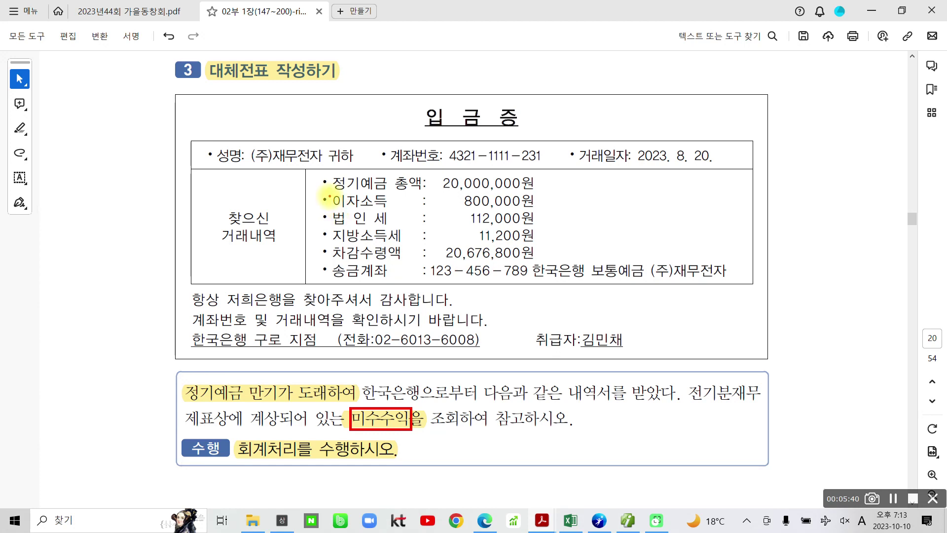
drag(328, 194, 538, 208)
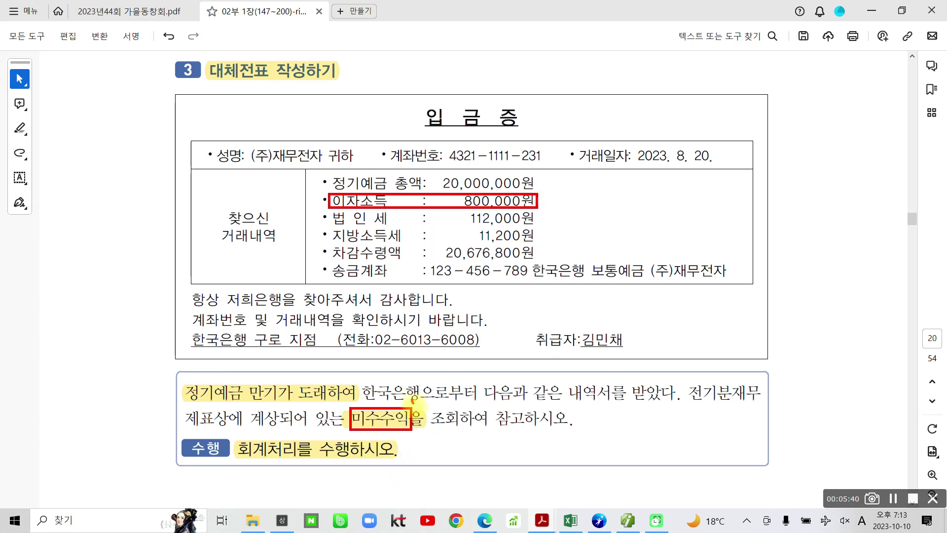
drag(412, 399, 433, 403)
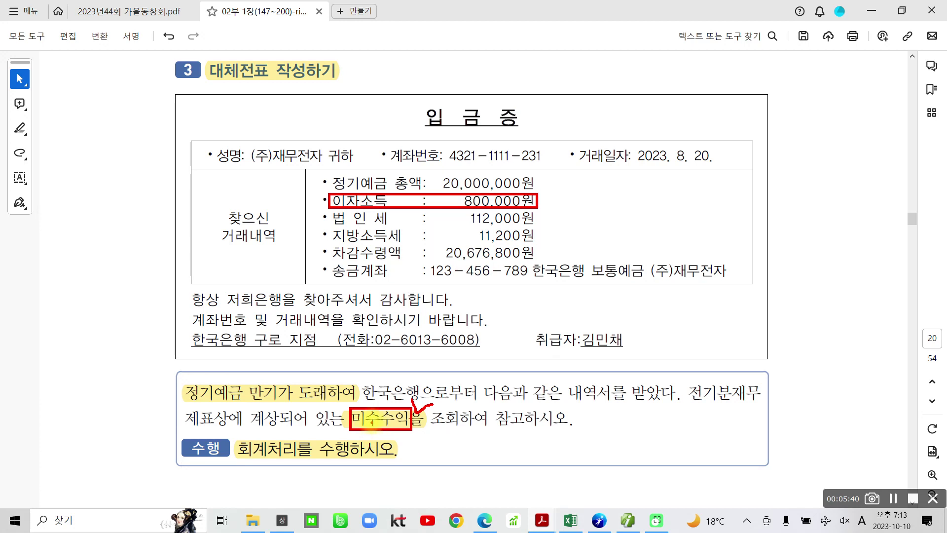
mouse_move(624, 131)
mouse_down()
mouse_move(739, 177)
mouse_move(622, 133)
mouse_up()
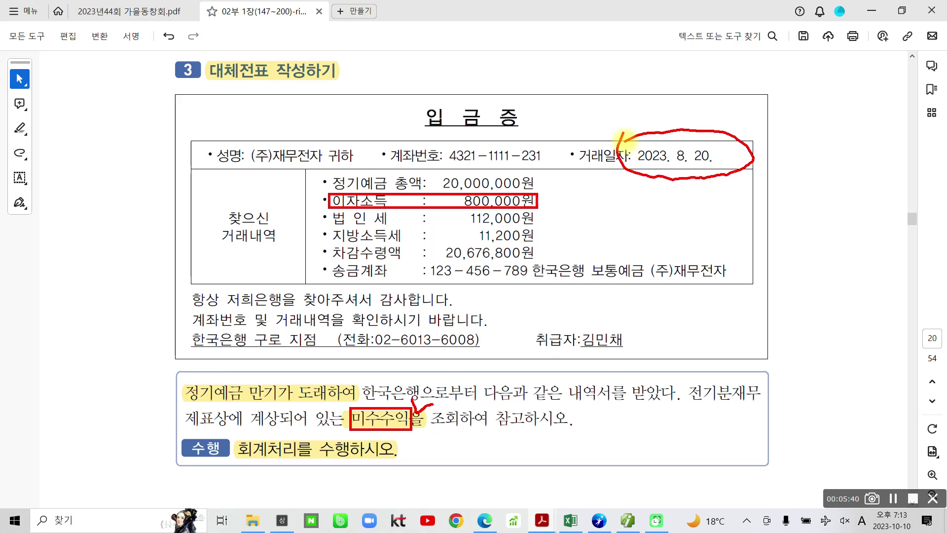
- Handwrite the date "2022. 8. 1" above the deposit slip and circle 미수수익 in the exercise text
mouse_move(542, 77)
mouse_down()
mouse_move(575, 101)
mouse_move(587, 74)
mouse_move(620, 98)
mouse_up()
drag(620, 79, 671, 105)
mouse_move(717, 69)
mouse_down()
mouse_move(702, 98)
mouse_move(715, 74)
mouse_move(741, 96)
mouse_up()
drag(781, 53, 784, 91)
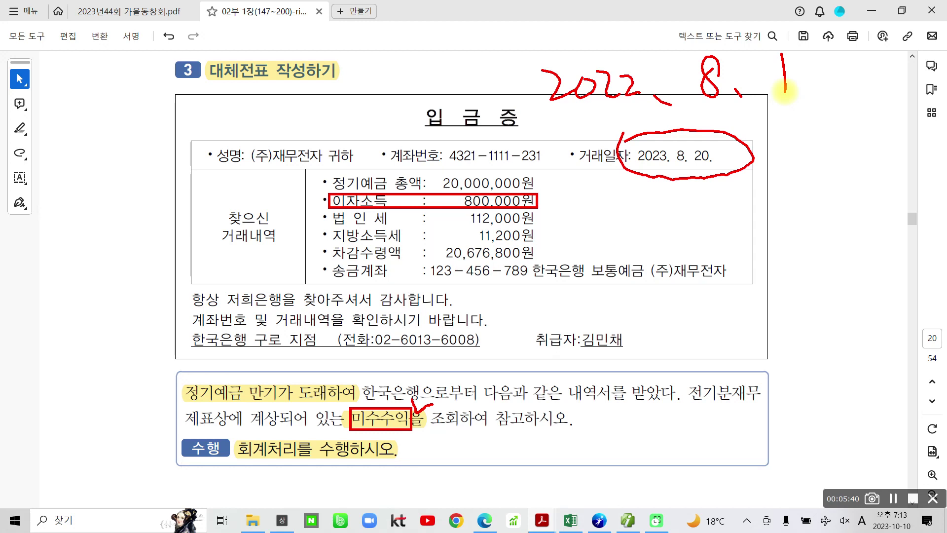
mouse_move(407, 429)
mouse_down()
mouse_move(381, 399)
mouse_move(417, 423)
mouse_up()
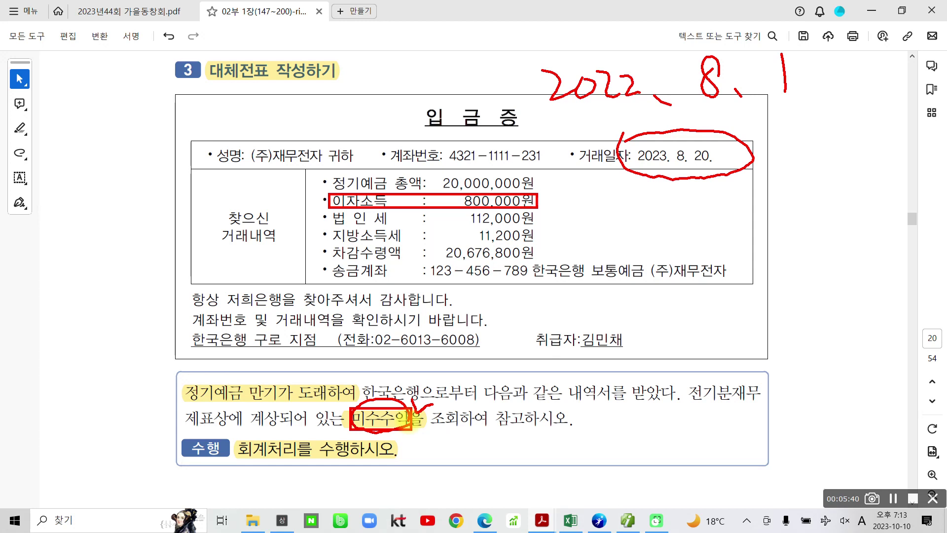
- Circle the 800,000 interest amount, handwrite an underlined "2023" with "이자수익" beside it, and clear all the drawn annotations
mouse_move(503, 213)
mouse_down()
mouse_move(461, 200)
mouse_move(518, 195)
mouse_move(505, 212)
mouse_up()
mouse_move(567, 193)
mouse_down()
mouse_move(594, 212)
mouse_move(603, 192)
mouse_up()
drag(616, 188, 640, 208)
mouse_move(649, 187)
mouse_down()
mouse_move(662, 186)
mouse_move(655, 224)
mouse_up()
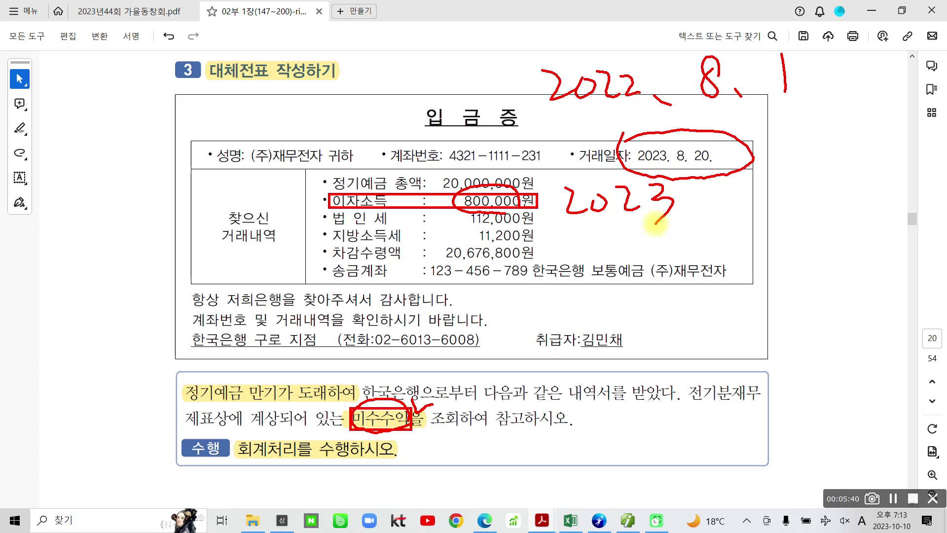
drag(568, 237, 681, 230)
drag(721, 190, 717, 197)
drag(738, 187, 734, 217)
mouse_move(747, 195)
mouse_down()
mouse_move(759, 215)
mouse_move(788, 219)
mouse_up()
drag(791, 167, 792, 225)
drag(793, 202, 804, 199)
drag(821, 180, 843, 197)
drag(828, 201, 829, 220)
drag(854, 185, 853, 187)
drag(871, 155, 866, 262)
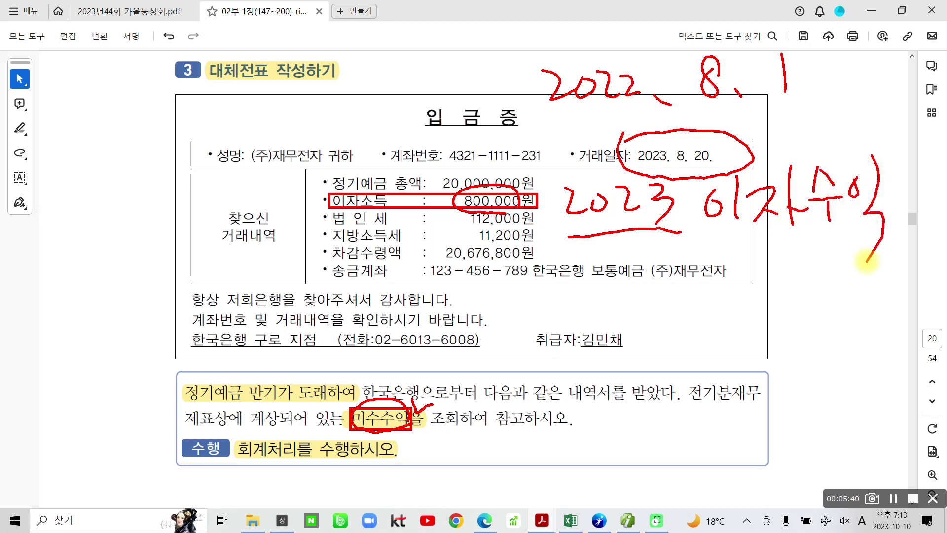
key(Escape)
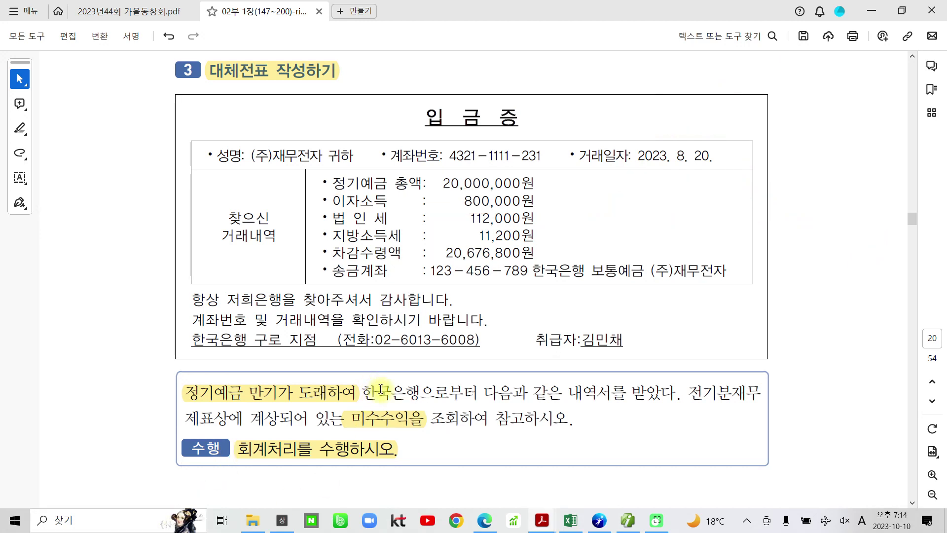
- Box the 법인세 and 지방소득세 lines, handwrite "123,200 선납세금" beside them, and clear the annotations
drag(313, 207, 553, 244)
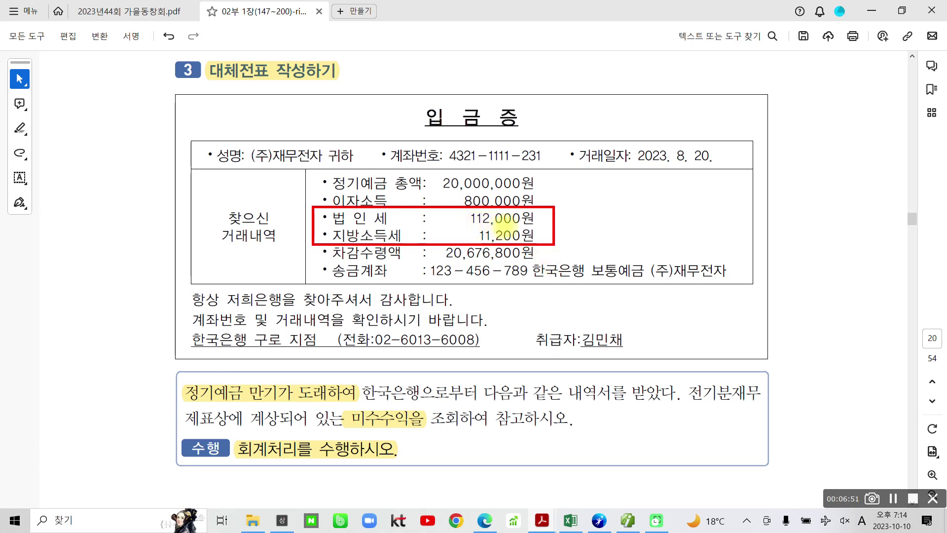
mouse_move(590, 212)
mouse_down()
mouse_move(584, 239)
mouse_move(642, 220)
mouse_move(639, 238)
mouse_move(661, 254)
mouse_up()
mouse_move(679, 212)
mouse_down()
mouse_move(703, 226)
mouse_move(733, 222)
mouse_move(737, 209)
mouse_move(795, 230)
mouse_up()
mouse_move(789, 215)
mouse_down()
mouse_move(804, 211)
mouse_move(811, 241)
mouse_up()
drag(827, 204, 839, 244)
mouse_move(846, 187)
mouse_down()
mouse_move(848, 227)
mouse_move(861, 206)
mouse_move(841, 247)
mouse_up()
drag(851, 222, 853, 244)
mouse_move(872, 205)
mouse_down()
mouse_move(882, 229)
mouse_move(868, 237)
mouse_up()
drag(888, 227, 898, 225)
drag(900, 204, 902, 242)
drag(912, 206, 912, 269)
mouse_move(920, 203)
mouse_down()
mouse_move(945, 225)
mouse_move(939, 248)
mouse_up()
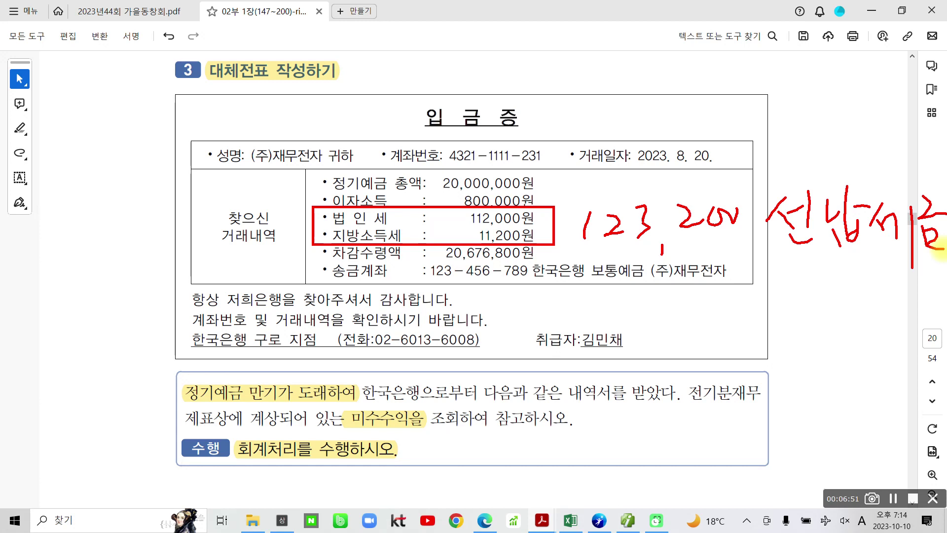
key(Escape)
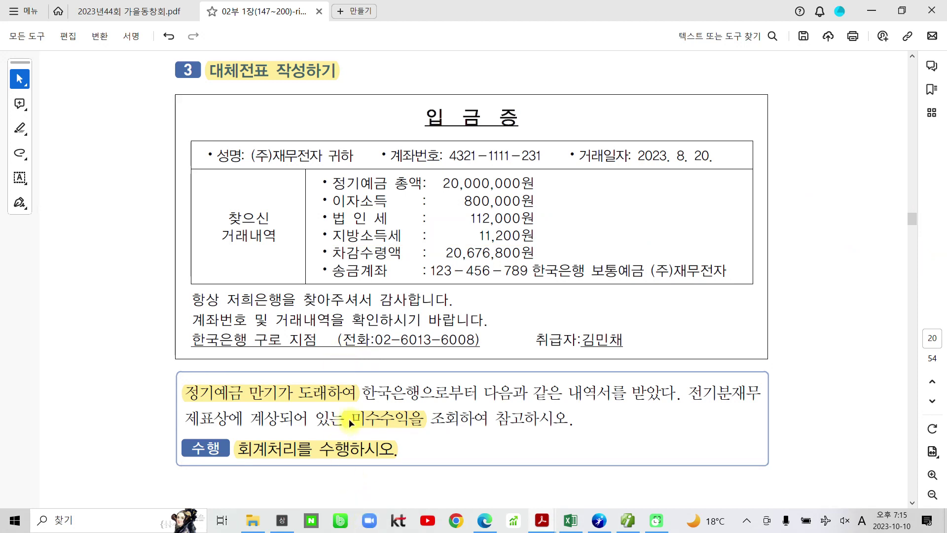
- Highlight the transaction date "2023. 8. 20." on the deposit slip
drag(713, 157, 651, 160)
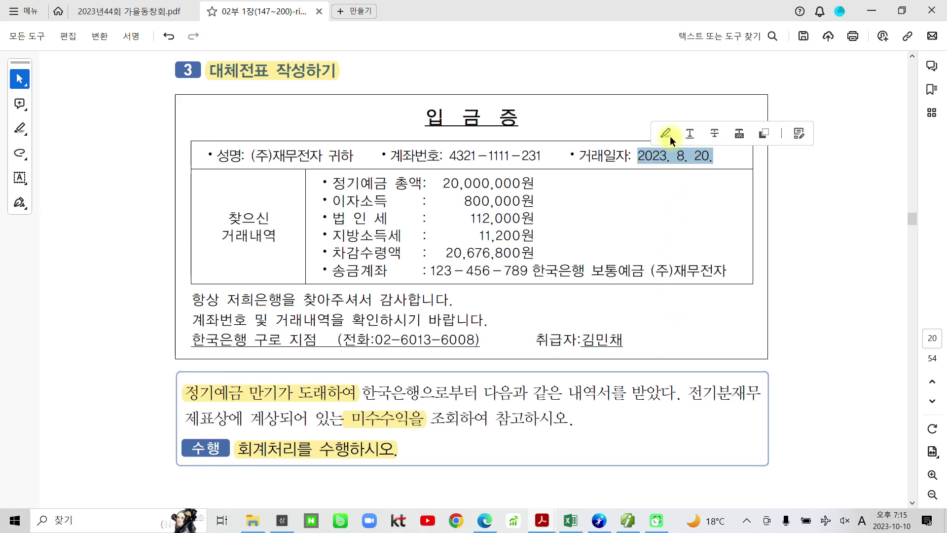
click(665, 134)
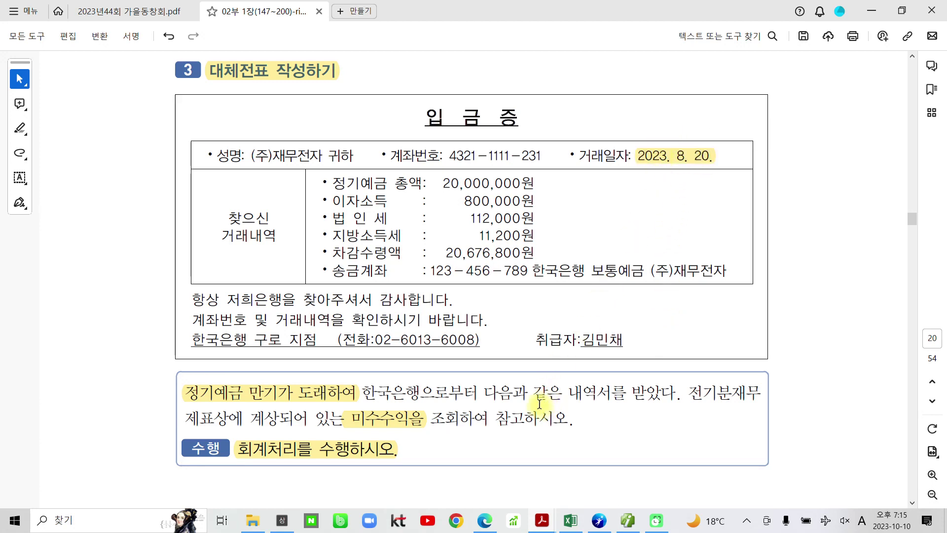
click(605, 520)
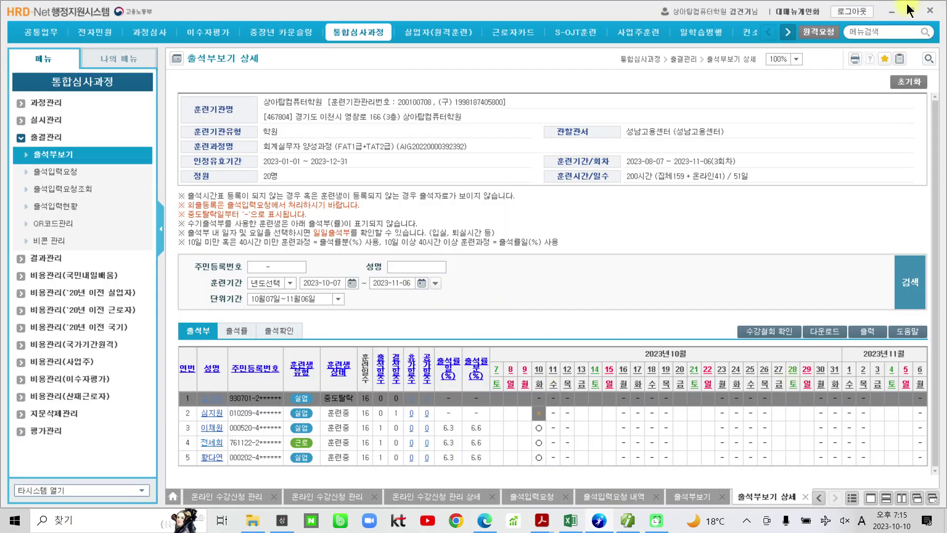
click(892, 11)
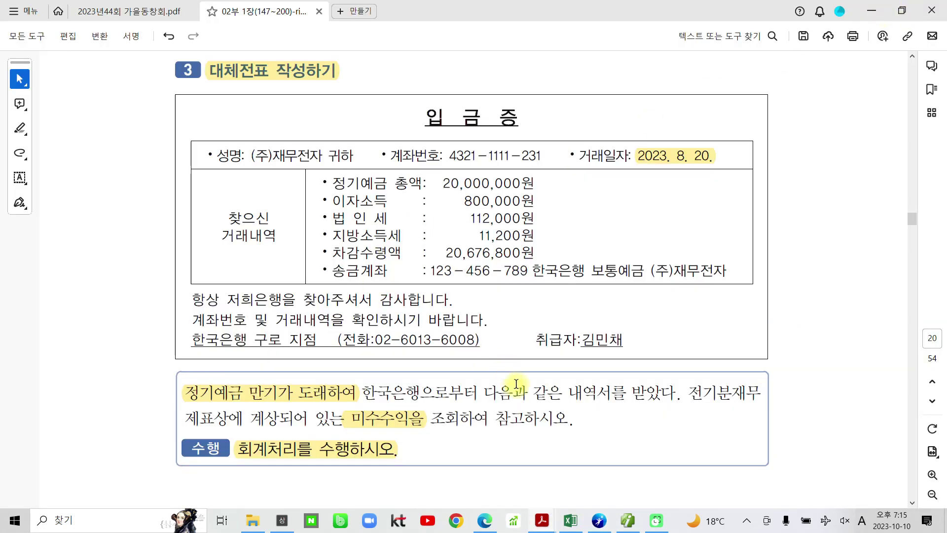
- Switch to Smart A and look up the 미수수익 row in 합계잔액시산표 for the period to August 20
click(627, 521)
click(128, 51)
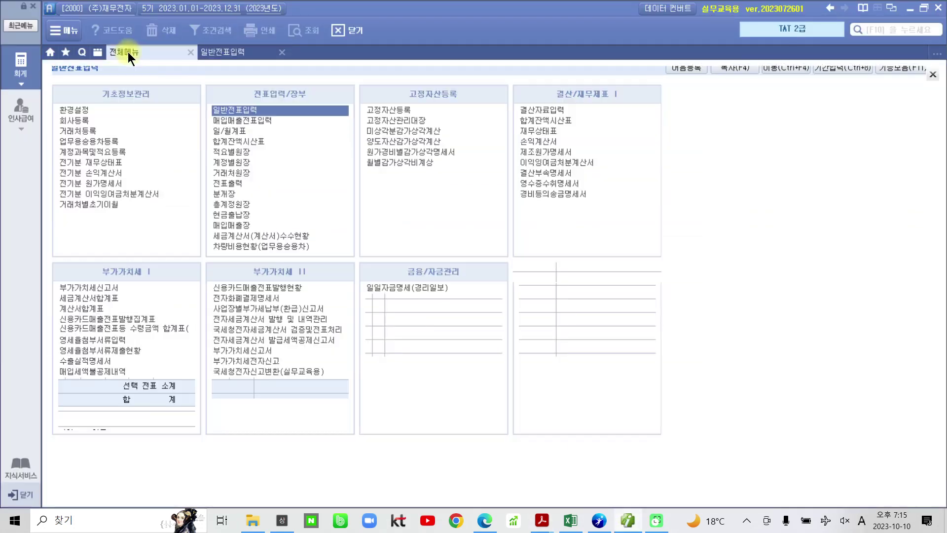
click(246, 141)
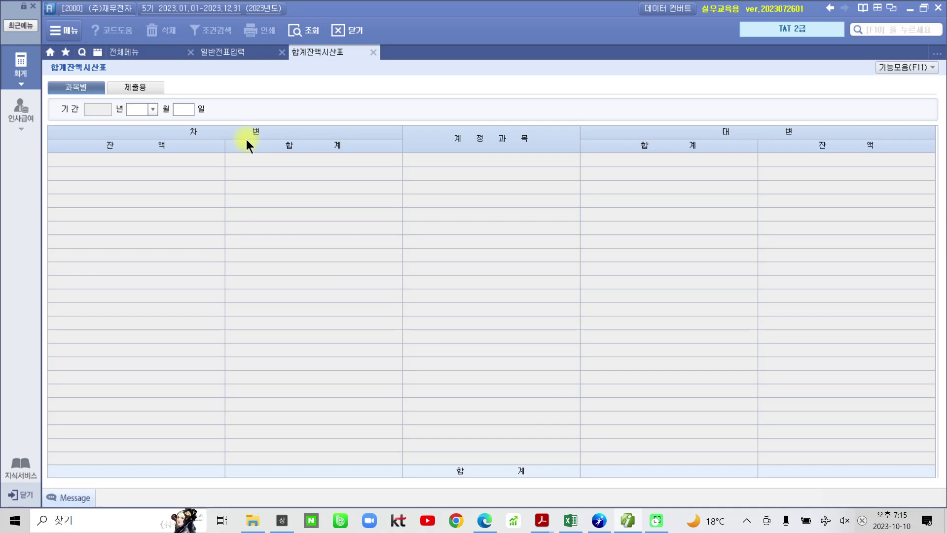
text(8)
key(Return)
text(20)
key(Return)
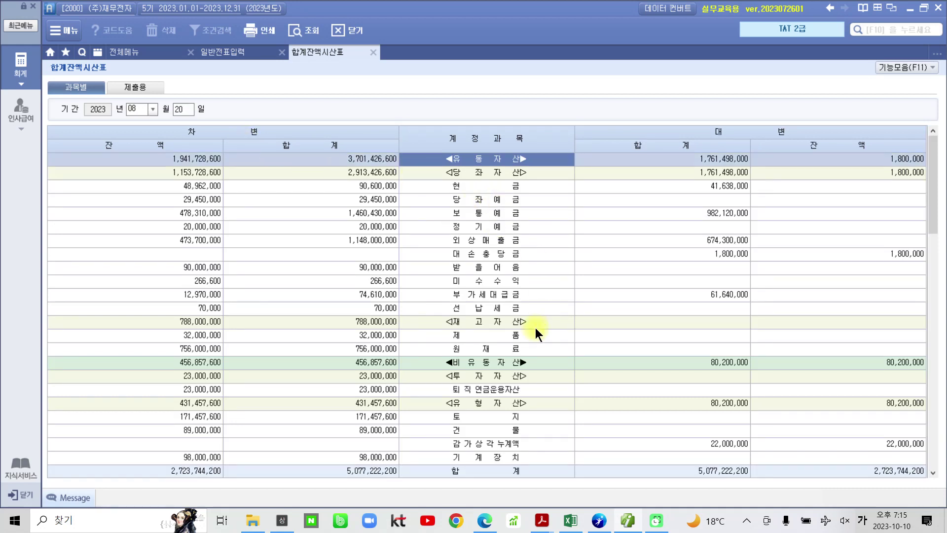
click(495, 281)
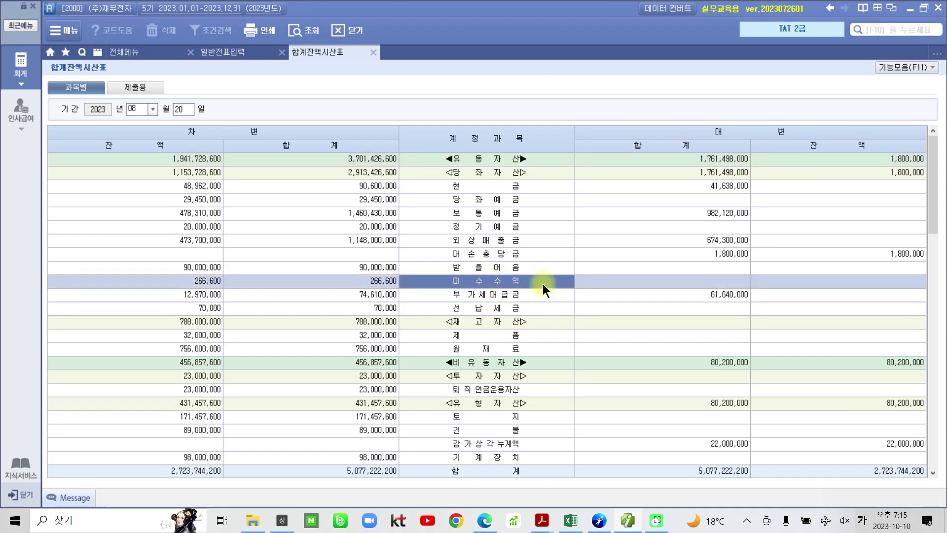
- Draw red boxes around the 미수수익 account name and its debit balance in the trial balance
drag(441, 272, 545, 294)
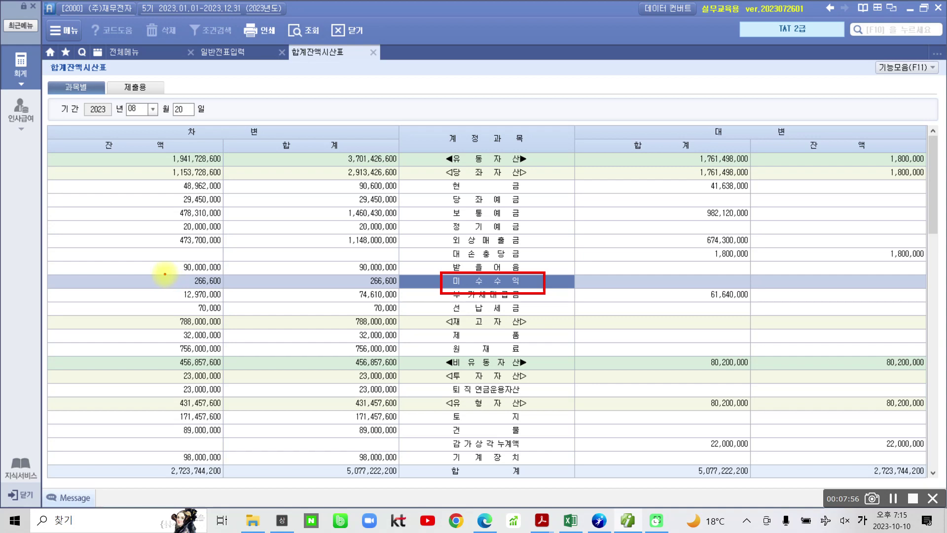
drag(160, 271, 248, 290)
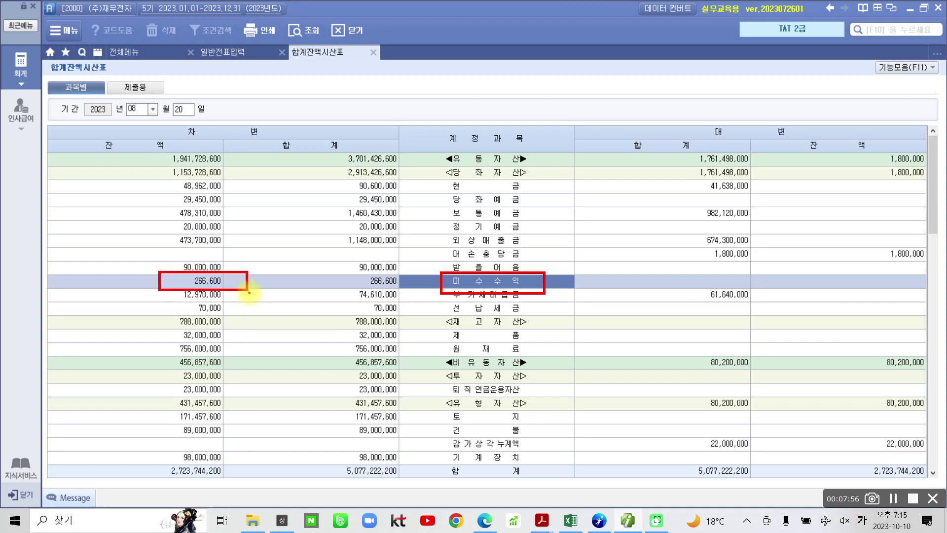
drag(105, 270, 132, 271)
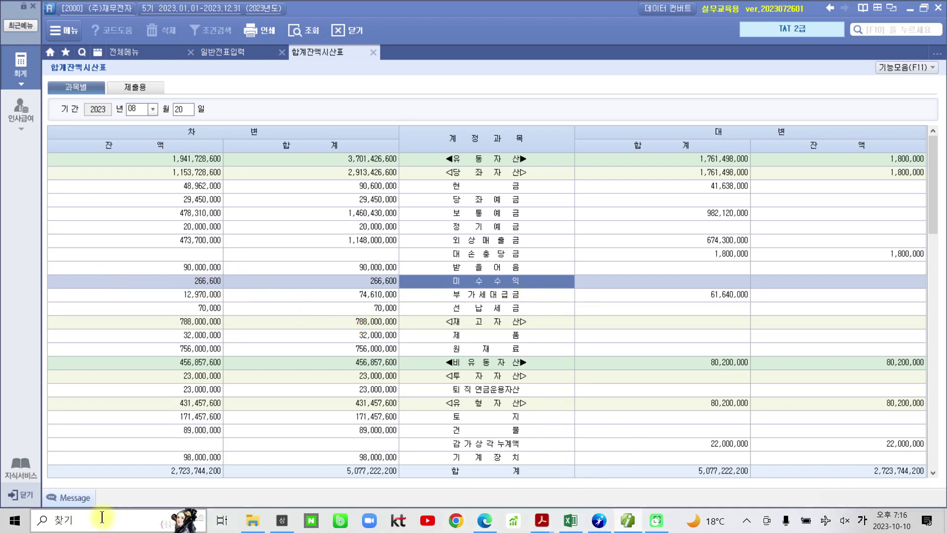
- Open the Windows calculator over the trial balance and subtract 266,600 from 800,000
click(10, 523)
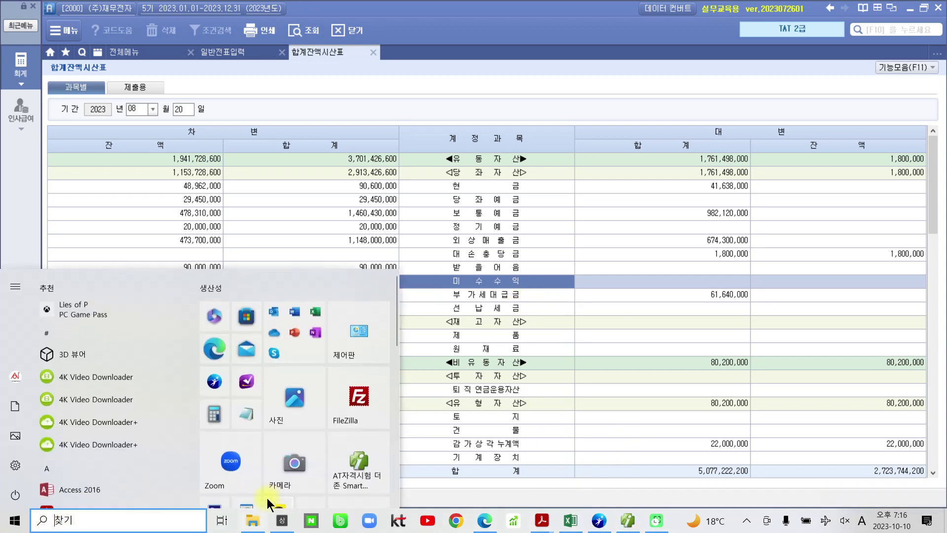
click(209, 407)
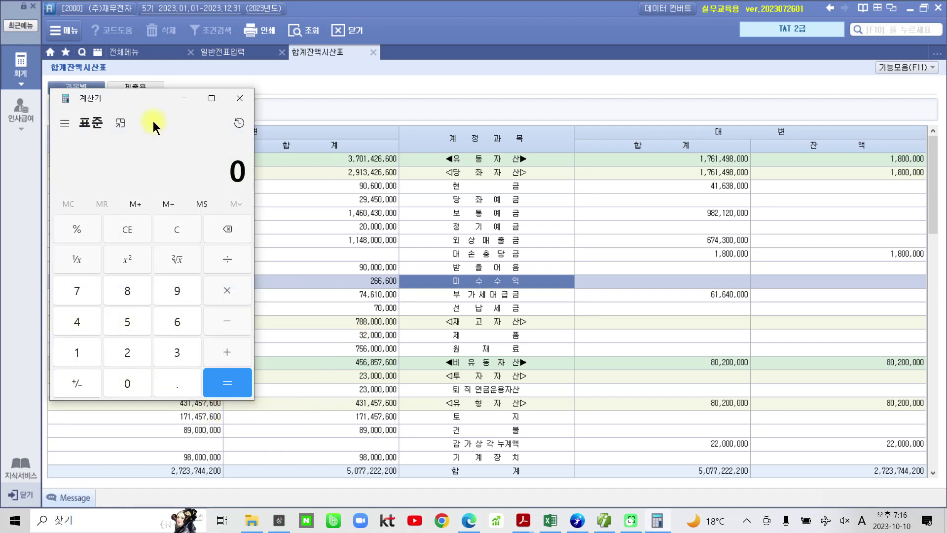
drag(146, 102, 520, 143)
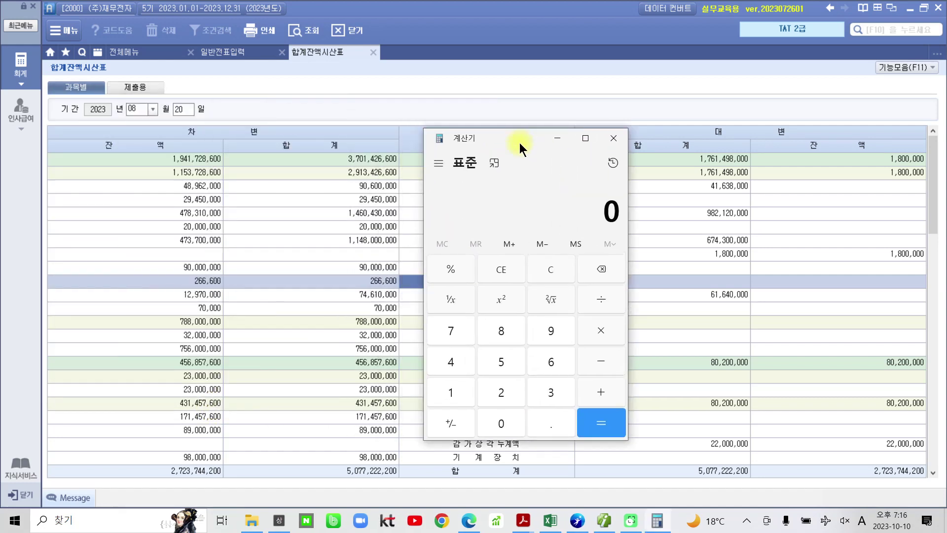
text(8000000)
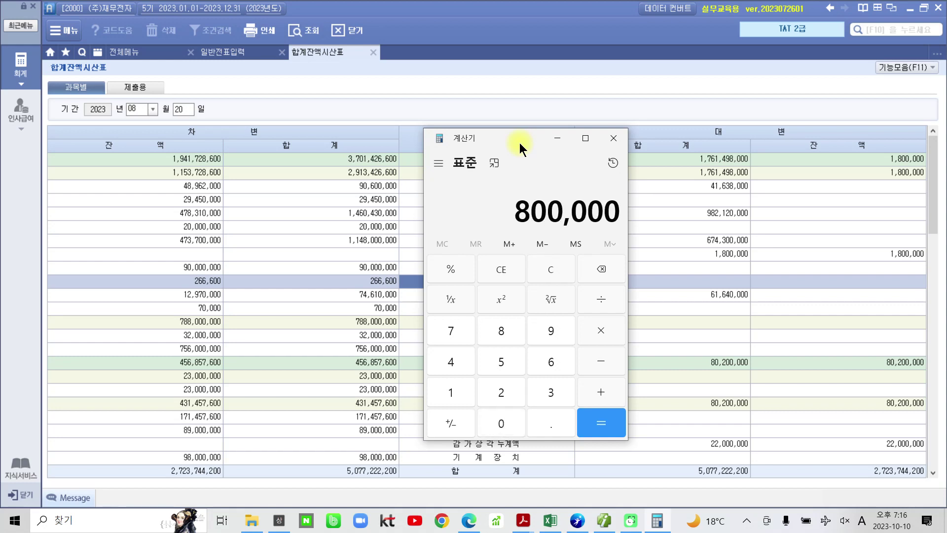
key(minus)
text(2)
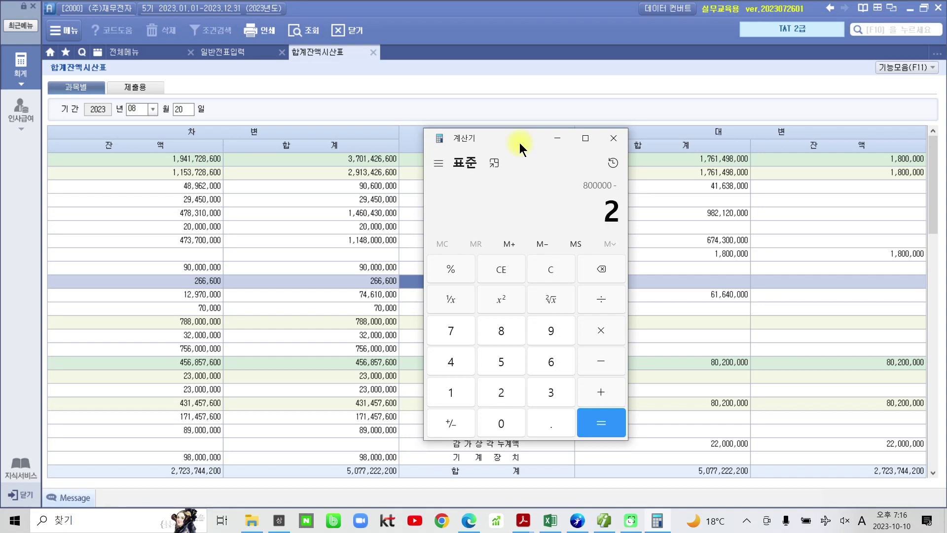
text(66600)
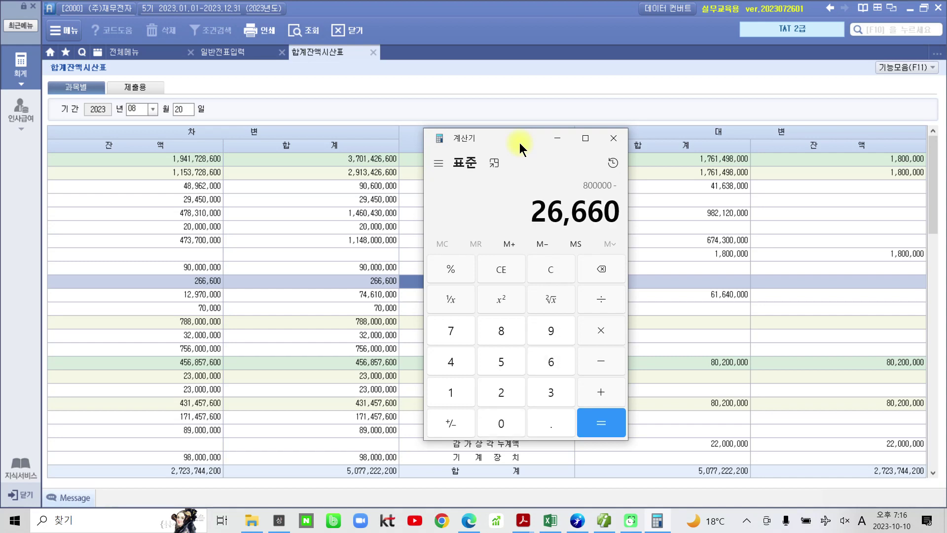
key(Return)
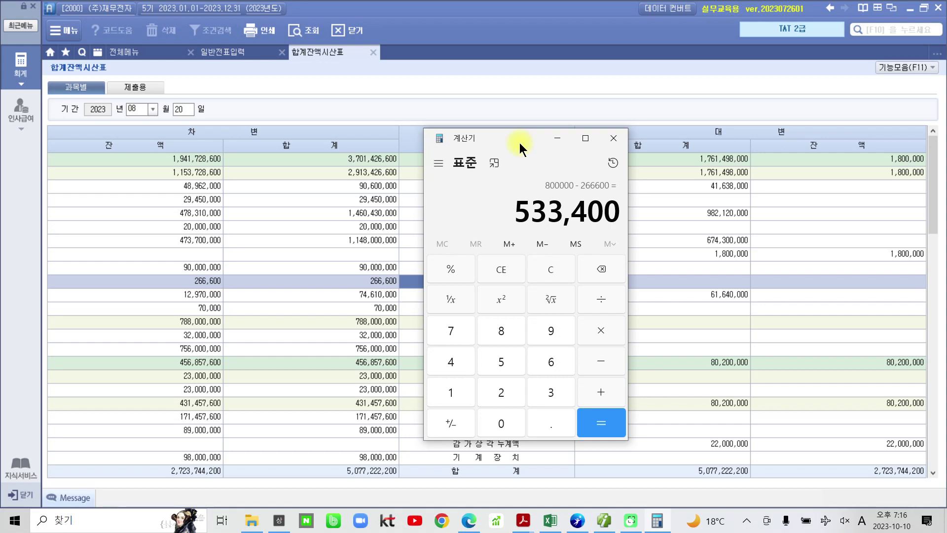
- Handwrite the label "이자수익" with a leading dash beside the calculator's result
key(ctrl+2)
mouse_move(614, 195)
mouse_down()
mouse_move(688, 179)
mouse_move(704, 197)
mouse_up()
drag(710, 170, 738, 194)
drag(747, 160, 749, 202)
drag(751, 186, 804, 164)
drag(772, 188, 813, 170)
drag(792, 181, 791, 205)
drag(826, 150, 824, 151)
drag(844, 134, 837, 213)
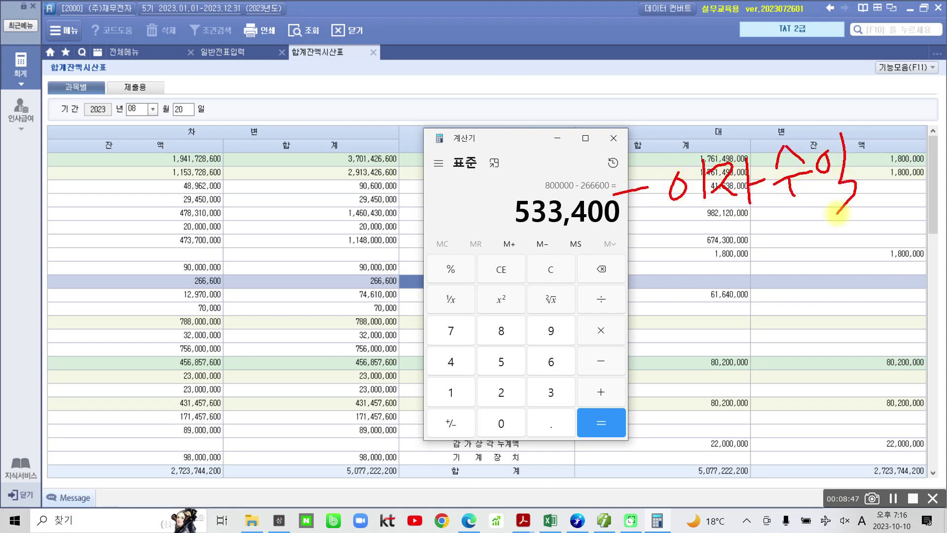
- Finish the arrow pointing to 이자수익, and clear the handwriting and the calculator off the trial balance
mouse_move(639, 176)
mouse_down()
mouse_move(651, 187)
mouse_move(640, 197)
mouse_up()
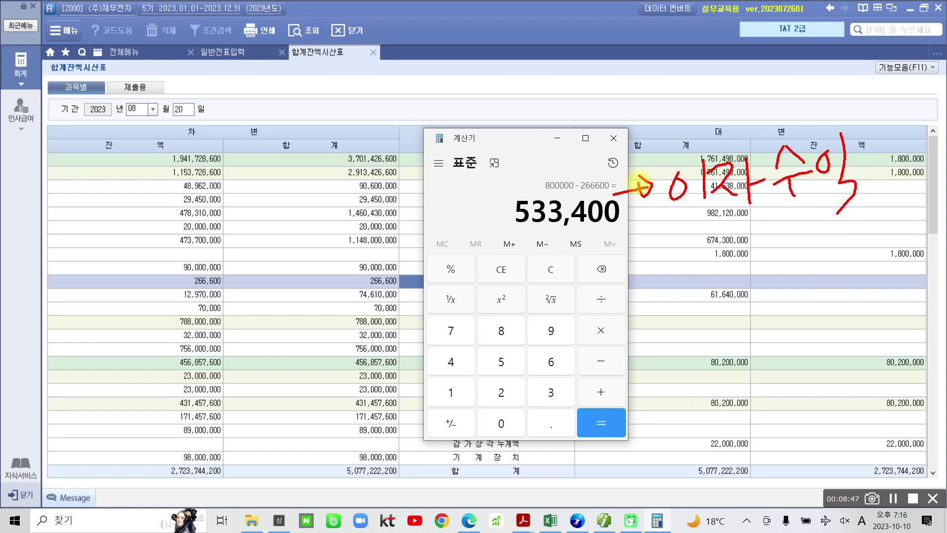
key(Escape)
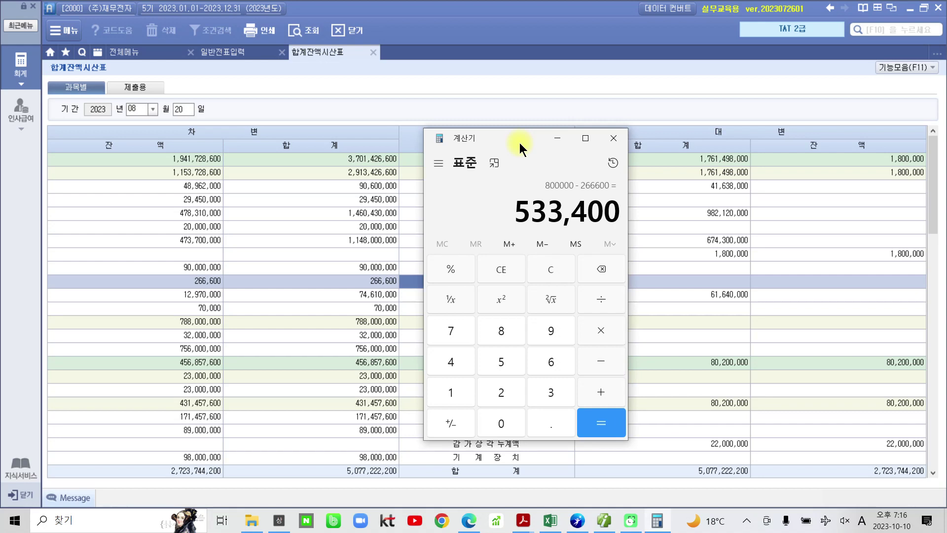
click(618, 139)
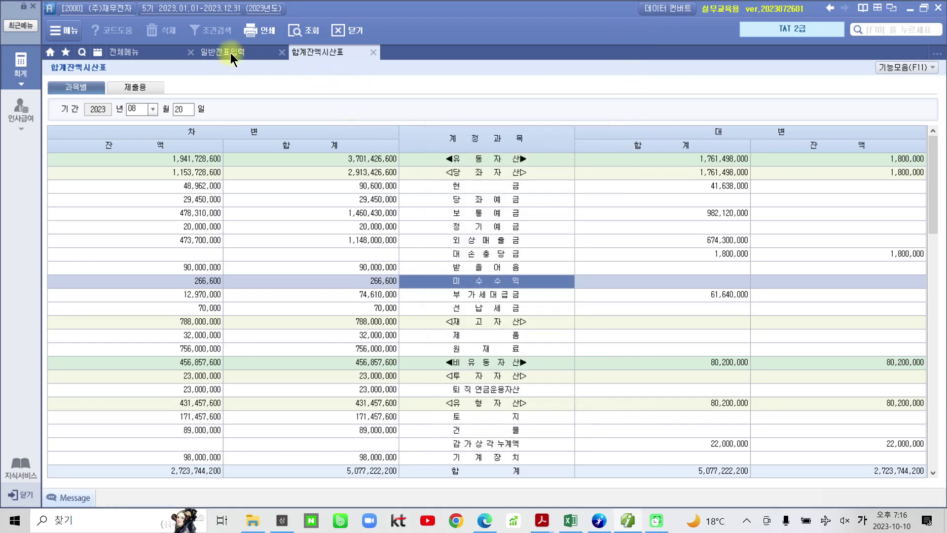
- Return to 일반전표입력 and open the voucher list for August 20
click(229, 52)
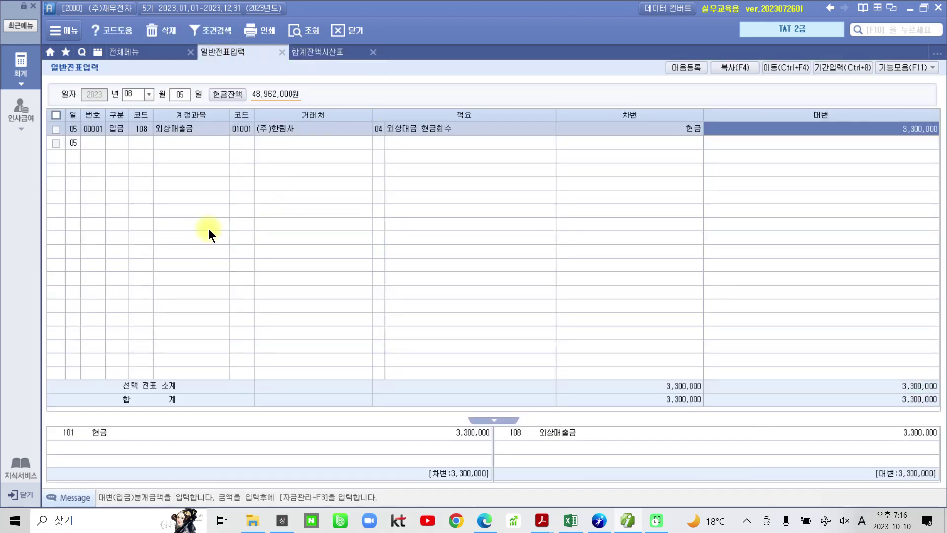
click(179, 93)
text(20)
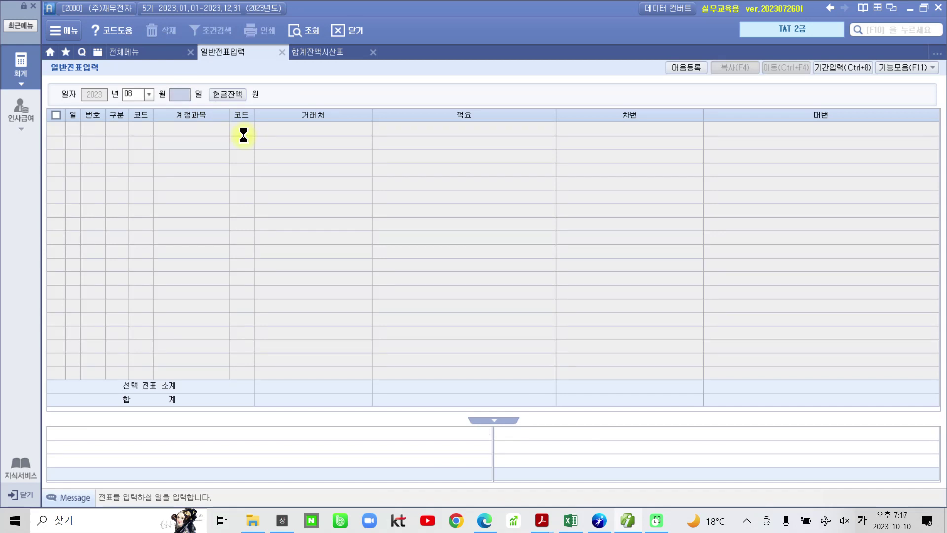
key(Return)
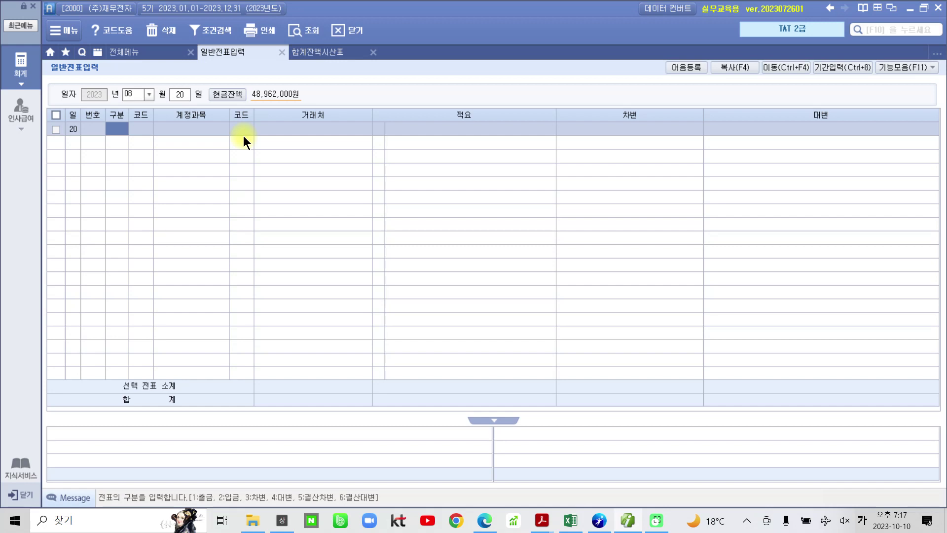
- Start a credit (대변) line with account 104 정기예금 and the counterparty 한국은행(정기예금)
text(4)
key(Return)
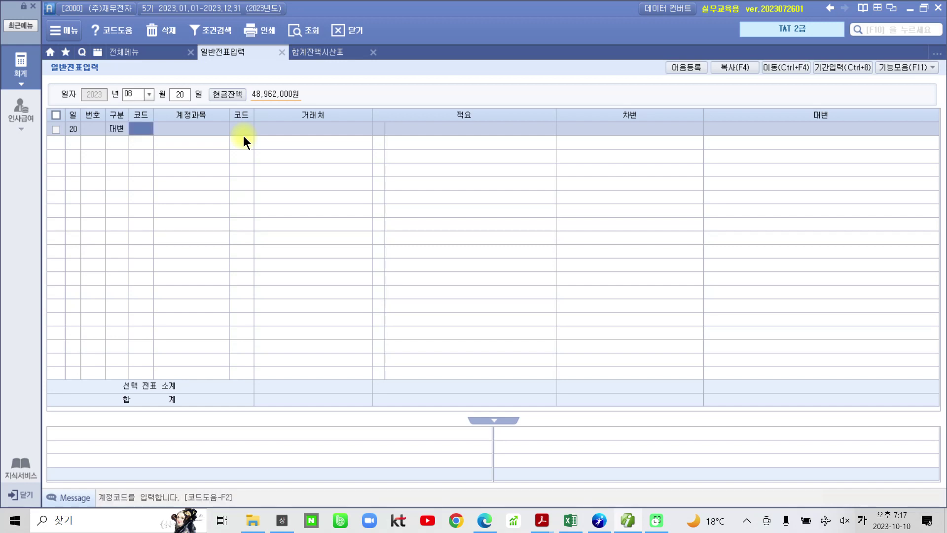
text(정기)
key(Return)
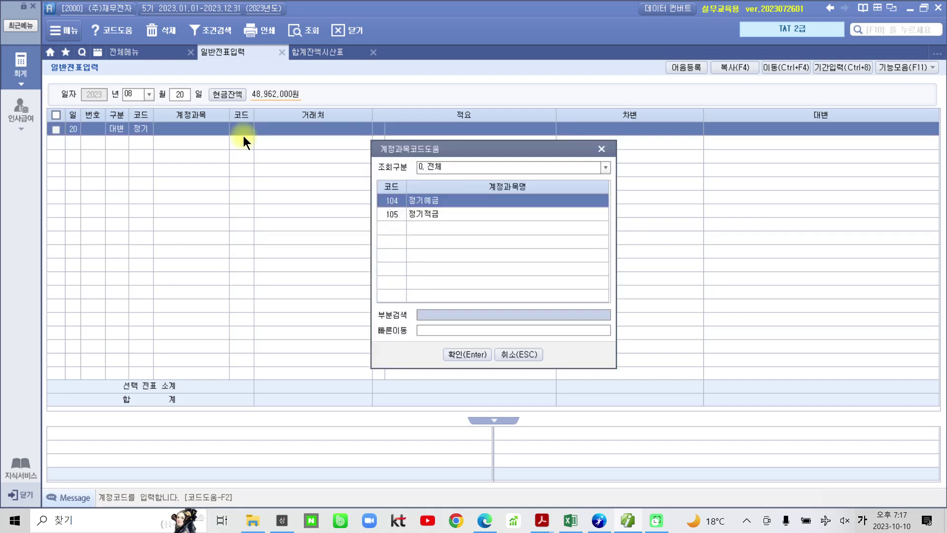
key(Return)
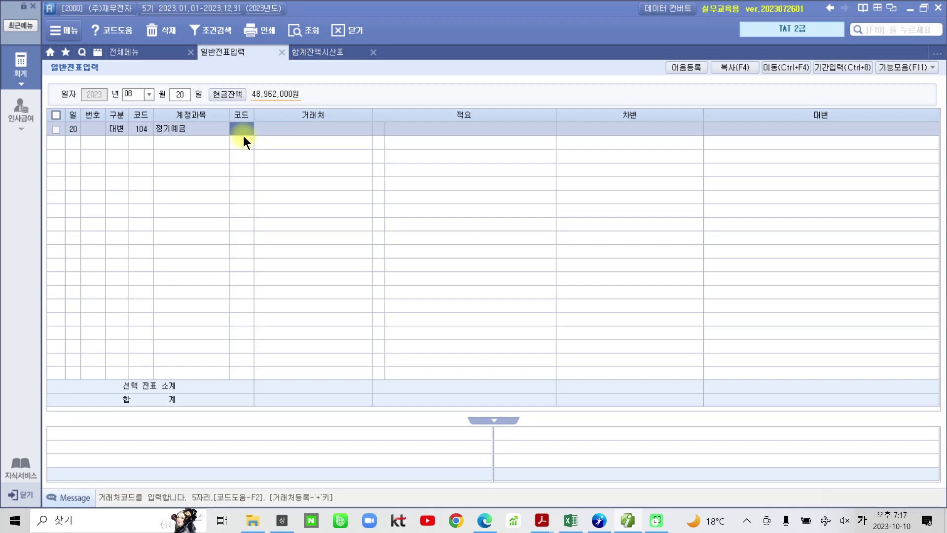
text(한국)
key(Return)
key(Down)
key(Down)
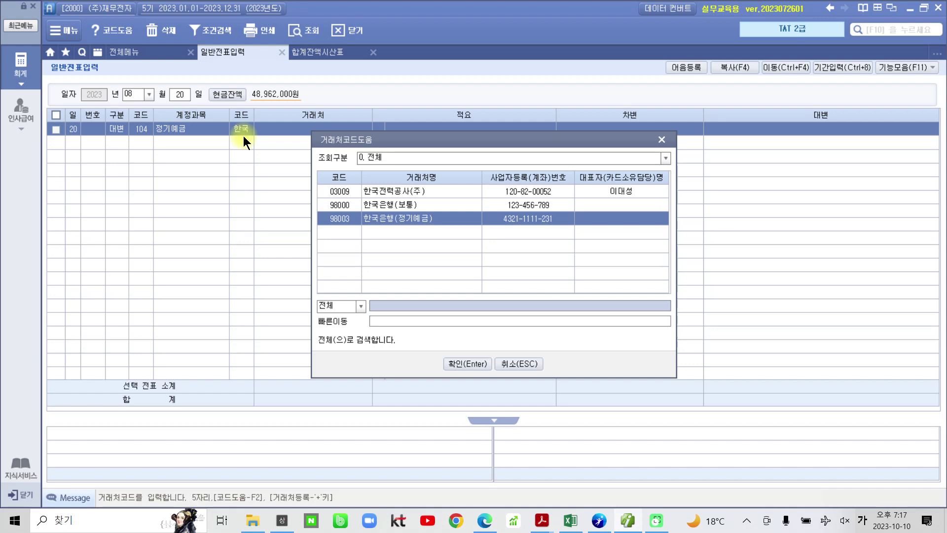
key(Return)
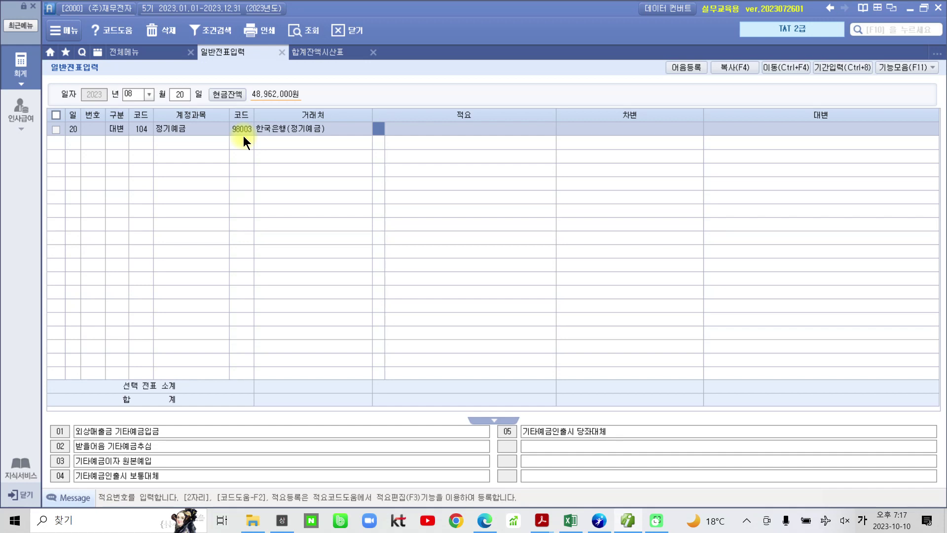
- Complete the 정기예금 credit line with the description 만기 and the amount 20,000,000
key(Return)
text(만기)
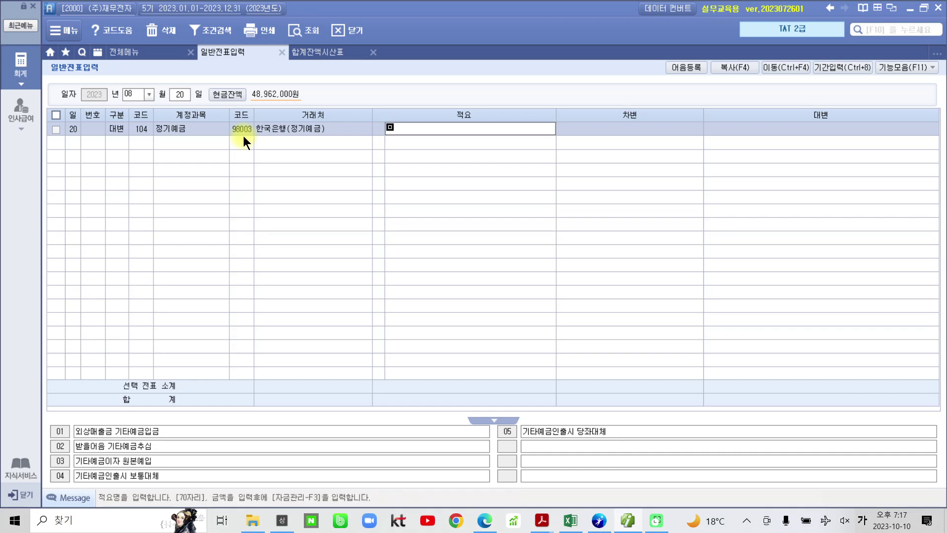
key(Return)
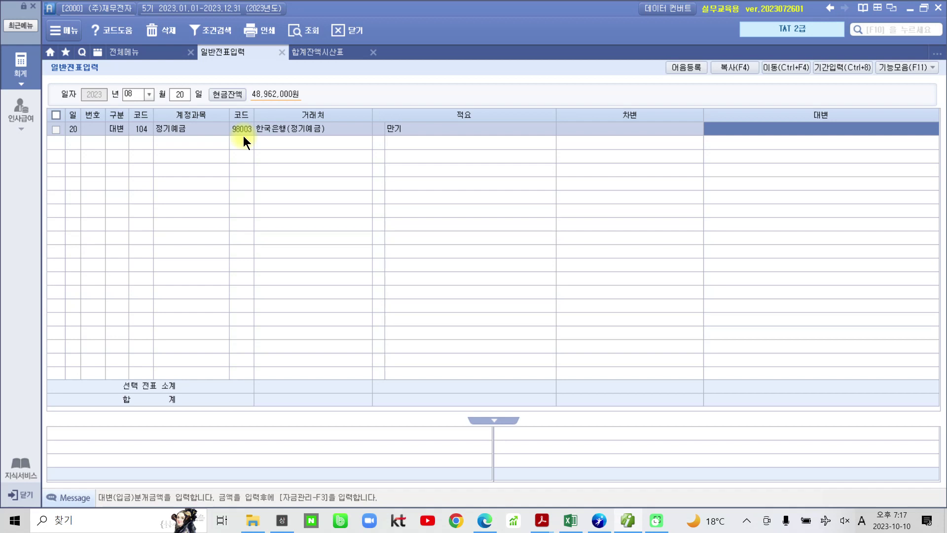
text(20,000,000)
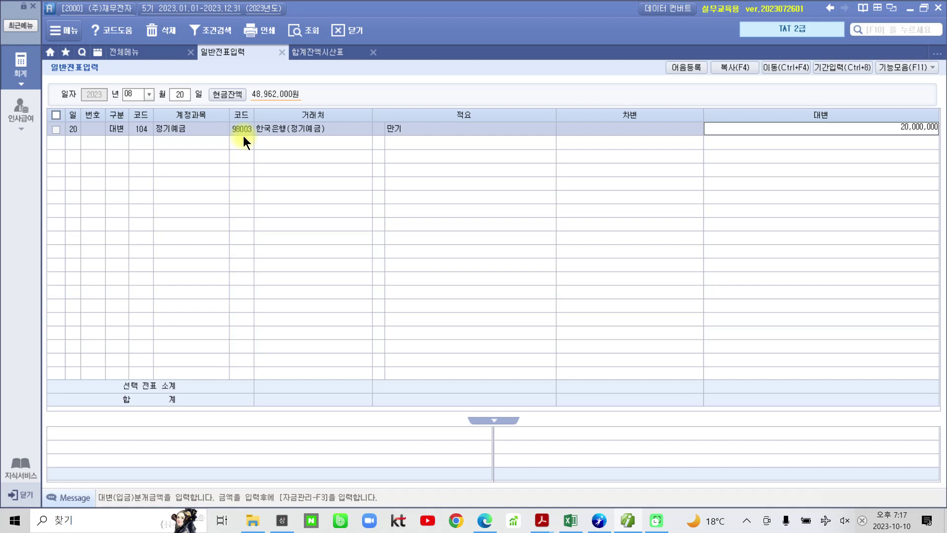
key(Return)
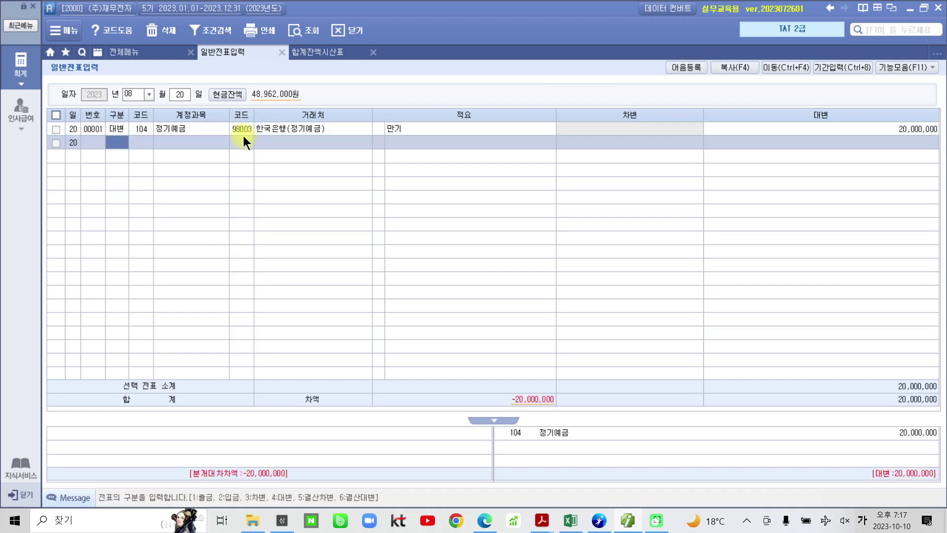
- Start a debit (차변) line with account 103 보통예금 and the counterparty 한국은행(보통)
text(3)
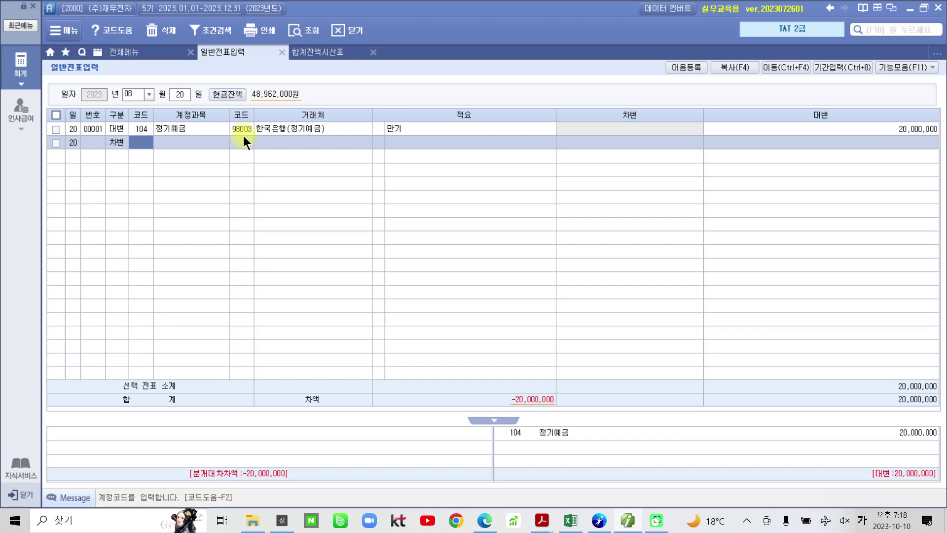
text(103)
key(Return)
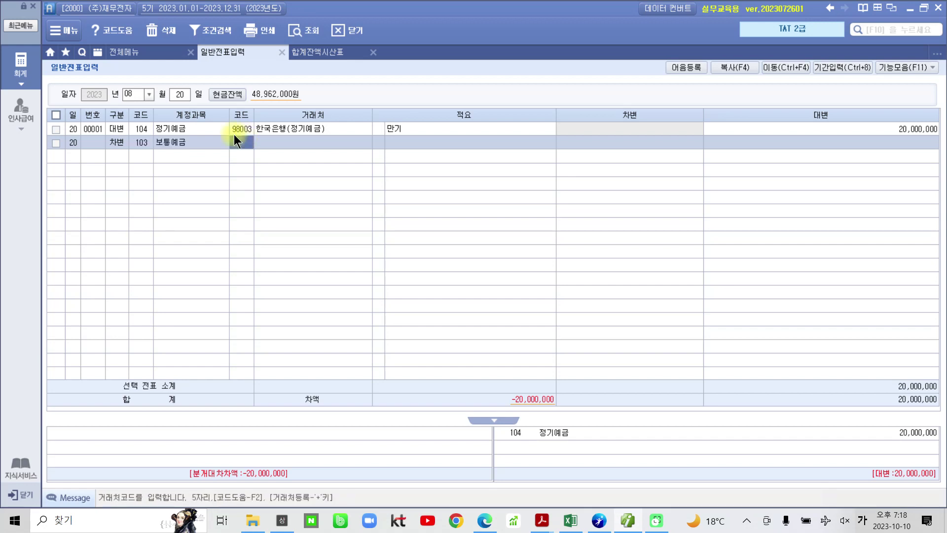
text(한국)
key(Return)
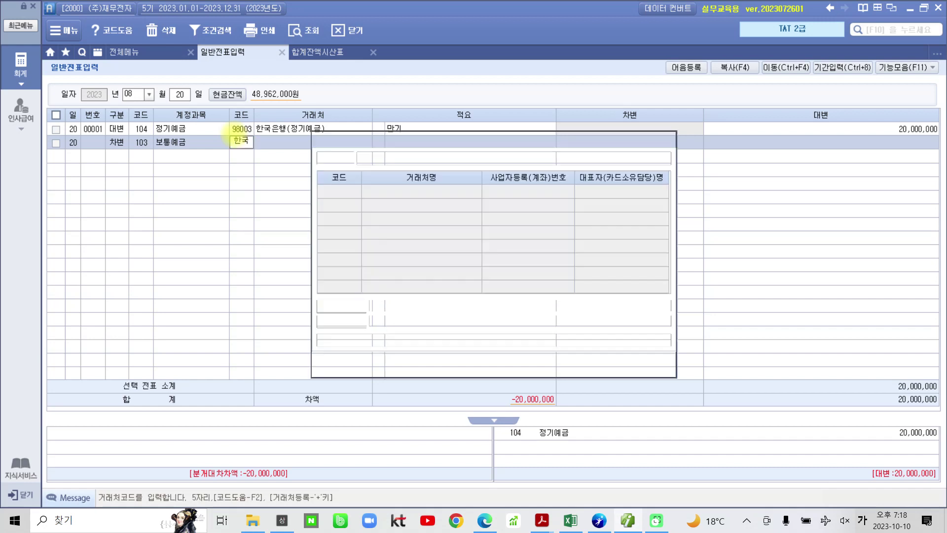
key(Down)
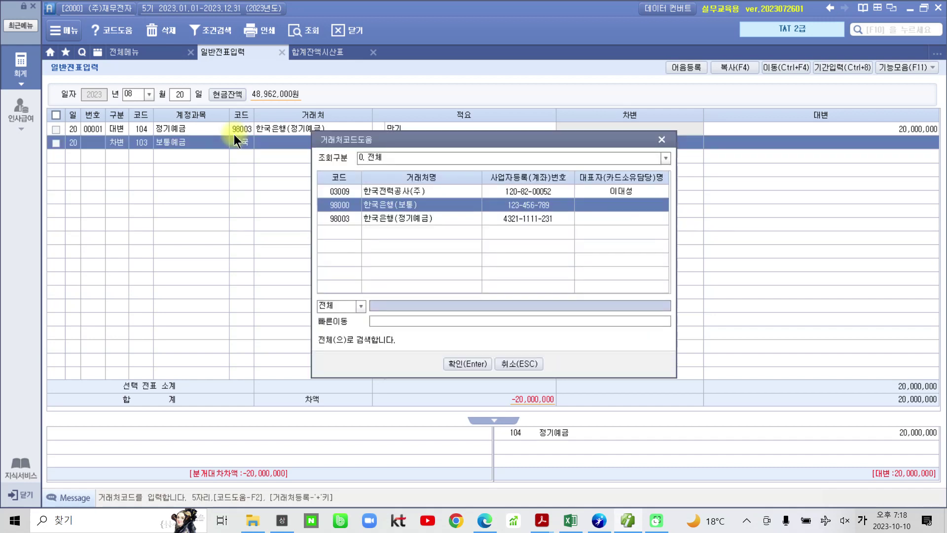
key(Return)
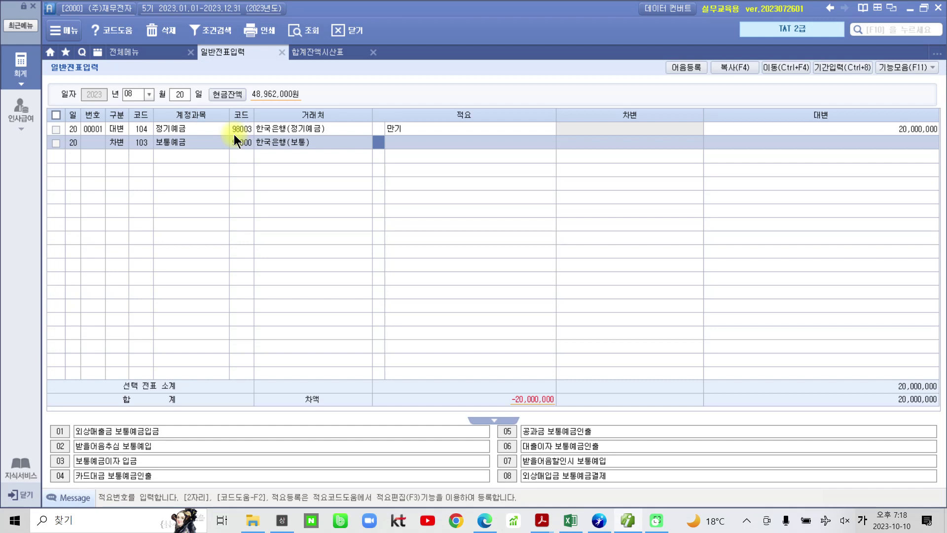
- Complete the 보통예금 debit line with the description 정기예금 만기 and the amount 20,676,800
key(Return)
text(정기예금)
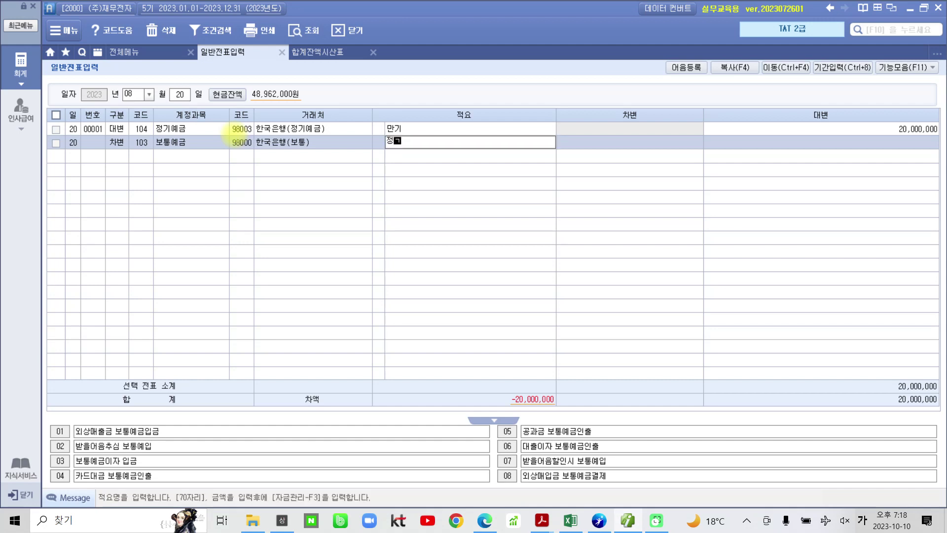
text( 만기)
key(Return)
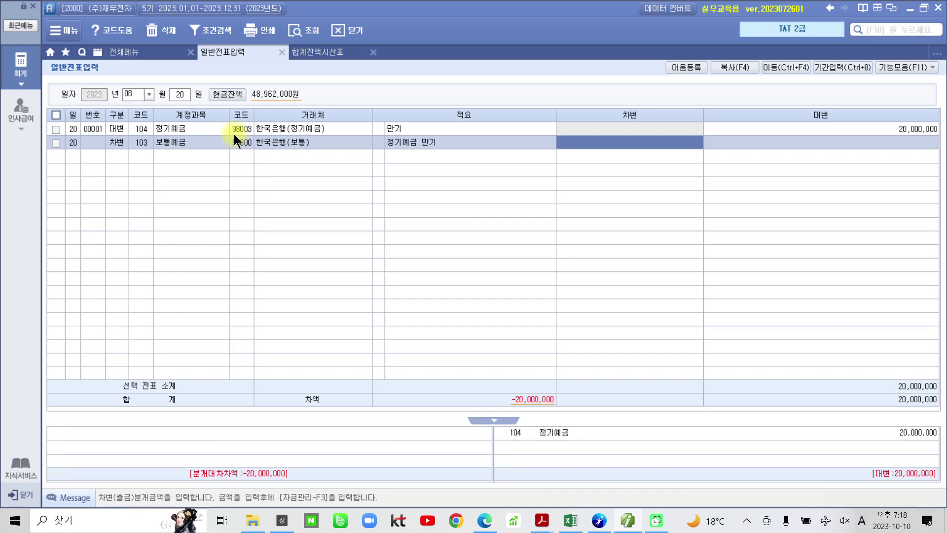
text(20)
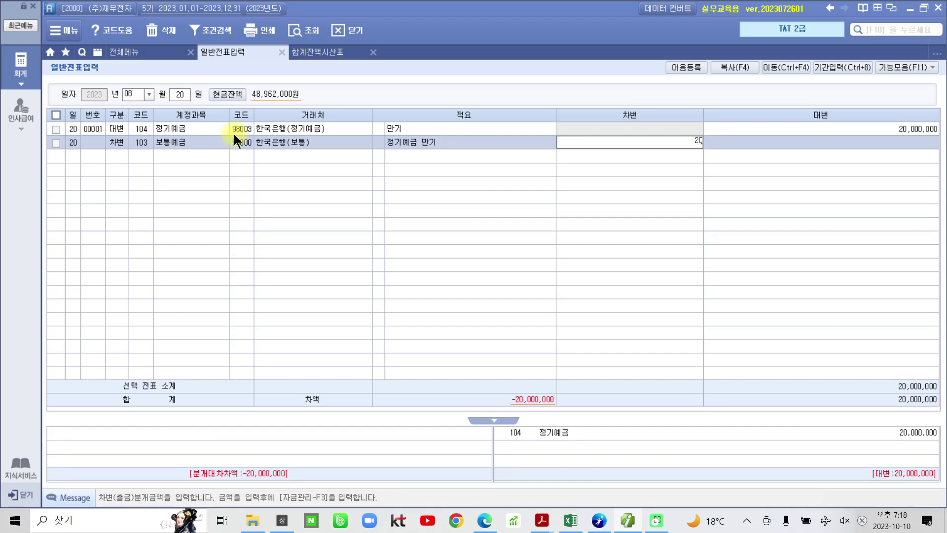
text(,676,800)
key(Return)
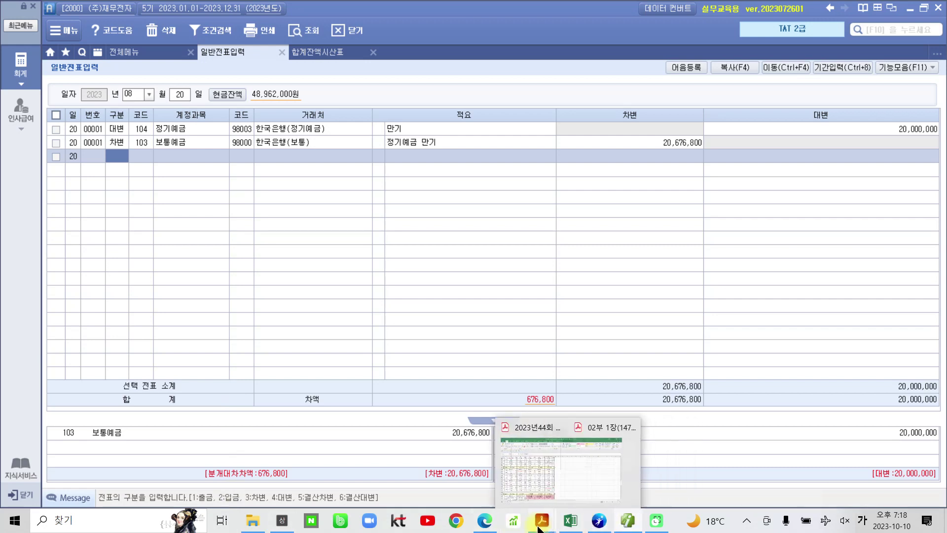
- Switch to the textbook PDF and temporarily box 정기예금, 20,000,000, 20,676,800 and 보통예금 on the deposit slip
click(581, 440)
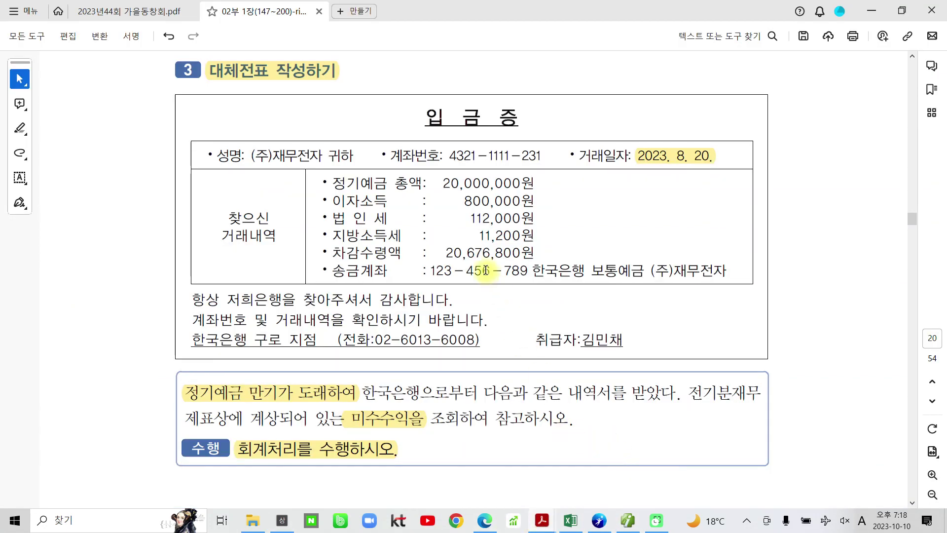
drag(330, 176, 379, 192)
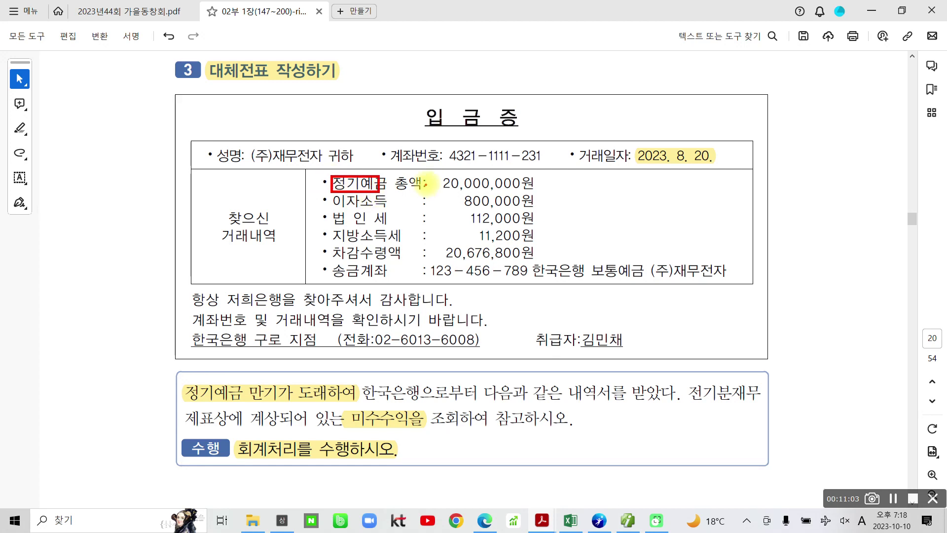
drag(435, 177, 524, 194)
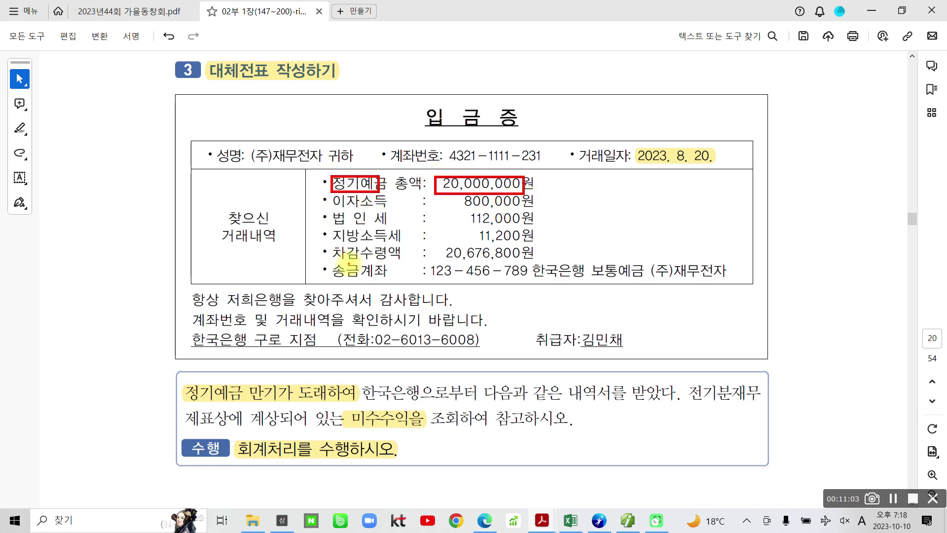
mouse_move(439, 244)
mouse_down()
mouse_move(440, 258)
mouse_move(520, 254)
mouse_move(439, 245)
mouse_up()
mouse_move(587, 259)
mouse_down()
mouse_move(648, 278)
mouse_move(588, 261)
mouse_up()
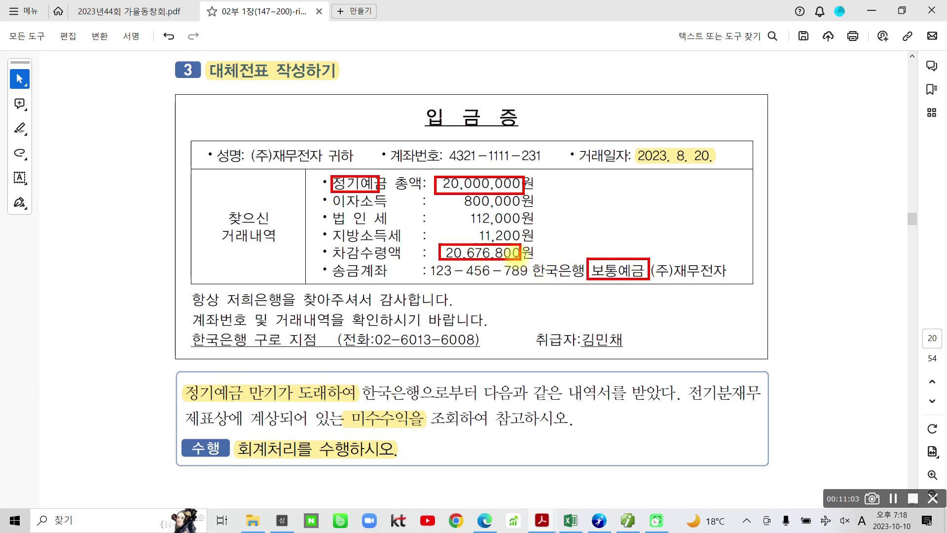
key(Escape)
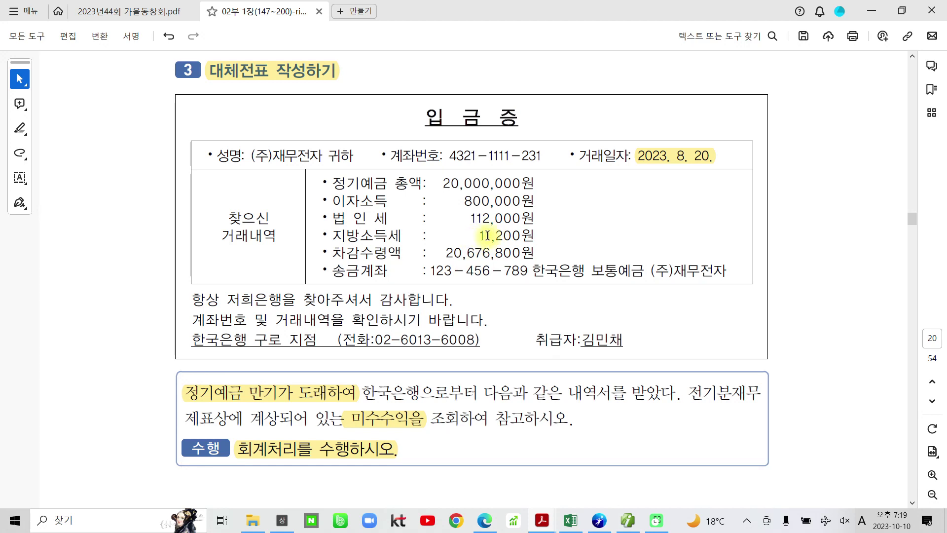
- Highlight the 법인세 amount 112,000원 and the 지방소득세 line with 11,200원 on the deposit slip
drag(469, 217, 512, 226)
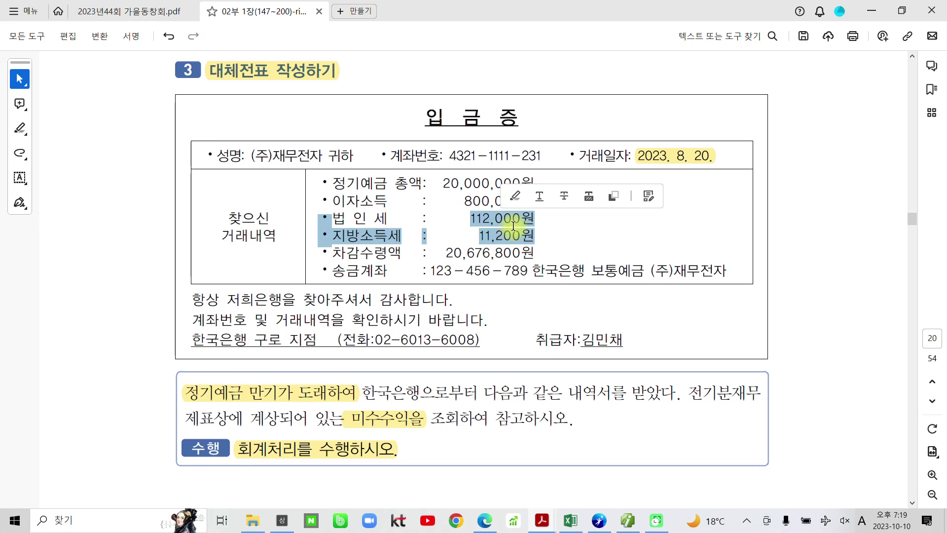
click(514, 196)
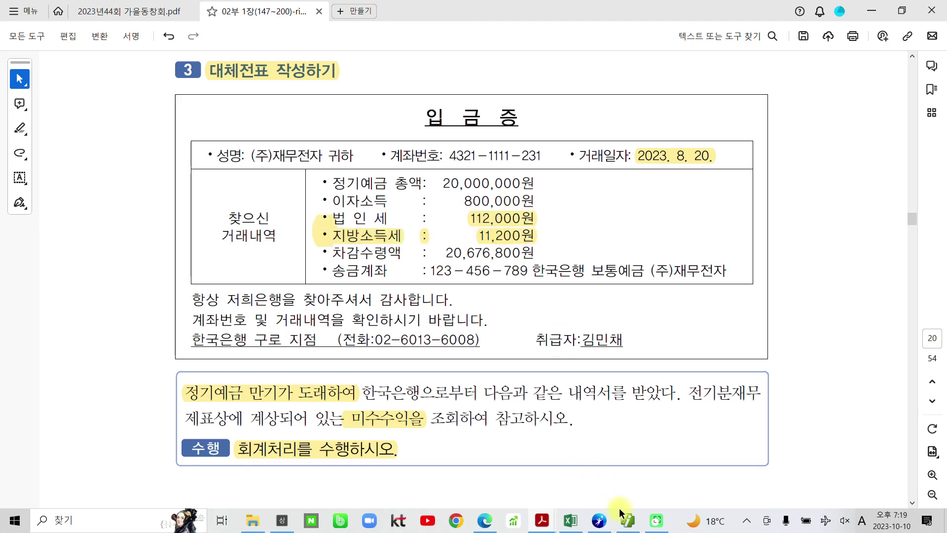
- Switch back to Smart A and start a debit (차변) line with account 136 선납세금 and no counterparty
click(627, 520)
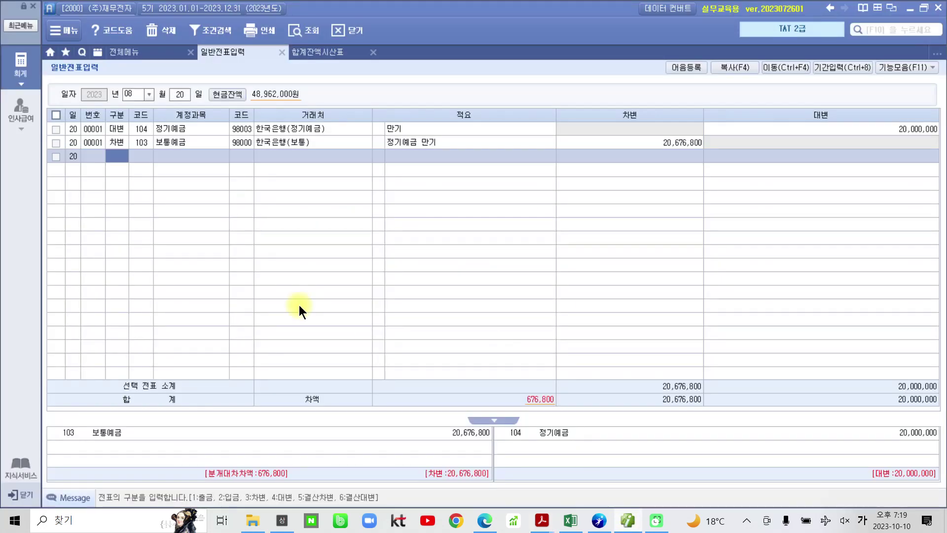
text(3136)
key(Return)
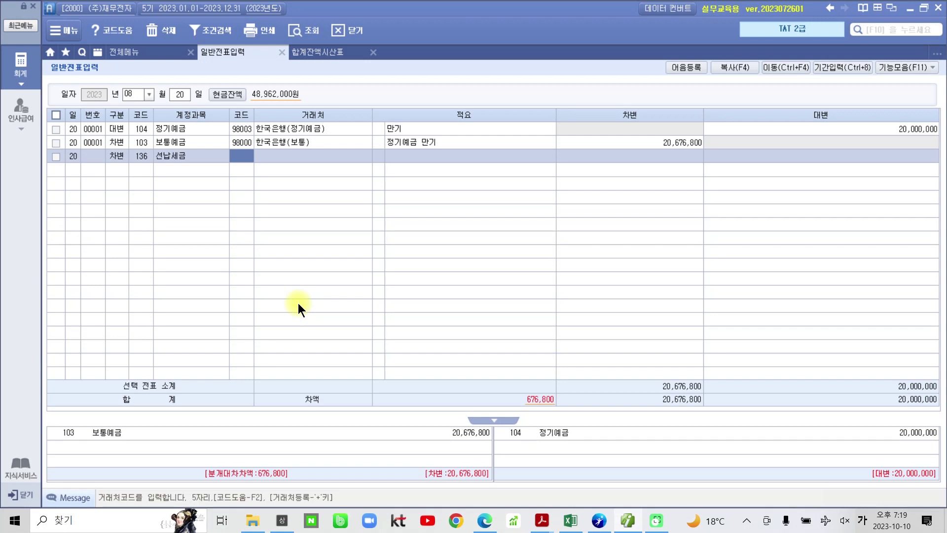
key(Return)
key(Return)
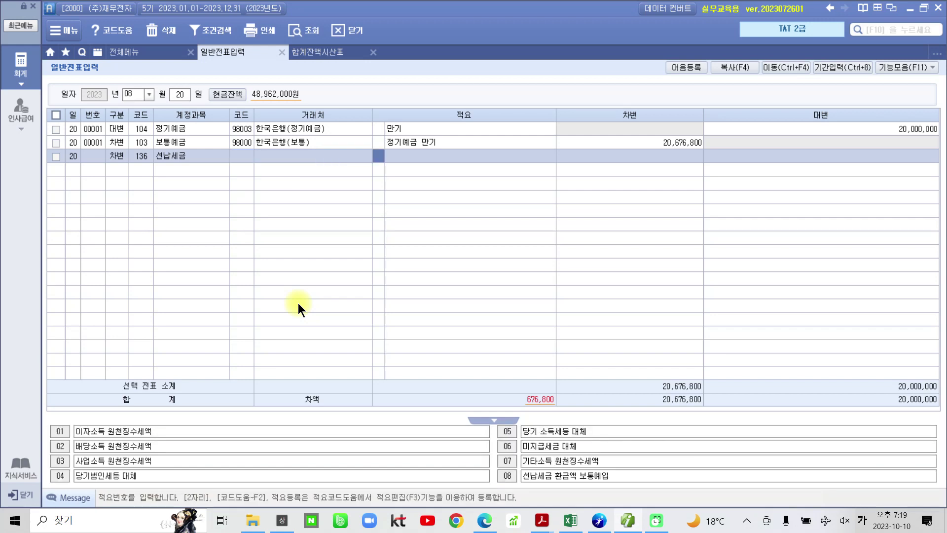
key(Return)
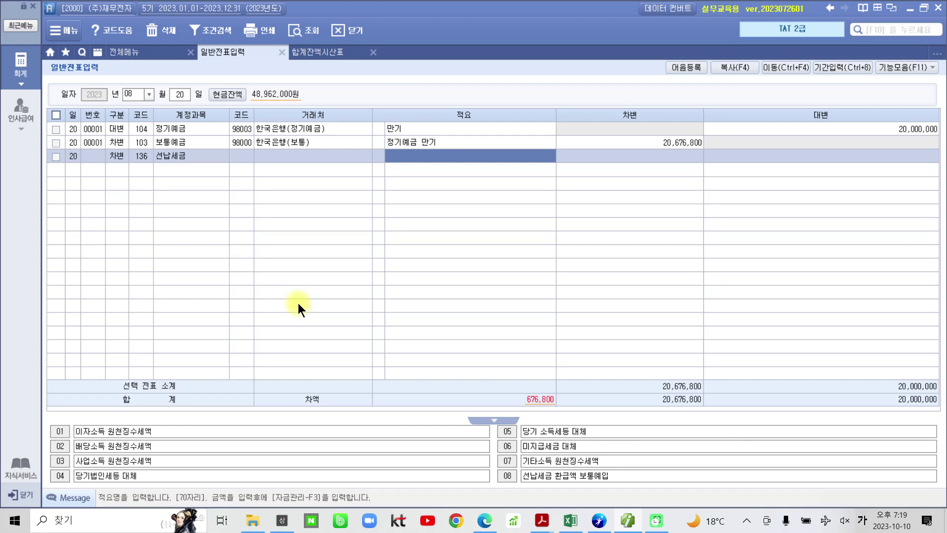
- Complete the 선납세금 debit line with preset description 01 이자소득 원천징수세액 and the amount 123,200
text(1)
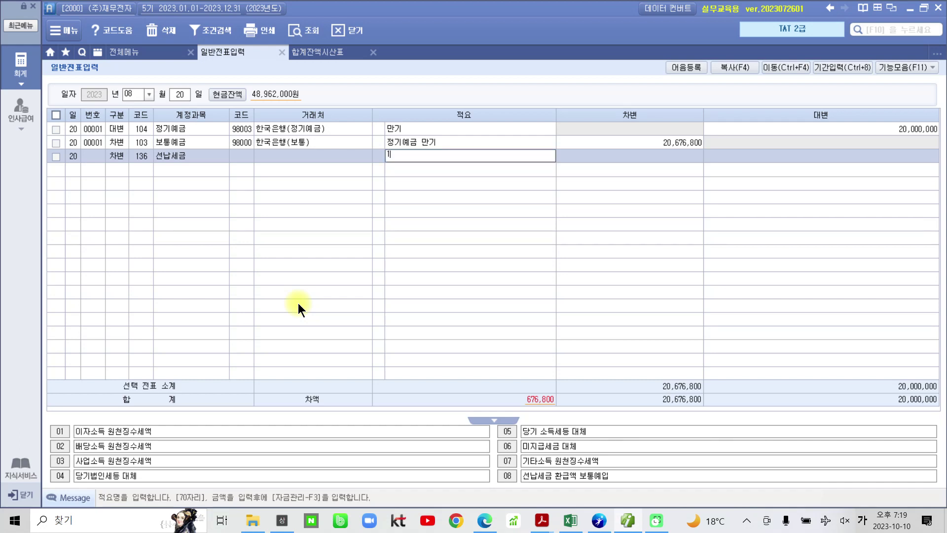
key(Return)
key(Left)
key(Left)
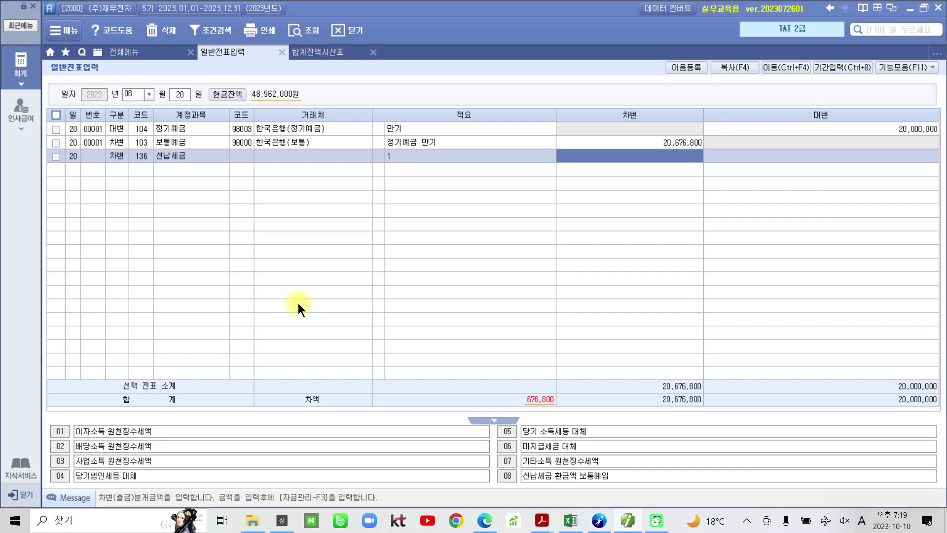
text(1)
key(Return)
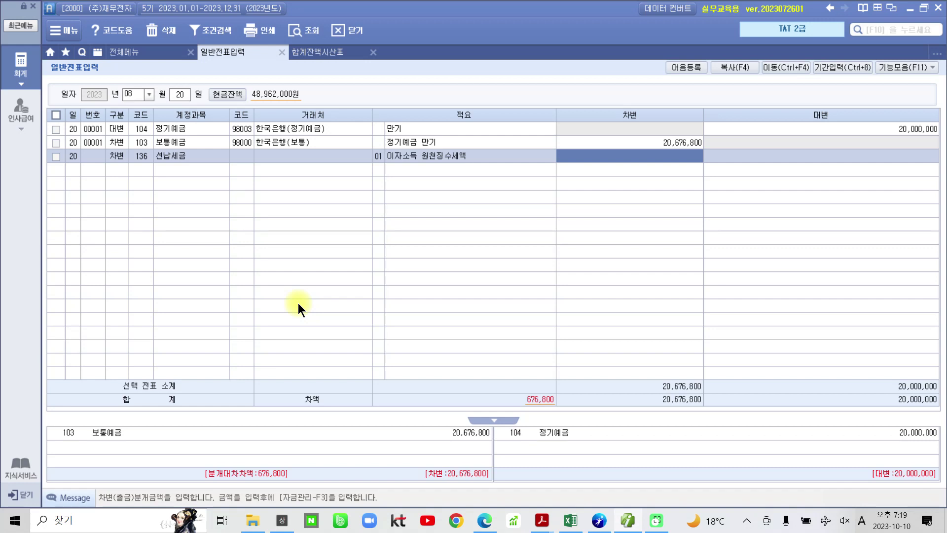
text(123200)
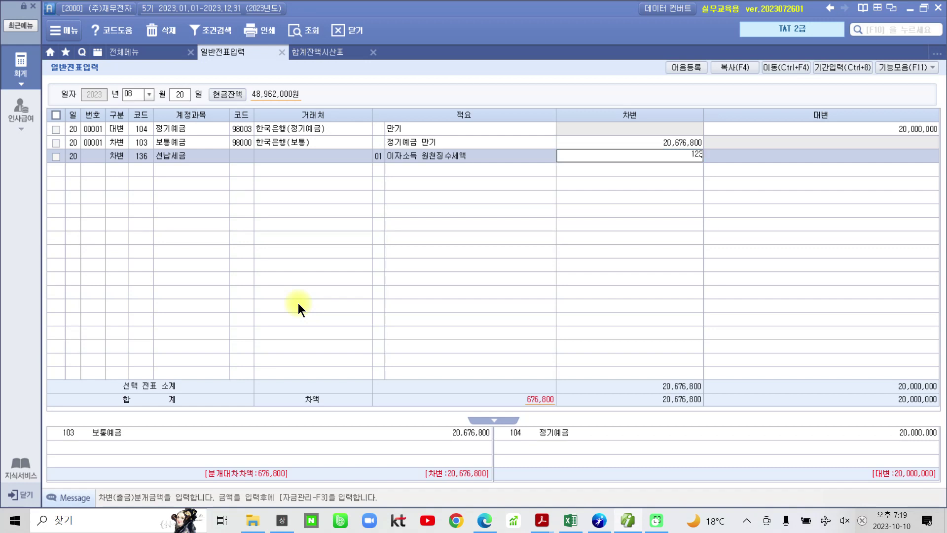
key(Return)
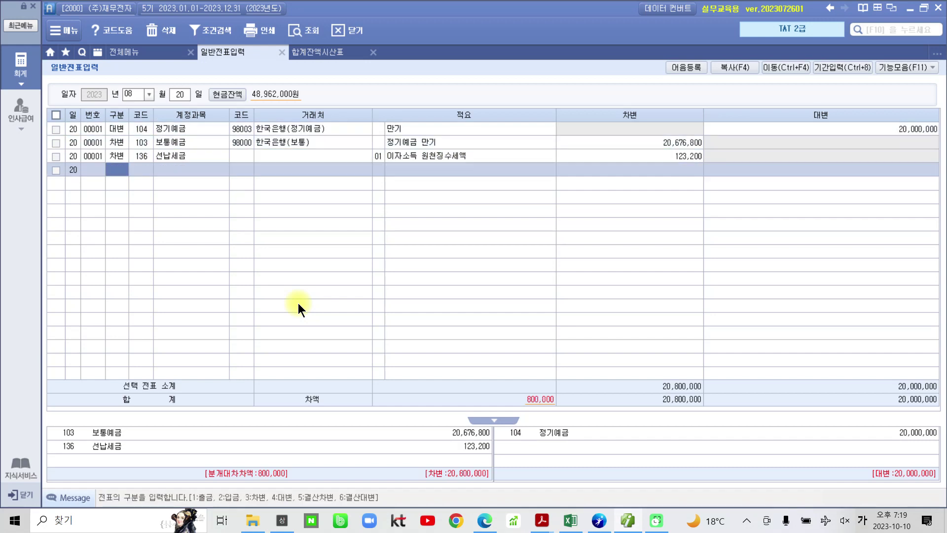
- Temporarily circle the 차액 amount, and start a credit (대변) line with account 116 미수수익 and no counterparty
mouse_move(543, 438)
mouse_down()
mouse_move(508, 360)
mouse_move(574, 424)
mouse_move(564, 434)
mouse_up()
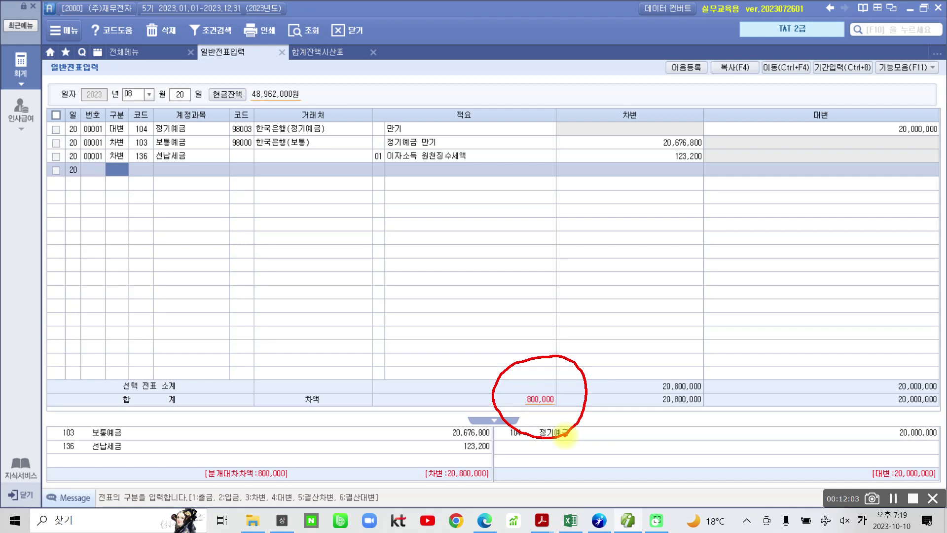
mouse_move(651, 125)
mouse_down()
mouse_move(680, 153)
mouse_move(592, 153)
mouse_up()
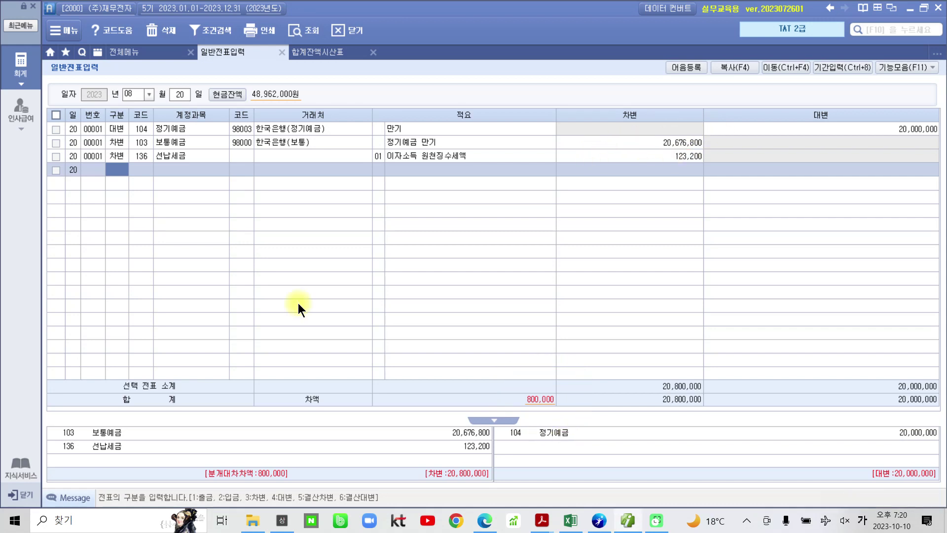
text(4)
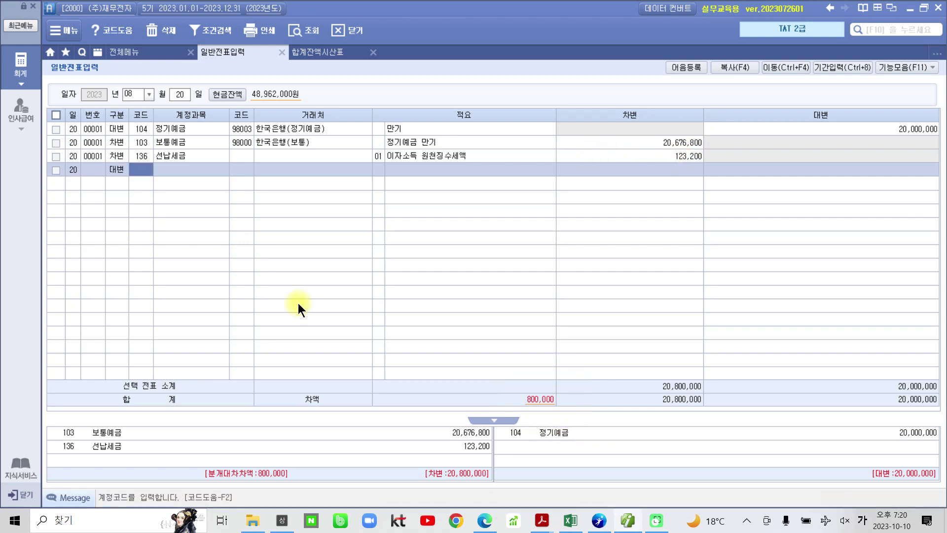
text(미수)
key(Return)
key(Down)
key(Return)
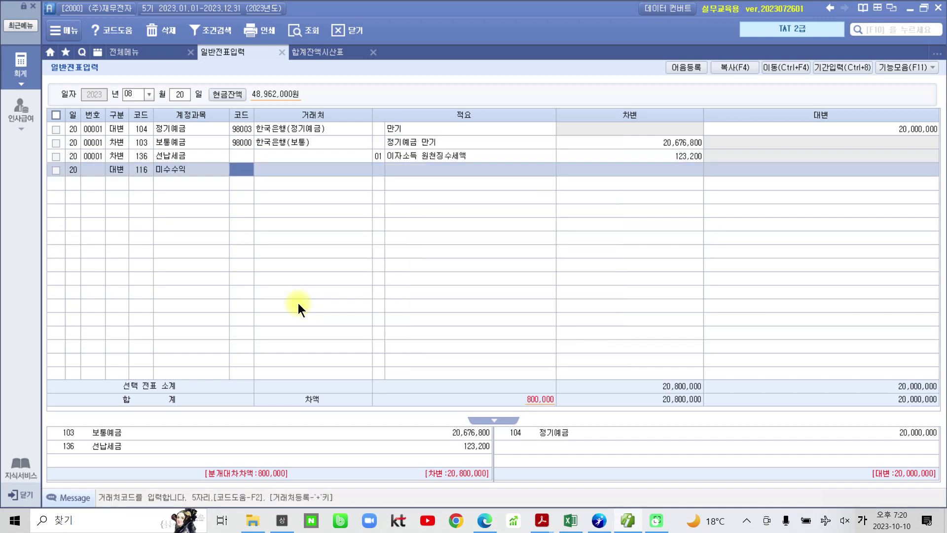
key(Return)
key(Return)
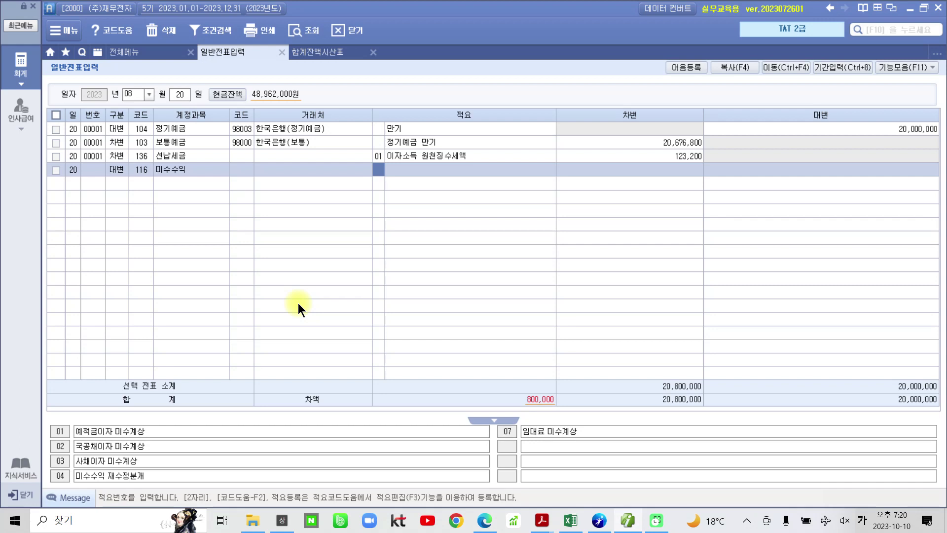
key(Return)
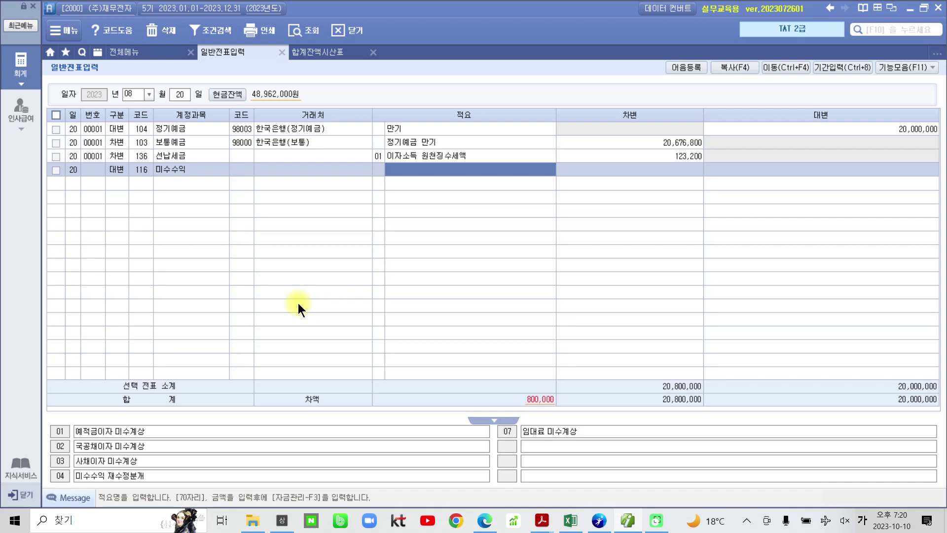
- Complete the 미수수익 credit line with the description 미수수익 상계 and the amount 266,600
text(미수수익 상계)
key(Return)
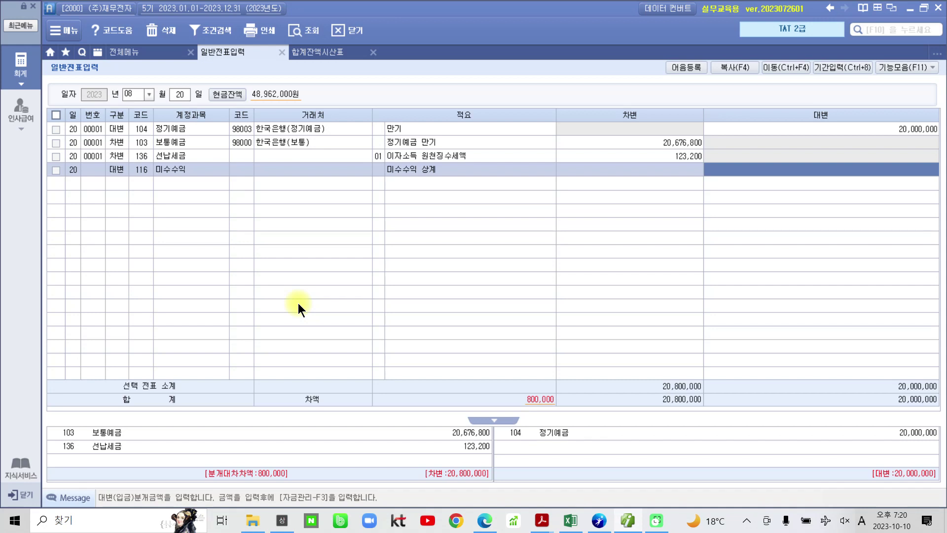
text(26)
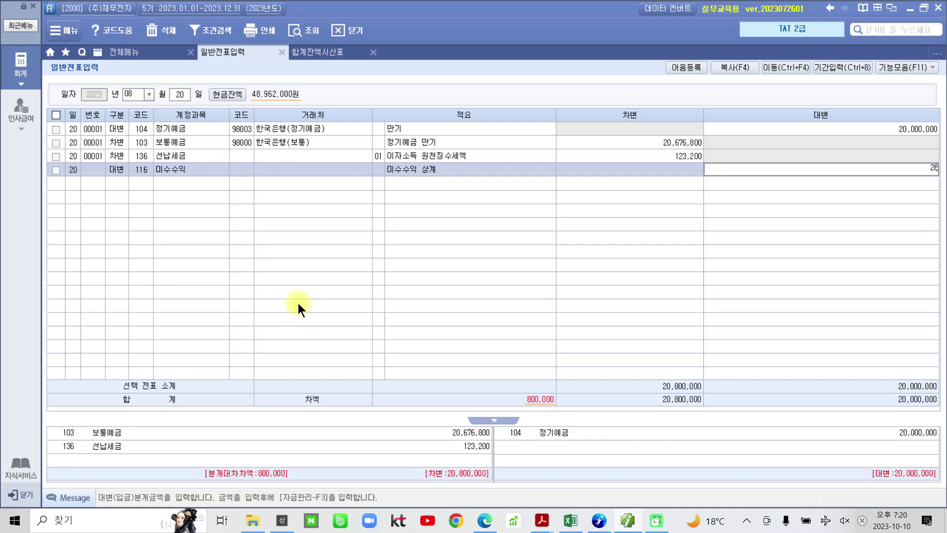
text(6,600)
key(Return)
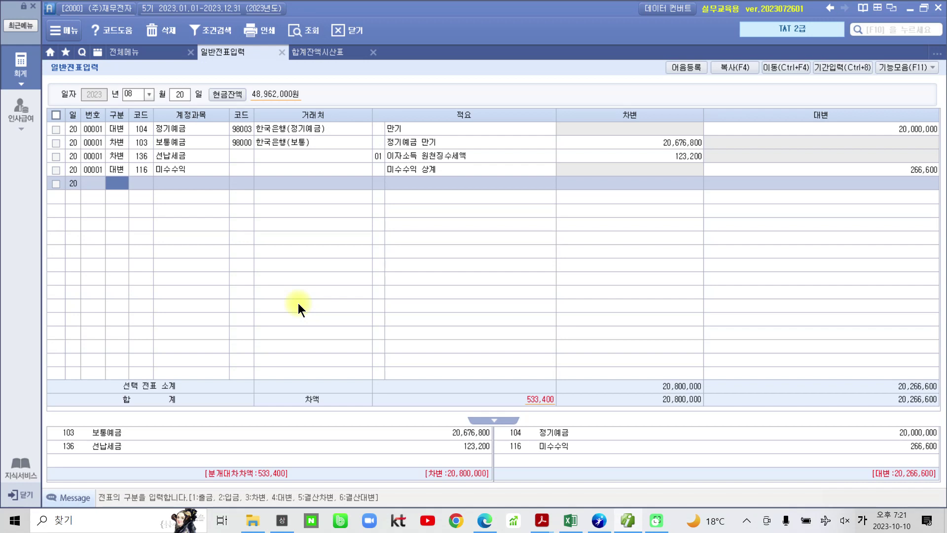
- Start another credit (대변) line with account 901 이자수익 and no counterparty
key(4)
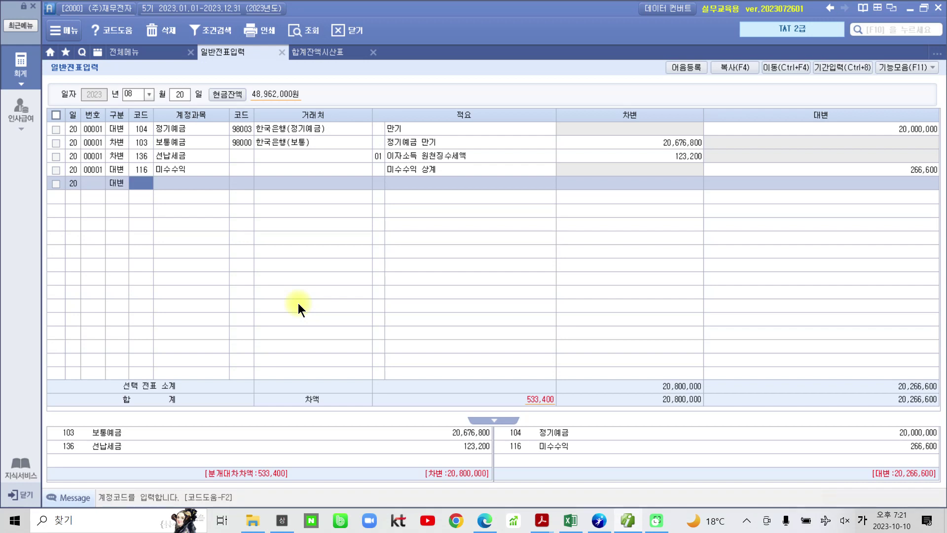
text(이자)
key(Return)
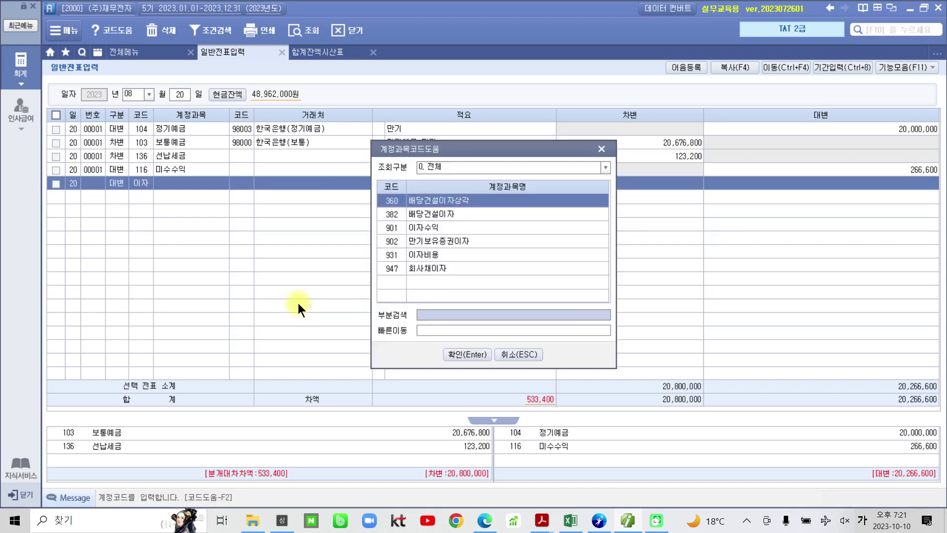
key(Down)
key(Down)
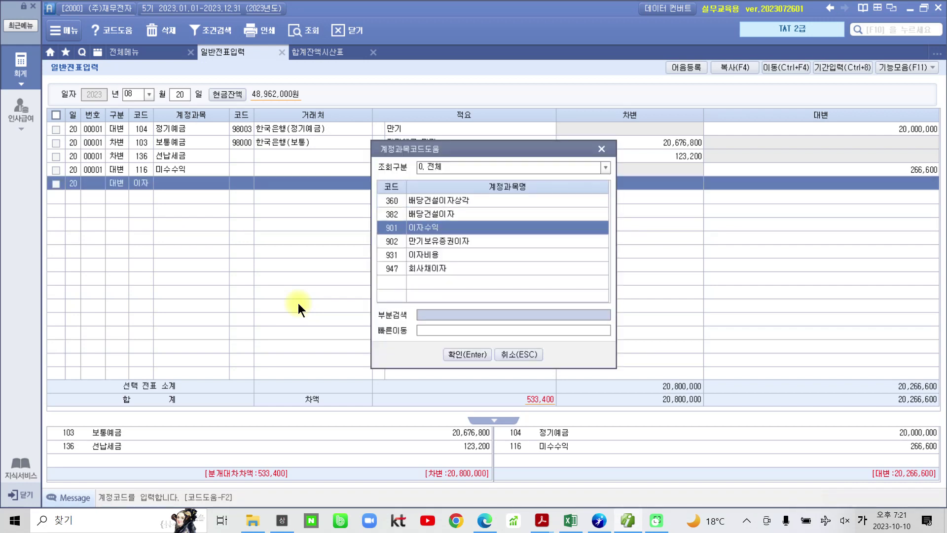
key(Return)
key(Return)
key(Return)
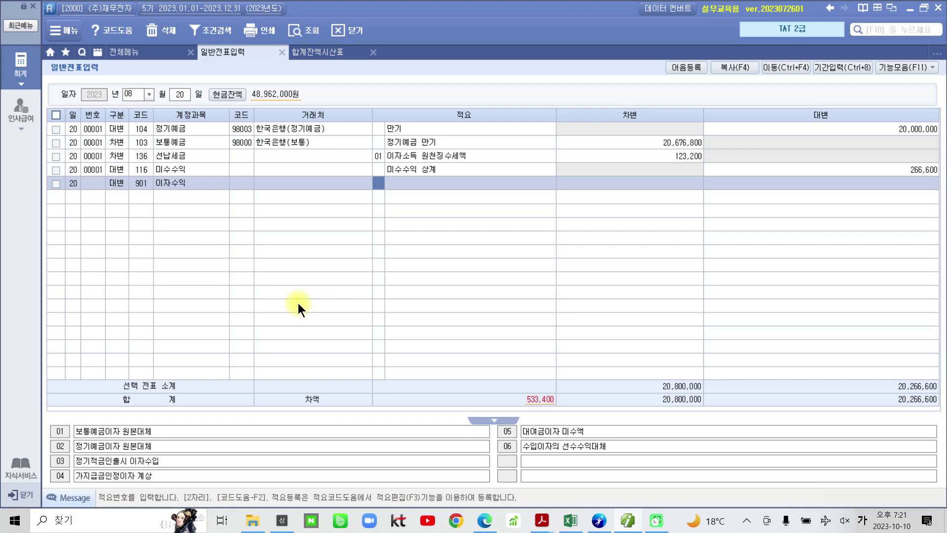
- Complete the 이자수익 credit line with the description 정기예금 만기이자 and the amount 533,400
key(Return)
text(정)
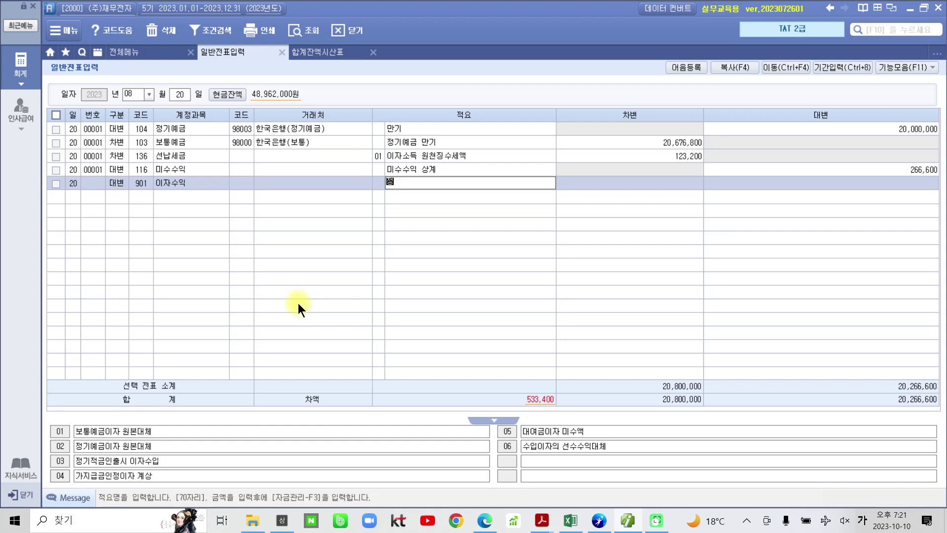
text(깁예금 만기이자)
key(Return)
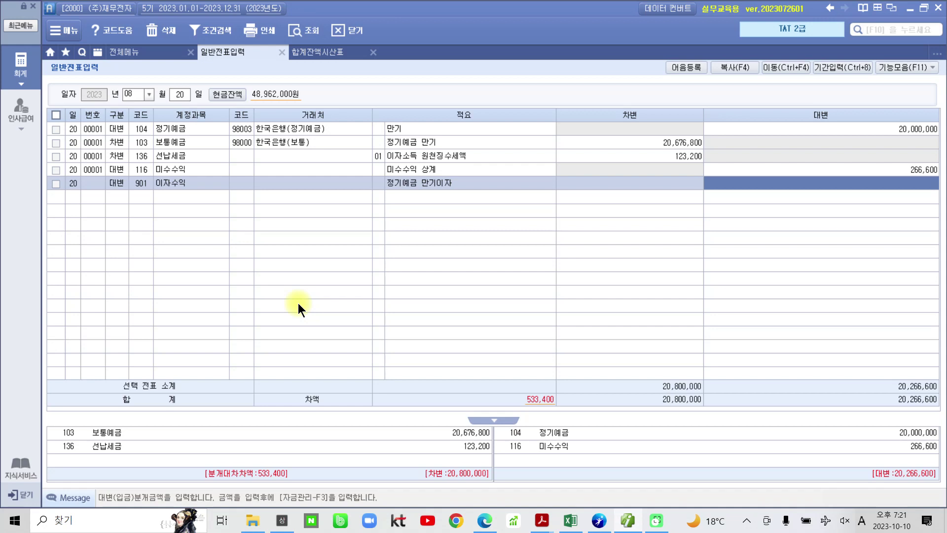
text(5)
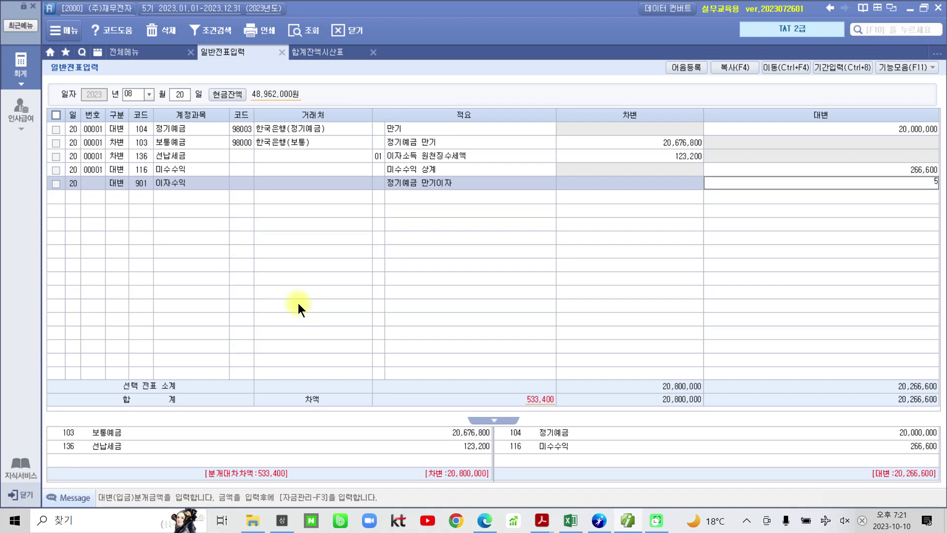
text(33,400)
key(Return)
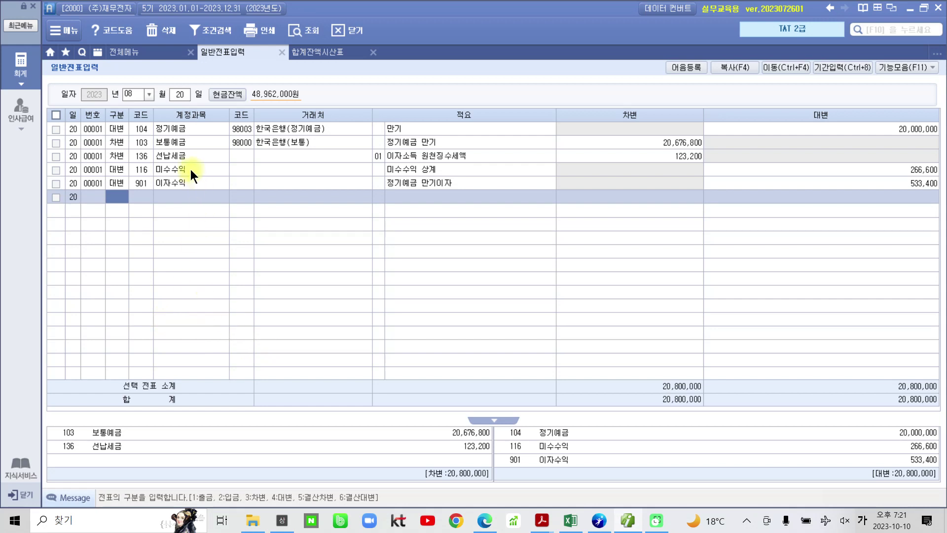
- Review the August 20 voucher lines and temporarily box the three credit amounts and the 보통예금 and 선납세금 debit amounts
click(176, 160)
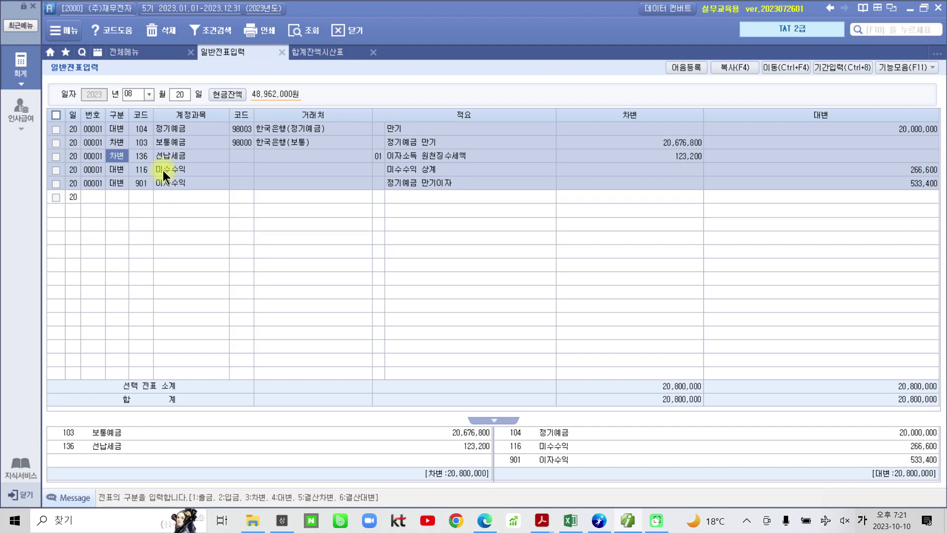
click(927, 171)
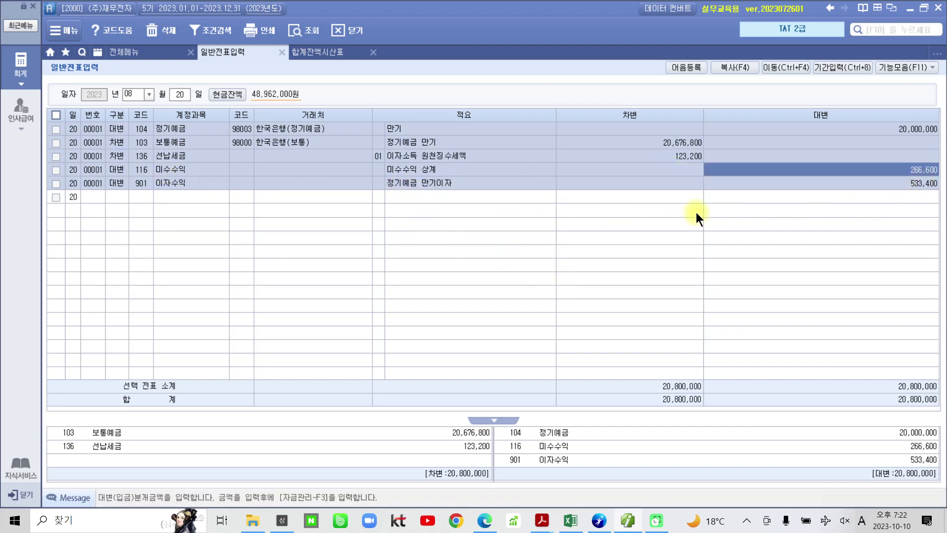
click(925, 182)
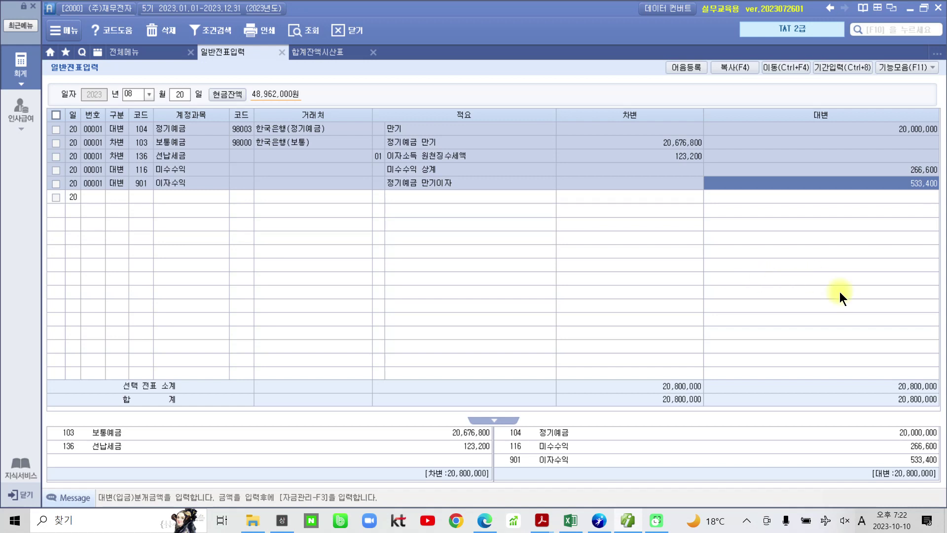
drag(893, 161, 941, 192)
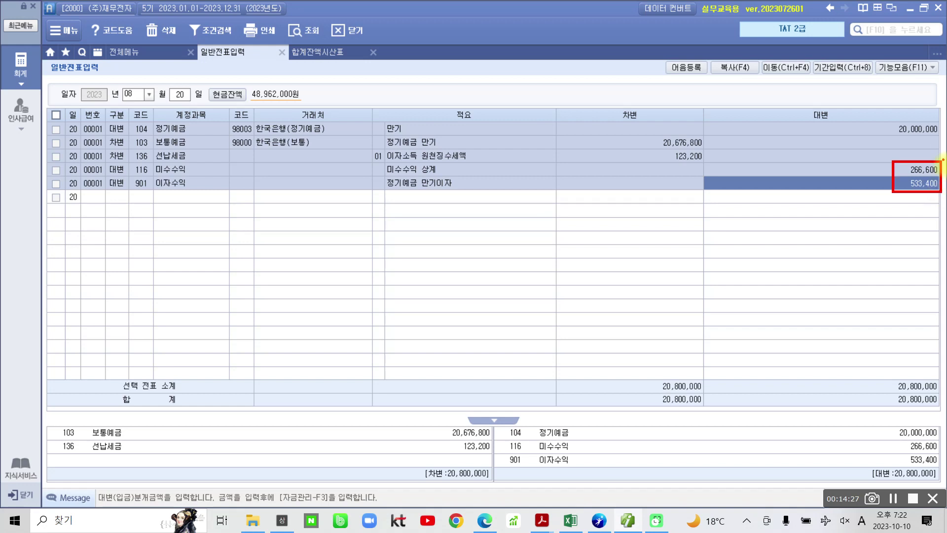
drag(887, 117, 942, 138)
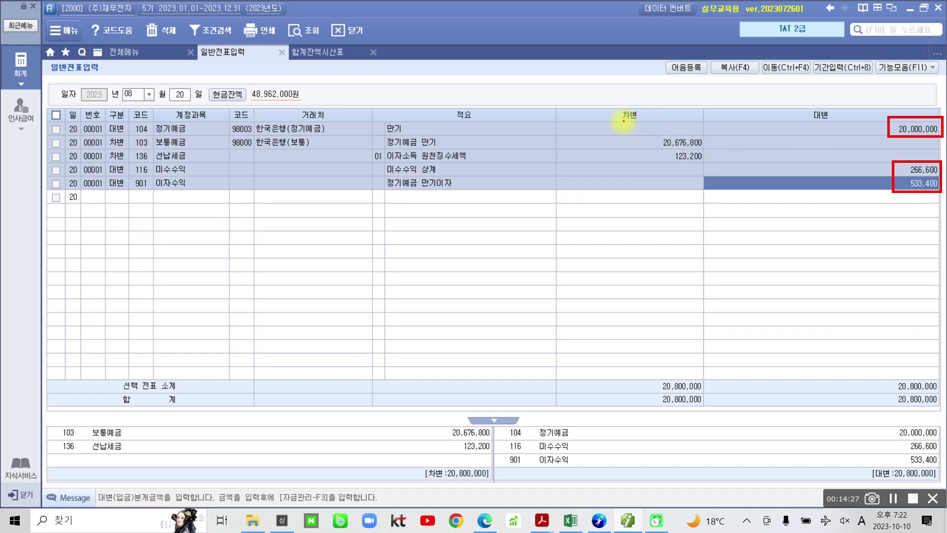
drag(621, 131, 717, 150)
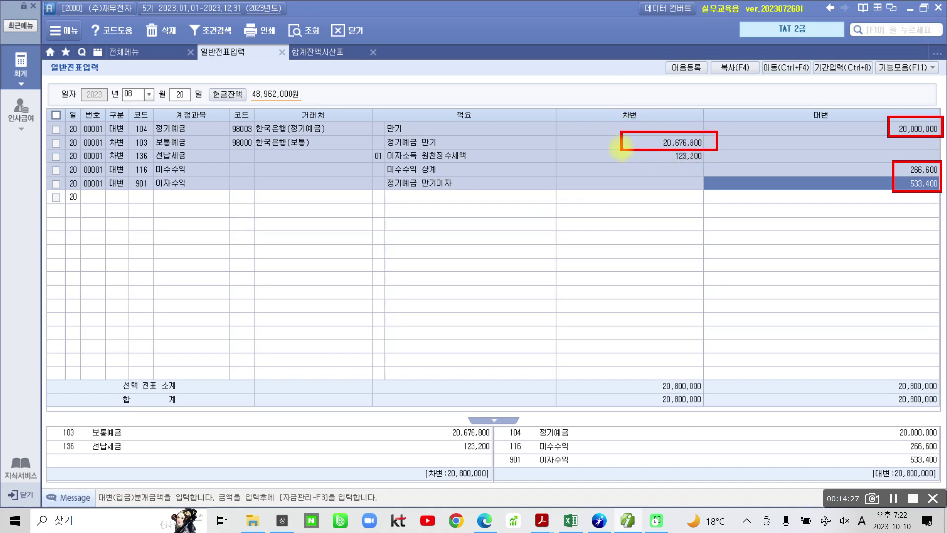
drag(621, 149, 718, 168)
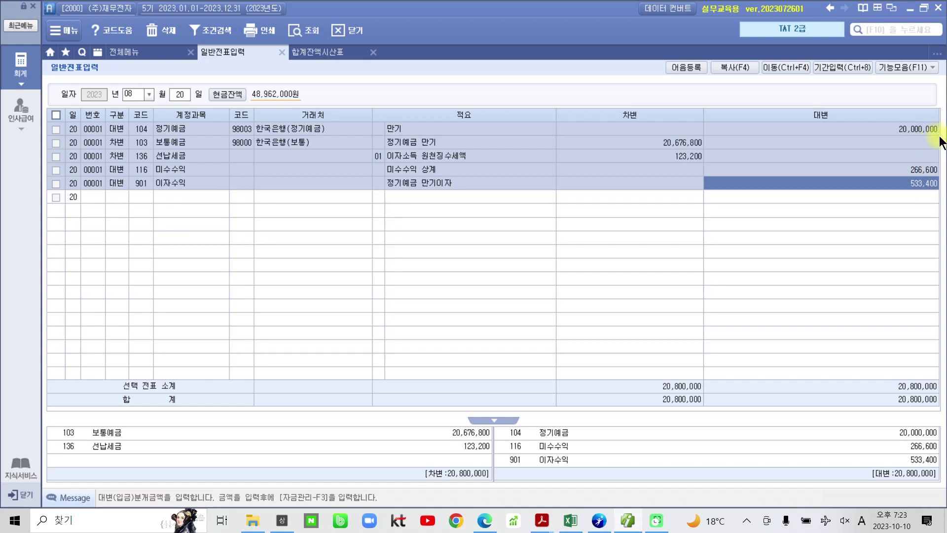
- Switch to the 02부 1장(147~200) textbook PDF and highlight the heading 대체전표 작성하기 of exercise 4
click(465, 184)
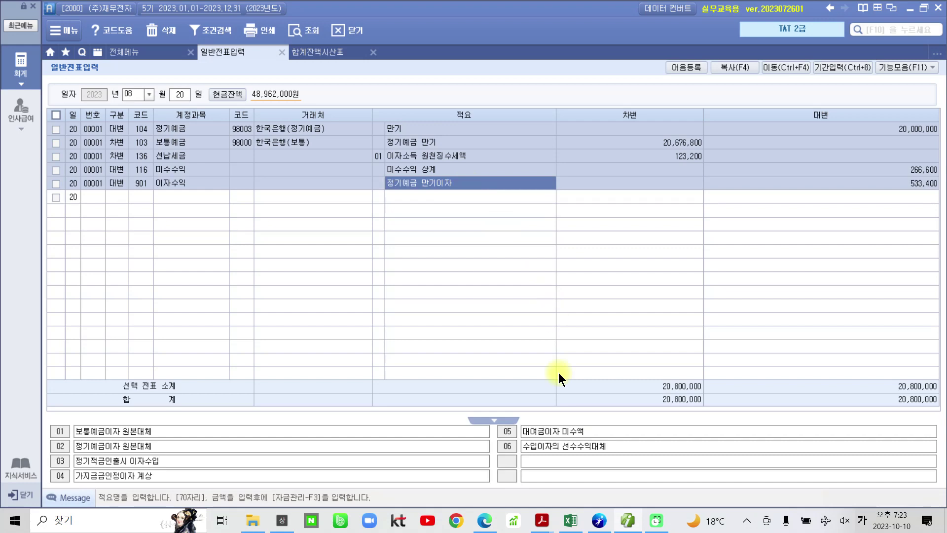
click(554, 521)
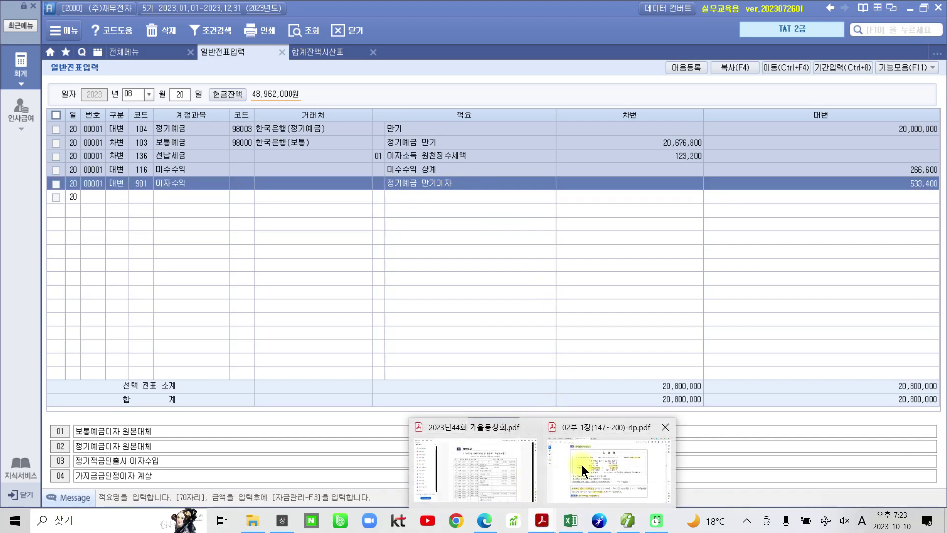
click(581, 464)
scroll(480, 433, down, 2)
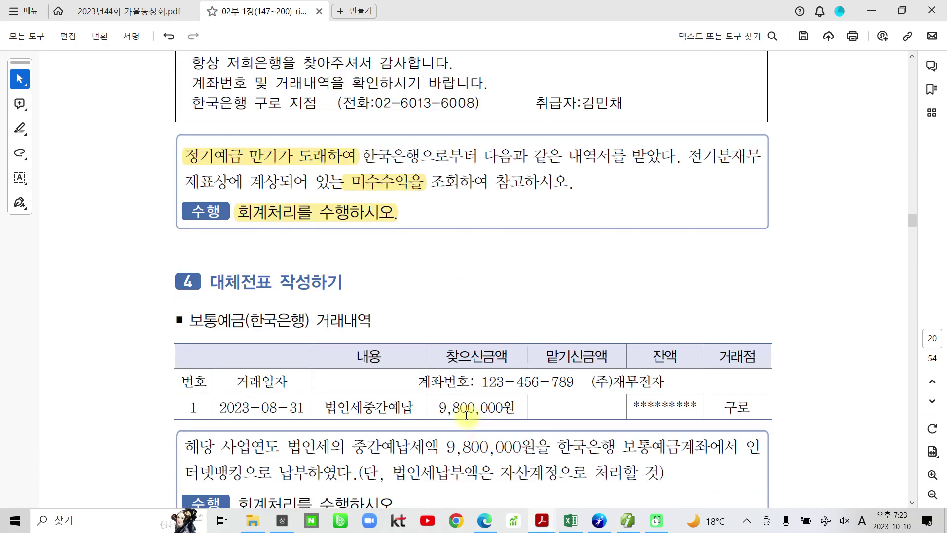
scroll(466, 415, down, 2)
drag(211, 187, 344, 188)
click(344, 162)
- Highlight 중간예납세액 9,800,000원을 and 자산계정 in the exercise 4 text about the interim corporate tax payment
scroll(293, 387, down, 1)
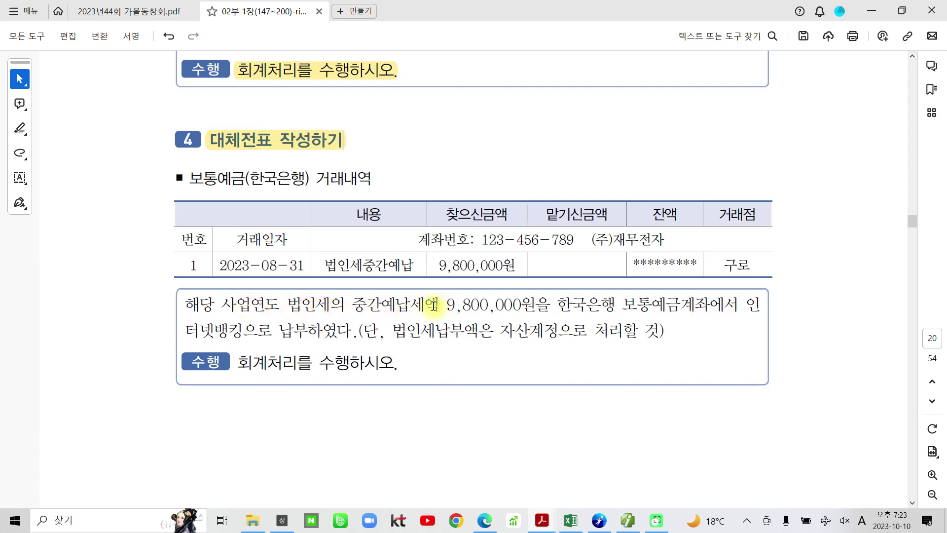
drag(351, 305, 463, 304)
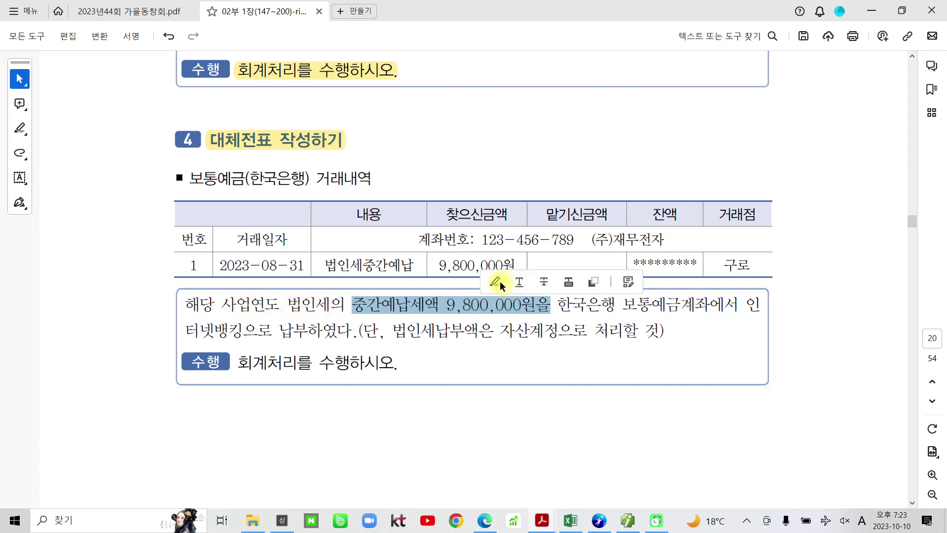
click(497, 282)
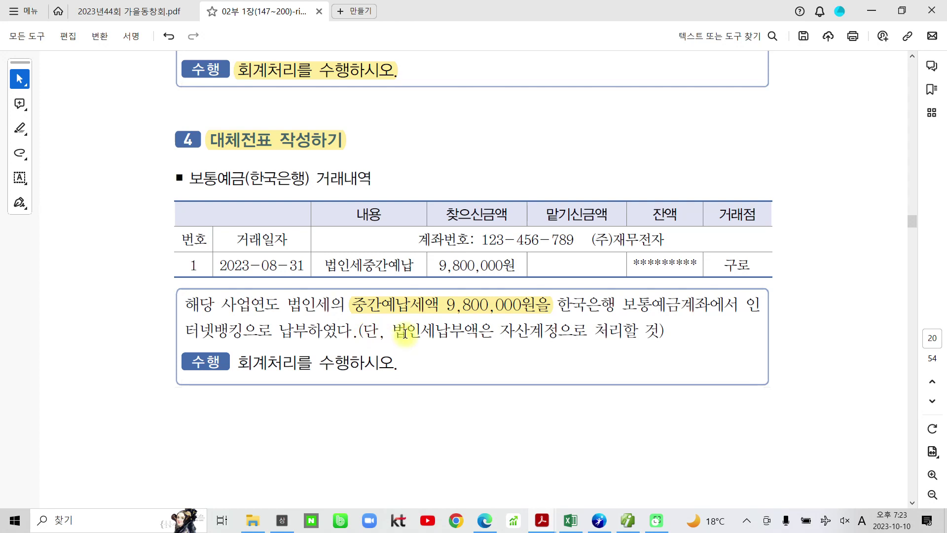
drag(500, 330, 559, 331)
click(568, 312)
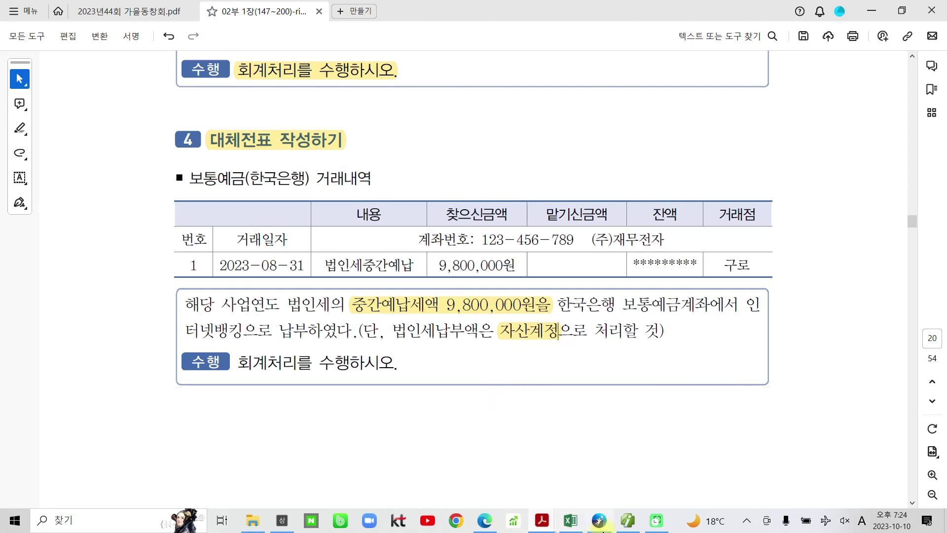
- Switch back to Smart A and set the general voucher entry date to August 31
click(626, 524)
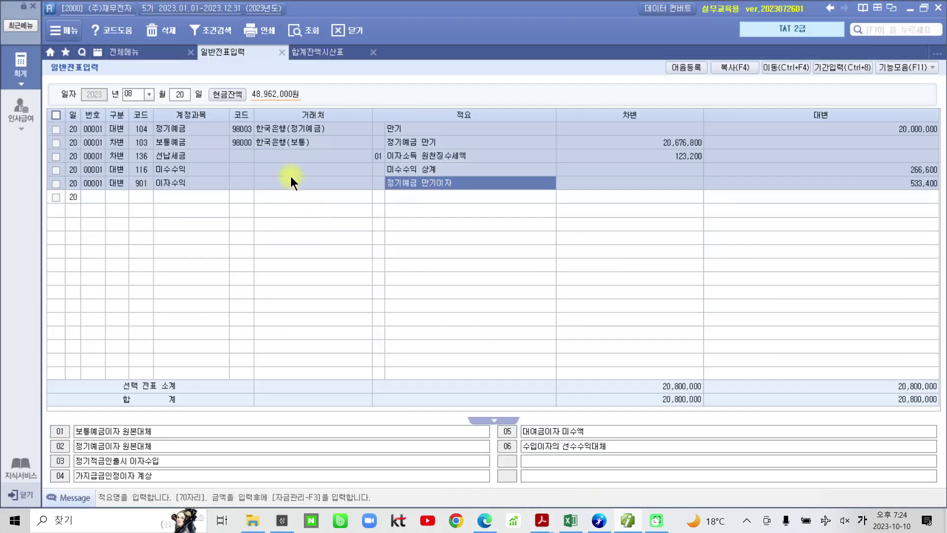
click(183, 99)
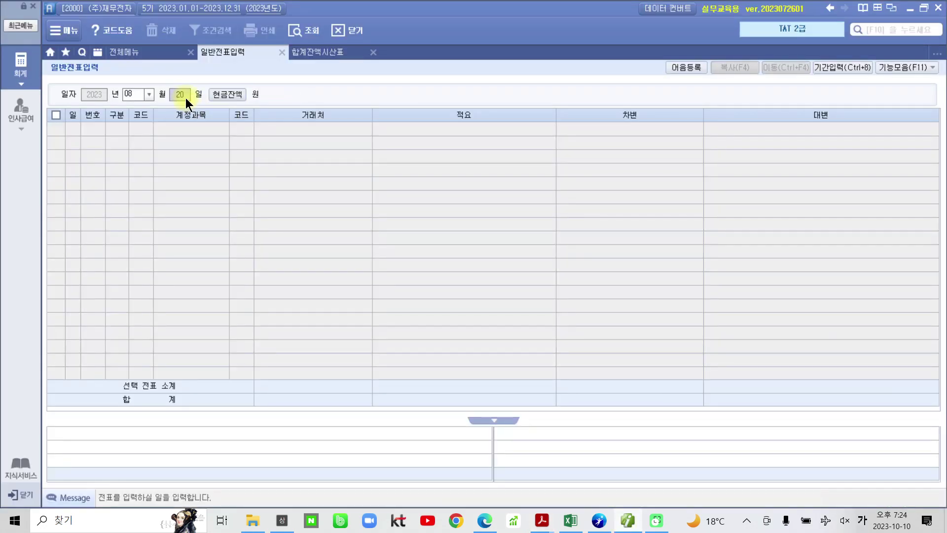
text(31)
key(Return)
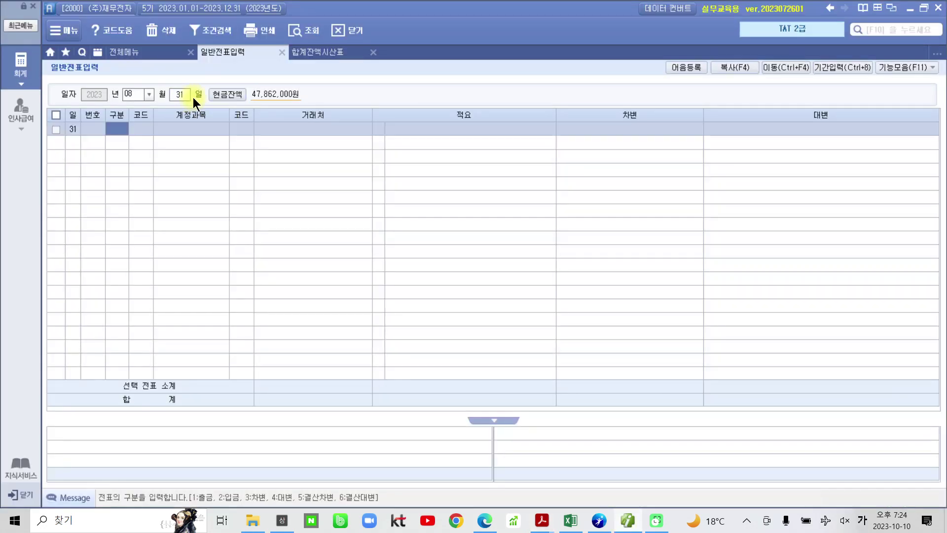
- Start a debit (차변) line with account 136 선납세금, leaving the counterparty and summary code empty
text(3)
key(Return)
text(136)
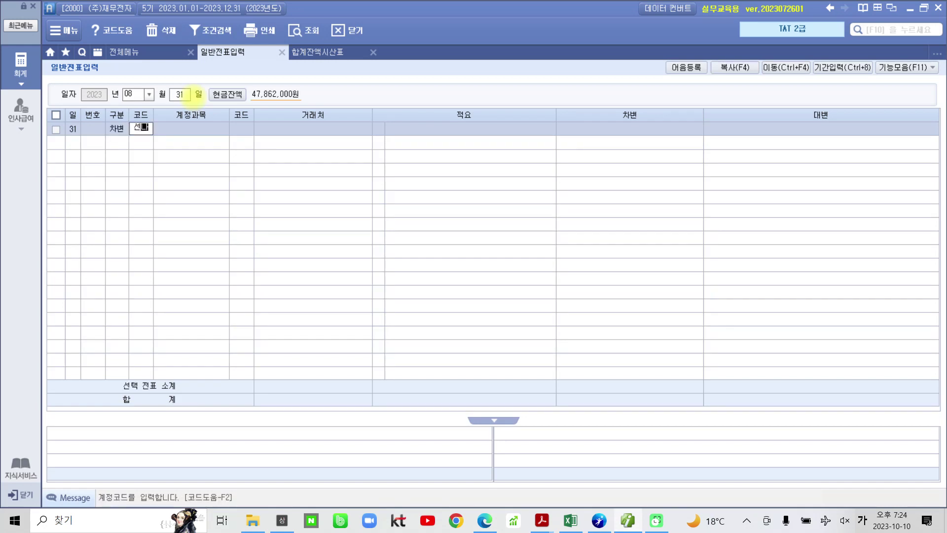
key(Return)
key(Return)
key(Return)
key(Return)
key(Left)
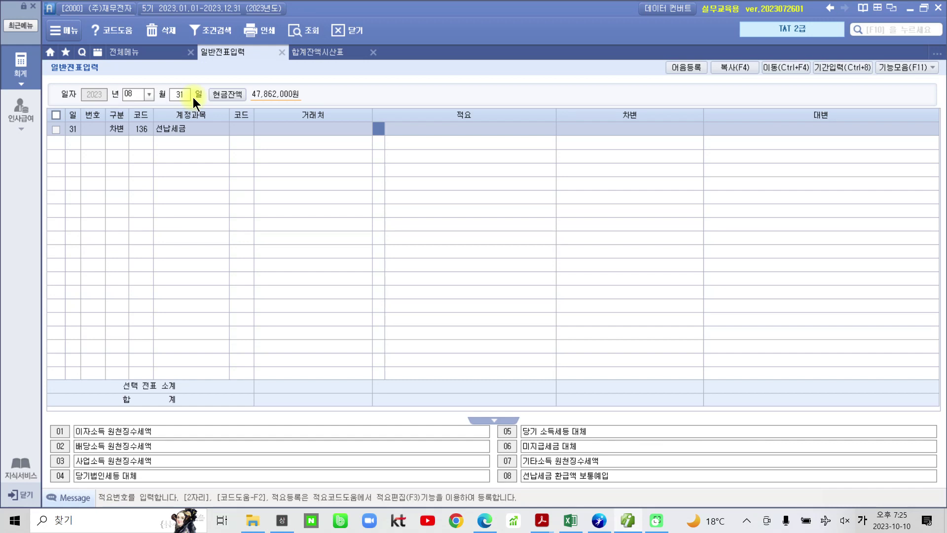
key(Return)
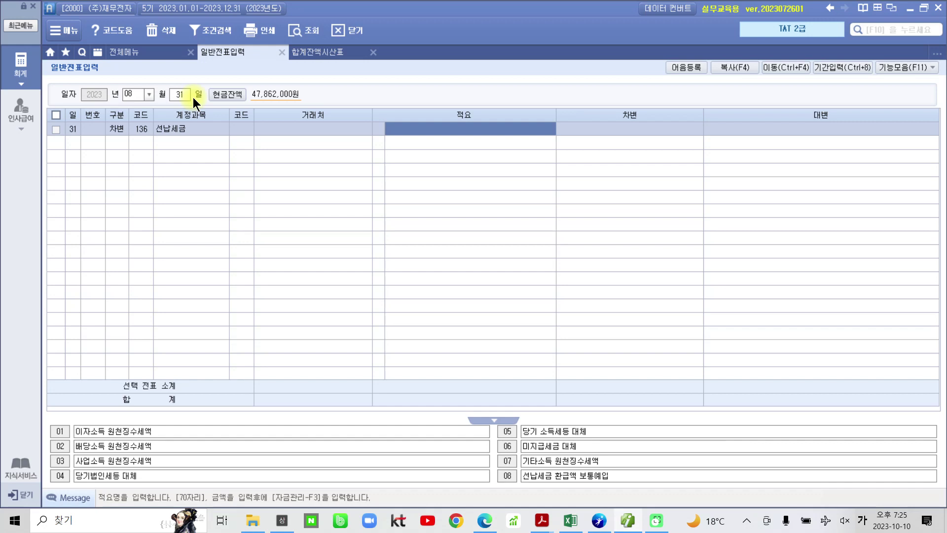
- Complete the 선납세금 debit line with the description 법인세 중간예납 and the amount 9,800,000
text(비)
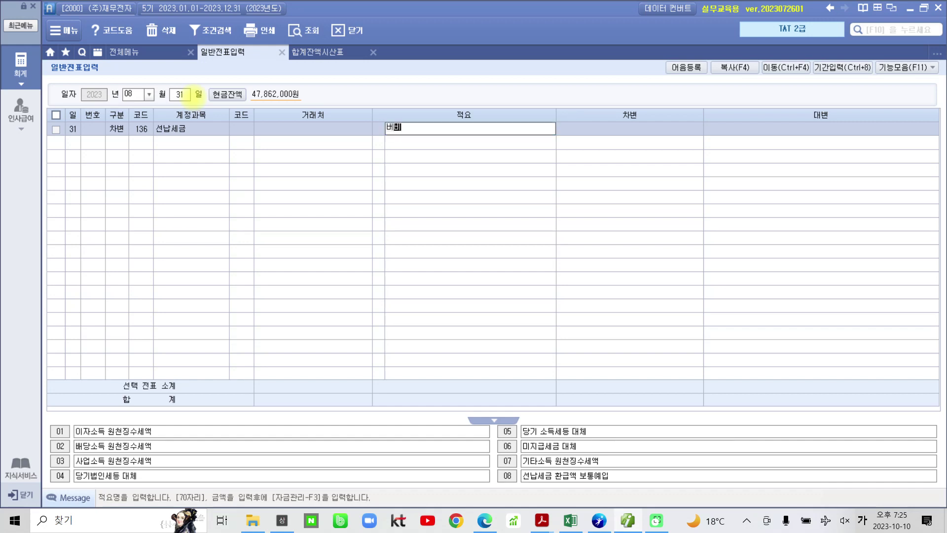
key(BackSpace)
text(버ㅂ이ㄴ세 ㅈㅜㅇ간예납)
key(Return)
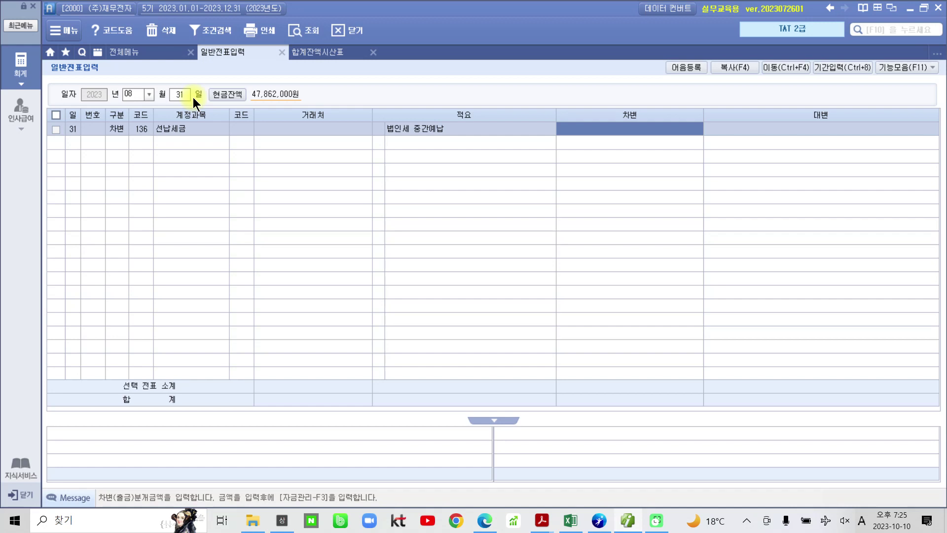
text(9)
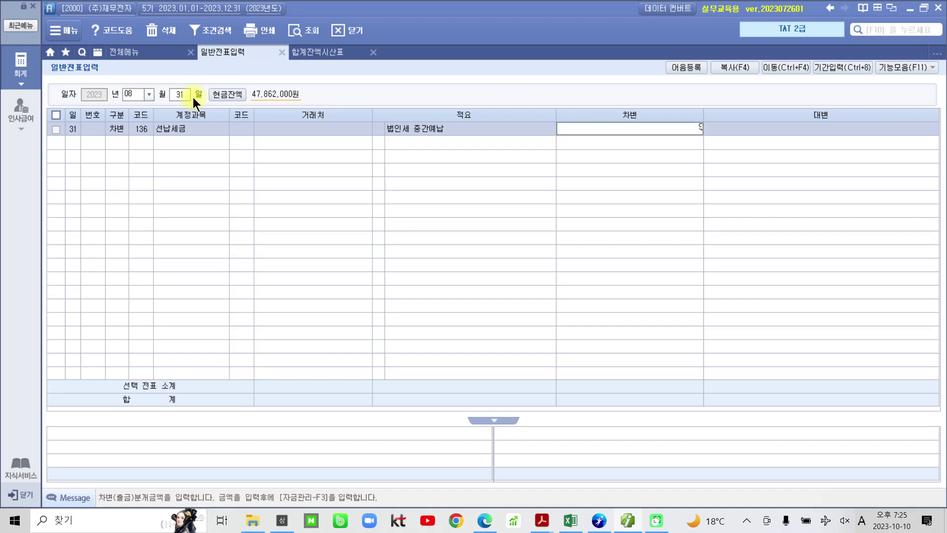
text(,800,000)
key(Return)
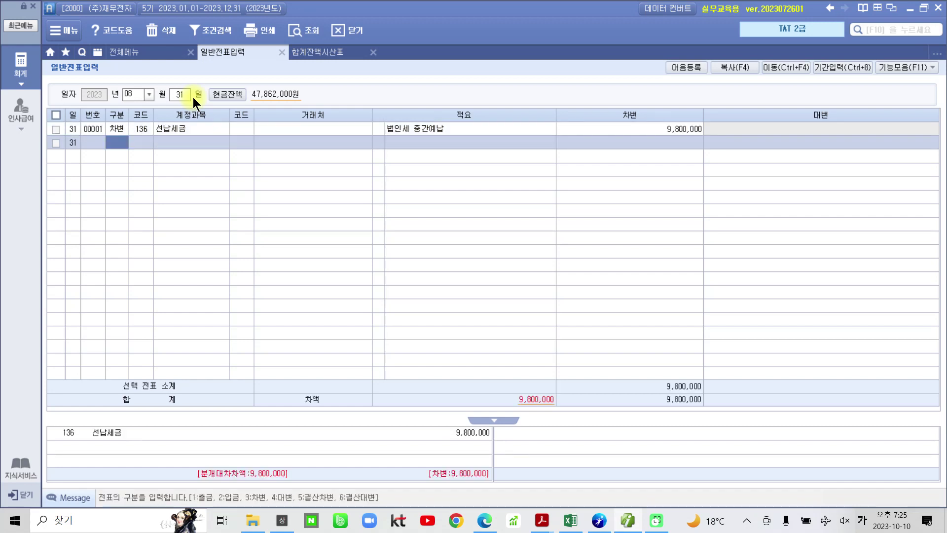
- Start a credit (대변) line with account 103 보통예금 and the counterparty 98000 한국은행(보통)
text(4103)
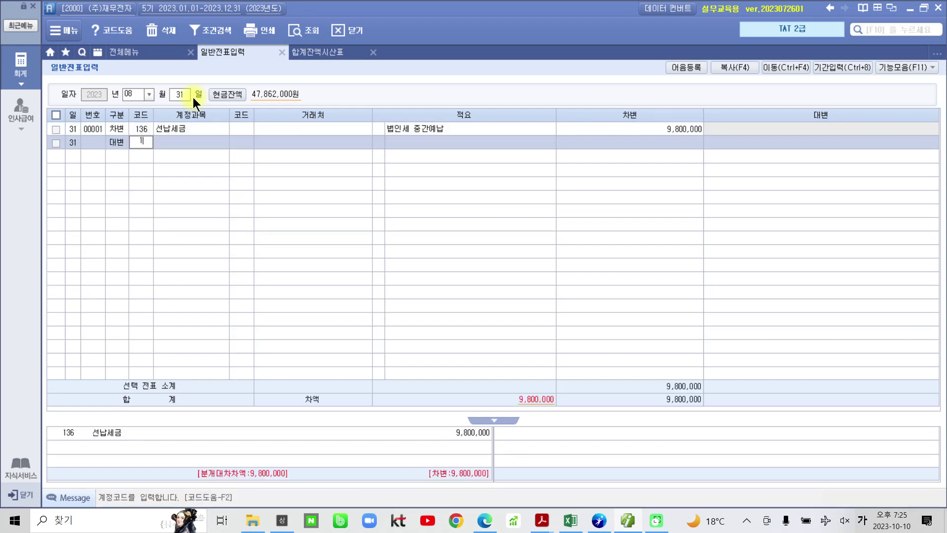
key(Return)
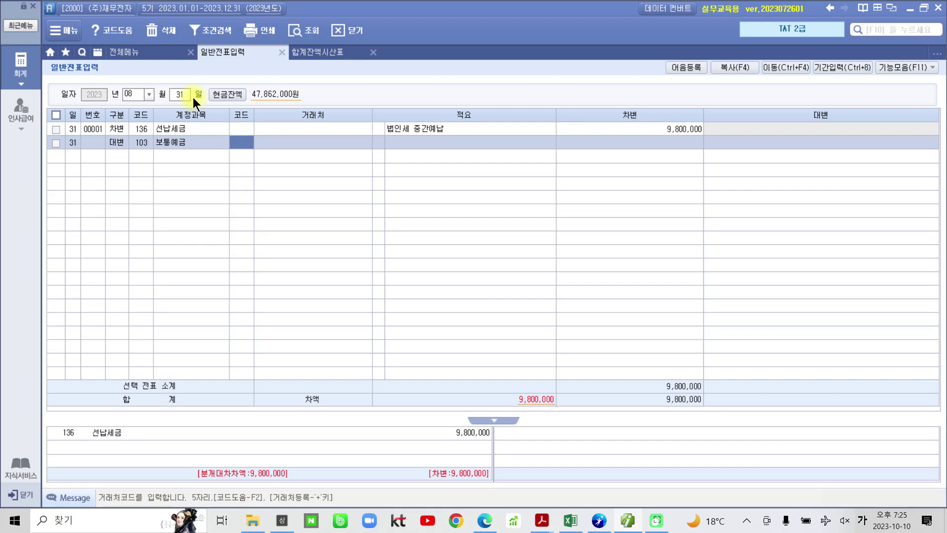
text(한국)
key(Return)
key(Down)
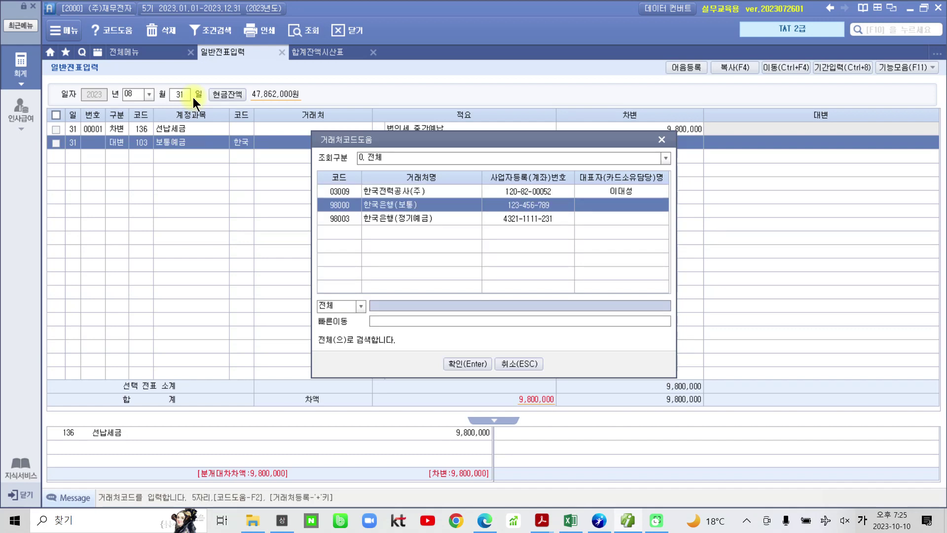
key(Return)
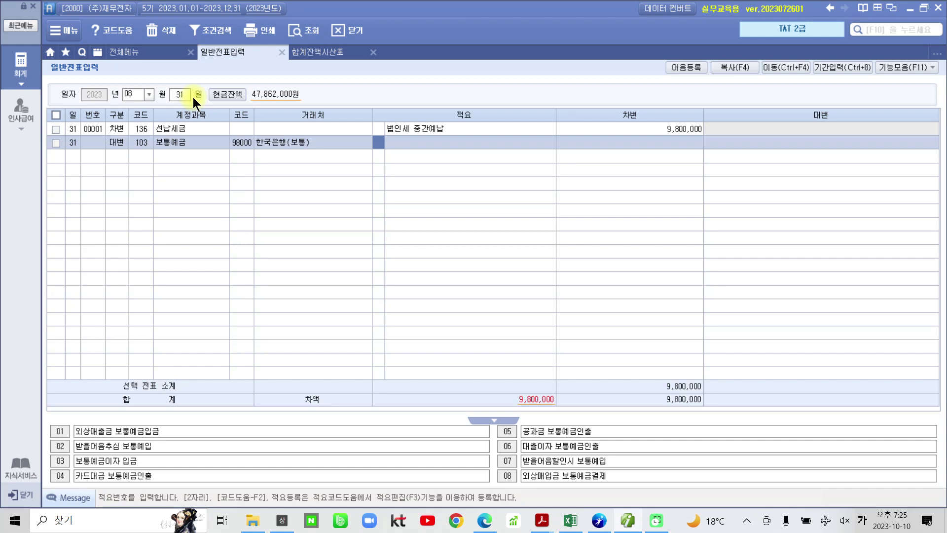
- Complete the 보통예금 credit line with the repeated description 법인세 중간예납 and the amount 9,800,000
key(Return)
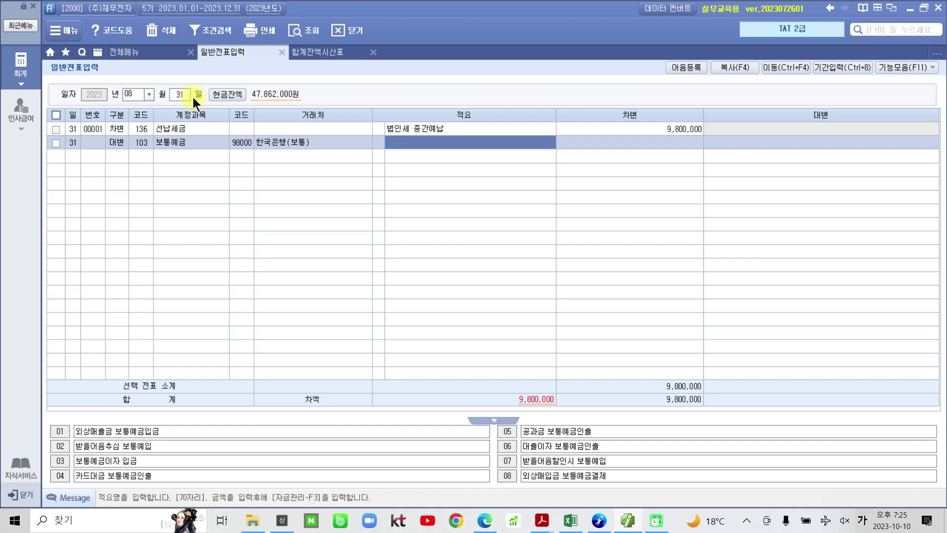
key(Return)
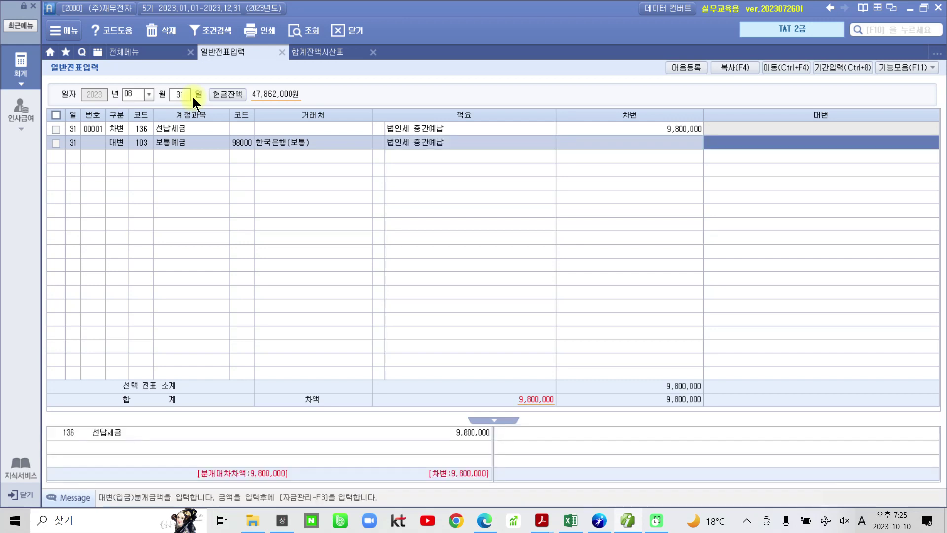
text(9,800,)
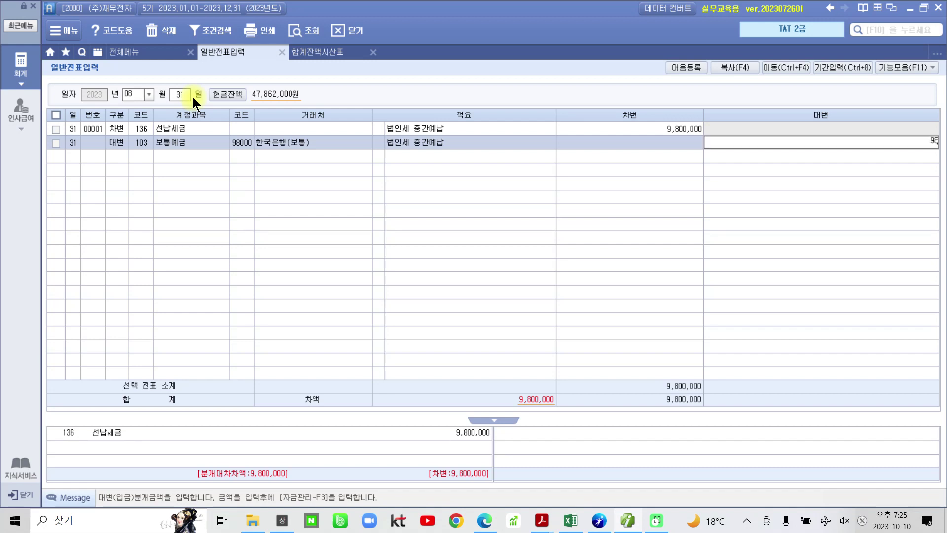
text(000)
key(Return)
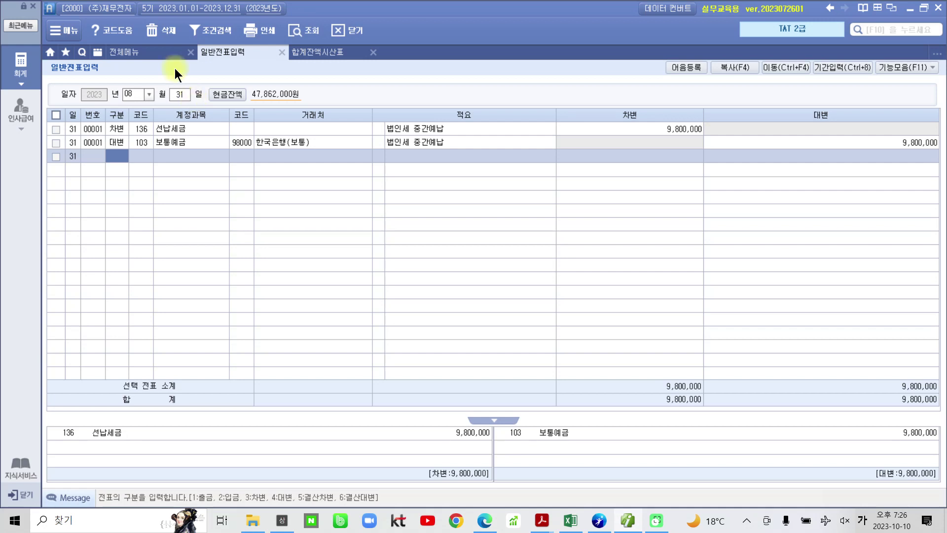
- Return to the textbook PDF and highlight 12월 15일, 퇴직연금 부담금 18,000,000원 and 정급여형 in exercise 5
mouse_move(550, 509)
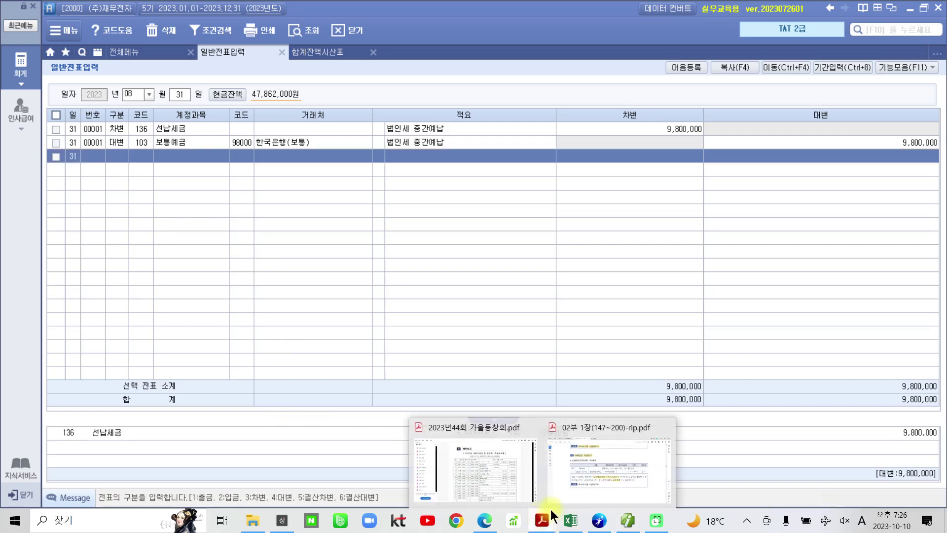
click(587, 461)
scroll(513, 393, down, 5)
scroll(504, 392, down, 6)
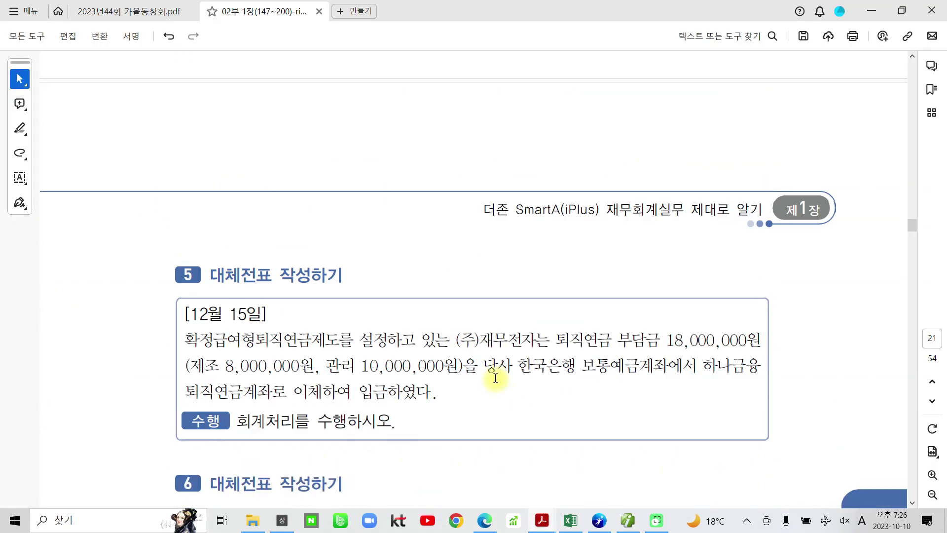
drag(191, 123, 261, 124)
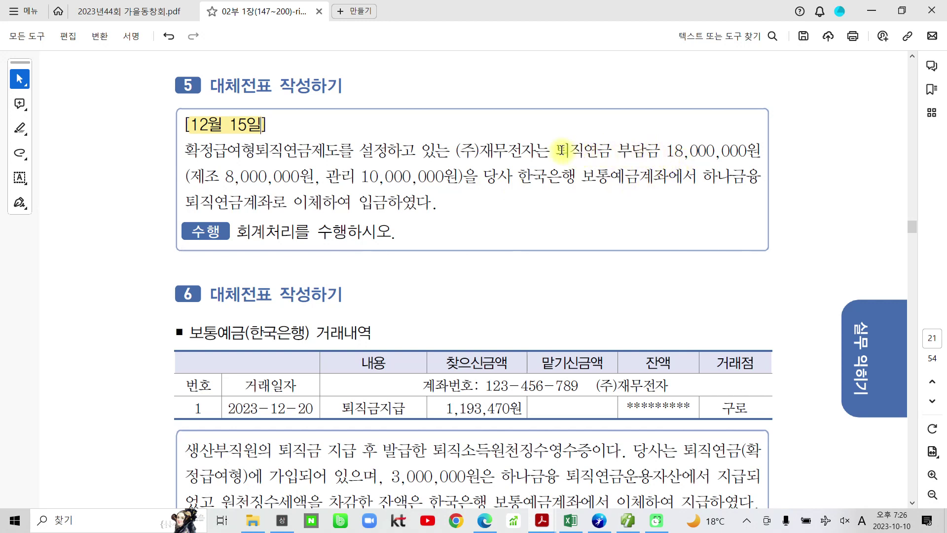
drag(554, 151, 762, 151)
click(744, 129)
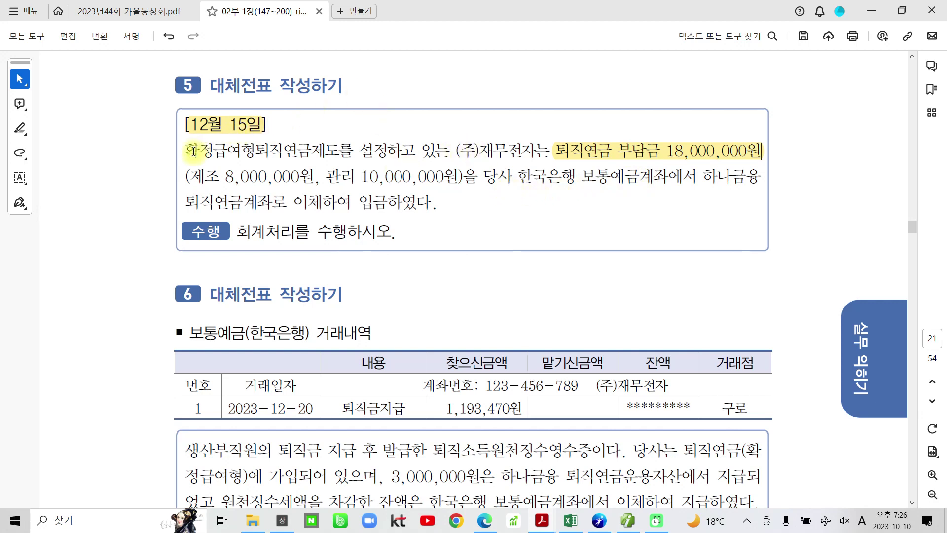
drag(193, 150, 257, 150)
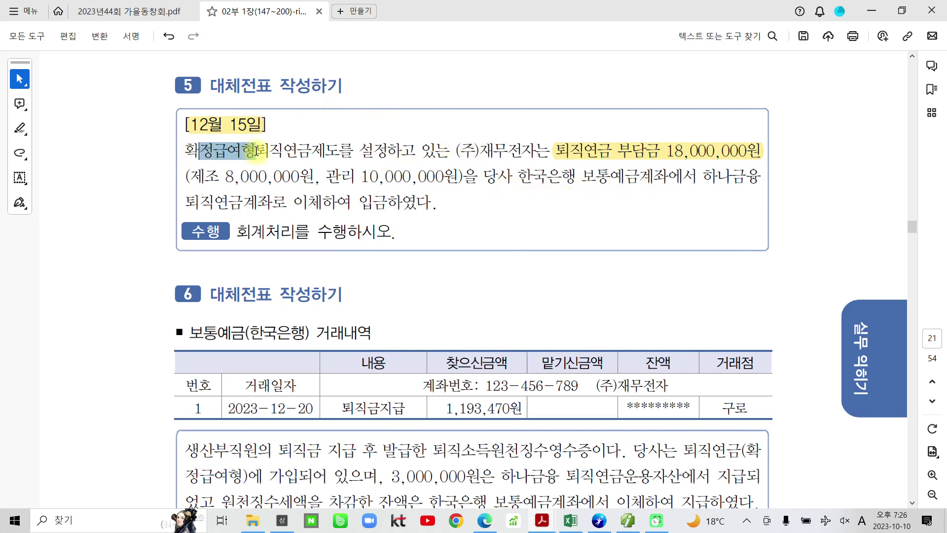
click(270, 127)
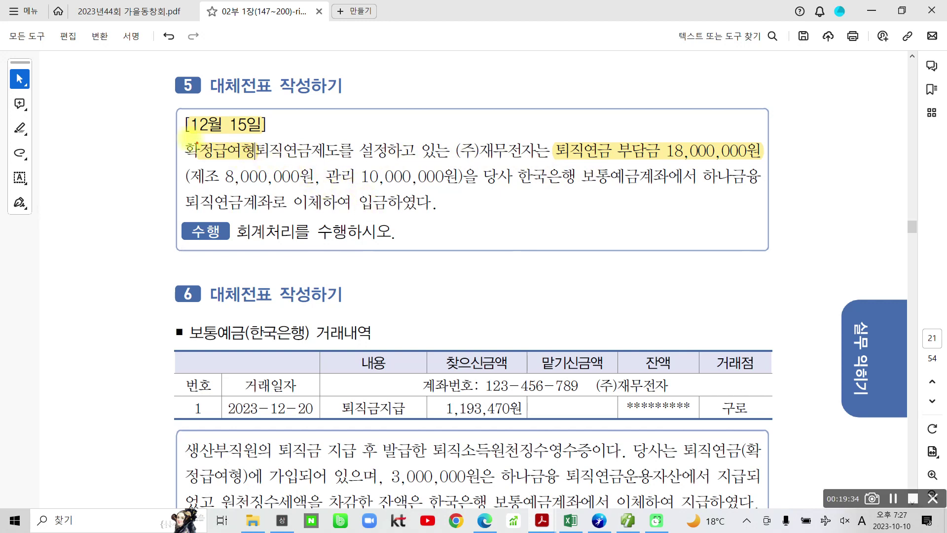
- Draw a temporary red box around 확정급여형 with a line leading to the handwritten note 자산계정
mouse_move(180, 137)
mouse_down()
mouse_move(255, 164)
mouse_move(345, 119)
mouse_up()
mouse_move(376, 87)
mouse_down()
mouse_move(383, 115)
mouse_move(414, 113)
mouse_up()
mouse_move(417, 67)
mouse_down()
mouse_move(430, 120)
mouse_move(436, 89)
mouse_up()
mouse_move(456, 63)
mouse_down()
mouse_move(445, 94)
mouse_move(466, 90)
mouse_up()
drag(475, 48, 478, 101)
mouse_move(478, 78)
mouse_down()
mouse_move(494, 74)
mouse_move(495, 106)
mouse_up()
drag(512, 60, 520, 88)
mouse_move(543, 72)
mouse_down()
mouse_move(559, 67)
mouse_move(565, 84)
mouse_up()
mouse_move(581, 42)
mouse_down()
mouse_move(584, 86)
mouse_move(617, 52)
mouse_up()
mouse_move(611, 53)
mouse_down()
mouse_move(623, 63)
mouse_move(662, 58)
mouse_move(652, 74)
mouse_up()
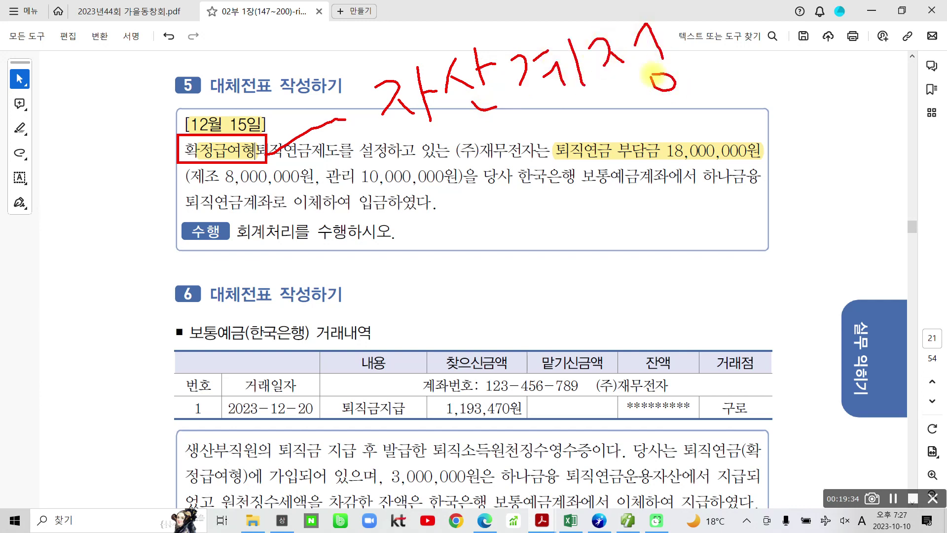
- Handwrite 기여형 with an arrow to 비용 above exercise 5, underline the 자산계정 note, and clear all the red annotations
drag(154, 79, 163, 105)
drag(178, 54, 182, 103)
drag(194, 58, 197, 130)
drag(205, 69, 222, 93)
mouse_move(224, 47)
mouse_down()
mouse_move(232, 91)
mouse_move(251, 109)
mouse_up()
mouse_move(255, 45)
mouse_down()
mouse_move(262, 84)
mouse_move(282, 74)
mouse_up()
mouse_move(295, 54)
mouse_down()
mouse_move(311, 99)
mouse_move(308, 91)
mouse_up()
mouse_move(323, 66)
mouse_down()
mouse_move(356, 47)
mouse_move(411, 49)
mouse_up()
drag(425, 17, 428, 54)
mouse_move(446, 25)
mouse_down()
mouse_move(463, 10)
mouse_move(481, 41)
mouse_up()
drag(466, 47, 476, 47)
drag(469, 48, 470, 52)
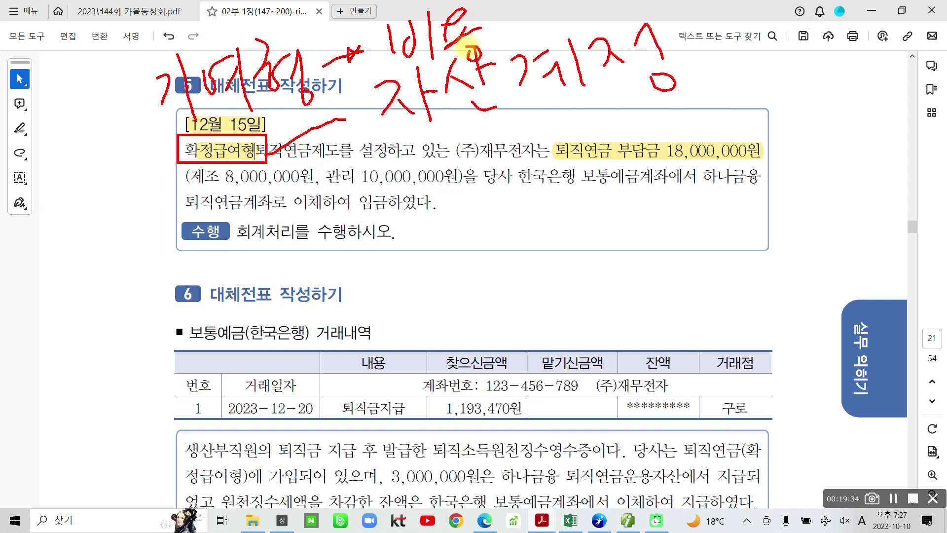
drag(411, 146, 636, 82)
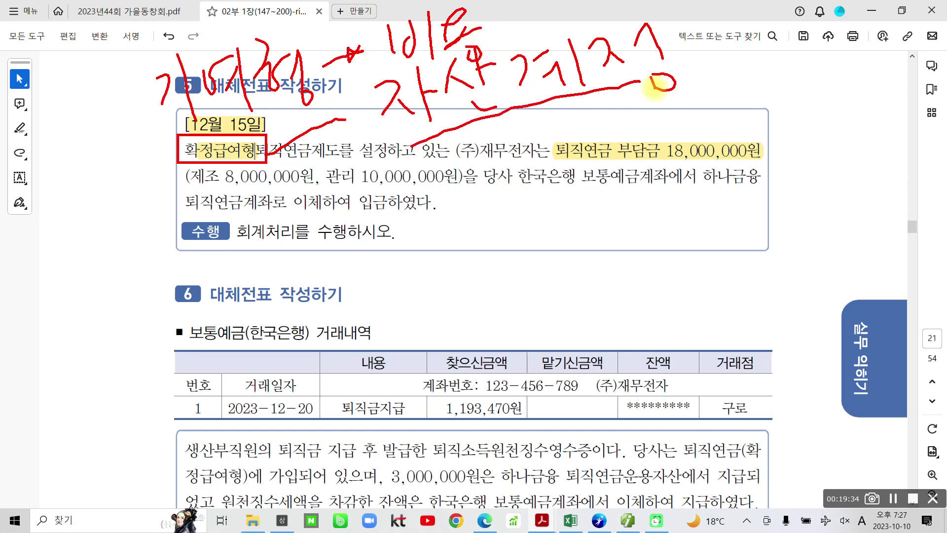
key(Escape)
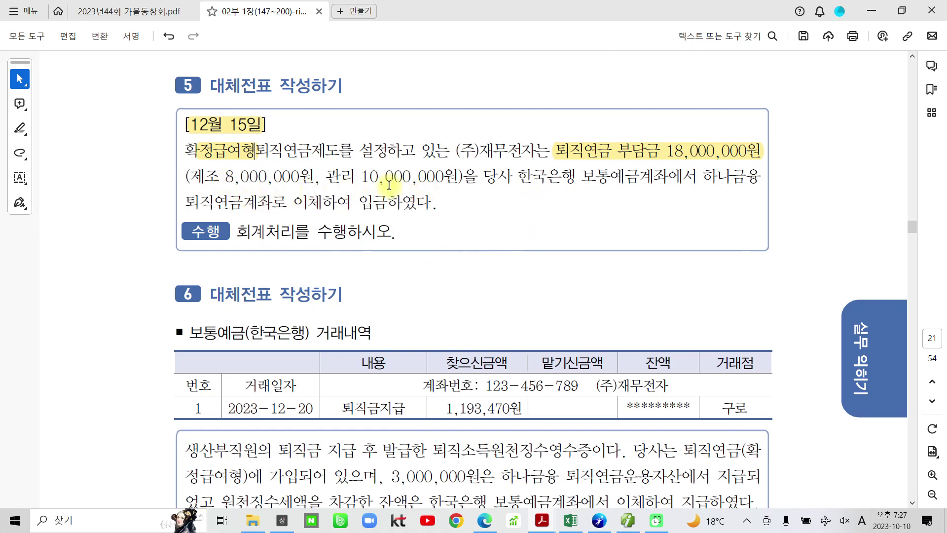
- Examine the 제조 8,000,000원 and 관리 10,000,000원 breakdown of the pension contribution in exercise 5
drag(457, 177, 206, 183)
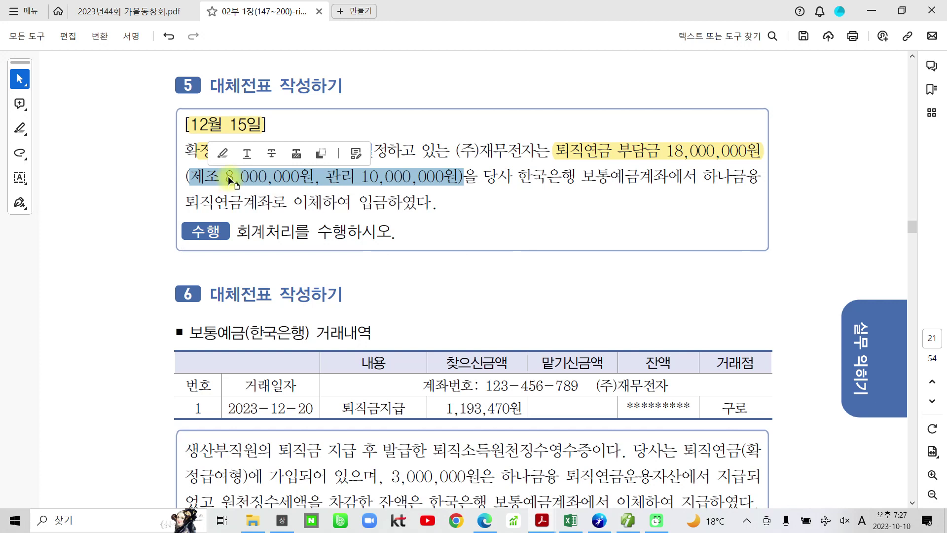
click(437, 174)
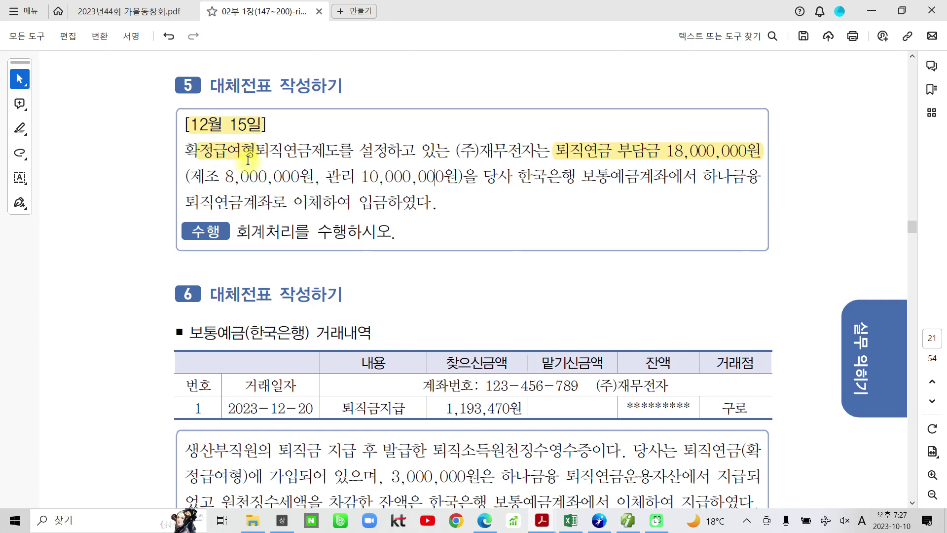
click(221, 177)
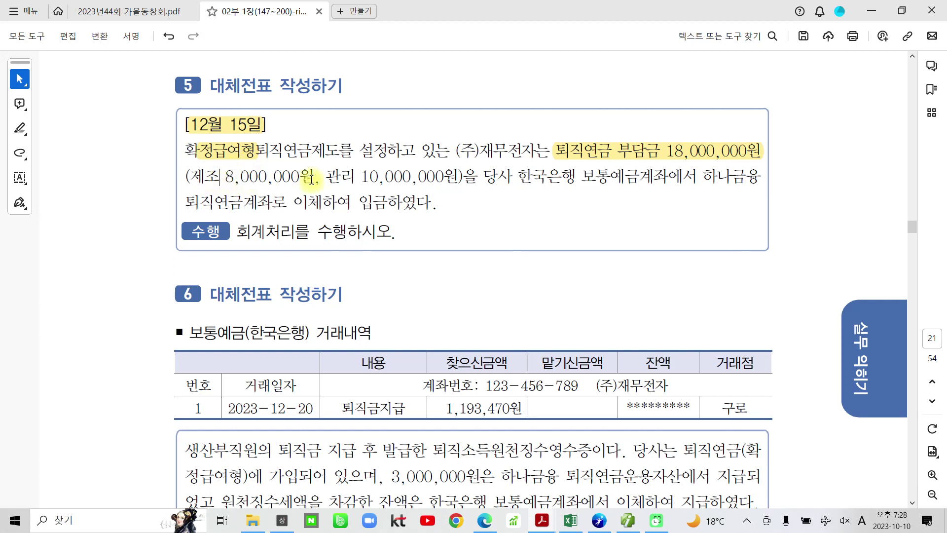
drag(318, 177, 207, 176)
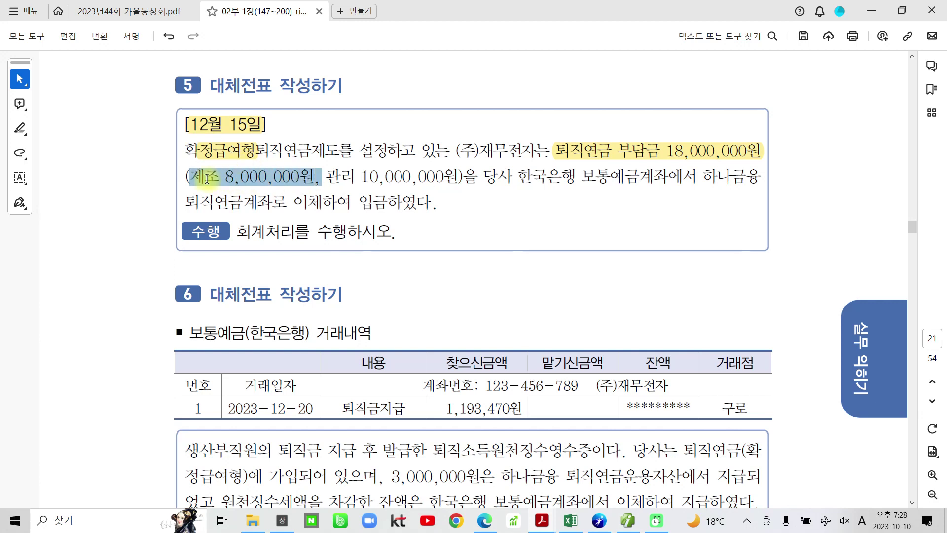
click(354, 179)
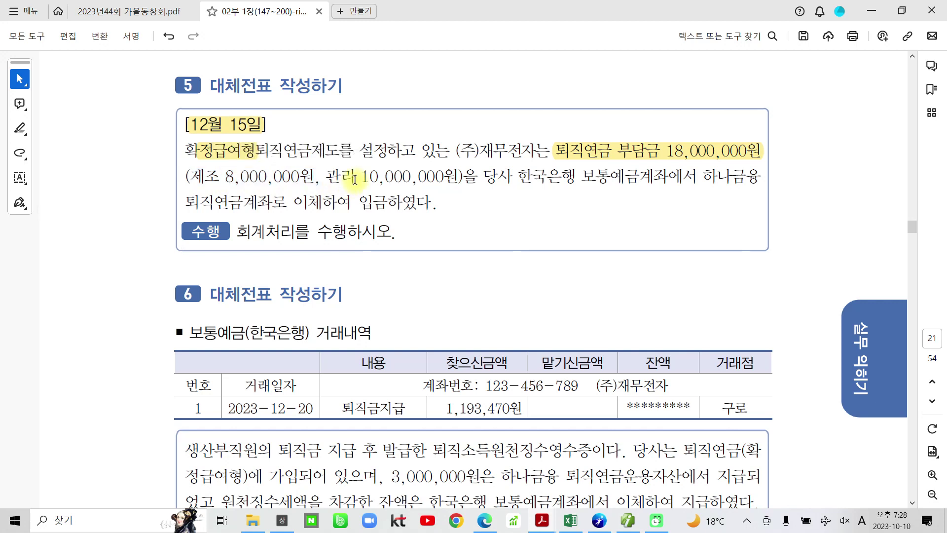
drag(355, 177, 459, 178)
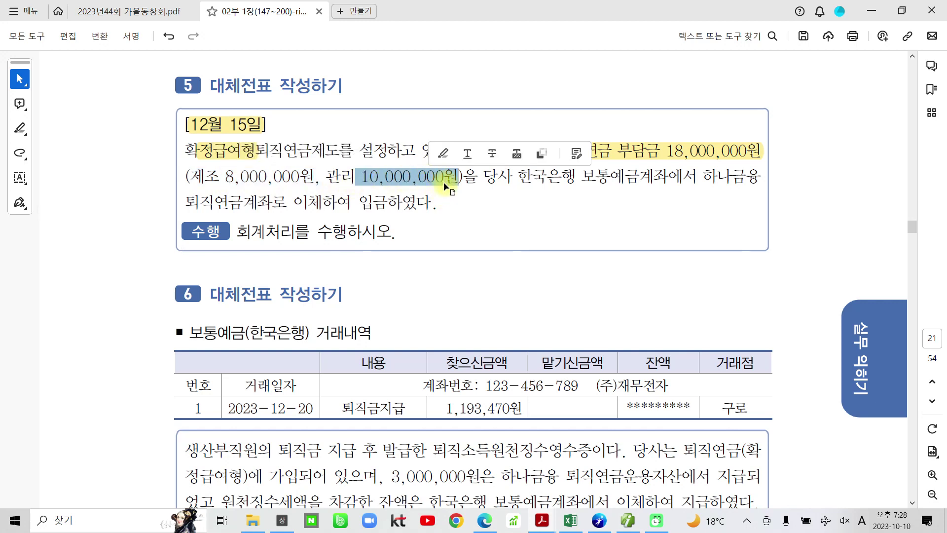
click(619, 203)
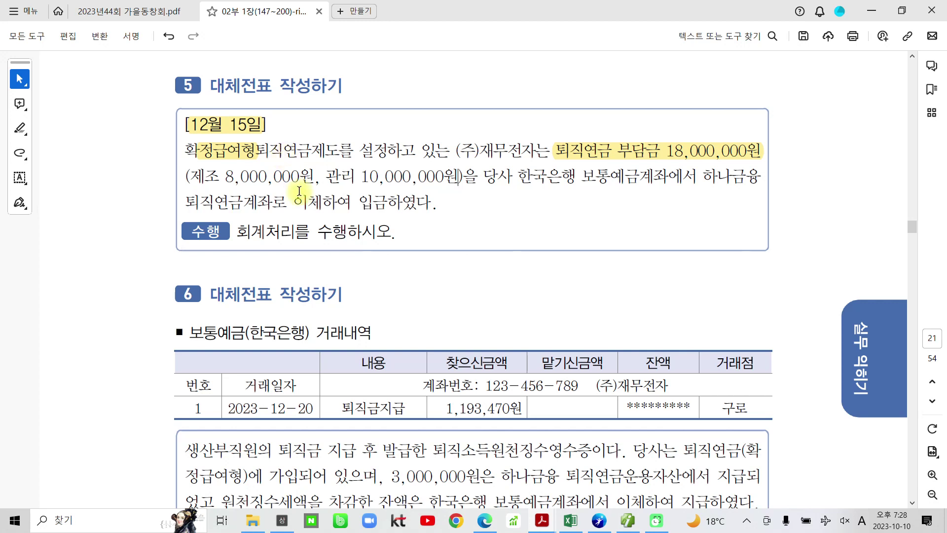
click(258, 176)
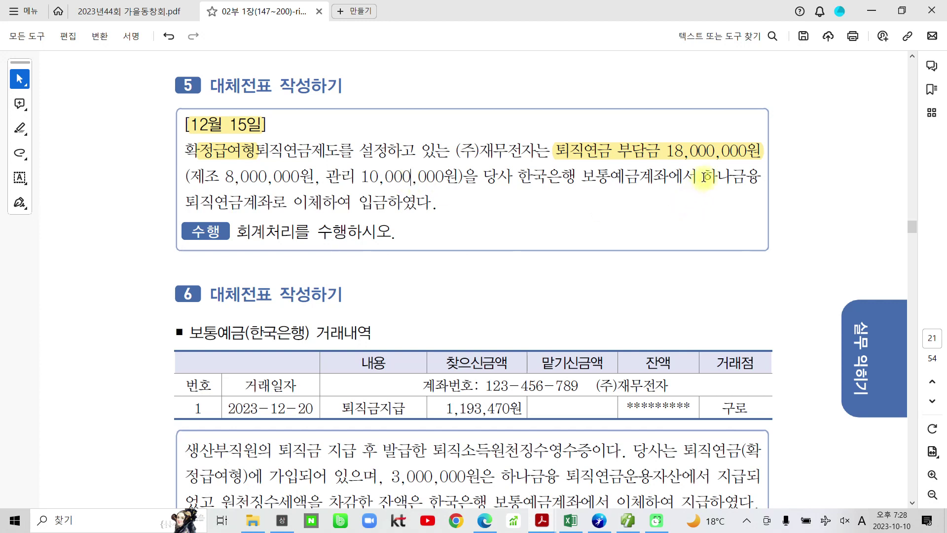
- Highlight 하나금융 and 보통예금 in the text of exercise 5
drag(705, 176, 757, 166)
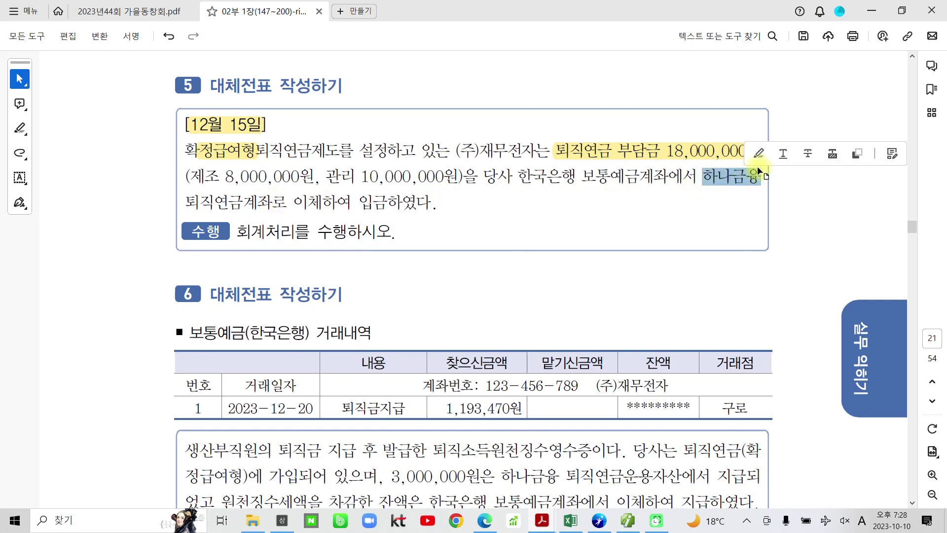
click(791, 153)
drag(579, 173, 639, 170)
click(647, 155)
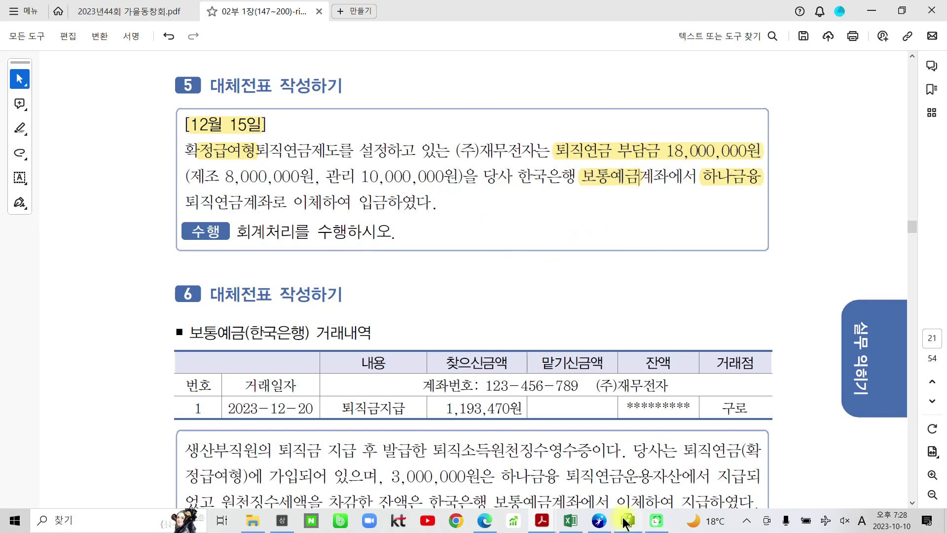
- Switch to Smart A and set the general voucher entry date to December 15
click(656, 521)
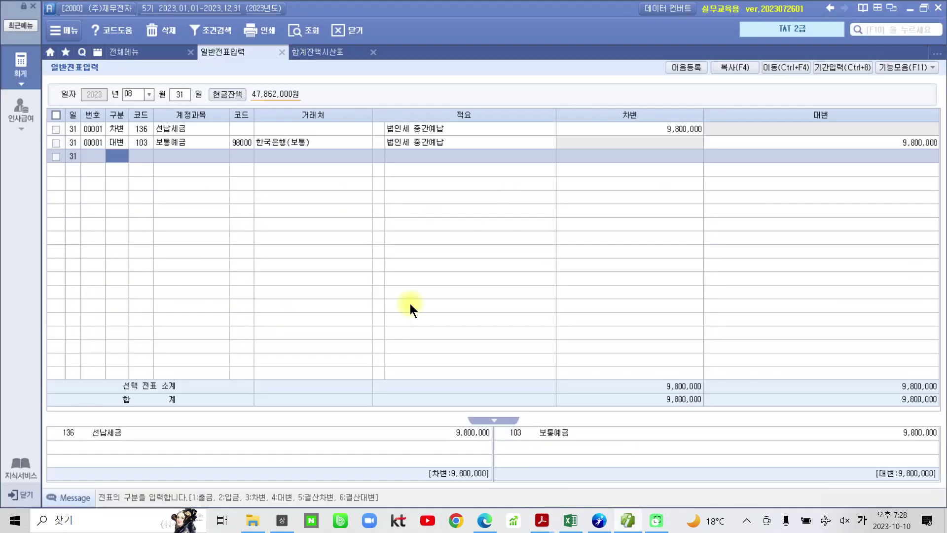
click(149, 93)
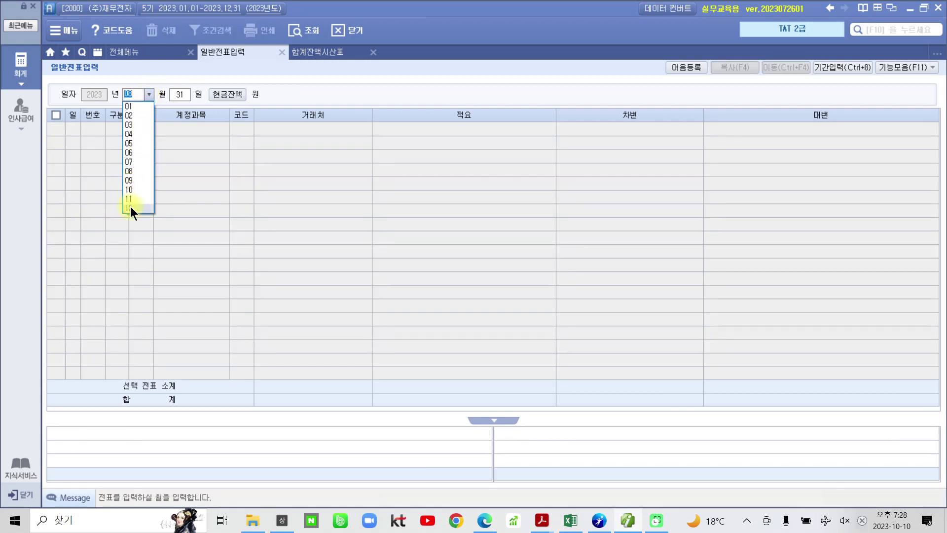
click(130, 207)
text(15)
key(Return)
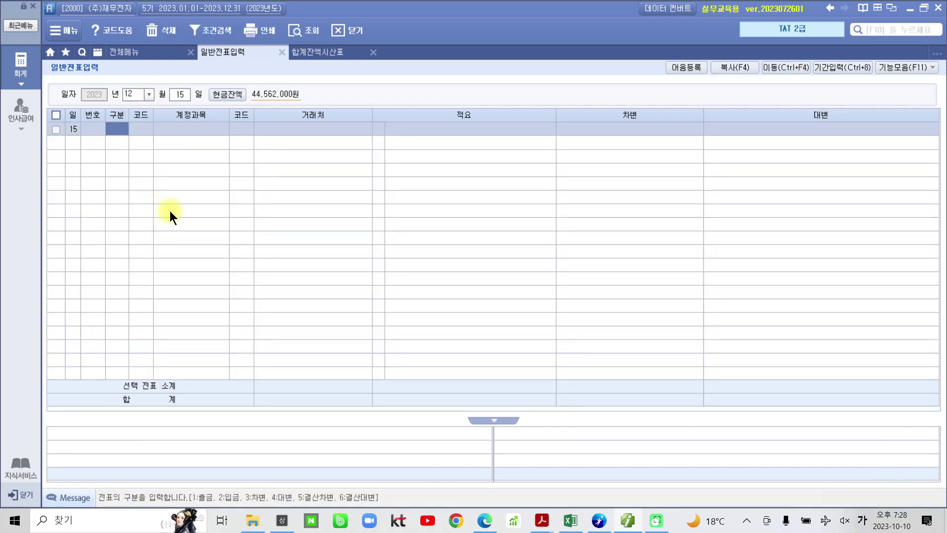
- Start a debit line with account 198 퇴직연금운용자산, found by searching for 퇴직
text(3)
key(Return)
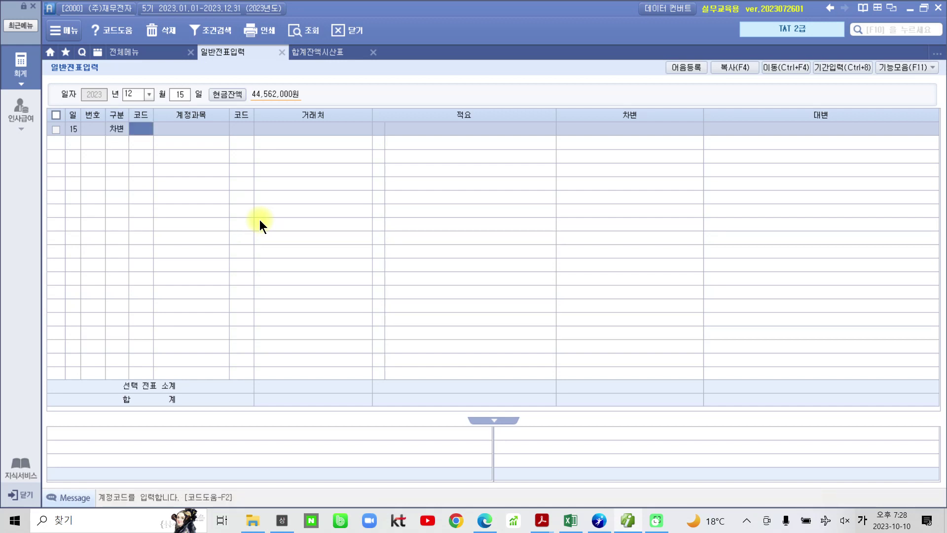
text(퇴직)
key(Return)
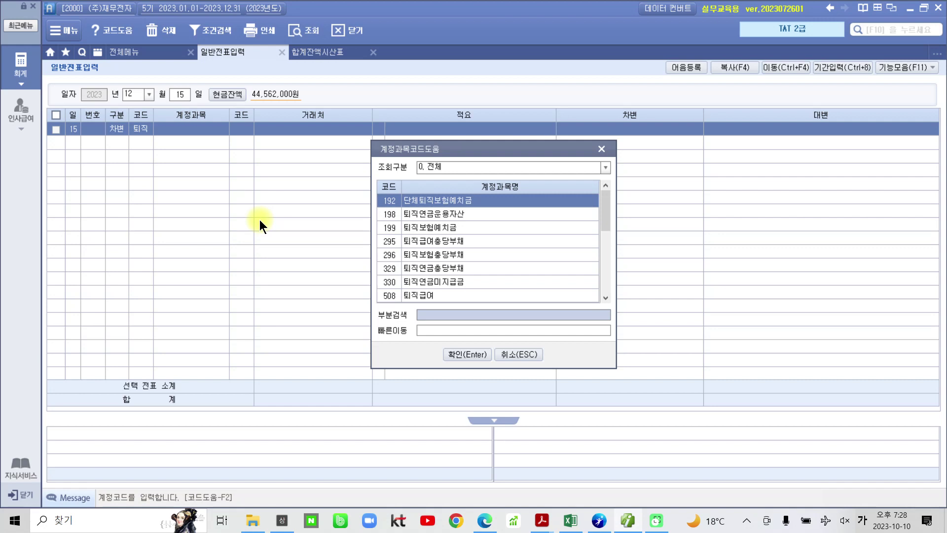
key(Down)
key(Return)
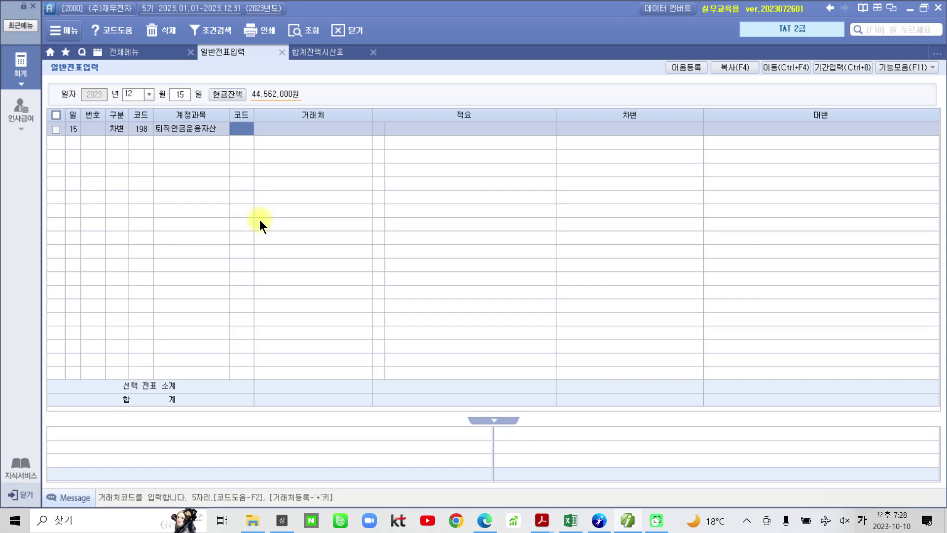
- Complete the debit line with vendor 하나금융(퇴직연금), a blank description and the amount 18,000,000
text(하나)
key(Return)
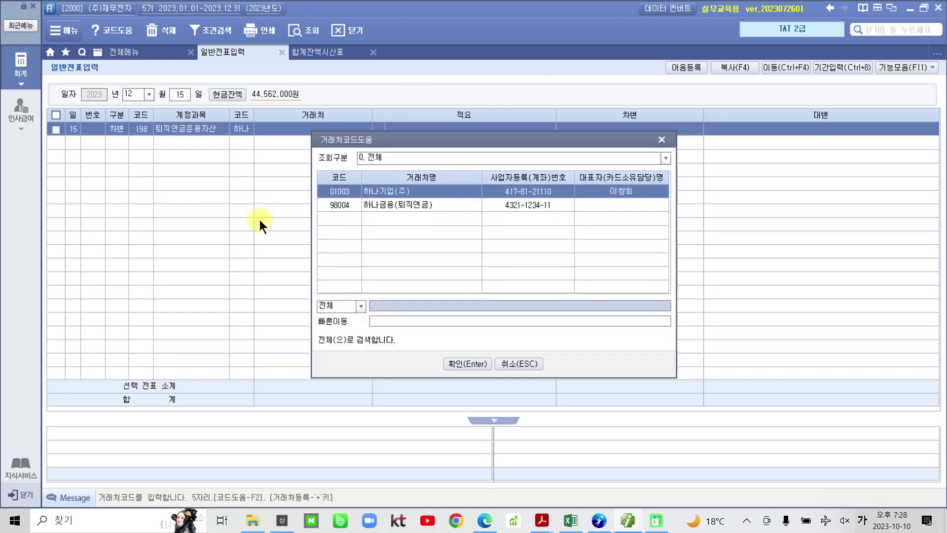
key(Down)
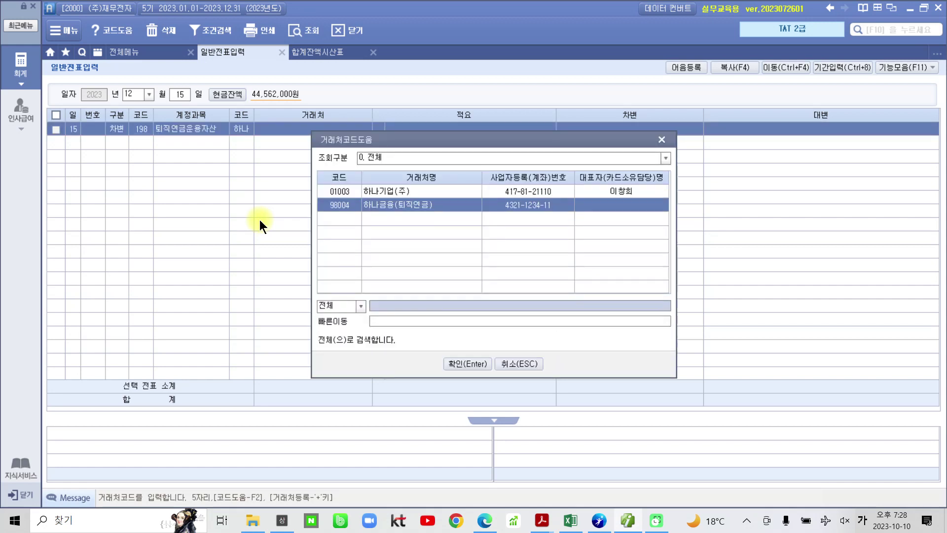
key(Return)
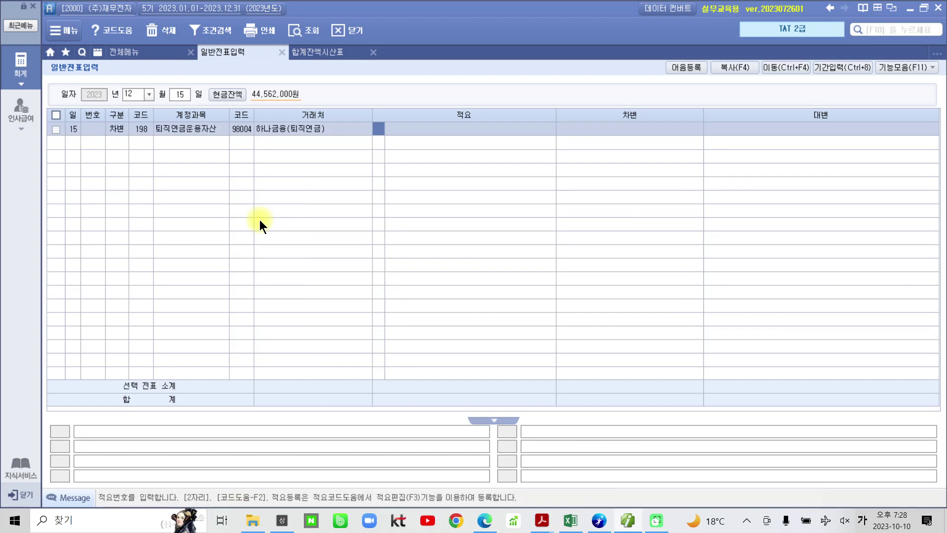
key(Return)
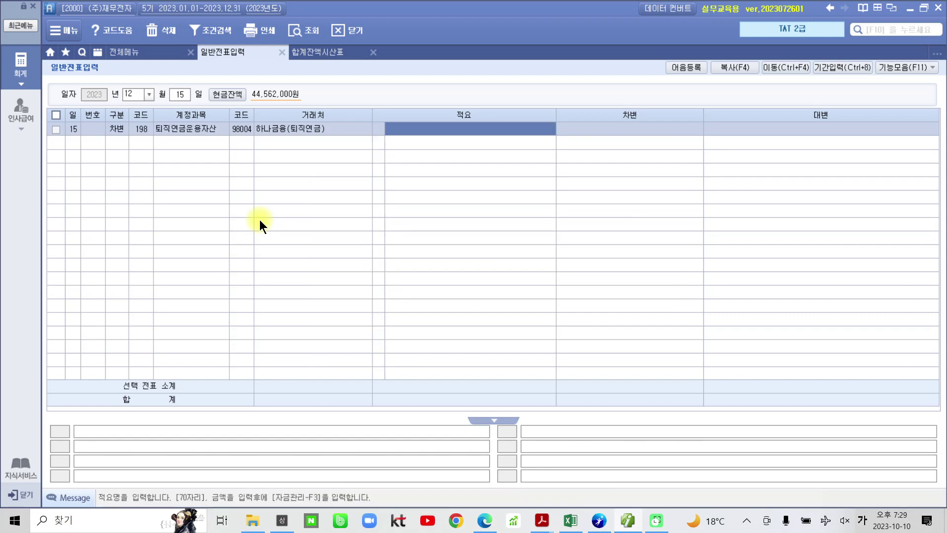
key(Return)
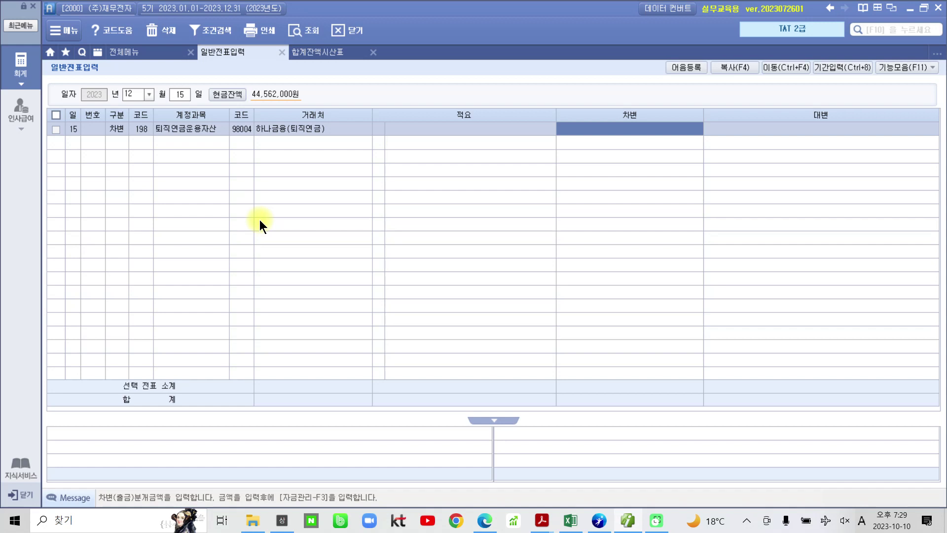
text(16)
text(0000000)
key(Return)
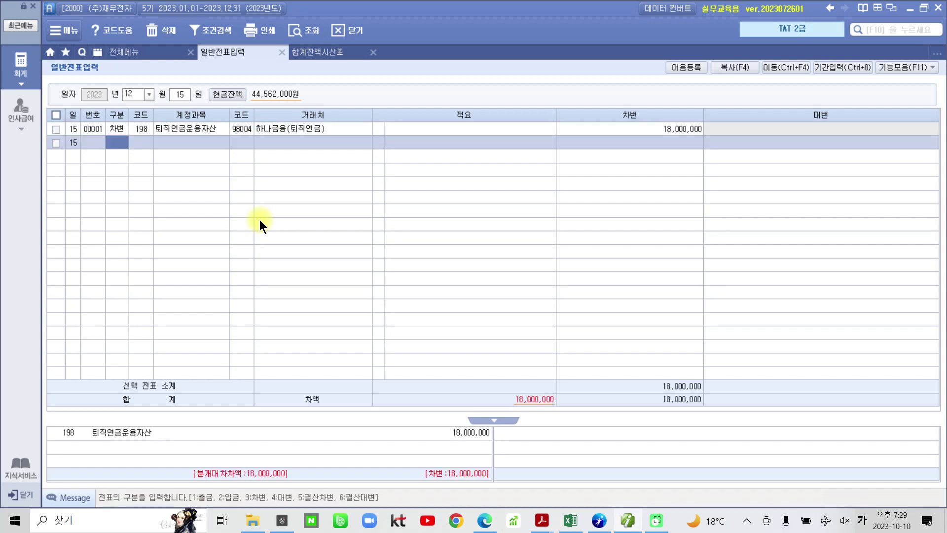
- Add a credit line for account 103 보통예금 with 한국은행(보통) as the vendor
text(4)
key(Return)
text(103)
key(Return)
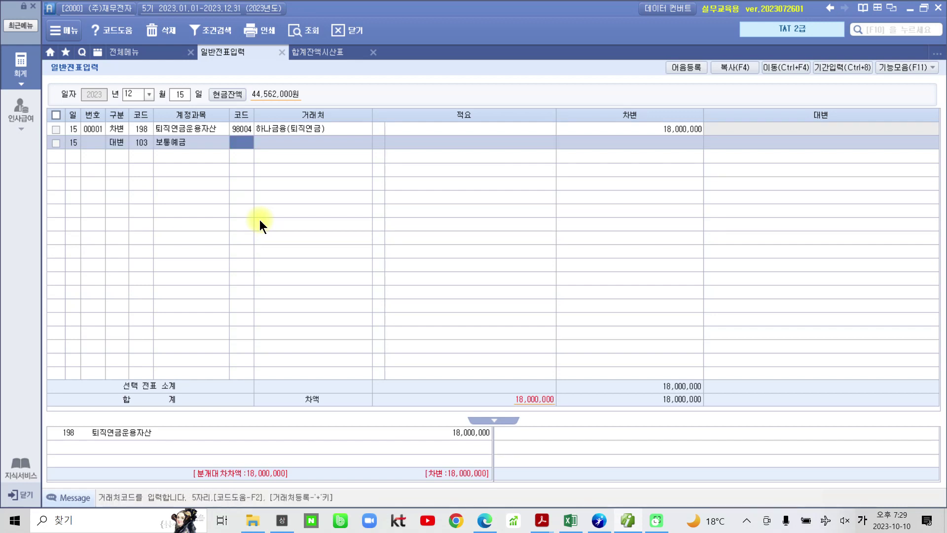
text(한국)
key(Return)
key(Down)
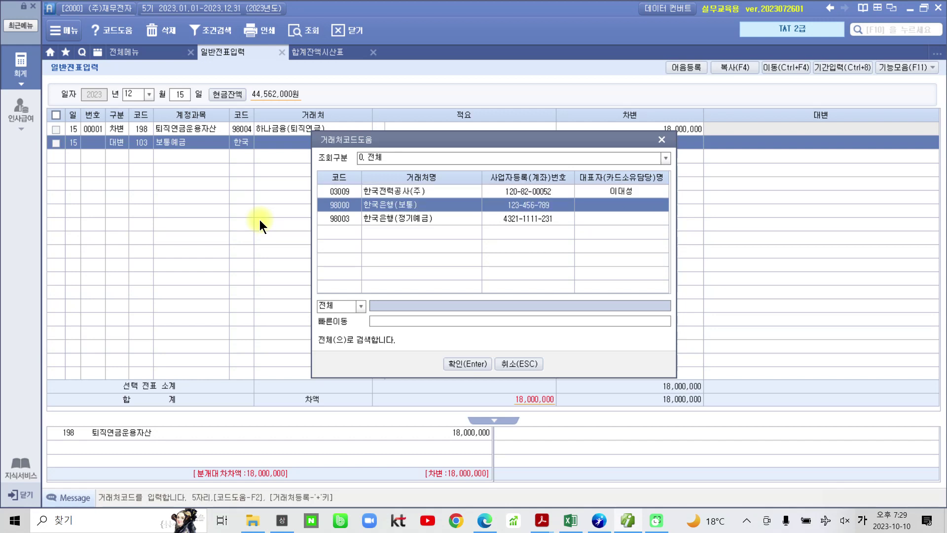
key(Return)
- Enter 18,000,000 as the credit amount and review the accounts and vendors on both voucher lines
key(Return)
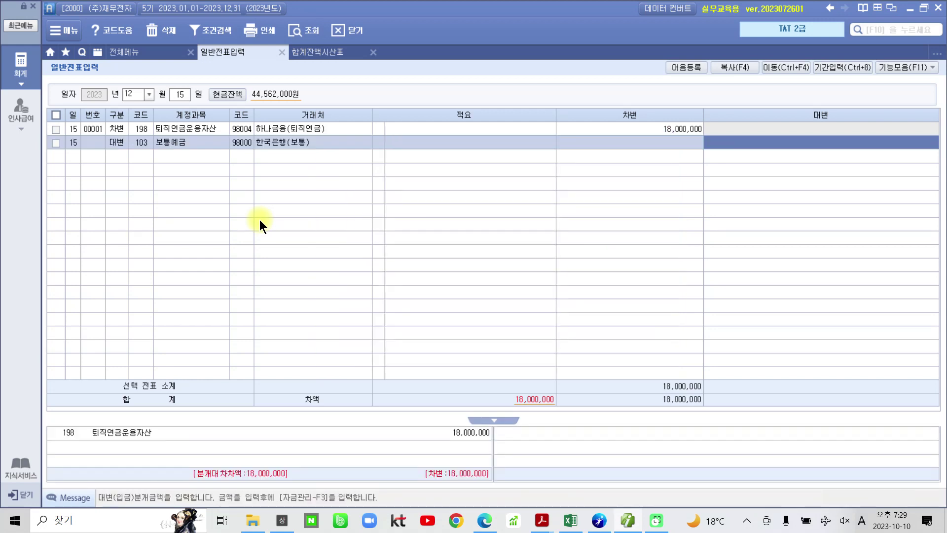
text(18,000,000)
key(Return)
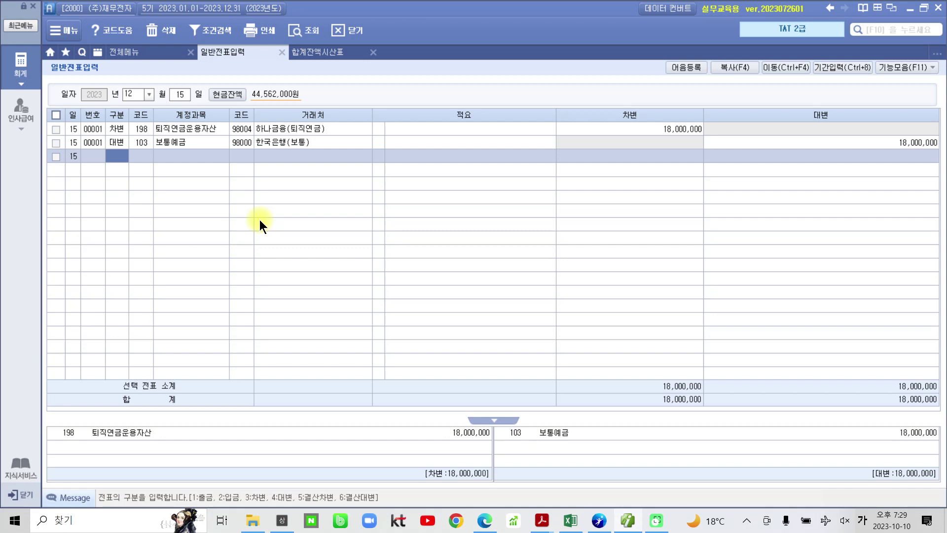
click(179, 129)
click(179, 140)
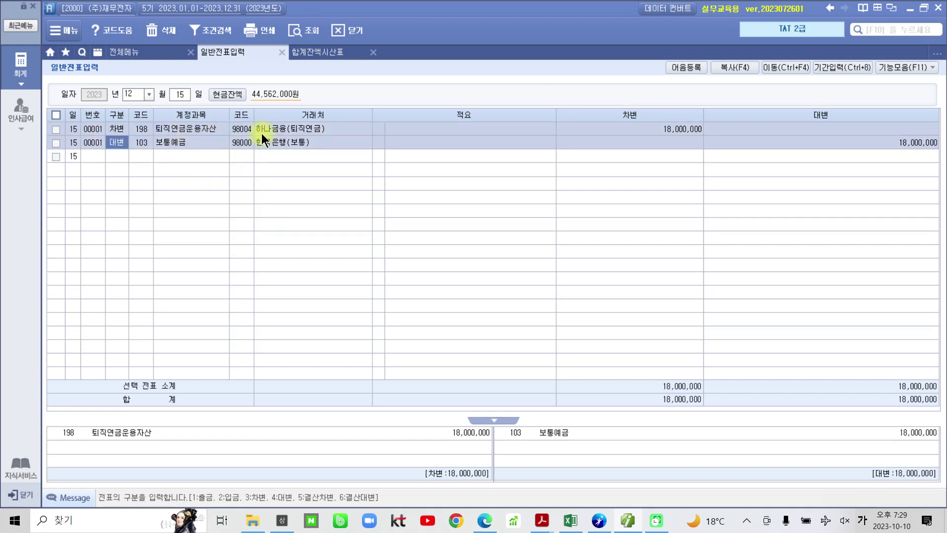
click(316, 126)
click(306, 142)
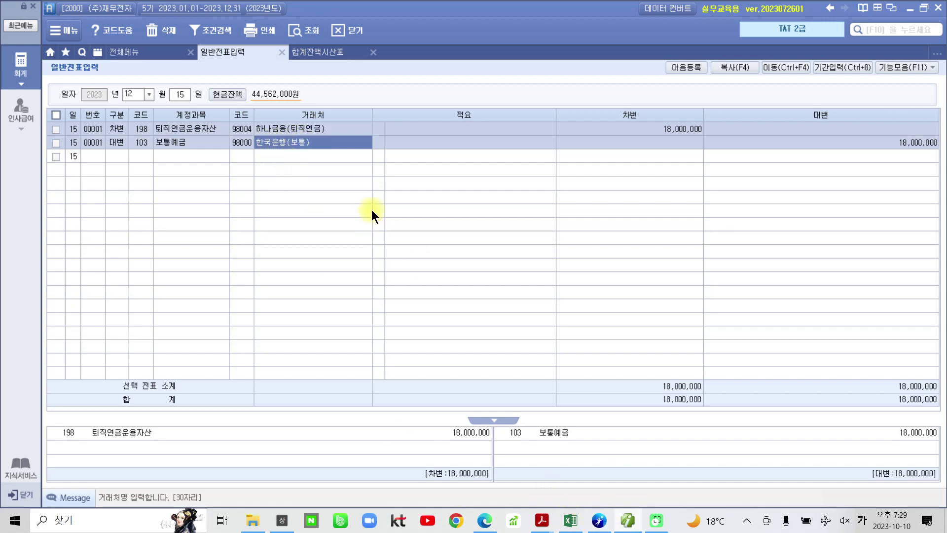
- Return to the textbook PDF and highlight the exercise 6 heading 대체전표 작성하기
mouse_move(628, 520)
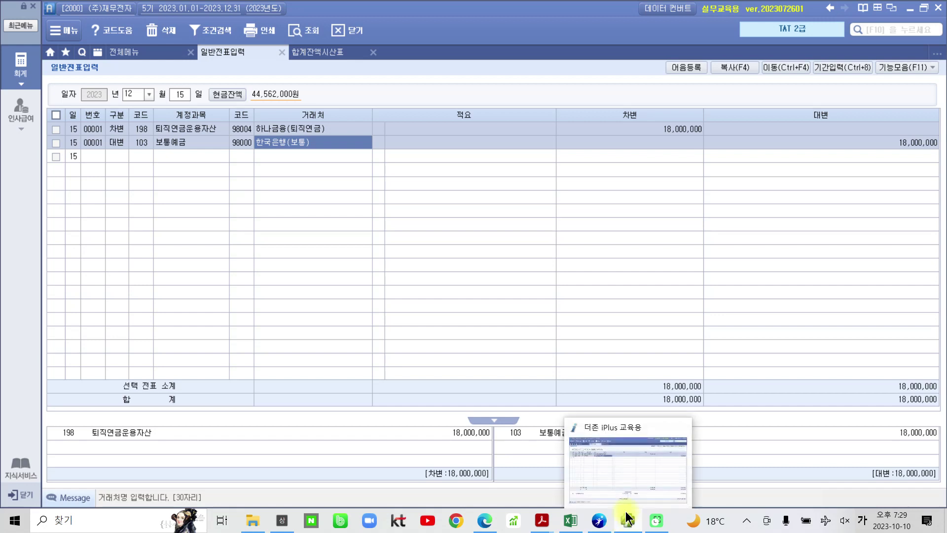
click(629, 524)
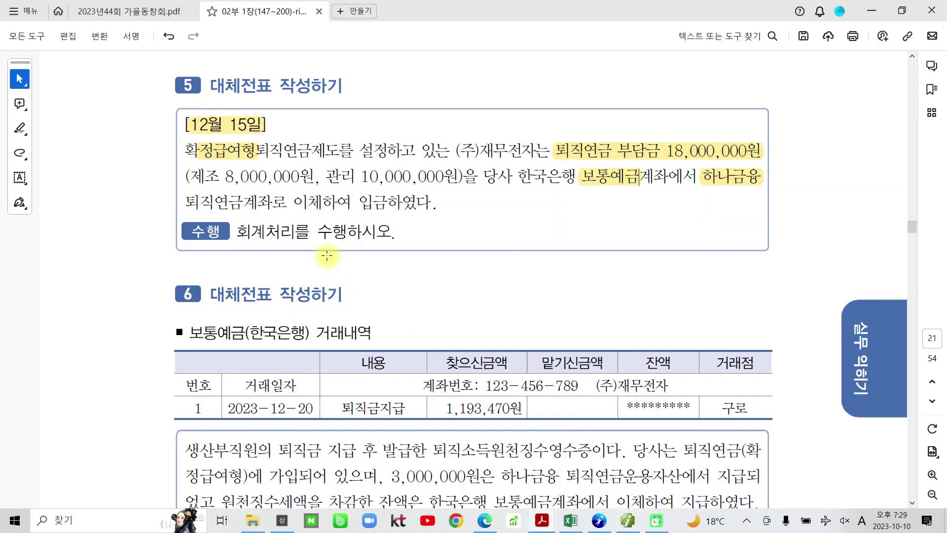
scroll(326, 255, down, 3)
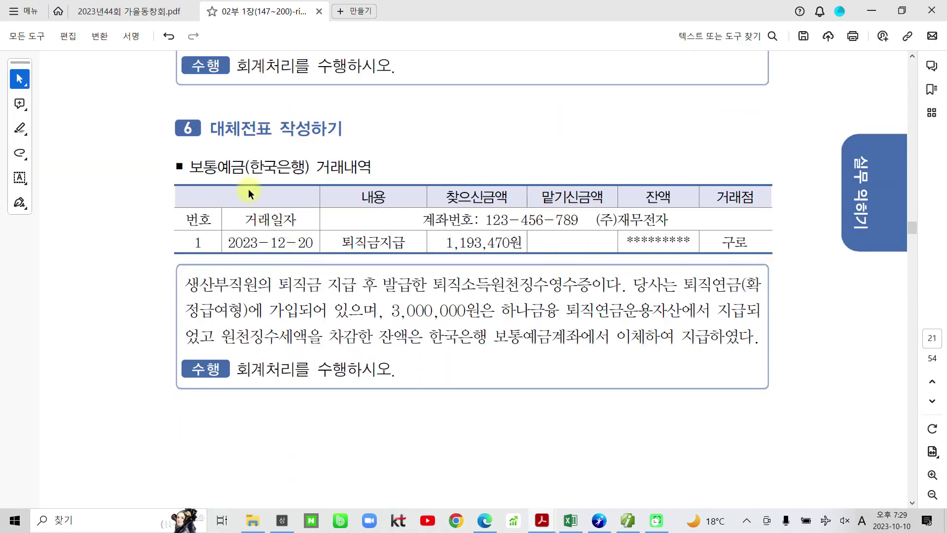
drag(209, 129, 315, 129)
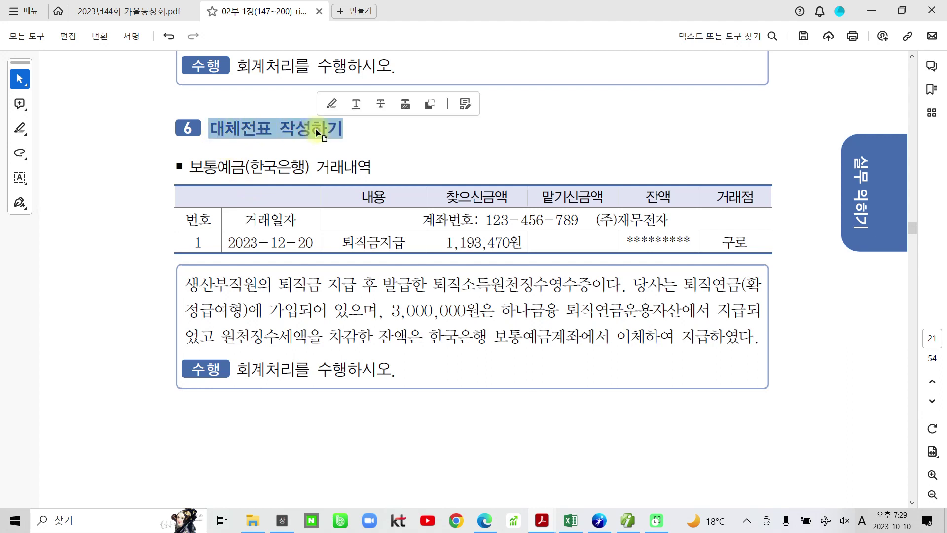
click(332, 103)
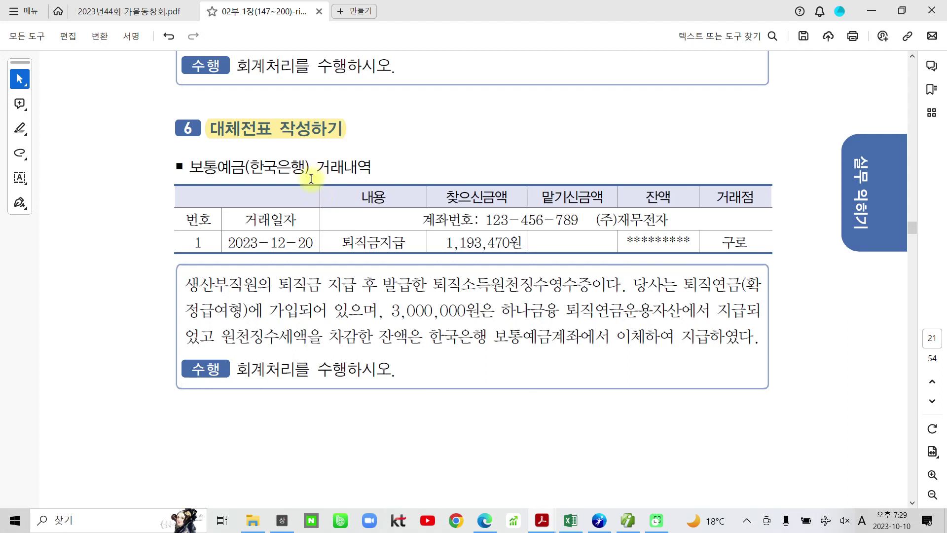
click(186, 167)
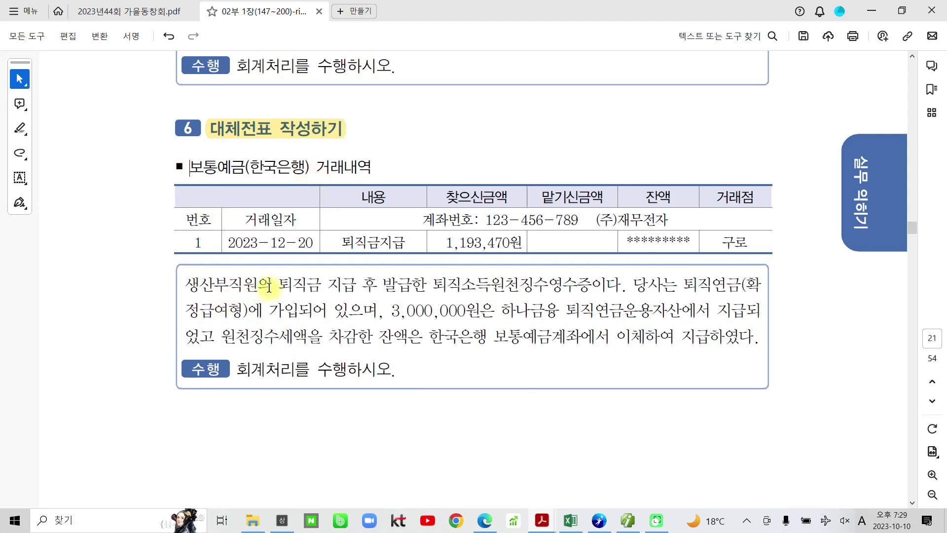
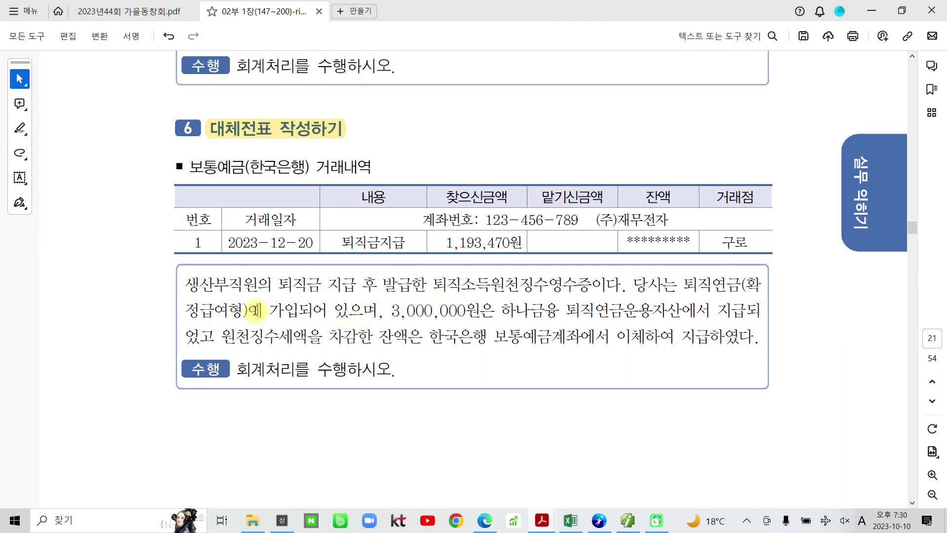
- Highlight the phrases 확정급여형, 3,000,000원은 하나금융 퇴직연금운용자산에서 and 원천징수세액을 차감한 잔액은 한국은행 보통예금계좌에서 in exercise 6
drag(748, 284, 247, 311)
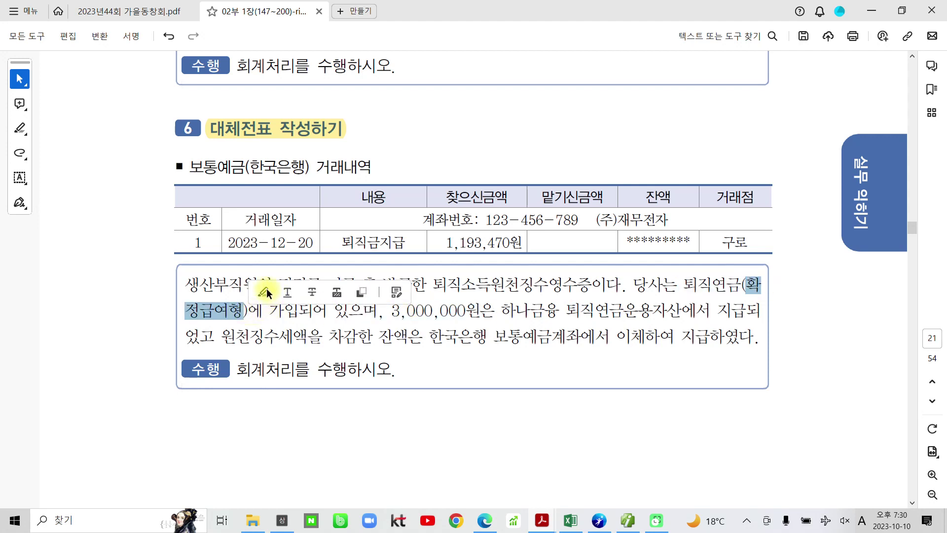
click(269, 286)
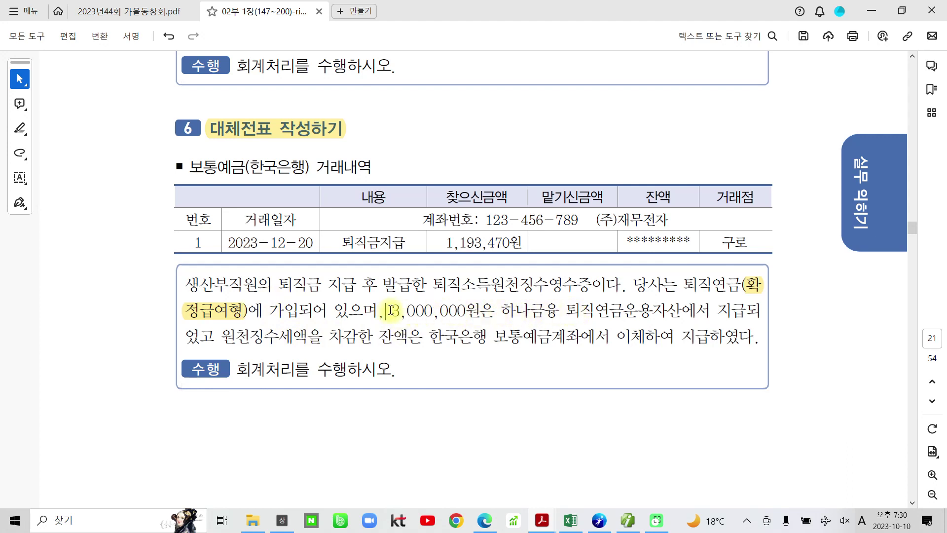
drag(388, 310, 710, 311)
click(669, 288)
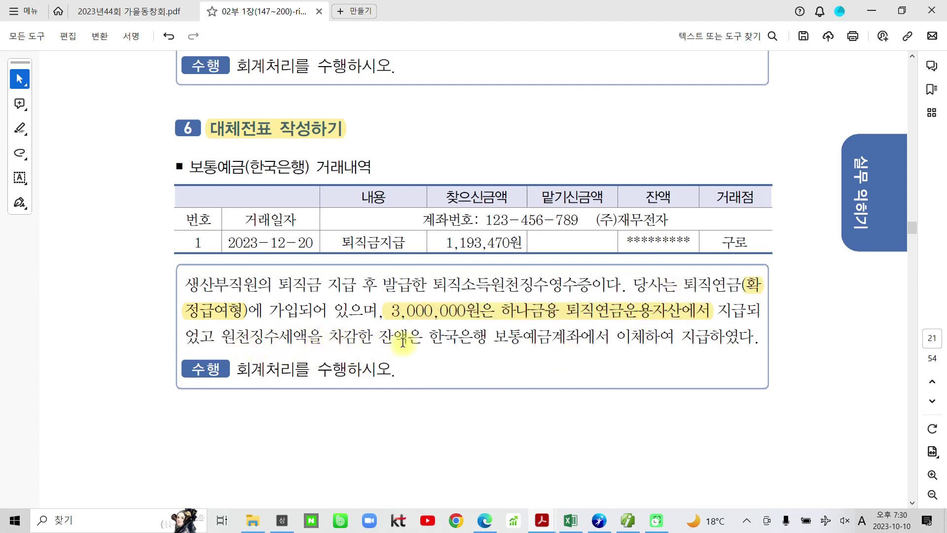
drag(222, 338, 611, 338)
click(516, 311)
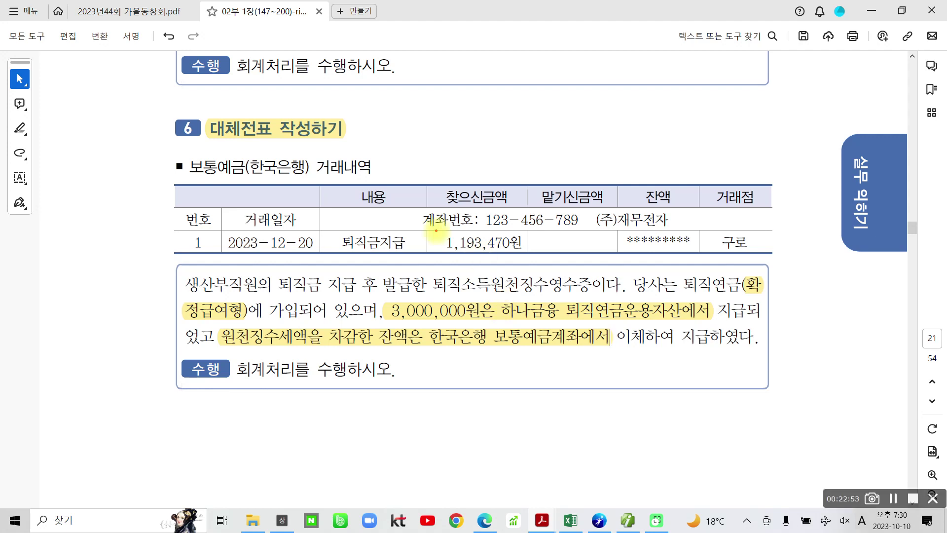
- Examine the withdrawal amount and bank in the exercise 6 transaction table and the income earner's name on the 퇴직소득원천징수영수증
drag(430, 229, 529, 250)
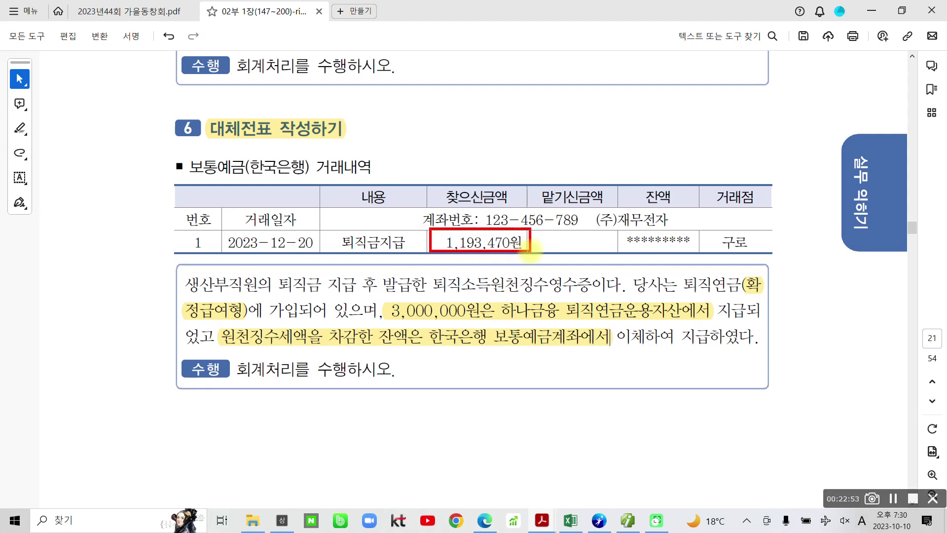
drag(190, 181, 285, 184)
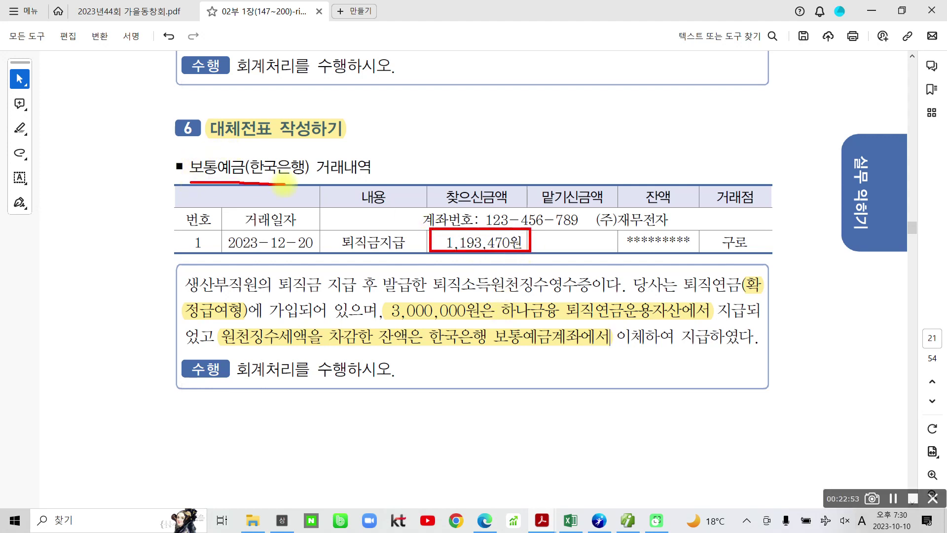
scroll(570, 420, down, 8)
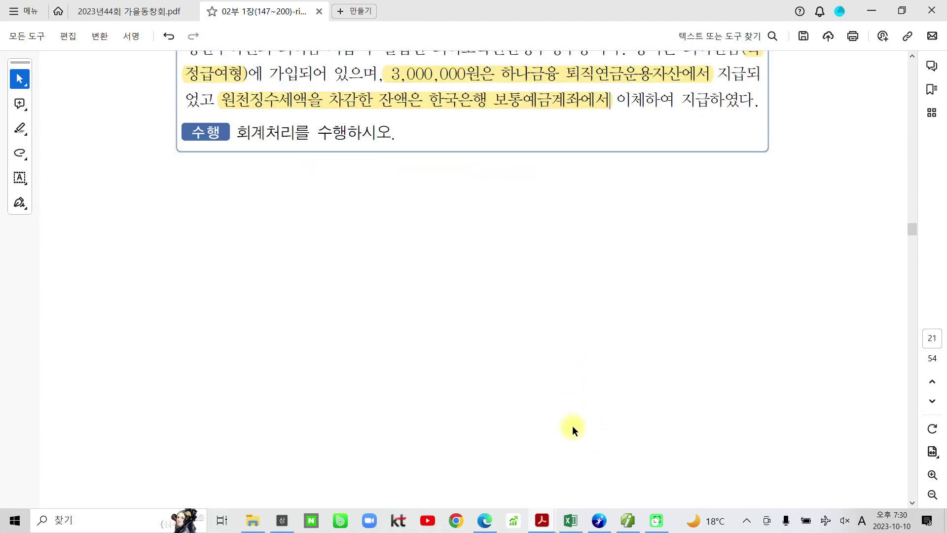
scroll(593, 424, down, 10)
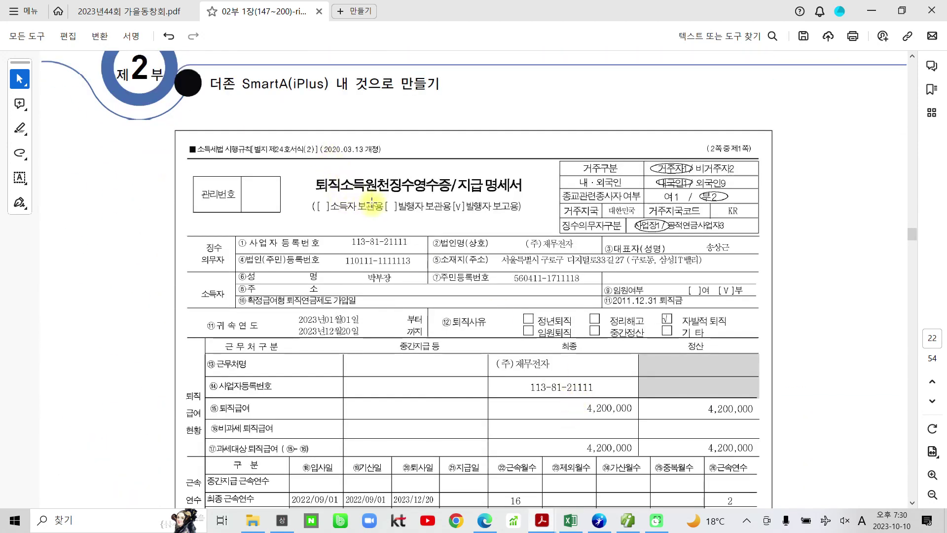
scroll(427, 200, down, 2)
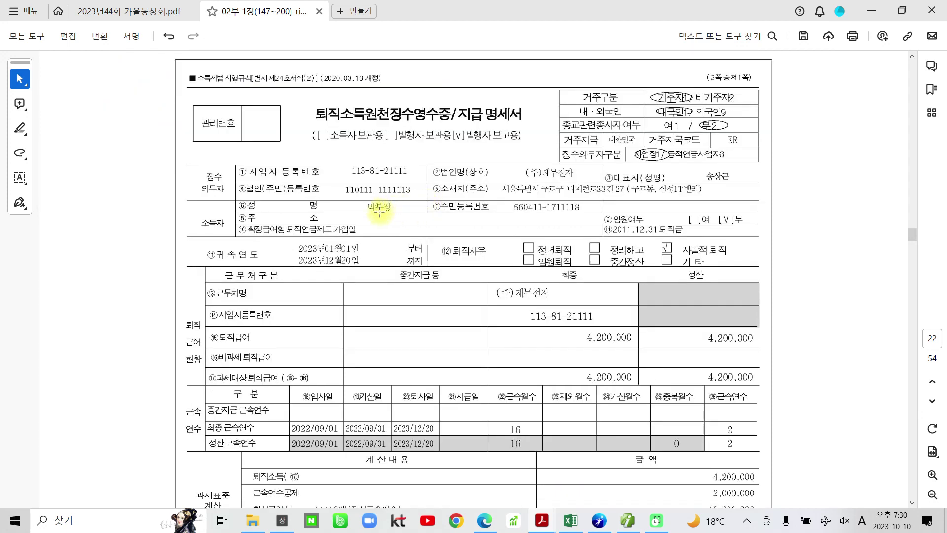
drag(354, 199, 398, 216)
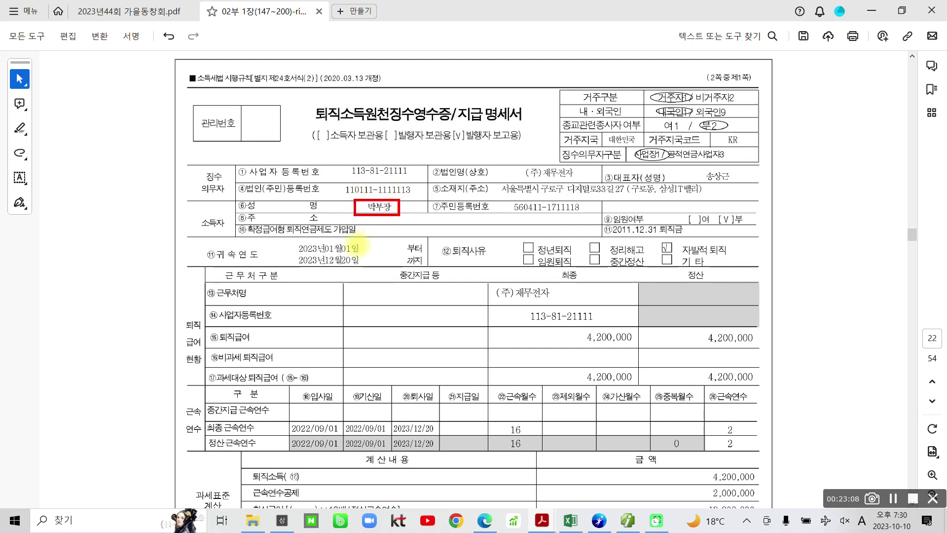
- Underline the 퇴직소득원천징수영수증 title in red and mark the 퇴직급여 row
drag(312, 121, 462, 120)
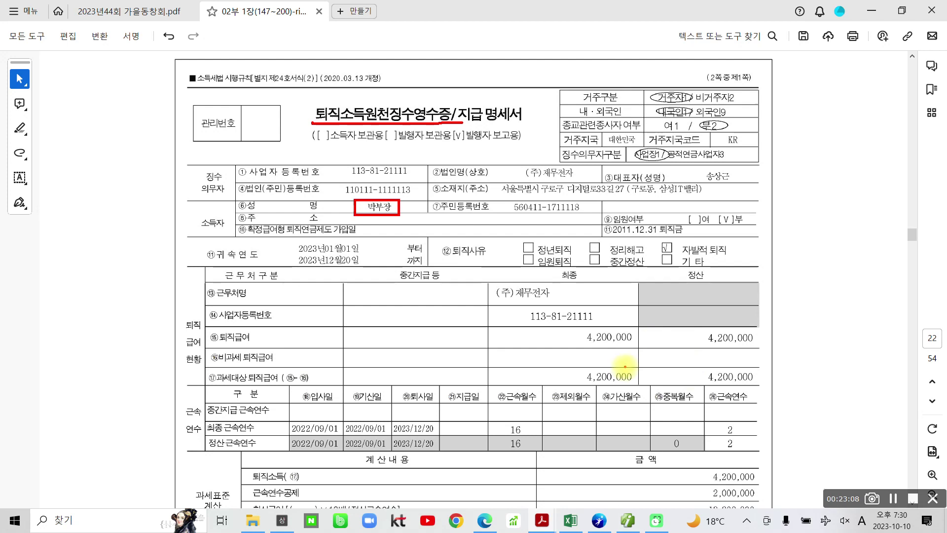
scroll(641, 306, down, 3)
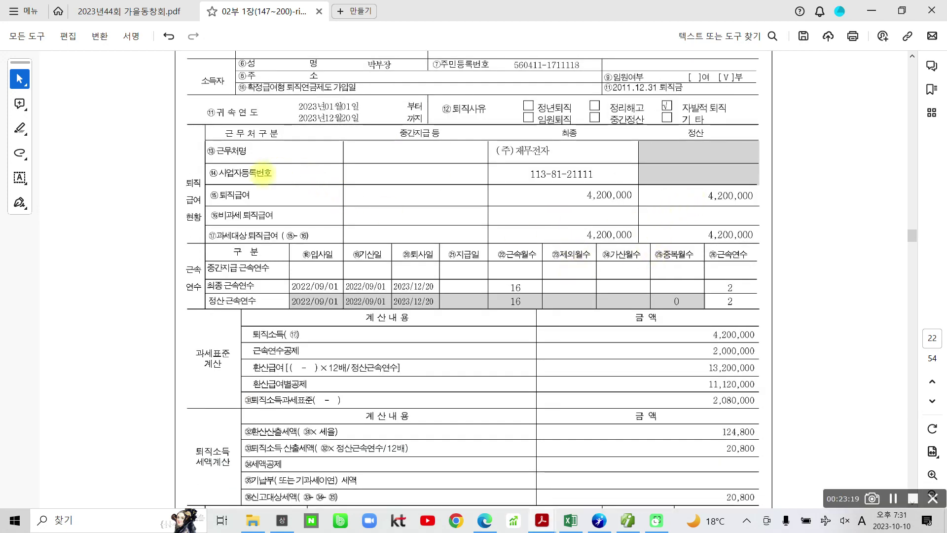
mouse_move(196, 183)
mouse_down()
mouse_move(633, 211)
mouse_move(805, 211)
mouse_move(795, 187)
mouse_up()
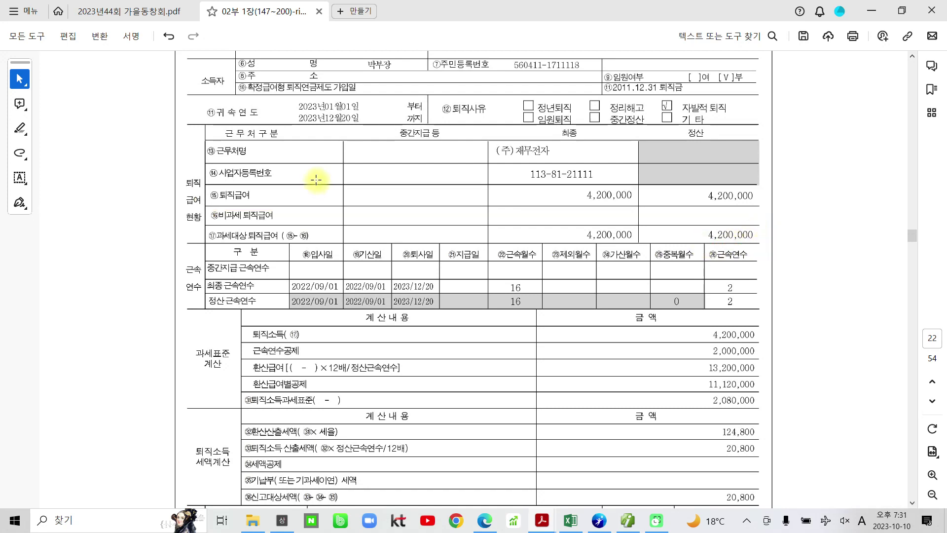
- Box the 연금계좌 입금내역 heading and the 계좌입금금액 cell in red, adding a check mark above the deposit amount
scroll(323, 218, down, 4)
scroll(323, 219, down, 1)
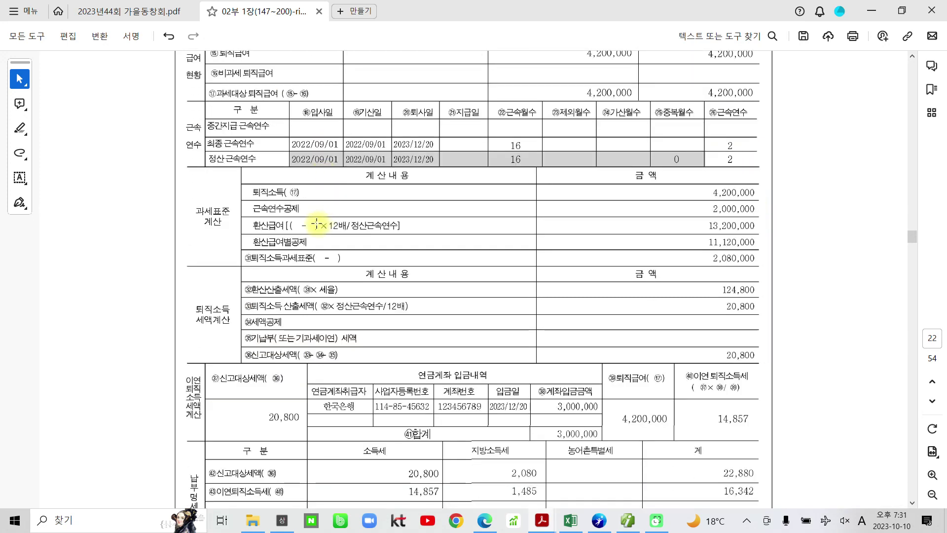
drag(320, 223, 315, 201)
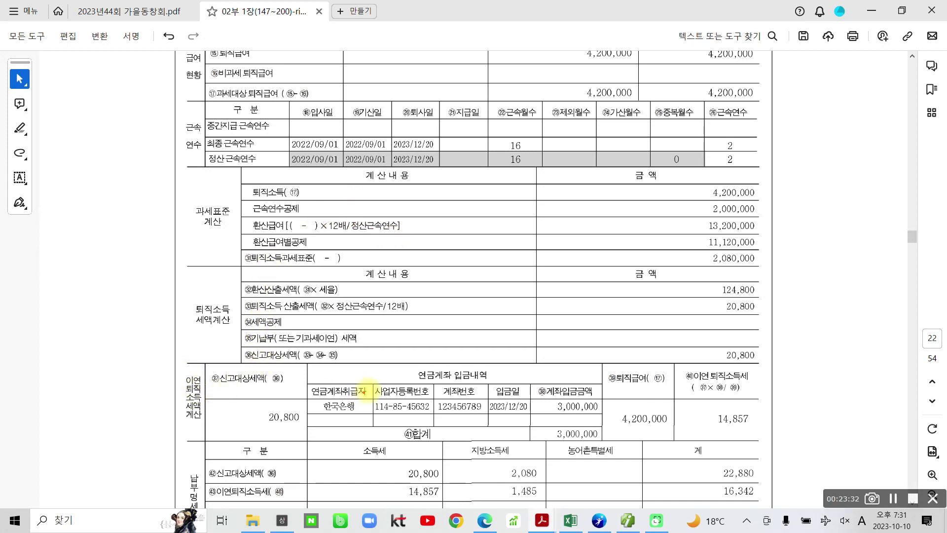
drag(409, 364, 496, 380)
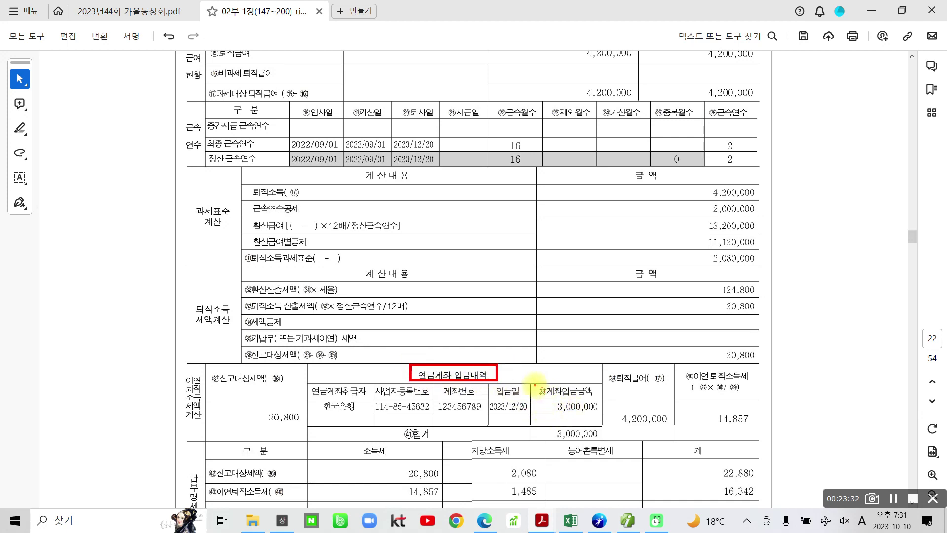
drag(534, 383, 602, 415)
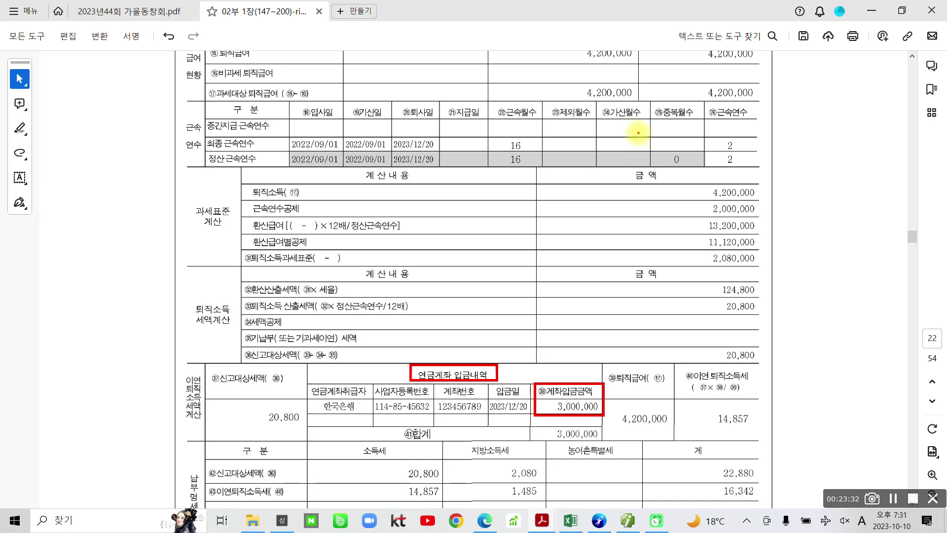
drag(590, 368, 605, 369)
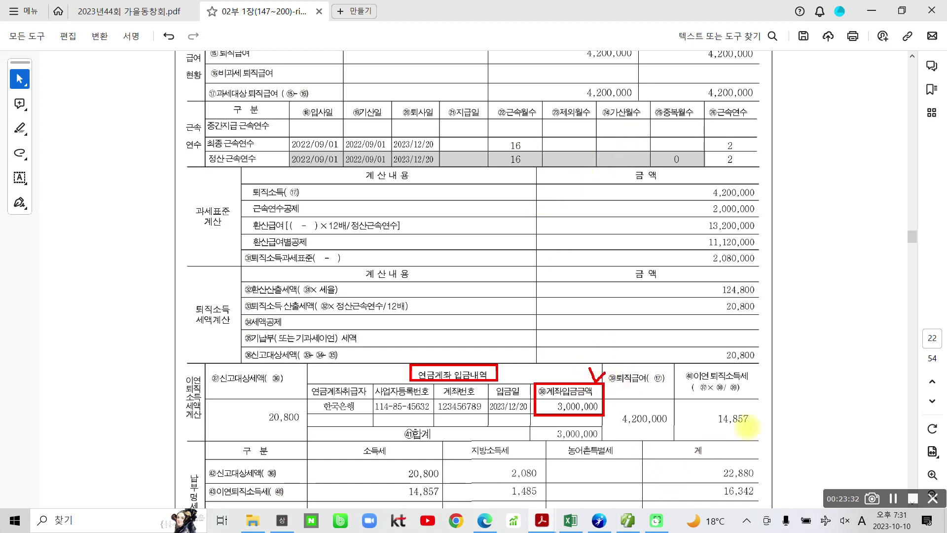
- Underline the 이연 퇴직소득세 heading and box the amount beneath it in red, keeping the document open
scroll(269, 284, down, 3)
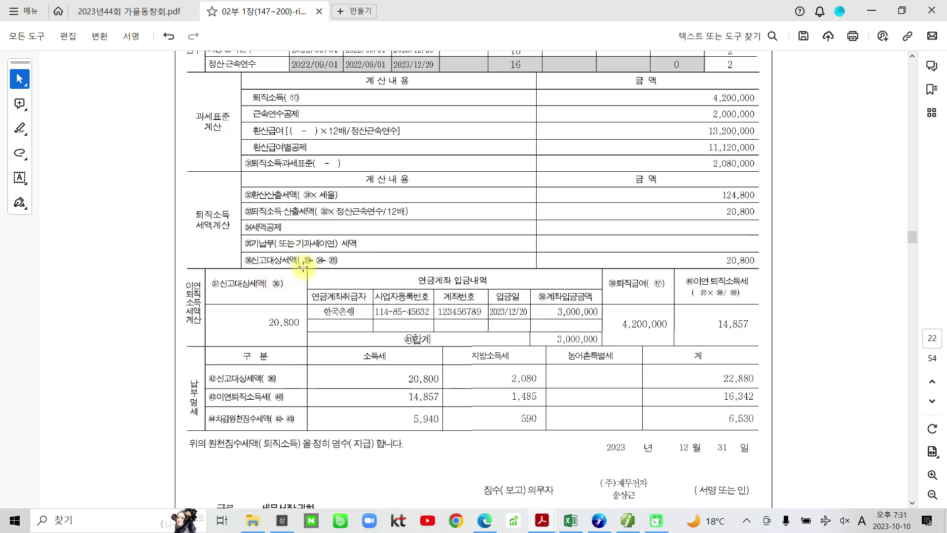
key(ctrl+w)
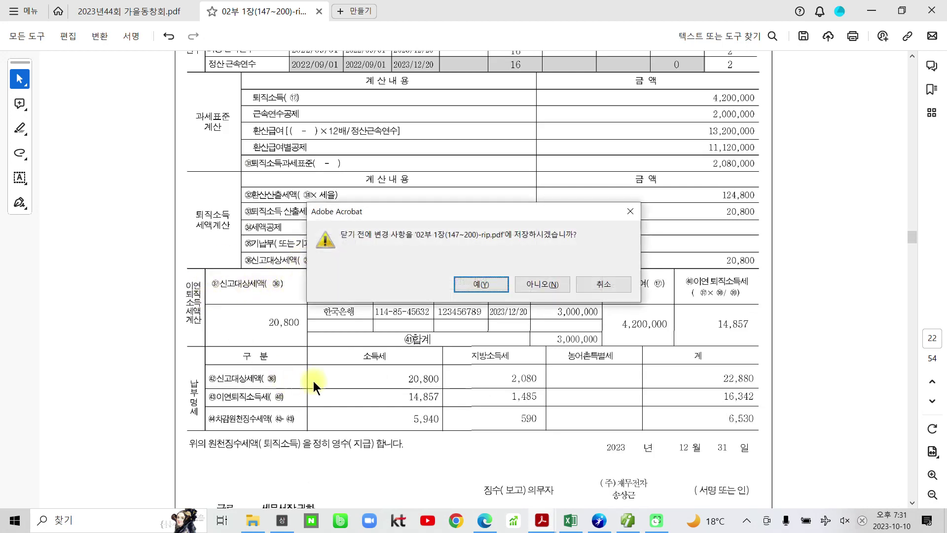
click(620, 282)
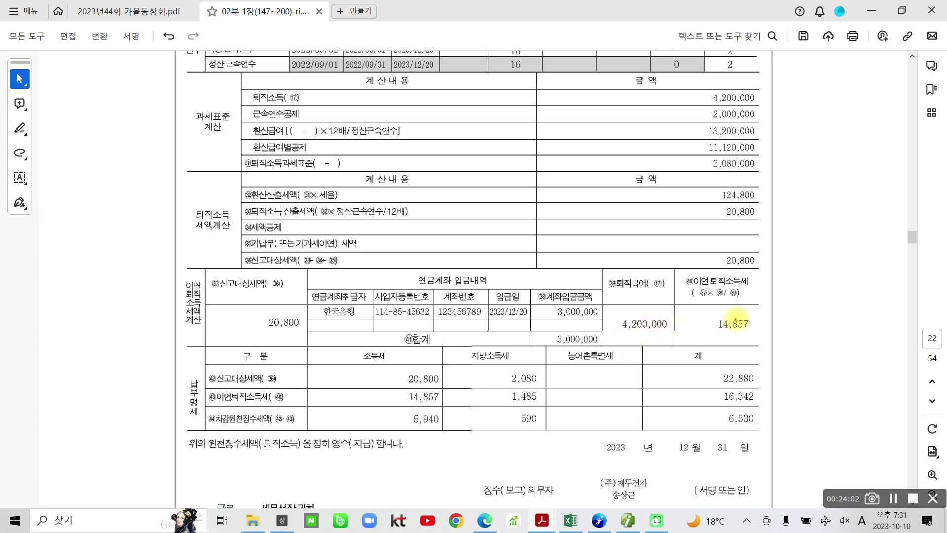
drag(696, 288, 763, 287)
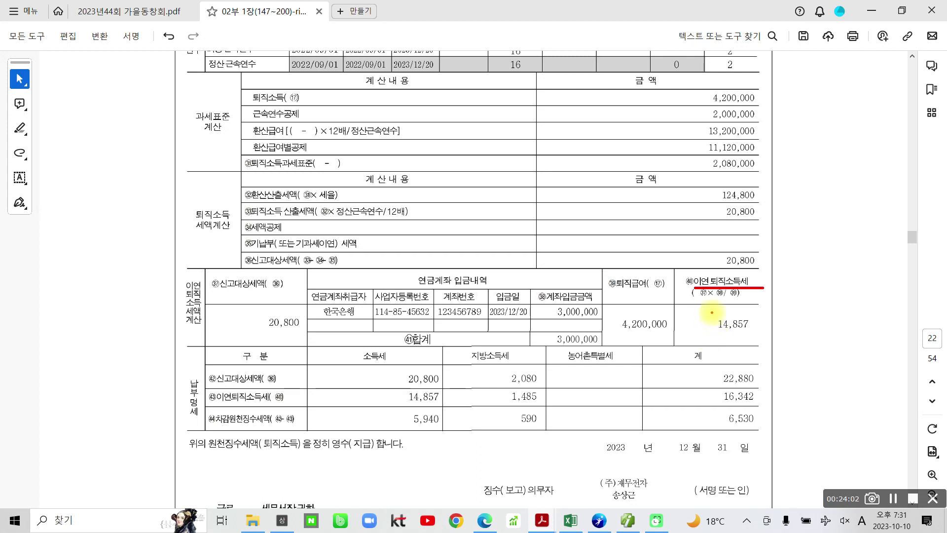
drag(711, 311, 755, 332)
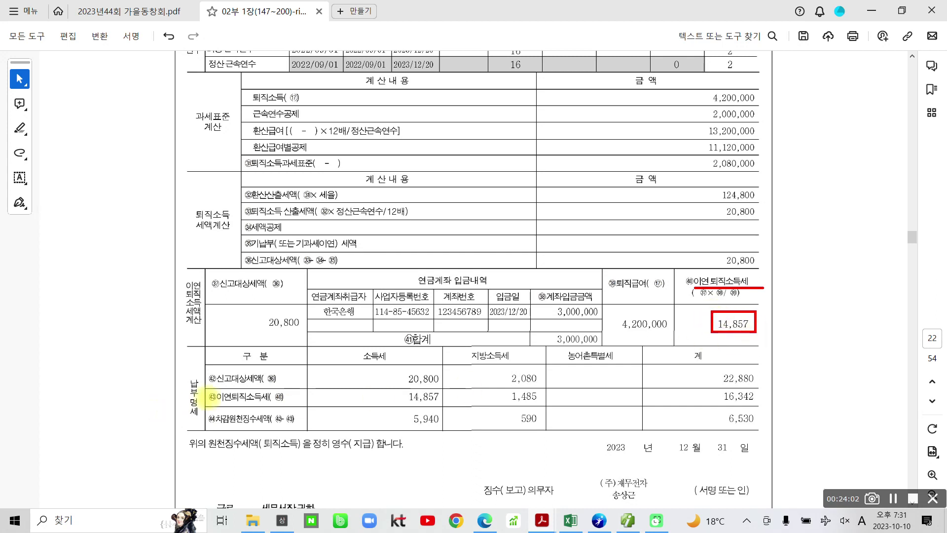
- Box the 신고대상세액 label, its 소득세 amount and the 퇴직소득 amount, and circle the 계좌입금금액 column
drag(211, 369, 289, 388)
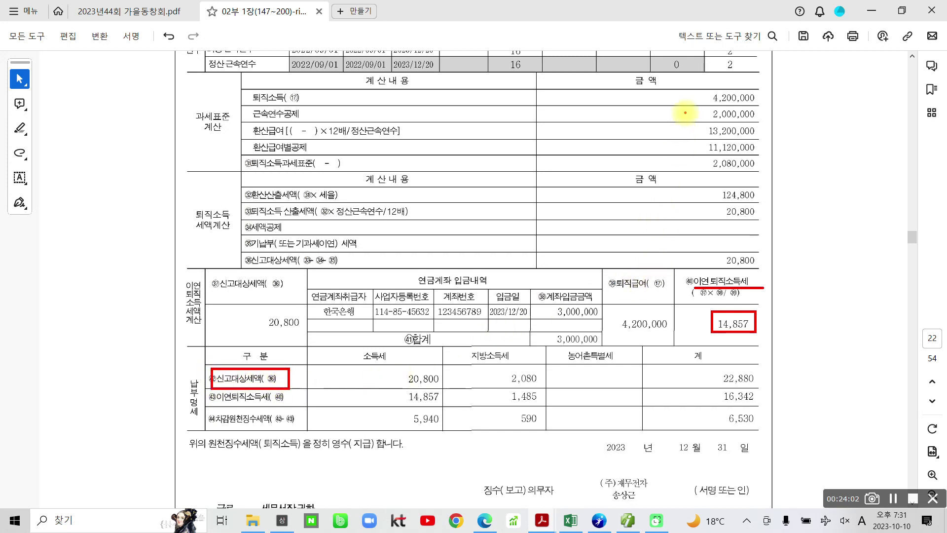
drag(693, 85, 764, 105)
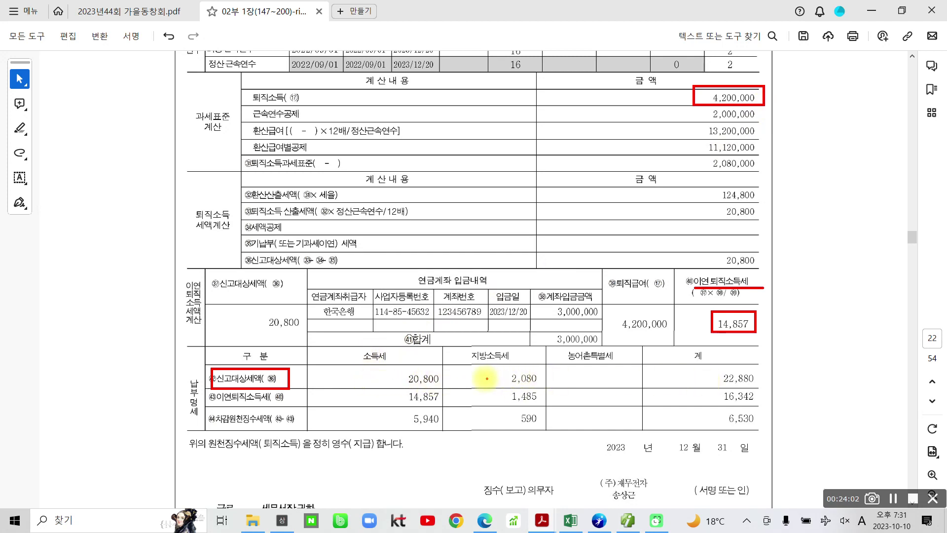
drag(387, 366, 453, 389)
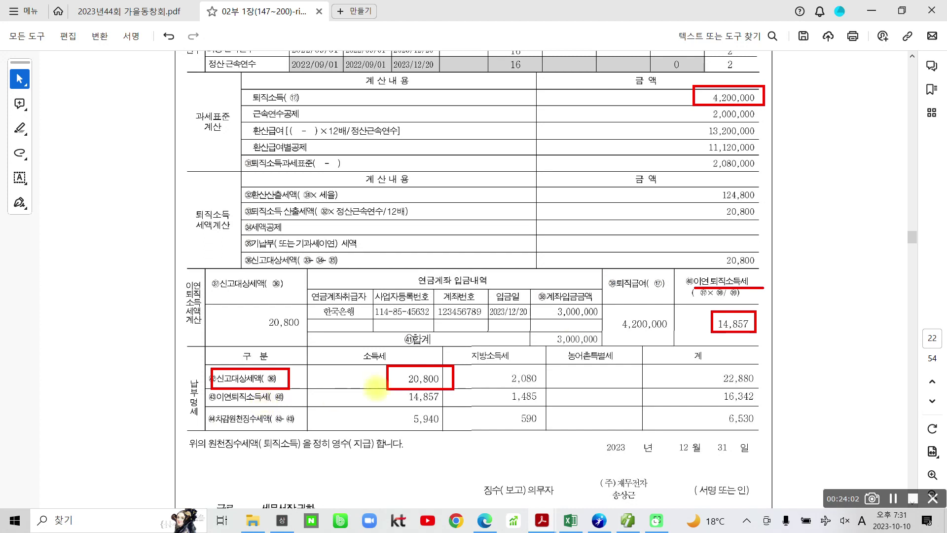
mouse_move(557, 282)
mouse_down()
mouse_move(532, 296)
mouse_move(548, 349)
mouse_move(554, 286)
mouse_up()
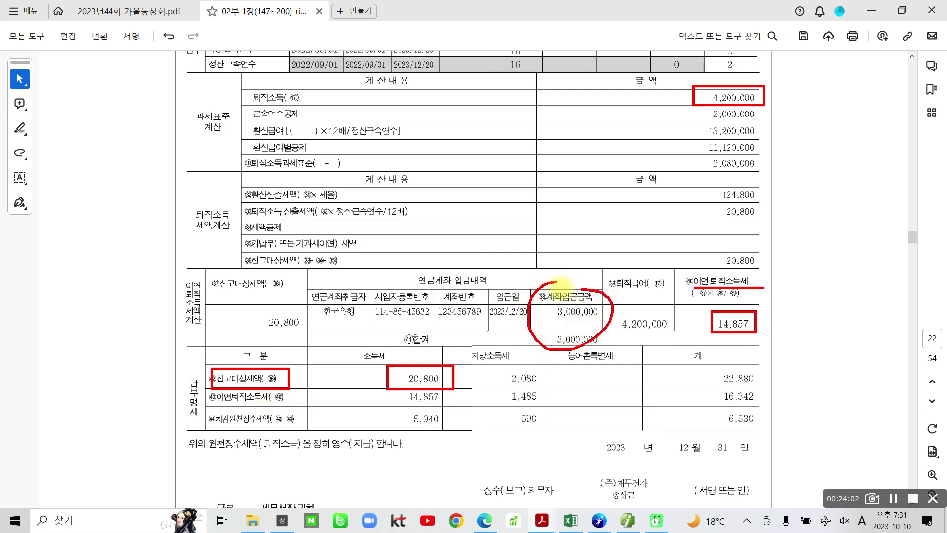
- Check-mark the 이연퇴직소득세 income tax, underline the 차감원천징수세액 label and box its 소득세 amount, clearing all marks at the end
drag(387, 396, 397, 395)
drag(206, 425, 313, 427)
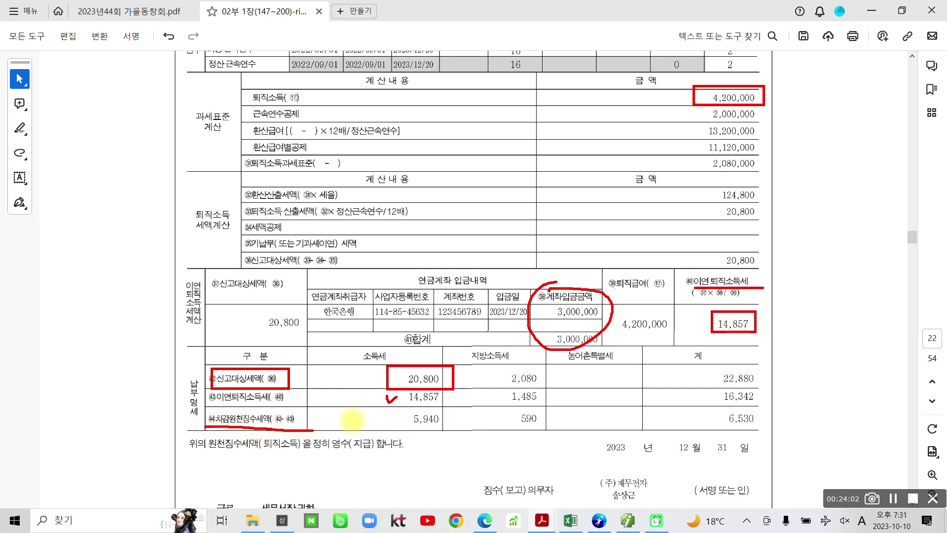
drag(378, 411, 459, 433)
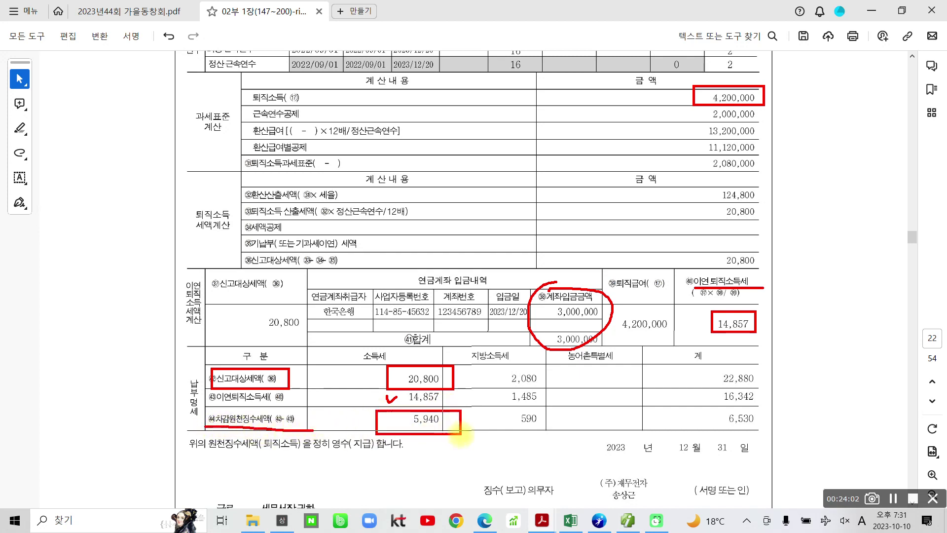
key(Escape)
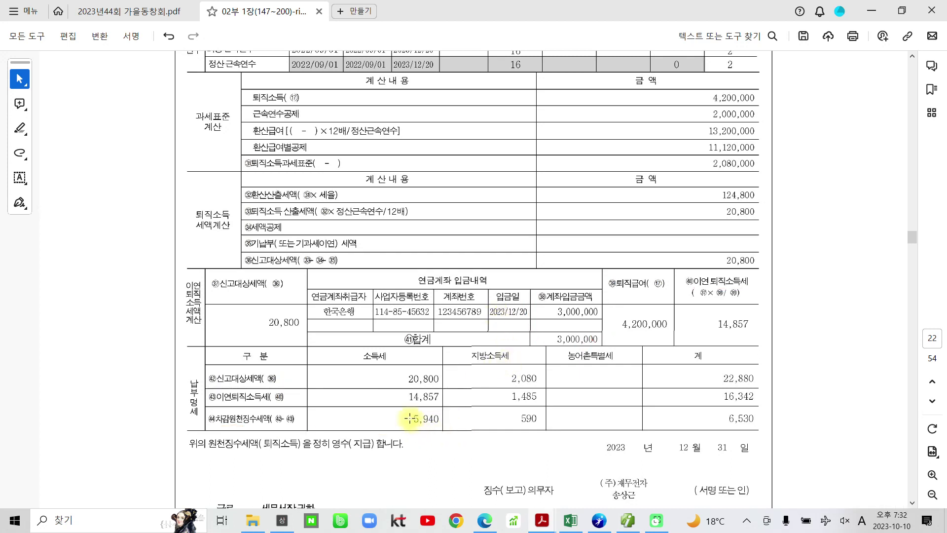
- Box the 차감원천징수세액 label and its amounts in the 소득세, 지방소득세 and 계 columns
drag(405, 409, 452, 427)
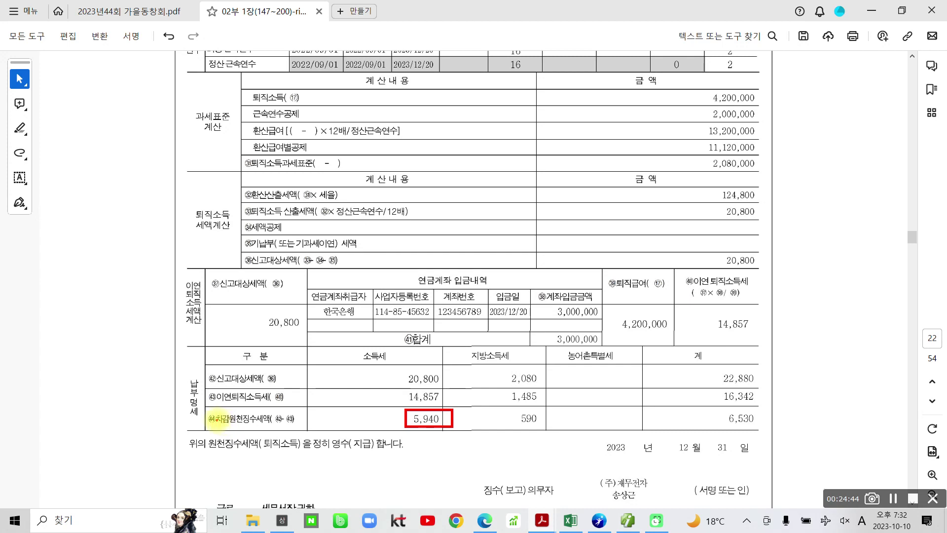
drag(203, 411, 305, 433)
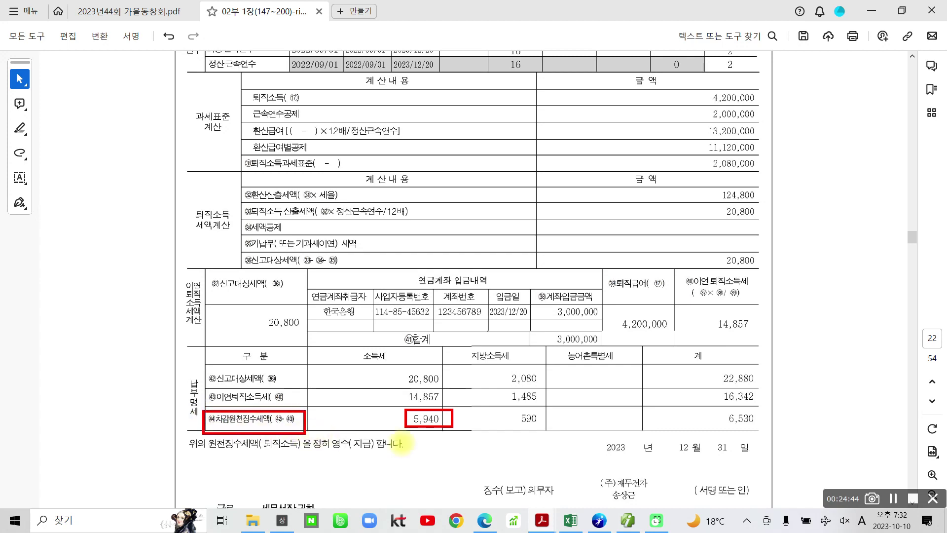
drag(508, 407, 543, 429)
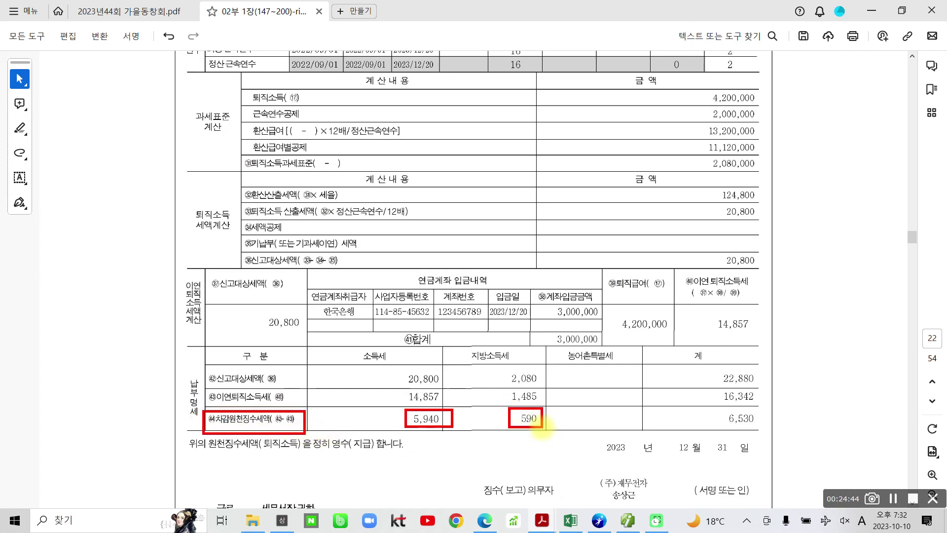
drag(688, 403, 771, 434)
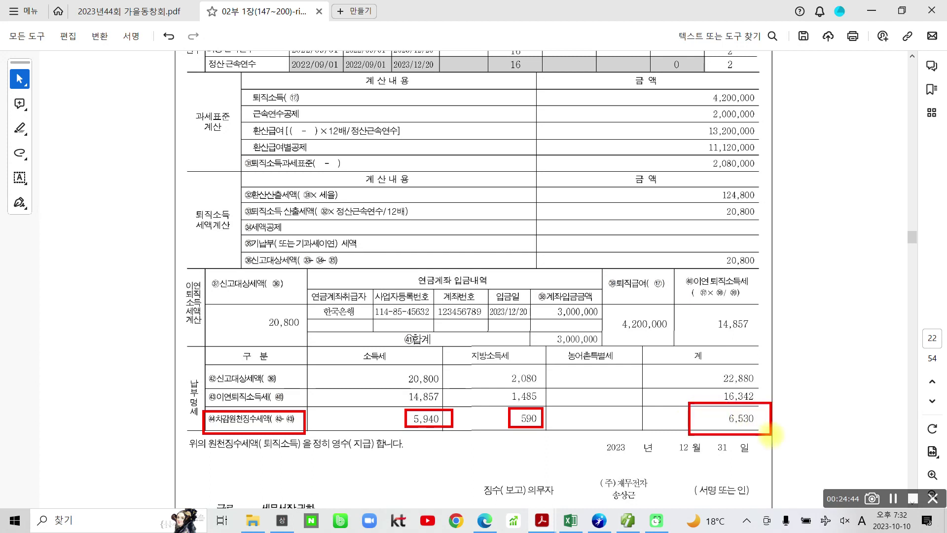
- Draw an arrow to the boxed 차감원천징수세액 total, handwrite 예수금 beside it, and clear the marks
mouse_move(815, 356)
mouse_down()
mouse_move(771, 410)
mouse_move(784, 405)
mouse_up()
mouse_move(814, 310)
mouse_down()
mouse_move(834, 310)
mouse_move(832, 334)
mouse_up()
mouse_move(846, 283)
mouse_down()
mouse_move(846, 341)
mouse_move(861, 308)
mouse_up()
drag(871, 296, 889, 311)
drag(868, 320, 867, 345)
mouse_move(888, 291)
mouse_down()
mouse_move(910, 308)
mouse_move(892, 347)
mouse_move(918, 347)
mouse_up()
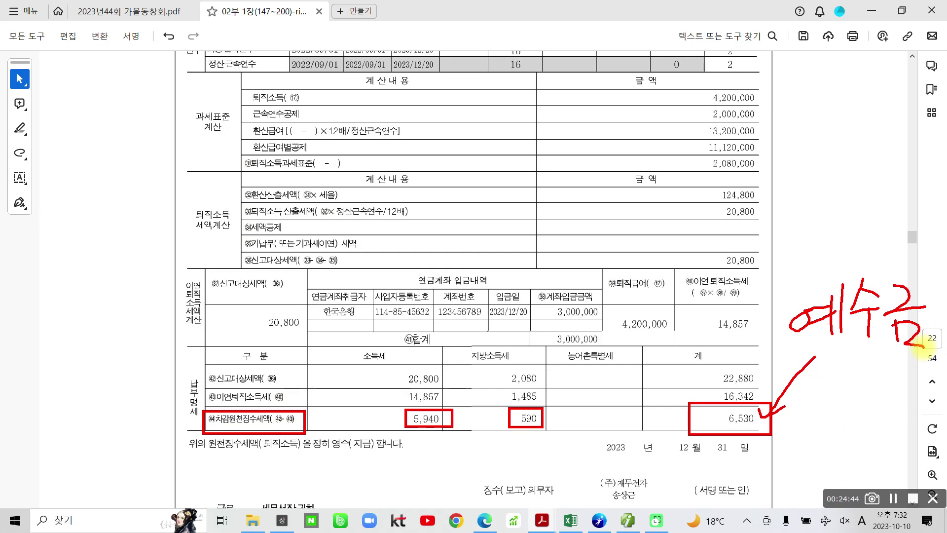
key(Escape)
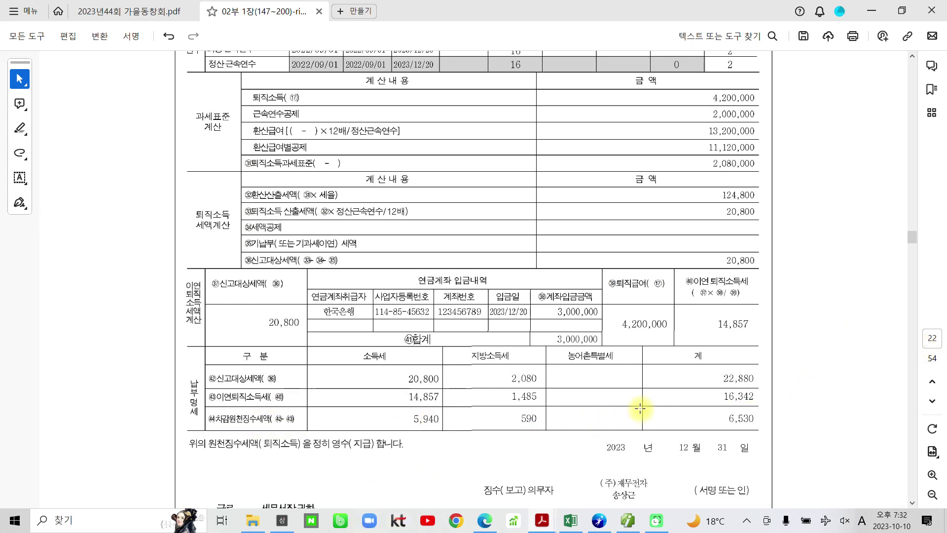
- Box the 차감원천징수세액 total and the pension account deposit total in red, then clear the marks
drag(723, 418, 734, 415)
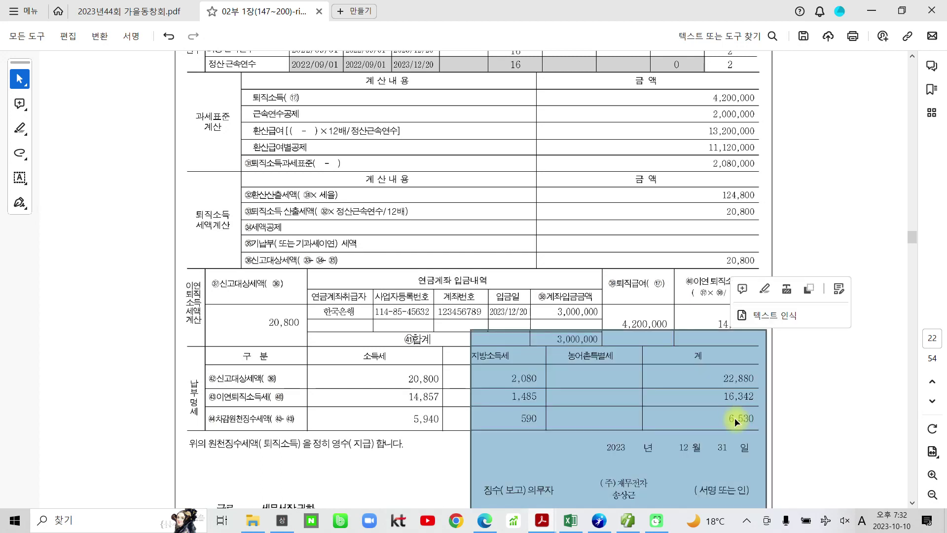
click(803, 419)
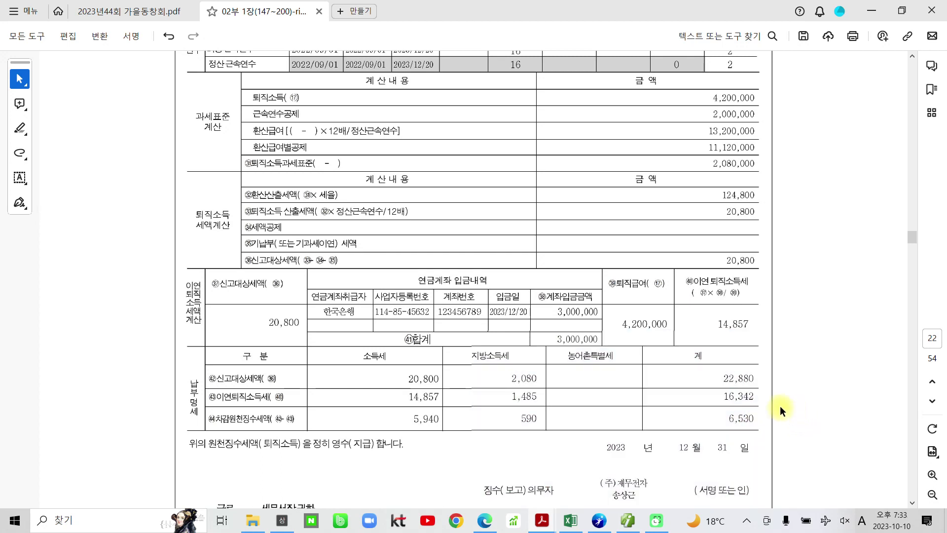
key(ctrl+2)
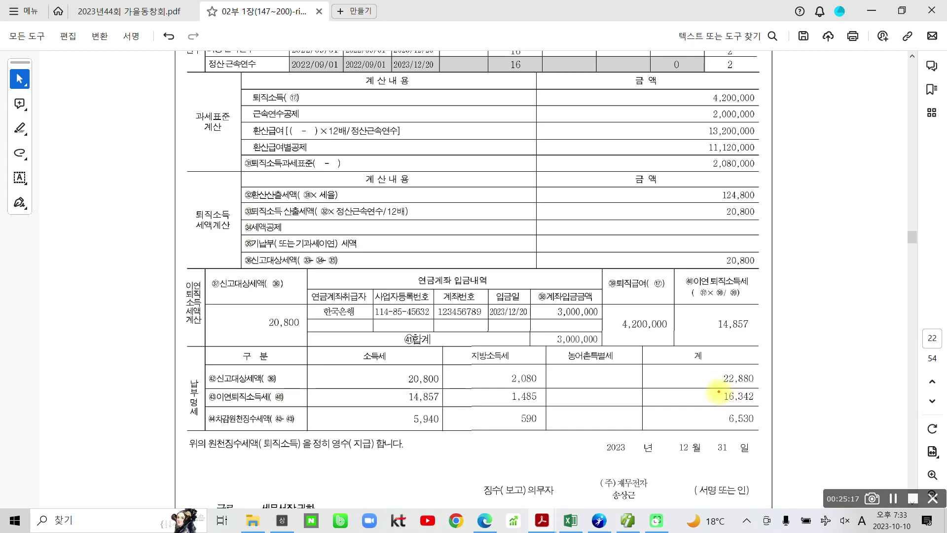
drag(707, 408, 770, 433)
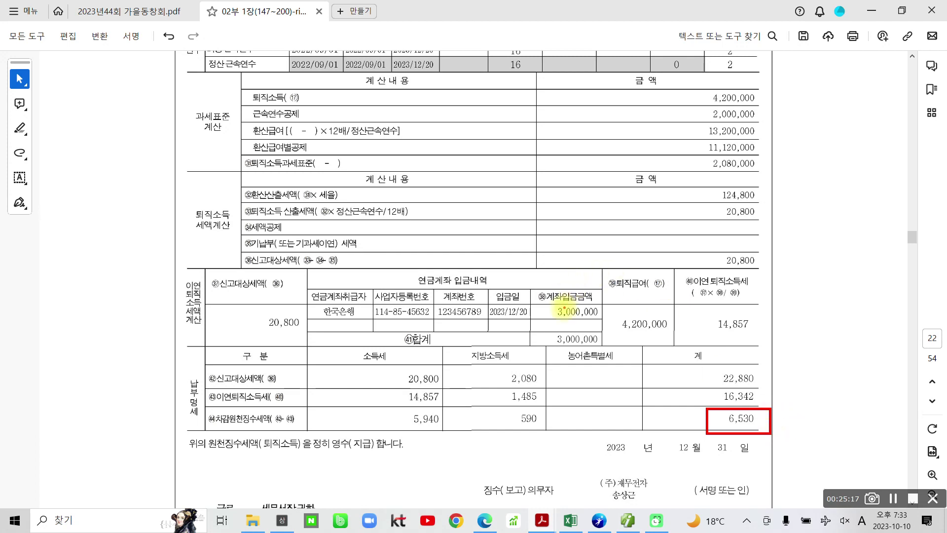
drag(548, 327, 610, 351)
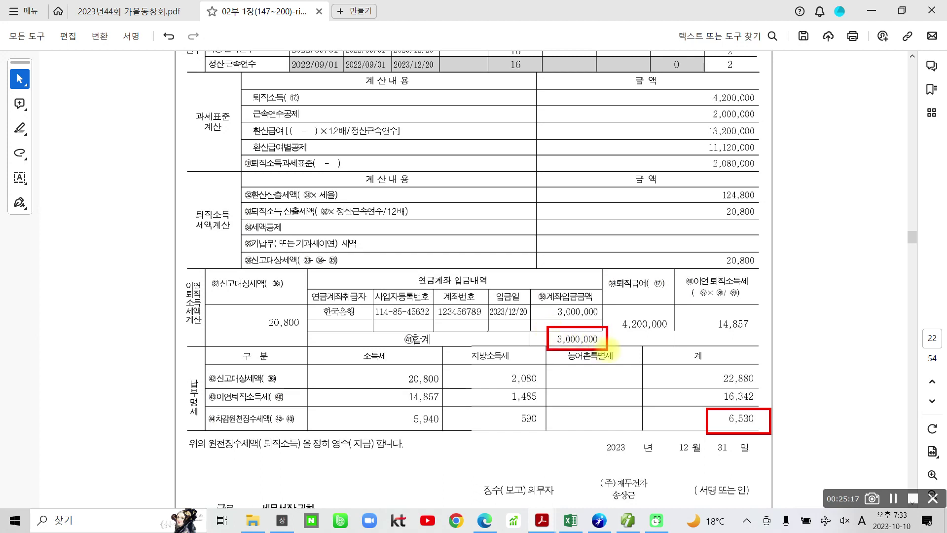
key(Escape)
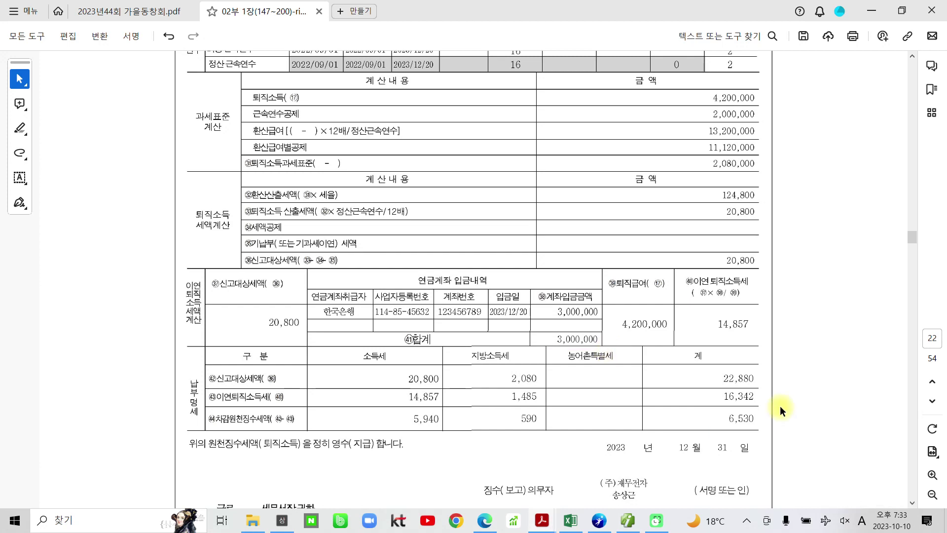
- Box and underline the settlement amount of 과세대상 퇴직급여 and handwrite 충당부채 in red beside it
scroll(779, 407, up, 3)
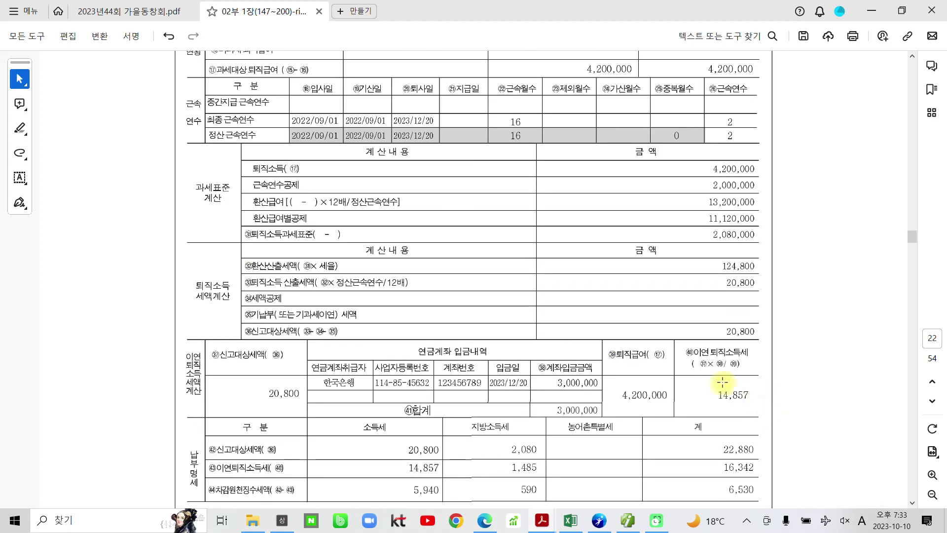
drag(690, 54, 760, 79)
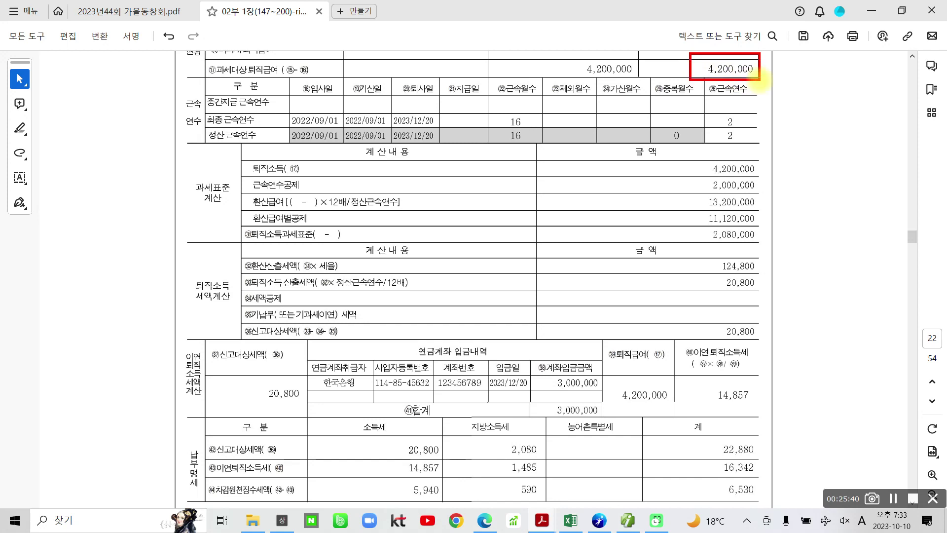
drag(785, 43, 791, 51)
mouse_move(777, 65)
mouse_down()
mouse_move(814, 78)
mouse_move(814, 90)
mouse_up()
mouse_move(803, 97)
mouse_down()
mouse_move(800, 123)
mouse_move(803, 115)
mouse_up()
mouse_move(824, 75)
mouse_down()
mouse_move(851, 101)
mouse_move(892, 84)
mouse_move(856, 129)
mouse_move(899, 92)
mouse_move(916, 88)
mouse_up()
mouse_move(871, 118)
mouse_down()
mouse_move(906, 115)
mouse_move(892, 140)
mouse_up()
mouse_move(898, 108)
mouse_down()
mouse_move(922, 106)
mouse_move(900, 126)
mouse_up()
drag(910, 119, 922, 131)
drag(928, 99, 924, 182)
drag(682, 77, 761, 83)
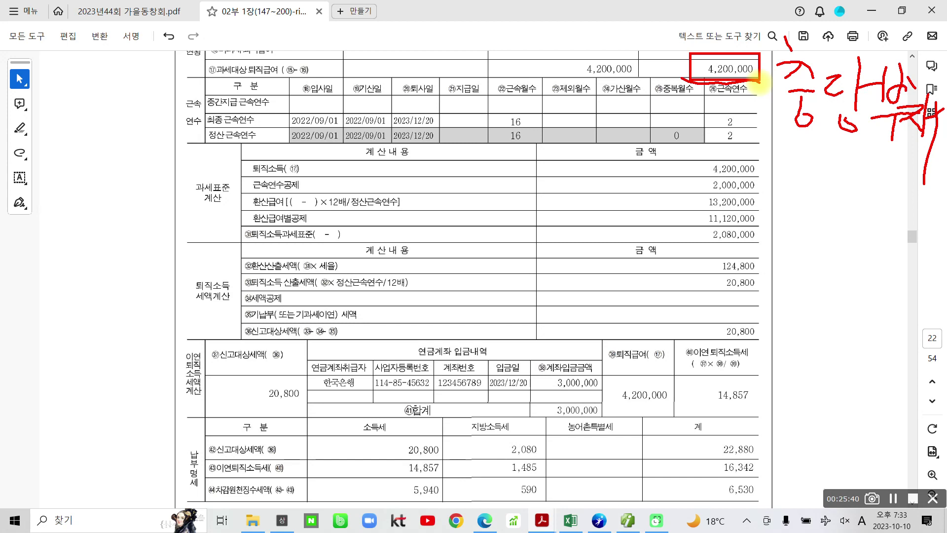
- Clear the red marks, switch to the accounting program, and display the 합계잔액시산표 for December 20, 2023
key(Escape)
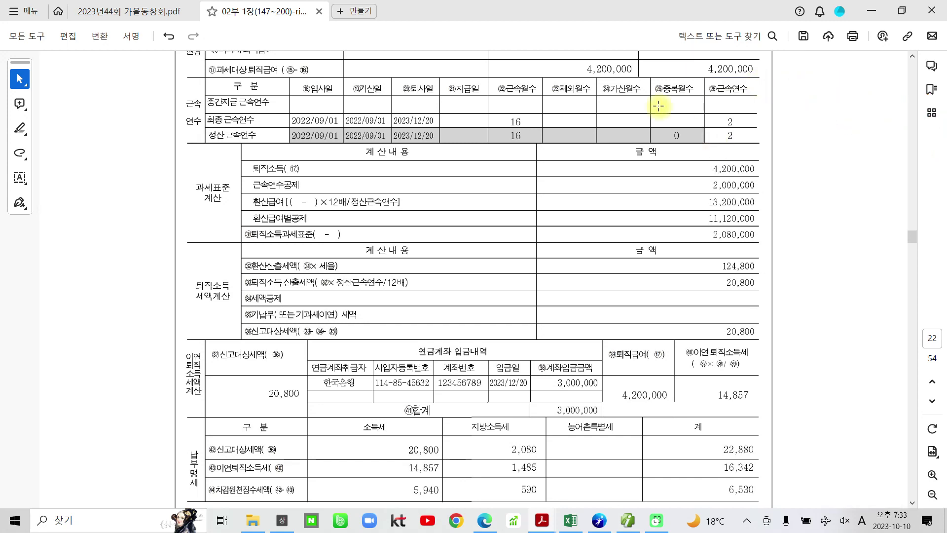
click(628, 522)
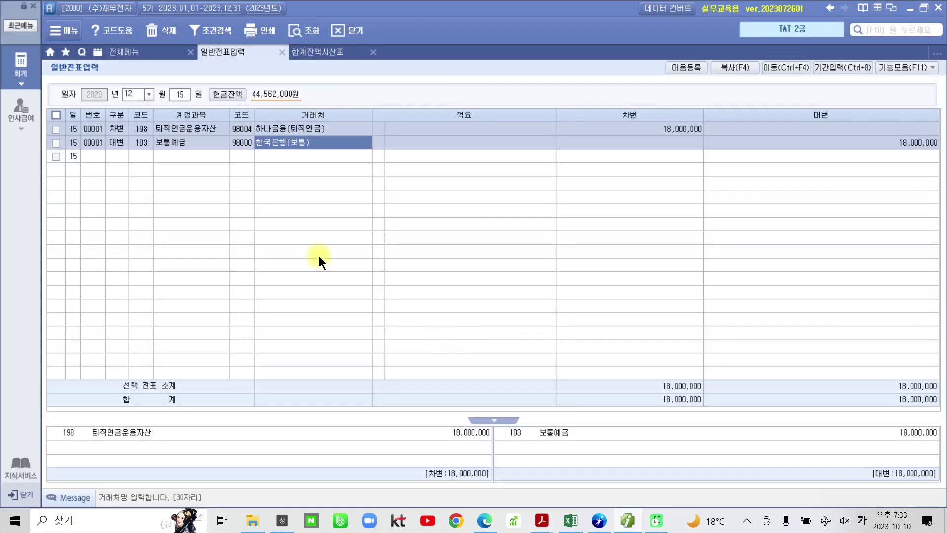
click(131, 51)
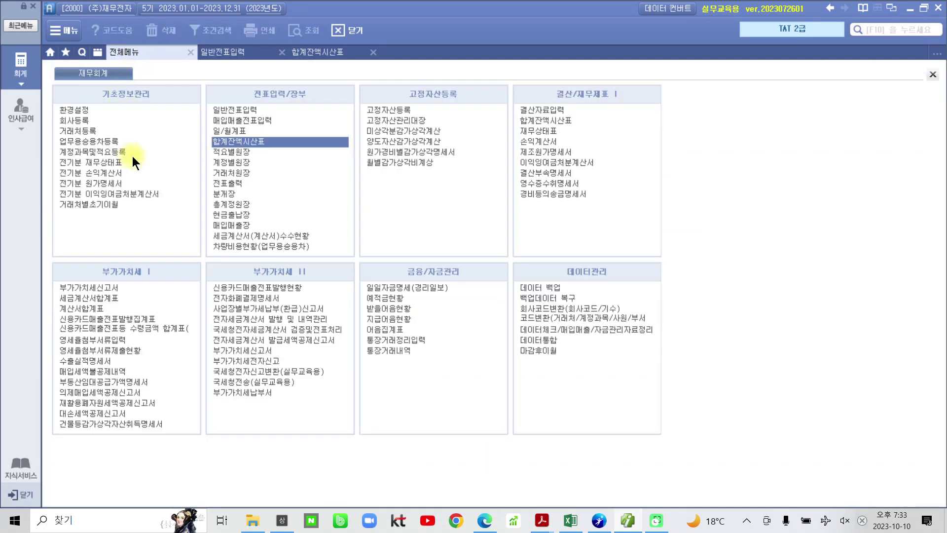
click(266, 142)
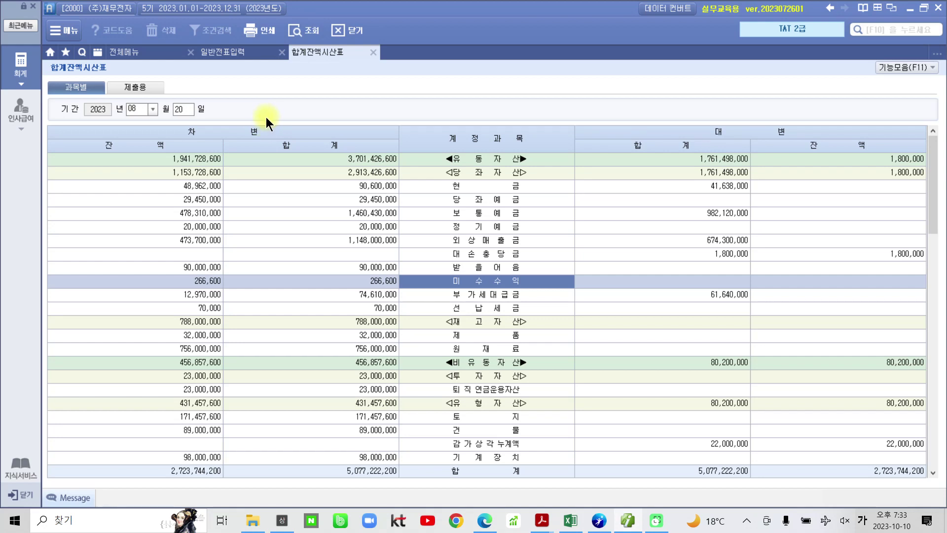
click(152, 109)
click(138, 222)
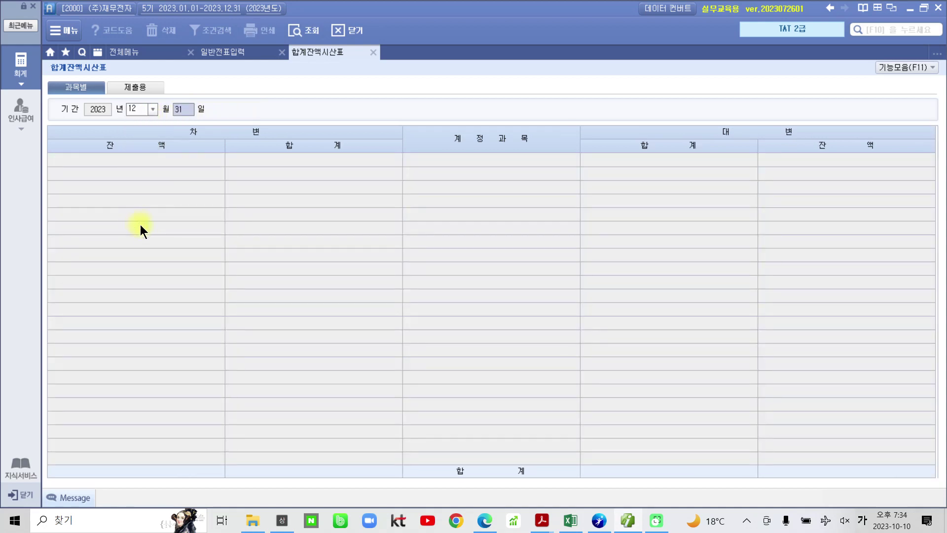
text(20)
key(Return)
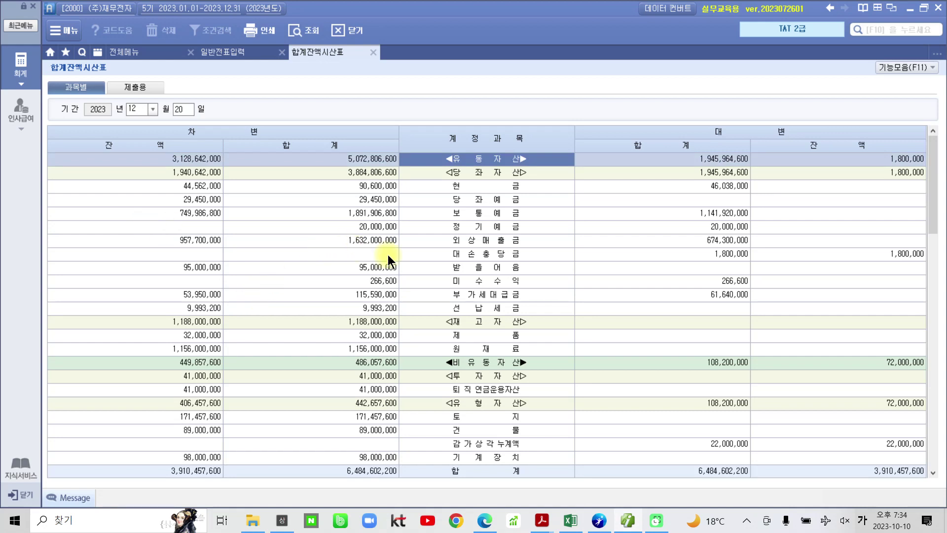
- Find the 퇴직급여충당부채 row in the trial balance, mark up its credit balance in red, then clear the marks
scroll(388, 252, down, 10)
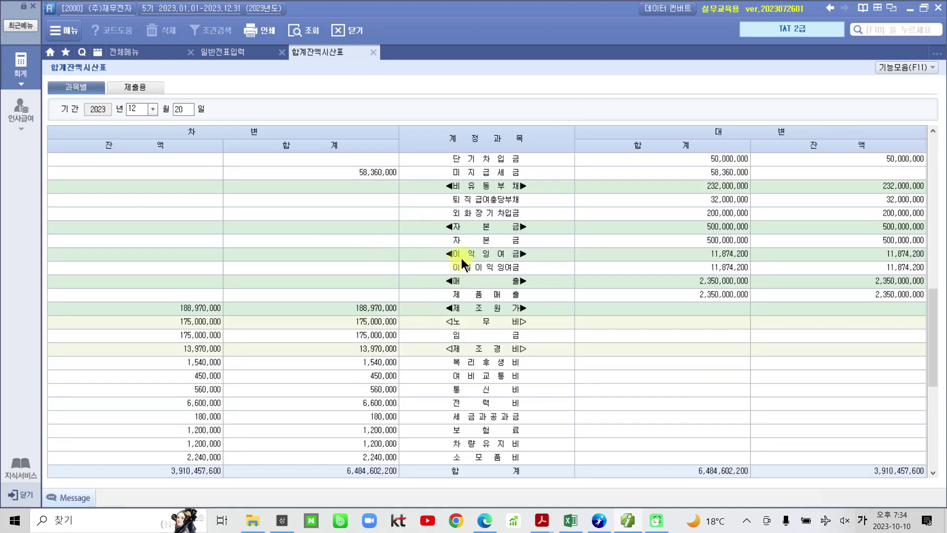
click(480, 200)
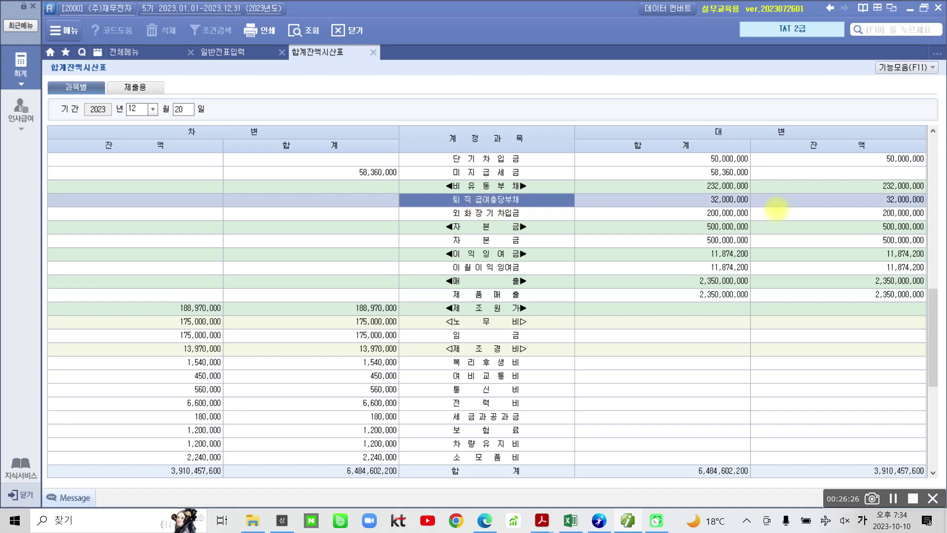
mouse_move(856, 187)
mouse_down()
mouse_move(902, 210)
mouse_move(939, 208)
mouse_up()
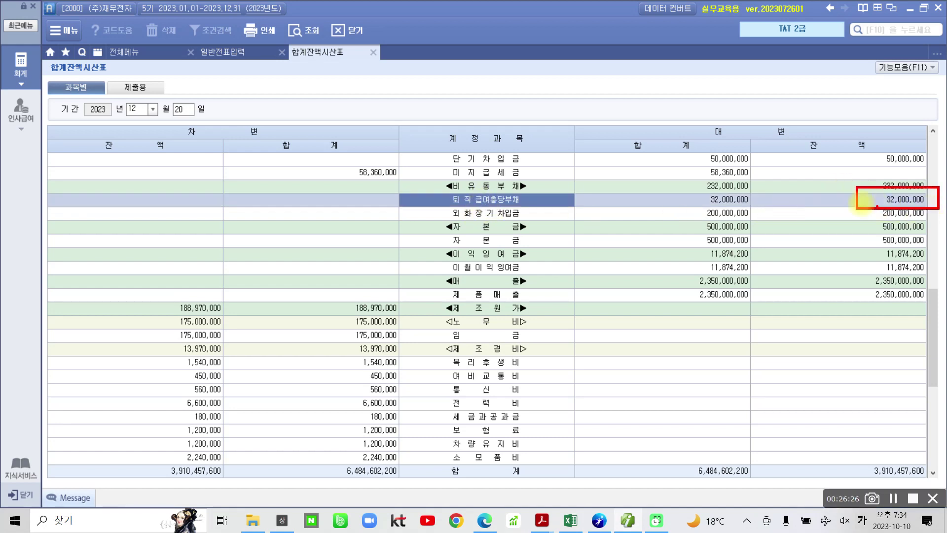
mouse_move(828, 190)
mouse_down()
mouse_move(837, 206)
mouse_move(844, 186)
mouse_up()
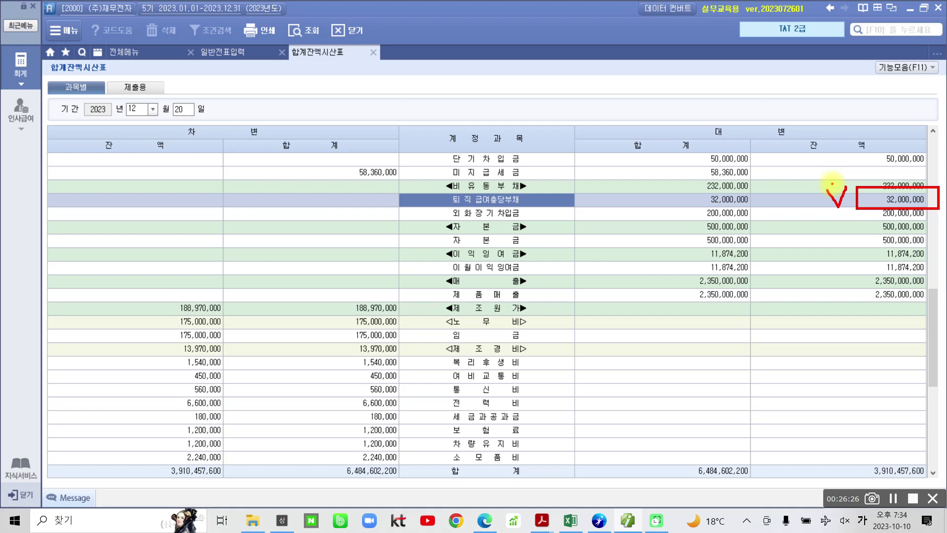
drag(870, 209, 779, 326)
mouse_move(834, 283)
mouse_down()
mouse_move(854, 307)
mouse_move(818, 352)
mouse_up()
mouse_move(819, 334)
mouse_down()
mouse_move(827, 350)
mouse_move(839, 346)
mouse_up()
mouse_move(871, 308)
mouse_down()
mouse_move(858, 331)
mouse_move(880, 329)
mouse_up()
drag(857, 355, 887, 356)
mouse_move(123, 193)
mouse_down()
mouse_move(120, 211)
mouse_move(114, 196)
mouse_up()
key(Escape)
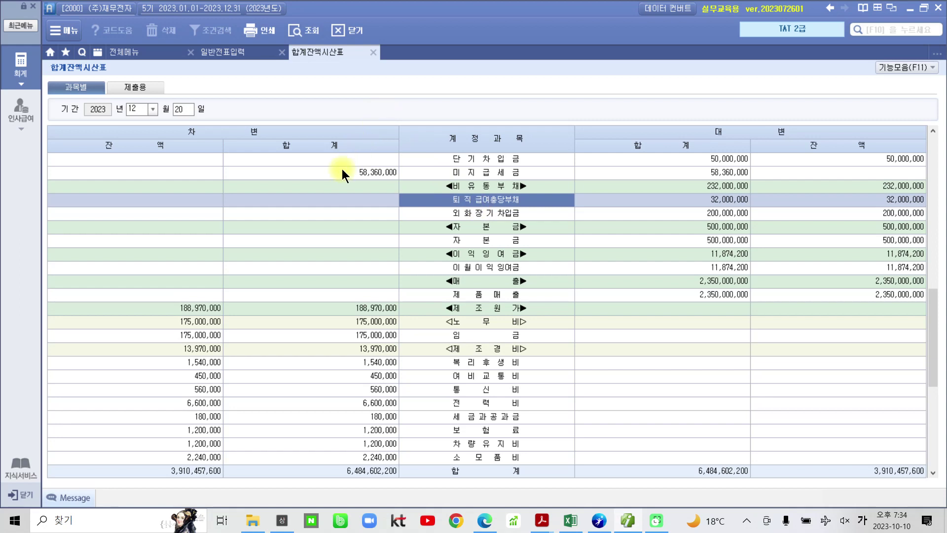
- Return to 일반전표입력 and set the voucher date to December 20
click(220, 54)
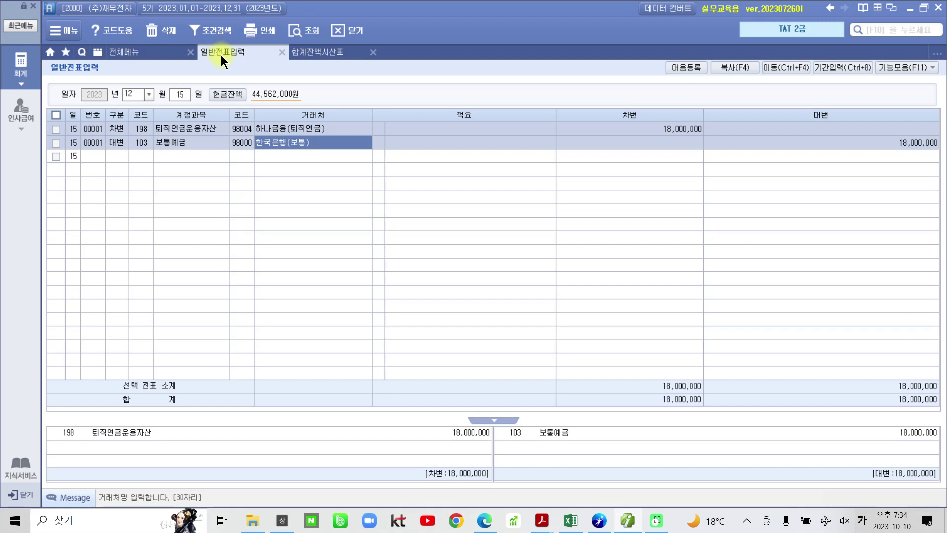
click(181, 94)
text(20)
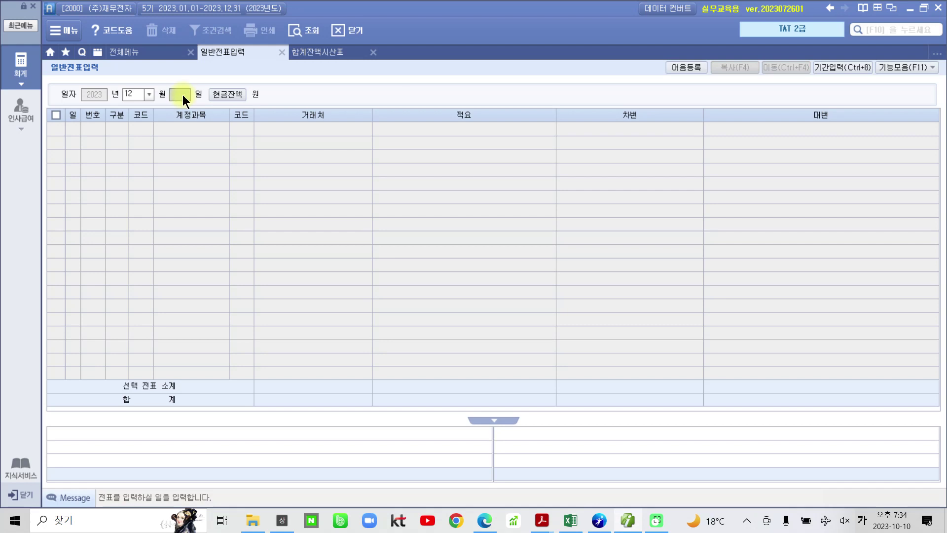
key(Return)
- Start a debit (차변) line using account 295 퇴직급여충당부채
text(3)
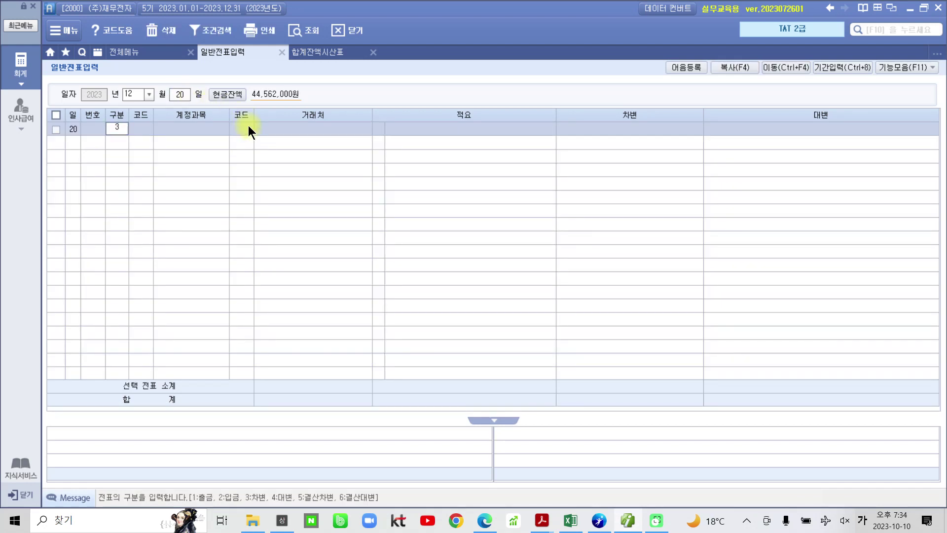
key(Return)
text(퇴직)
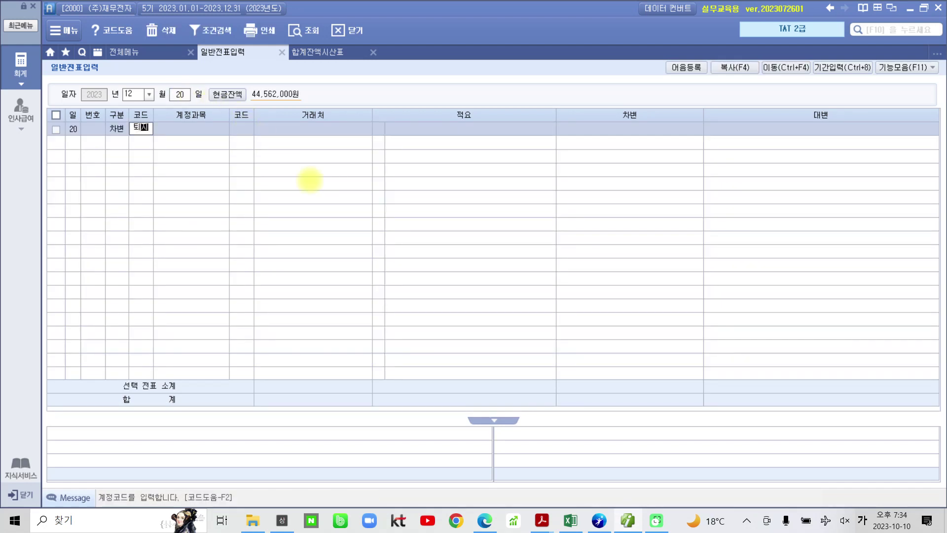
key(Return)
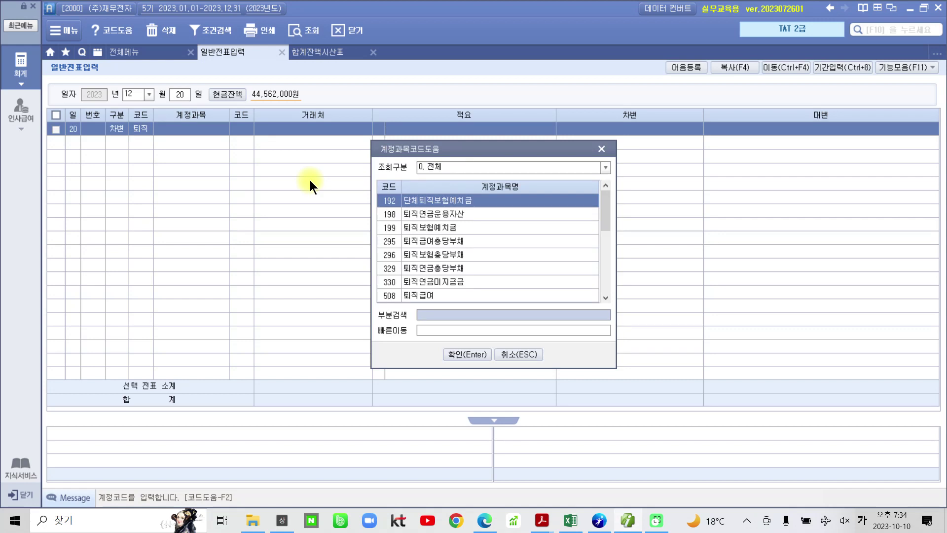
key(Down)
key(Down)
key(Down)
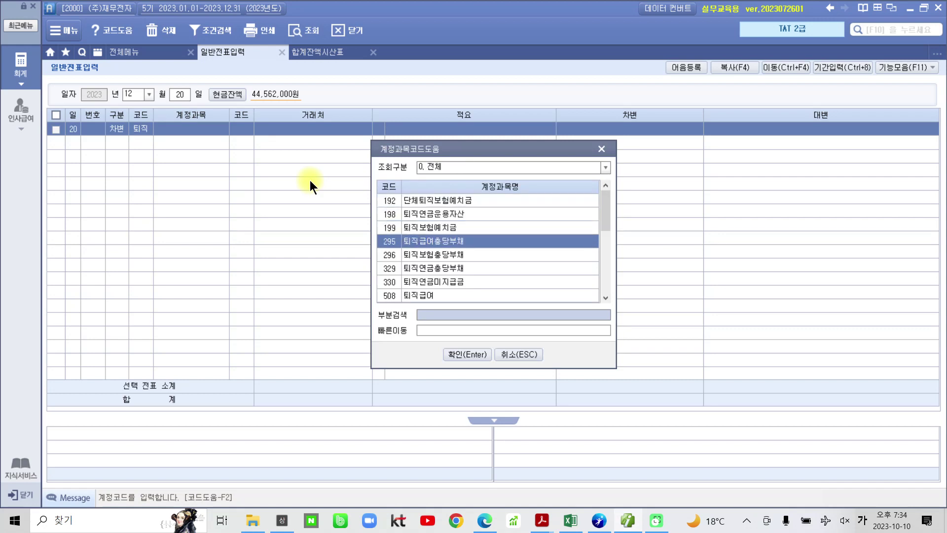
key(Return)
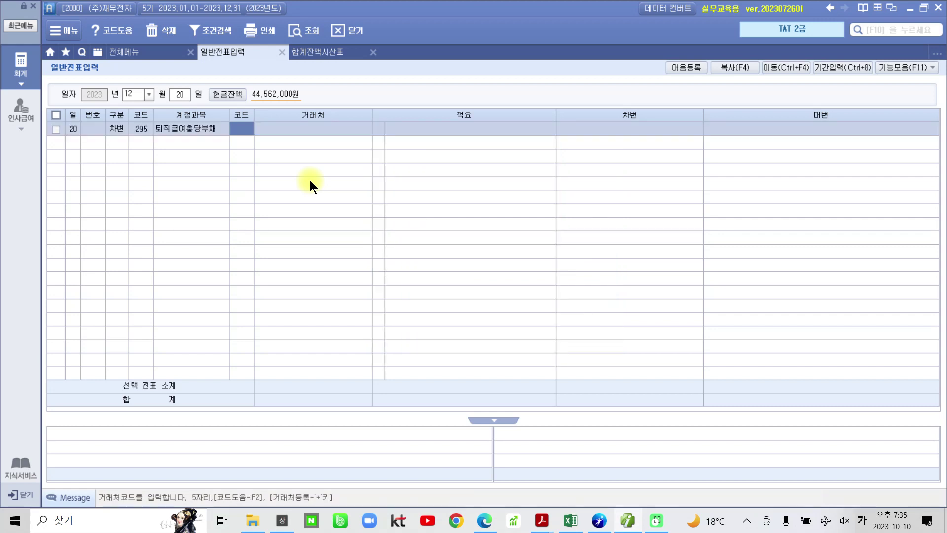
- Leave the 거래처 blank, choose memo 01 퇴직시 퇴직충당부채 상계, and enter a debit amount of 4,200,000
key(Return)
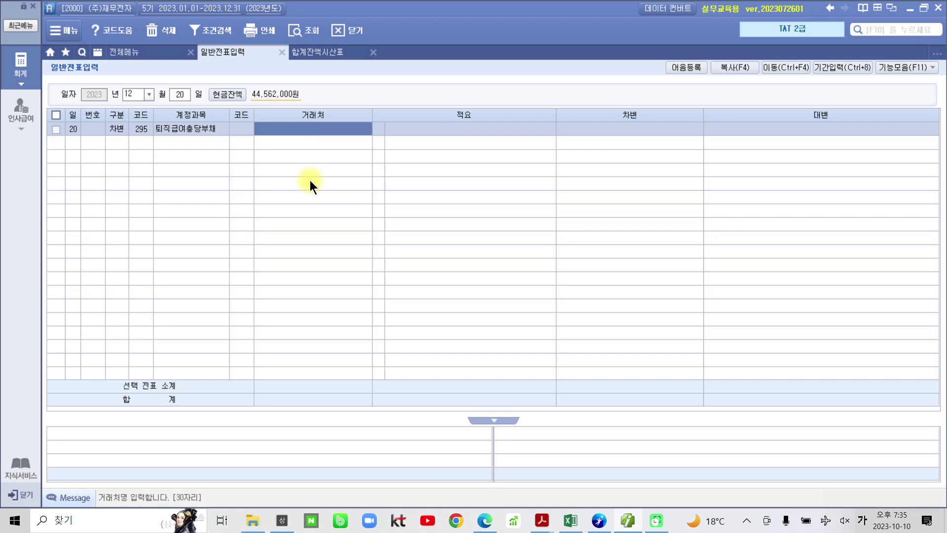
key(Return)
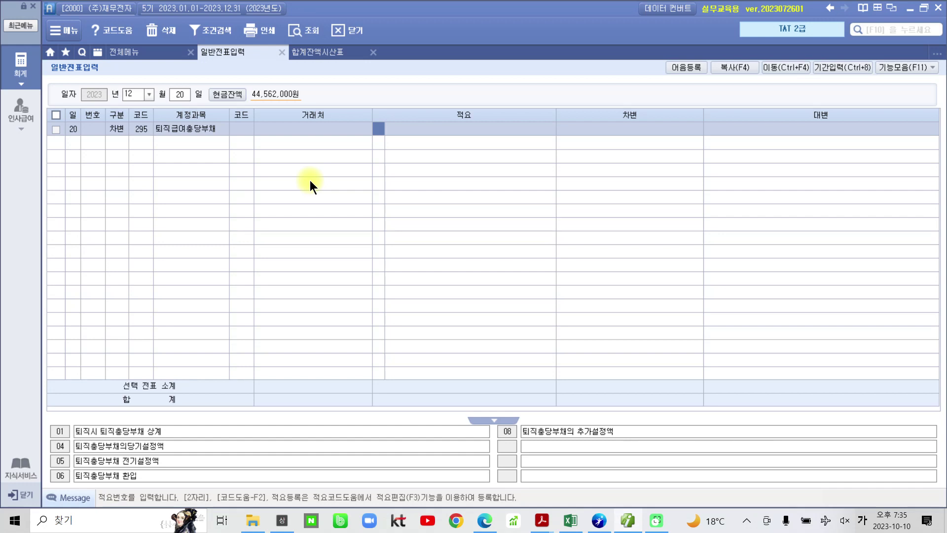
text(1)
key(Return)
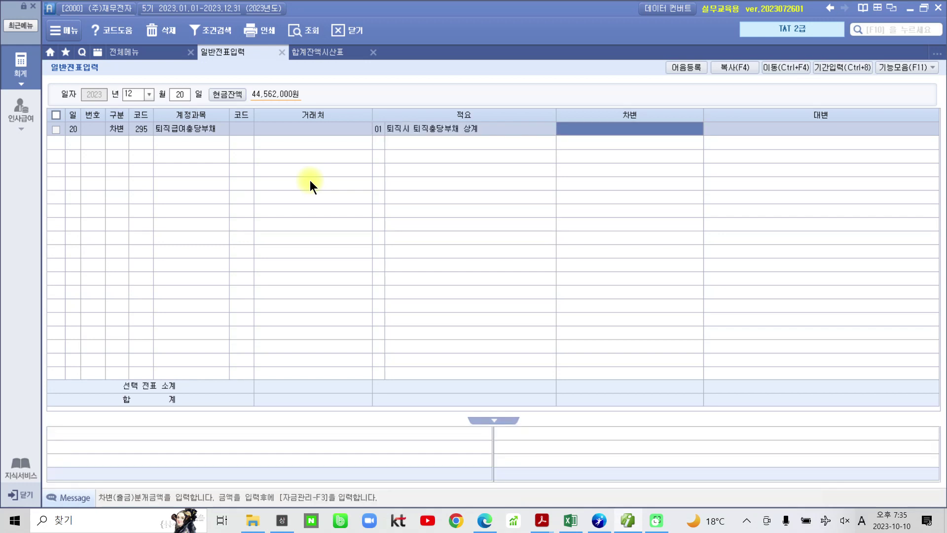
text(4200000)
key(Return)
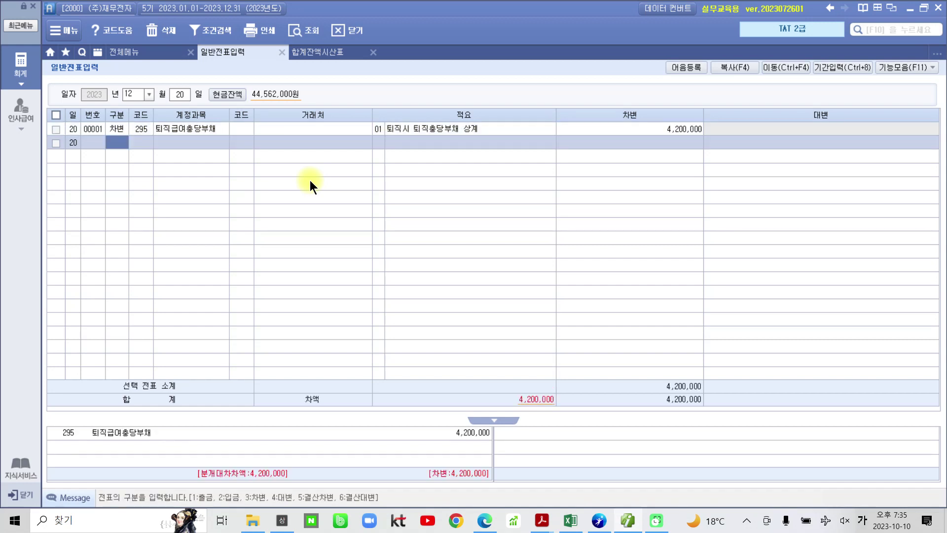
- Add a credit (대변) line for account 198 퇴직연금운용자산 with 하나금융(퇴직연금) as its 거래처
text(4)
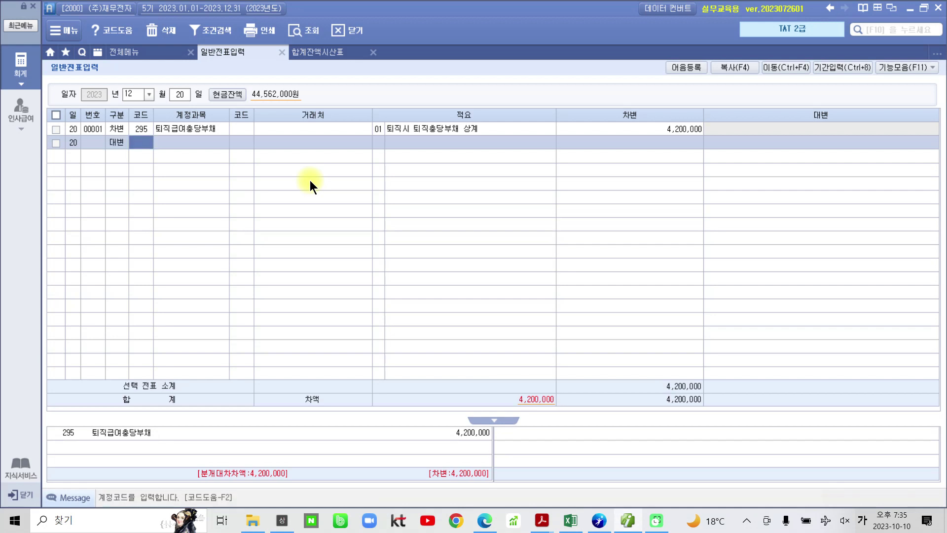
text(보)
text(직)
key(Return)
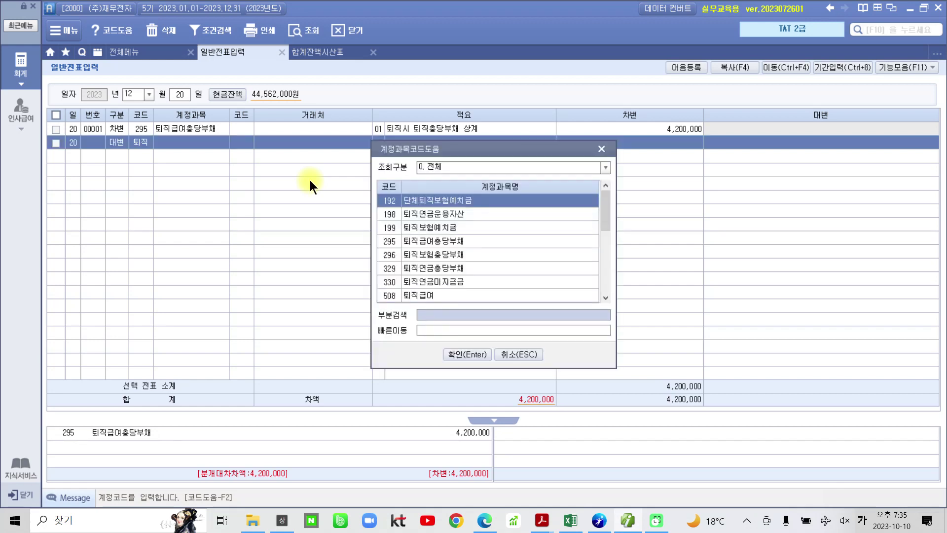
key(Down)
key(Return)
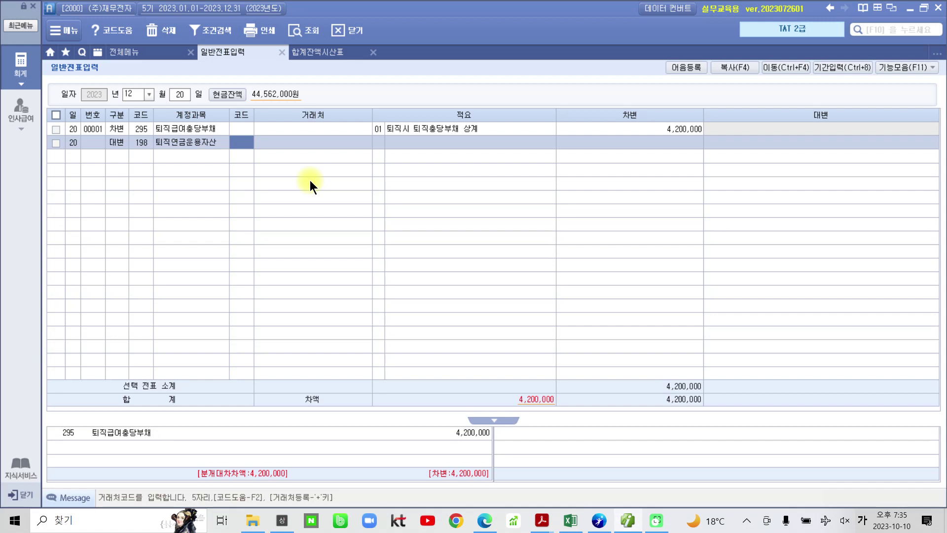
text(하나)
key(Return)
key(Down)
key(Return)
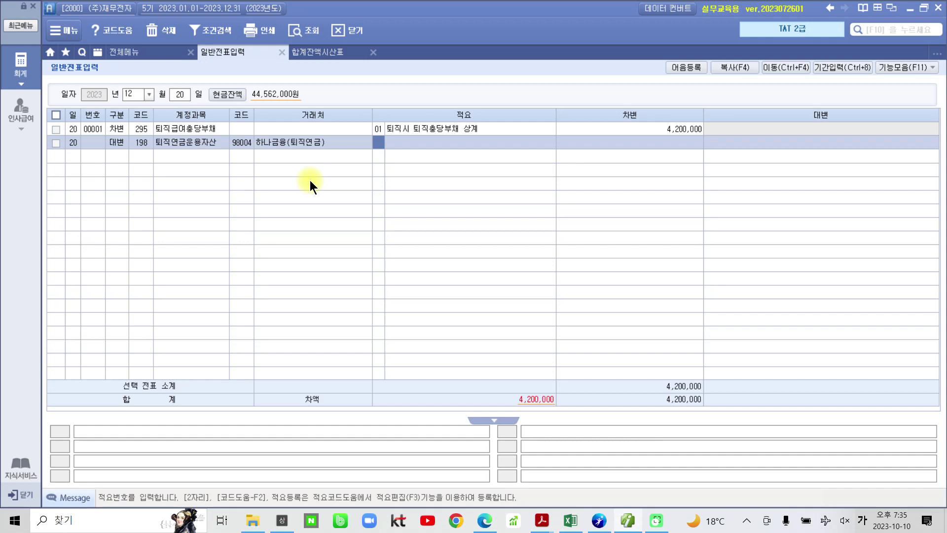
- Enter the retiring manager's name and 퇴직금 as the 적요 of the 퇴직연금운용자산 line, with a credit amount of 3,000,000
key(Return)
text(퇴직)
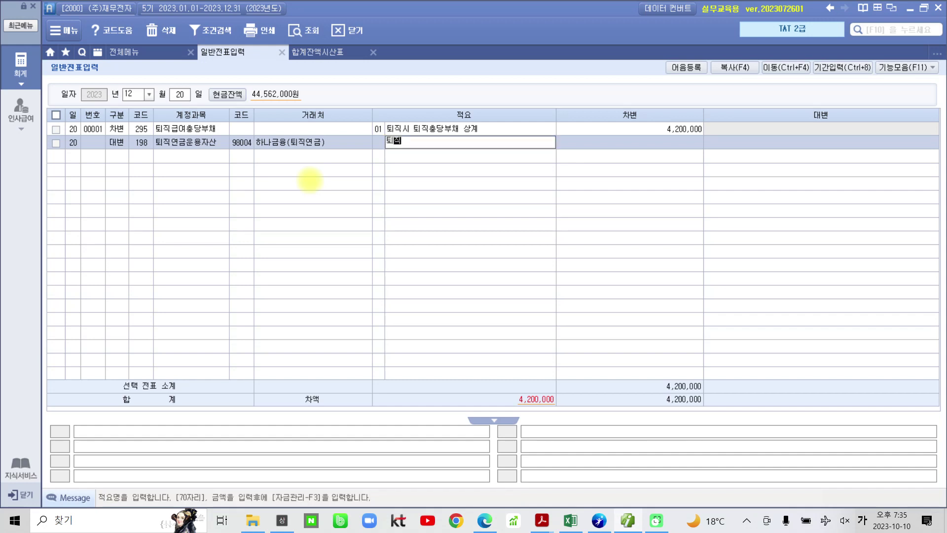
key(BackSpace)
key(BackSpace)
text(박부장)
text( 퇴시)
text(ㅂ)
key(Return)
text(3)
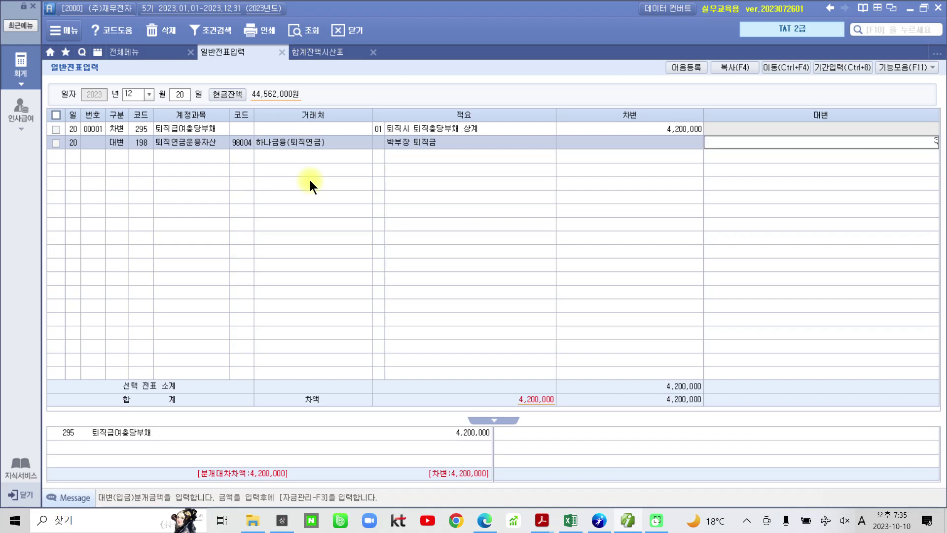
text(,000,000)
key(Return)
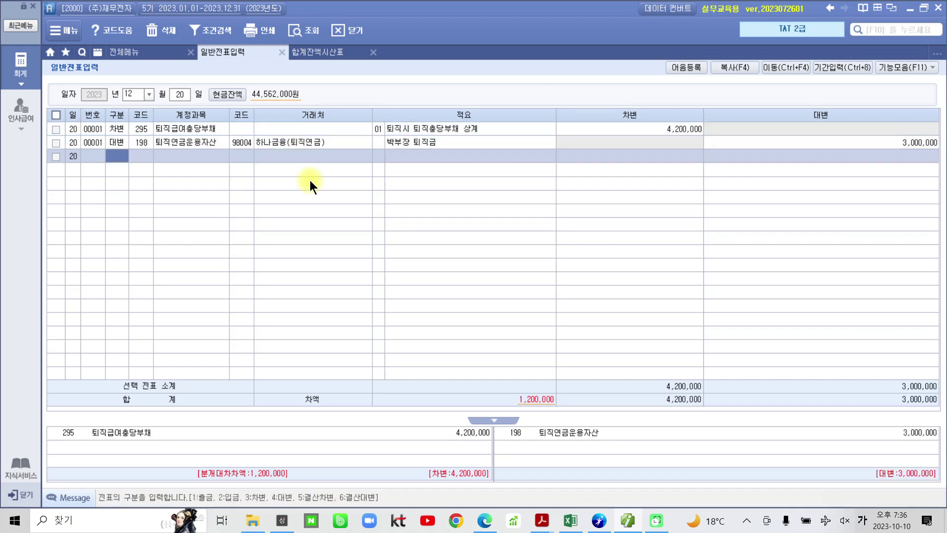
- Add another credit line for account 103 보통예금 with 한국은행(보통) as its 거래처
text(4)
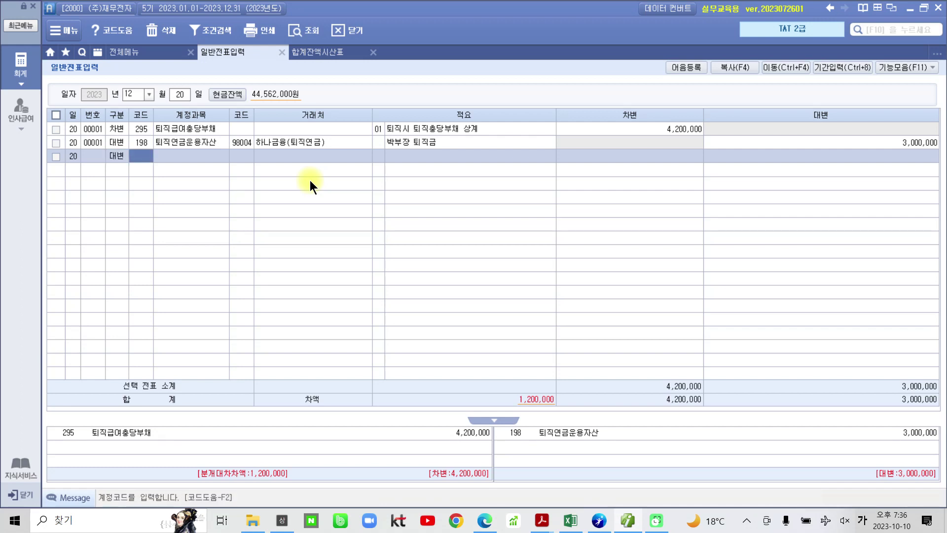
text(103)
key(Return)
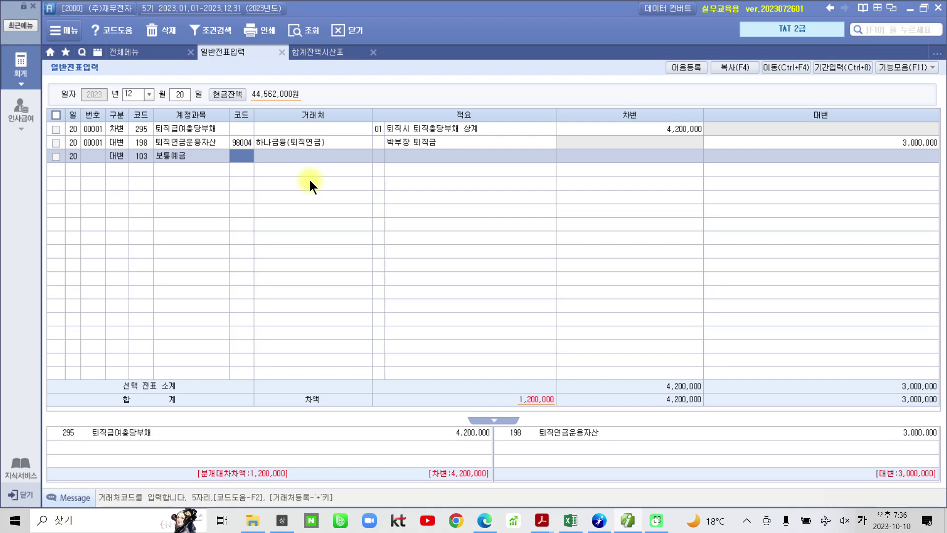
text(한국)
key(Return)
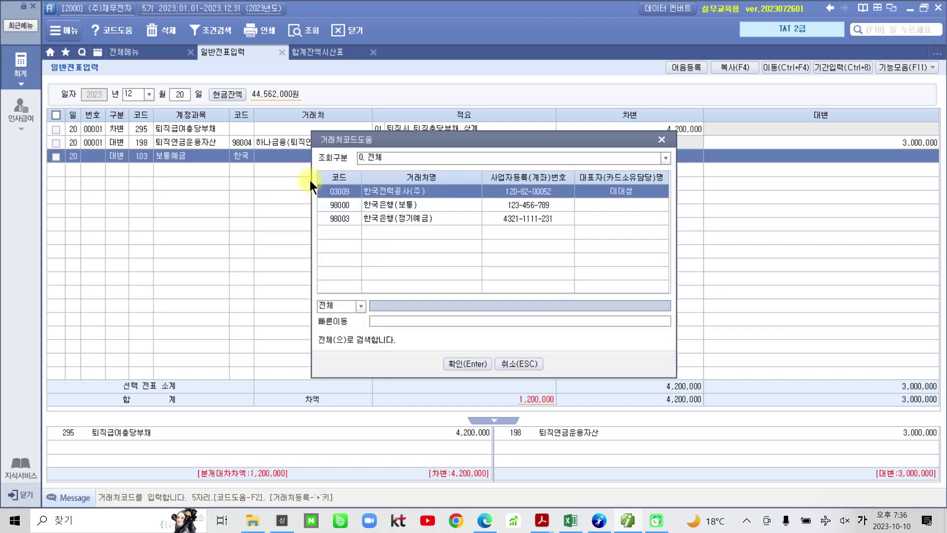
key(Down)
key(Return)
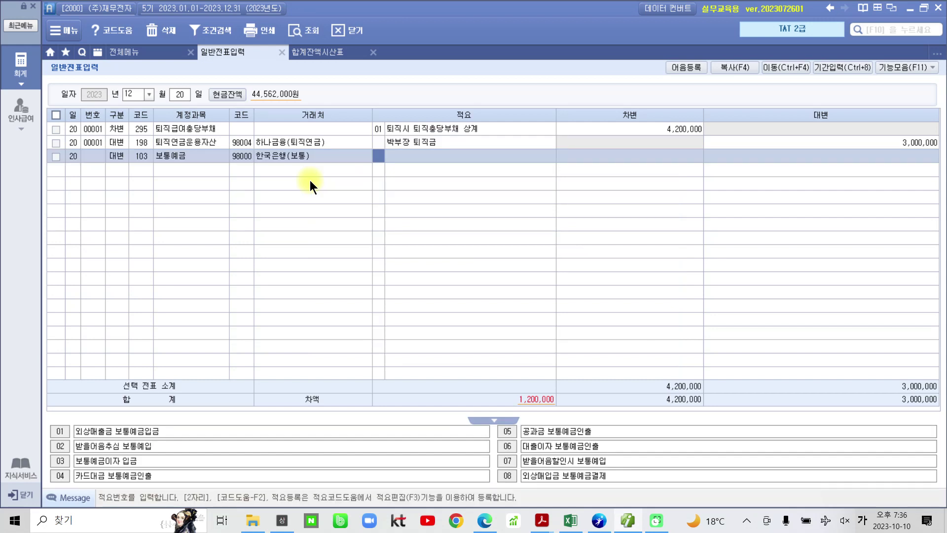
- Repeat the retiring manager's name and 퇴직금 as the 적요 of the 보통예금 line, with a credit amount of 1,193,470
key(Return)
key(Return)
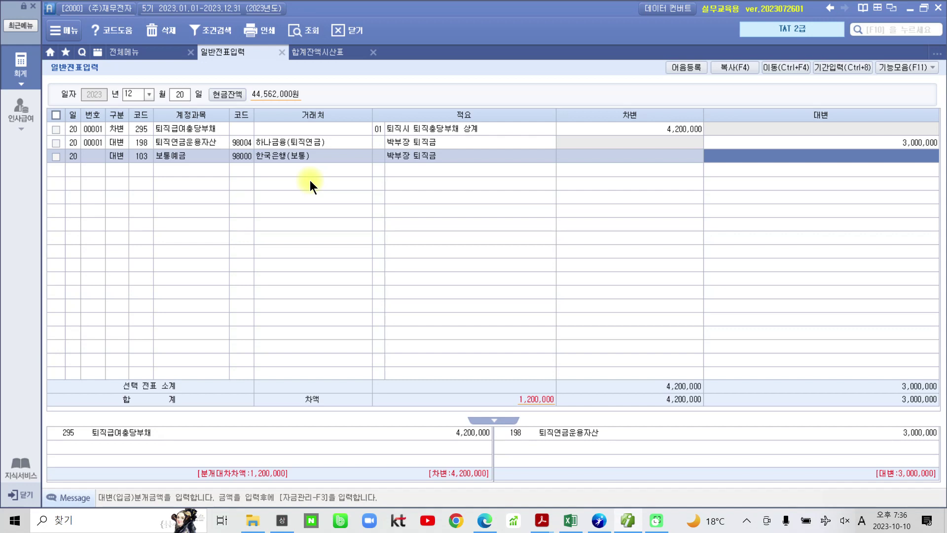
text(1,193,470)
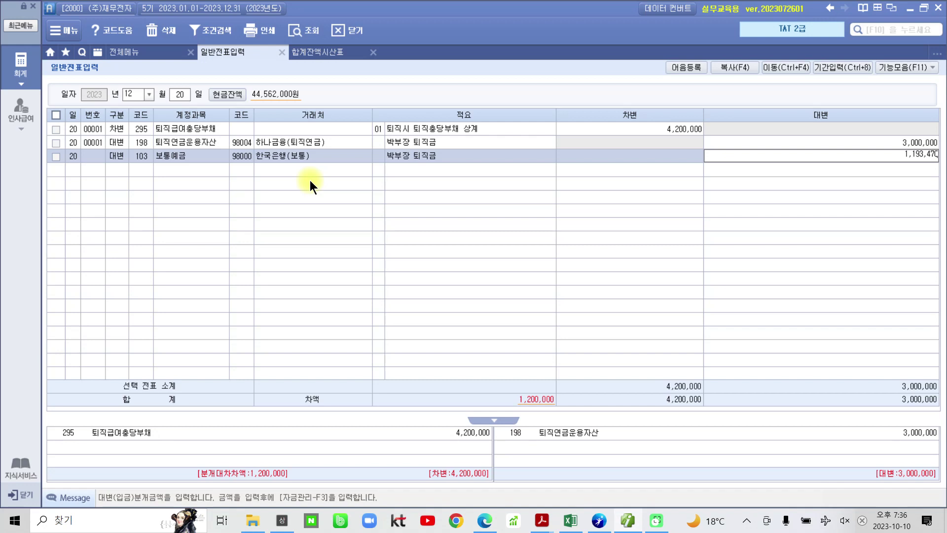
key(Return)
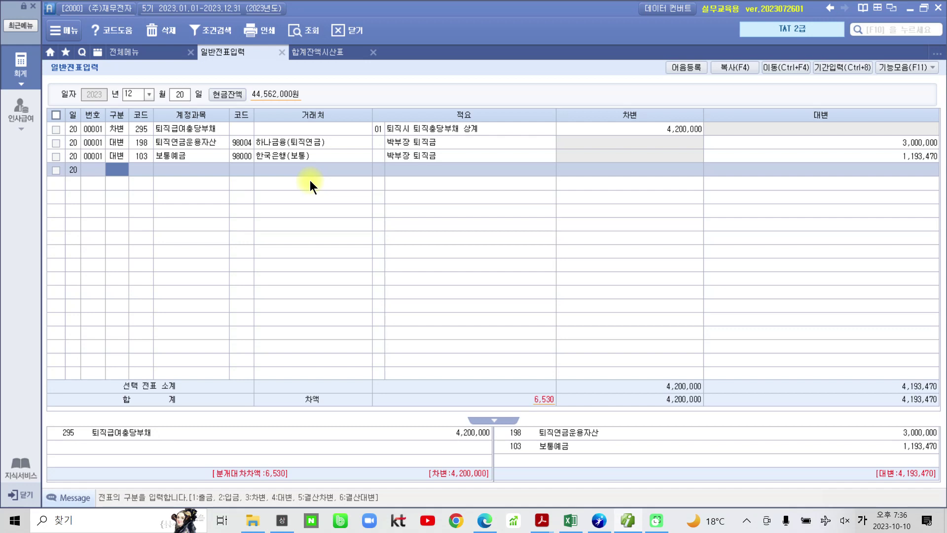
- Add a credit (대변) line for account 254 예수금, leaving its 거래처 and memo code blank
text(4)
key(Return)
text(예수)
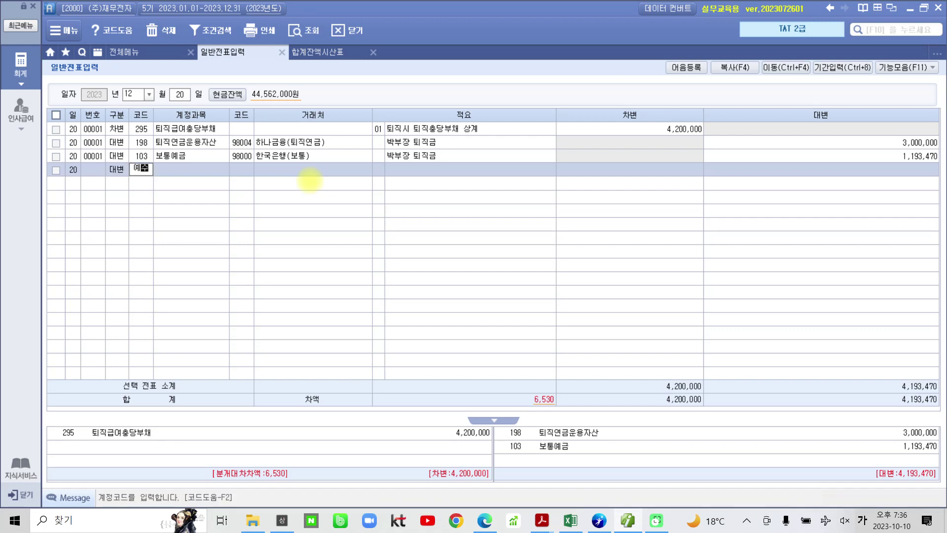
key(Return)
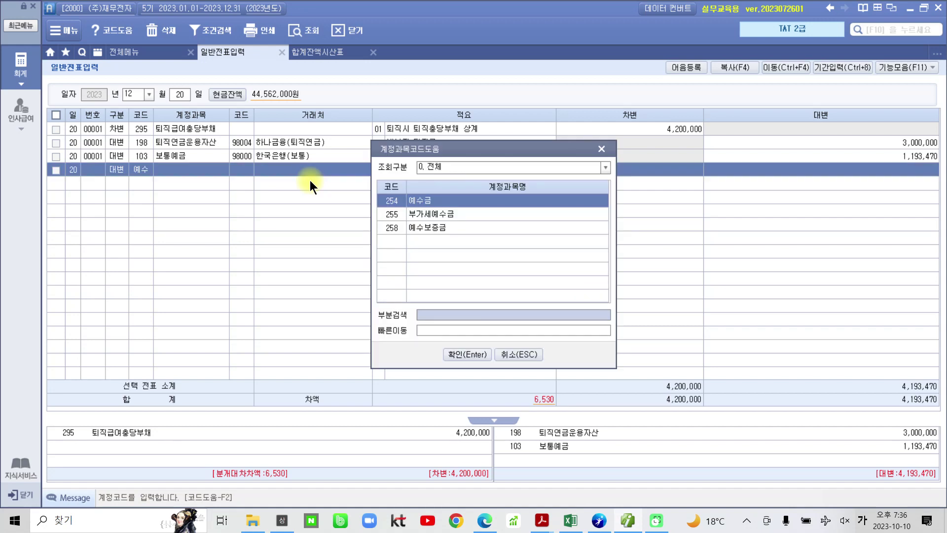
key(Return)
key(Return)
key(Return)
key(Return)
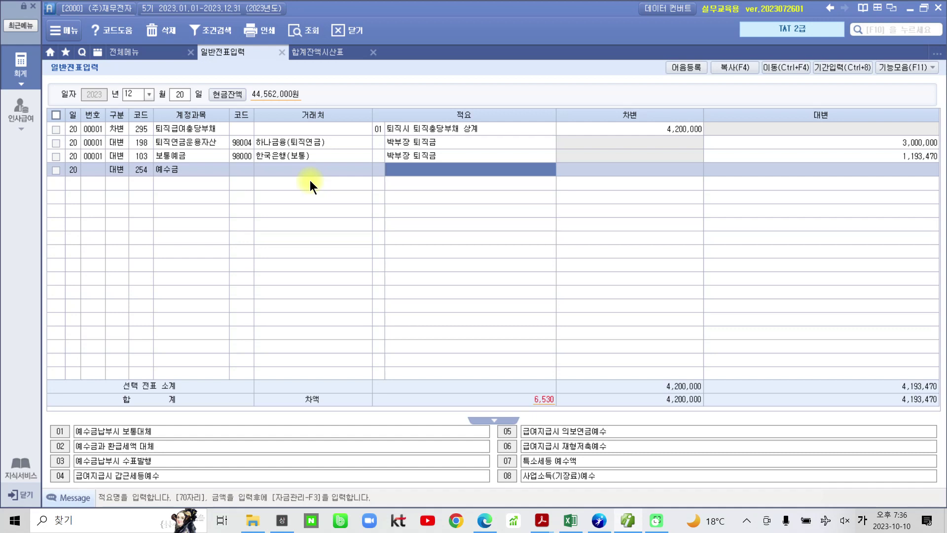
- Enter 퇴직금지급 소득세 as the 적요 of the 예수금 line, with a credit amount of 6,530
text(퇴)
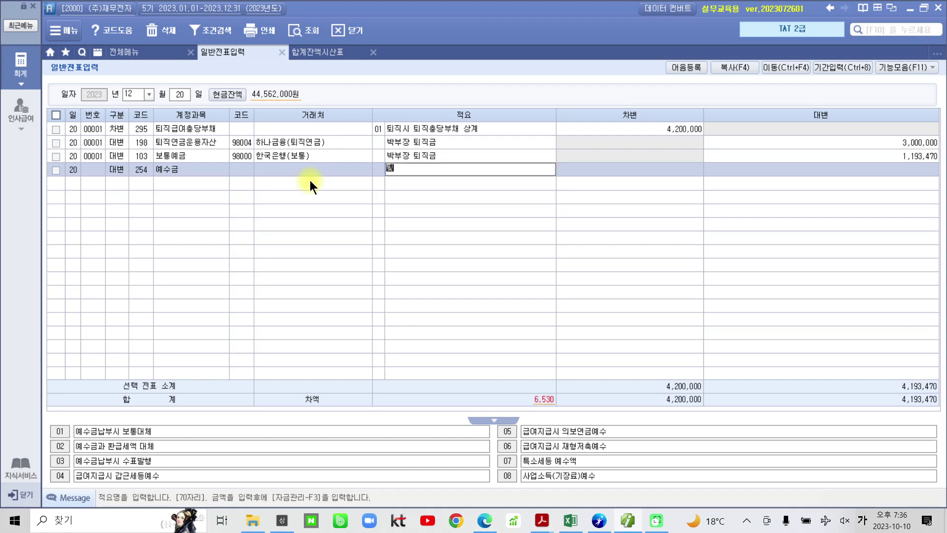
text(직금지급 소득세)
key(Return)
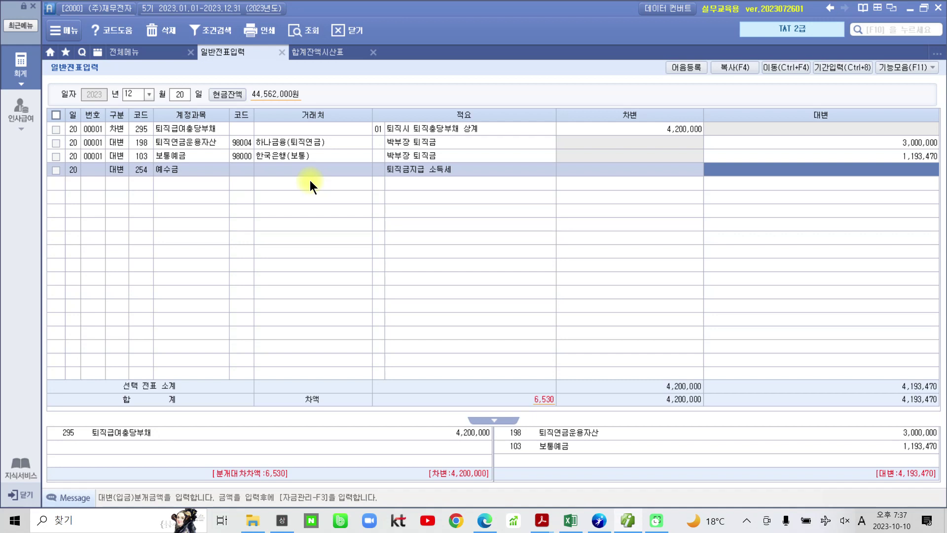
text(6,530)
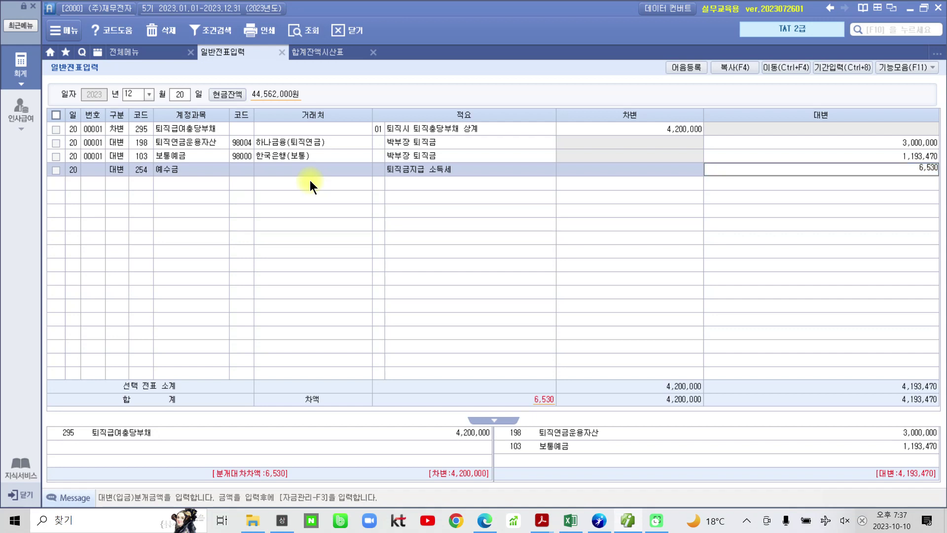
key(Return)
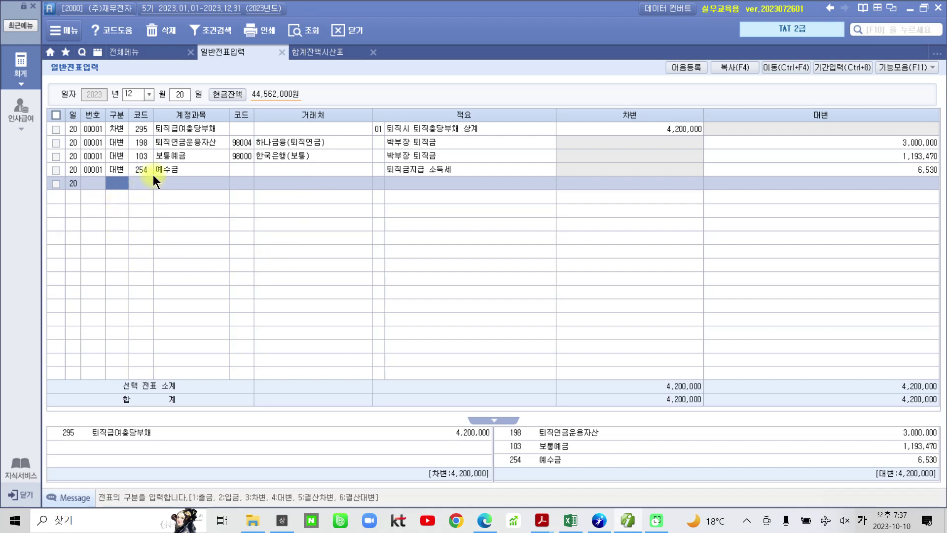
- Review the December 20 voucher line by line, from the 예수금 line up to the 퇴직급여충당부채 line
key(Up)
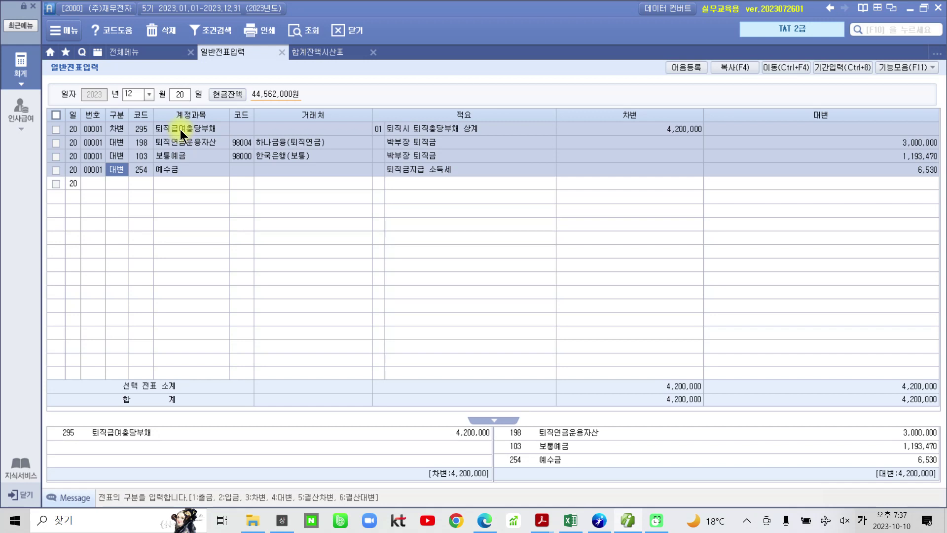
key(Up)
key(Up)
key(Up)
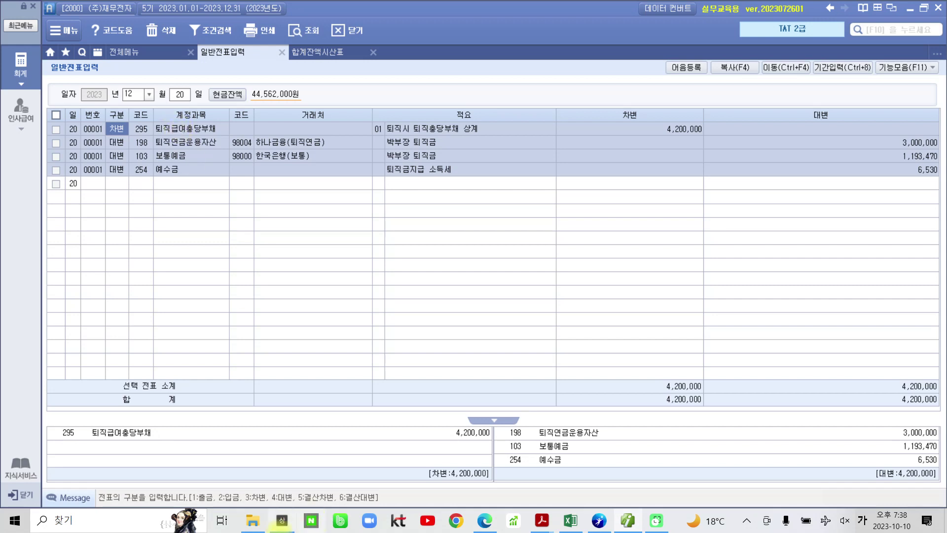
- Switch to the textbook PDF 02부 1장(147~200) and read the 수행과제 풀이 solutions for 8월 2일, 8월 5일 and 8월 20일
mouse_move(542, 524)
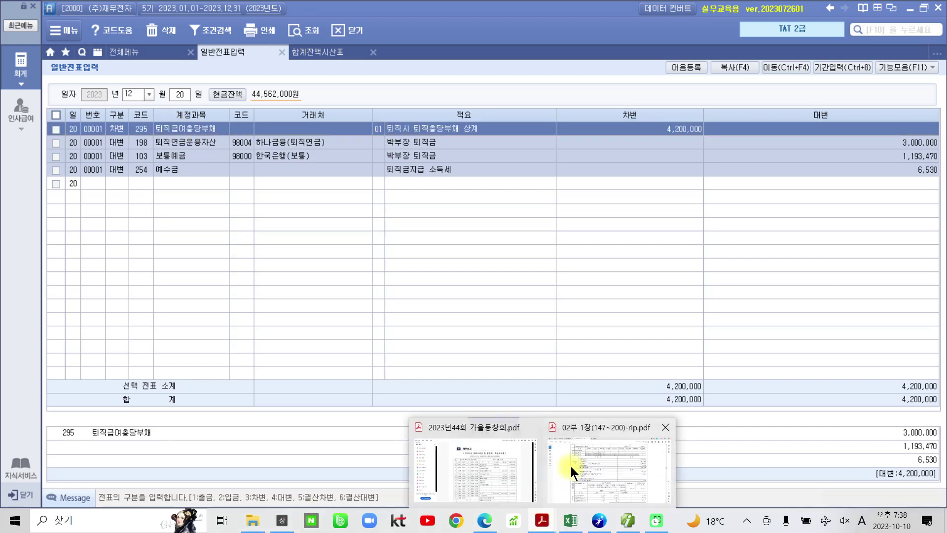
click(570, 466)
scroll(515, 428, down, 15)
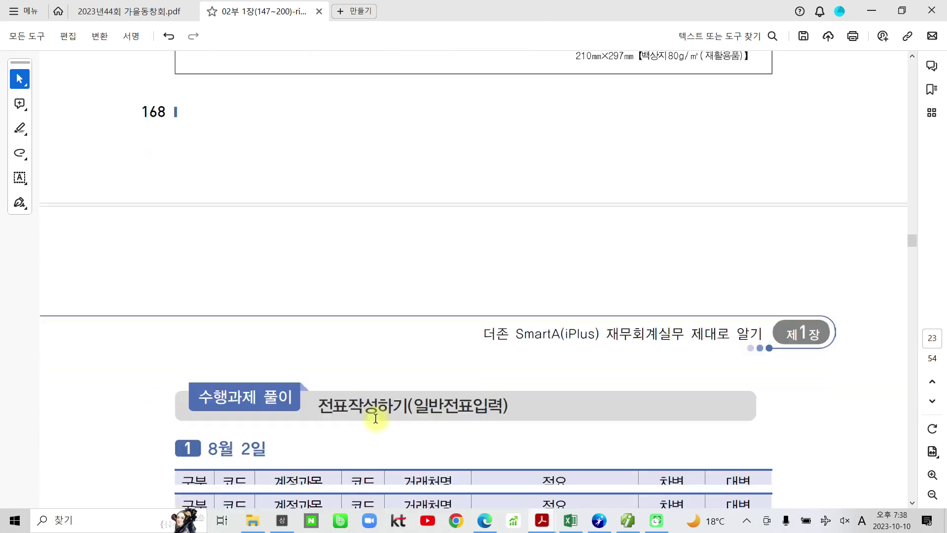
scroll(376, 418, down, 3)
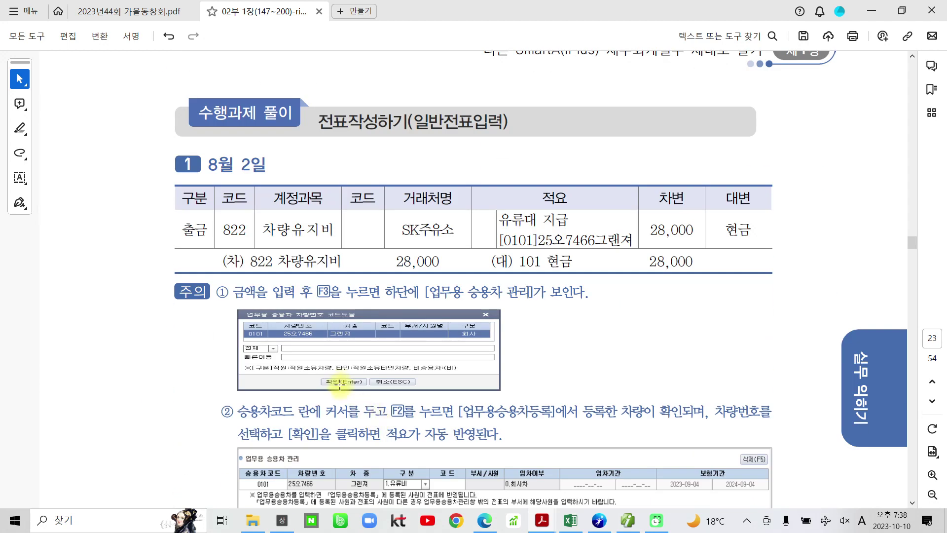
scroll(309, 398, down, 3)
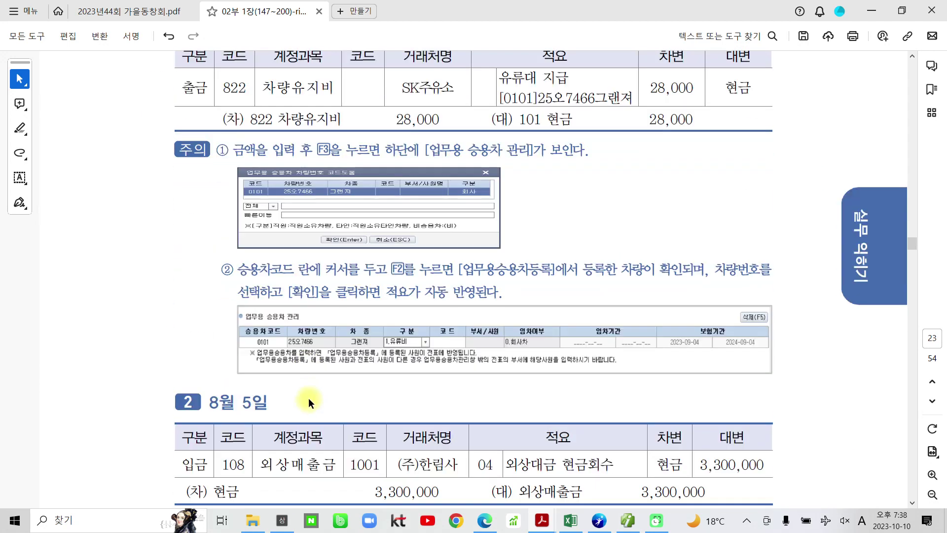
scroll(309, 394, down, 6)
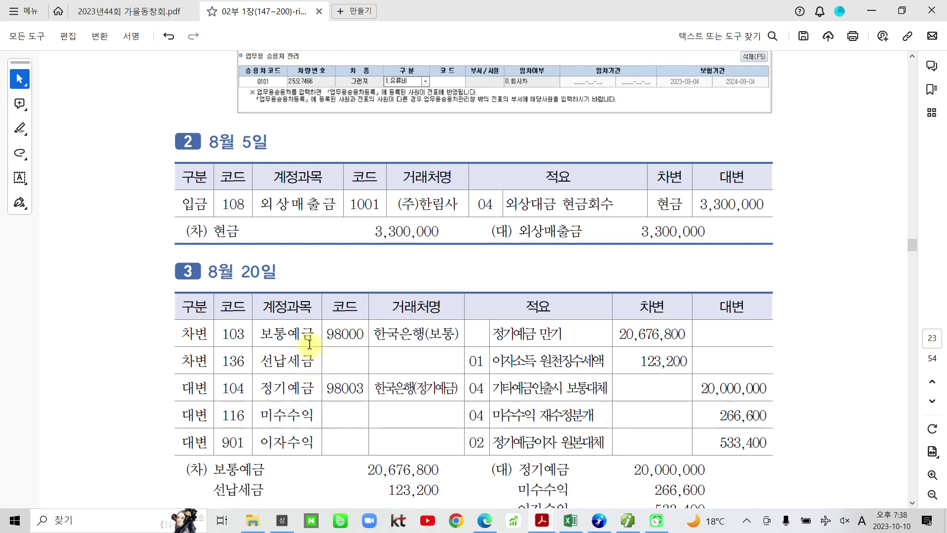
scroll(309, 344, down, 1)
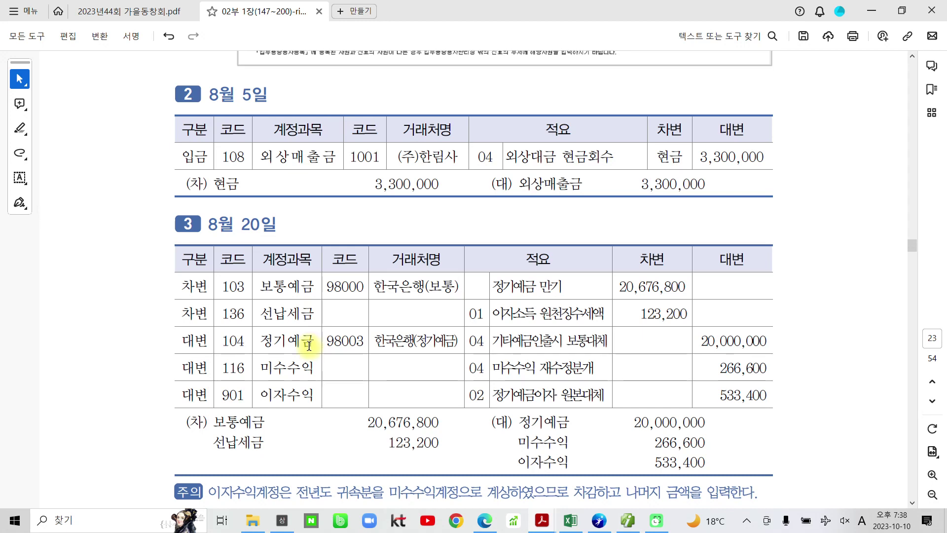
scroll(308, 344, down, 3)
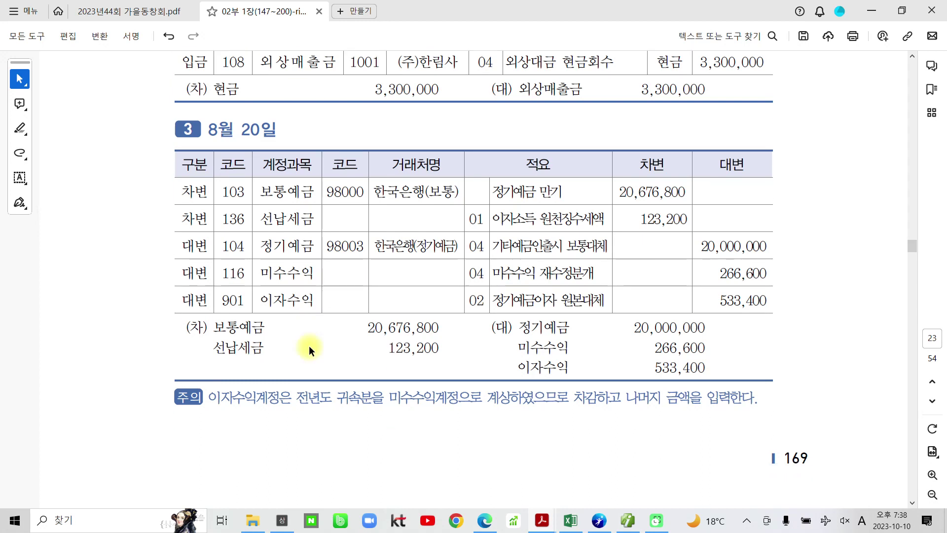
scroll(308, 345, down, 1)
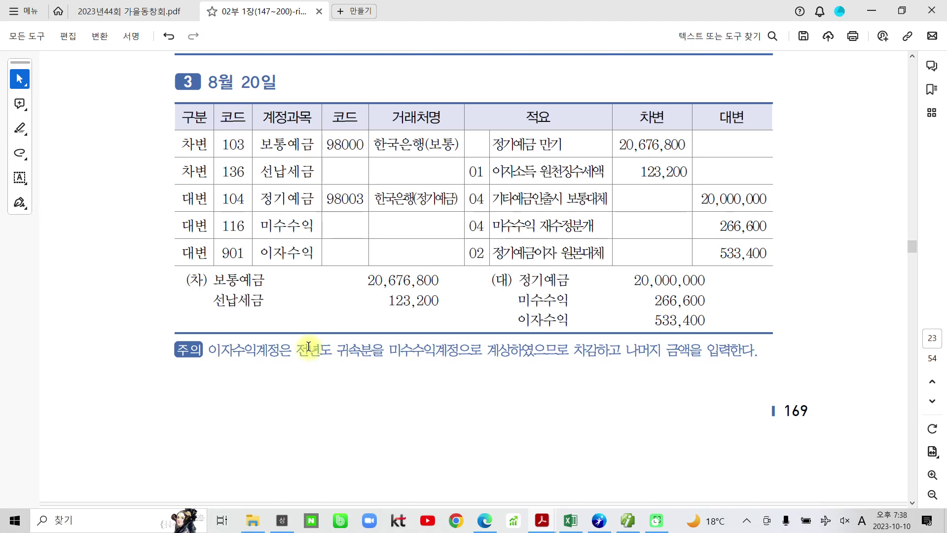
scroll(307, 348, down, 1)
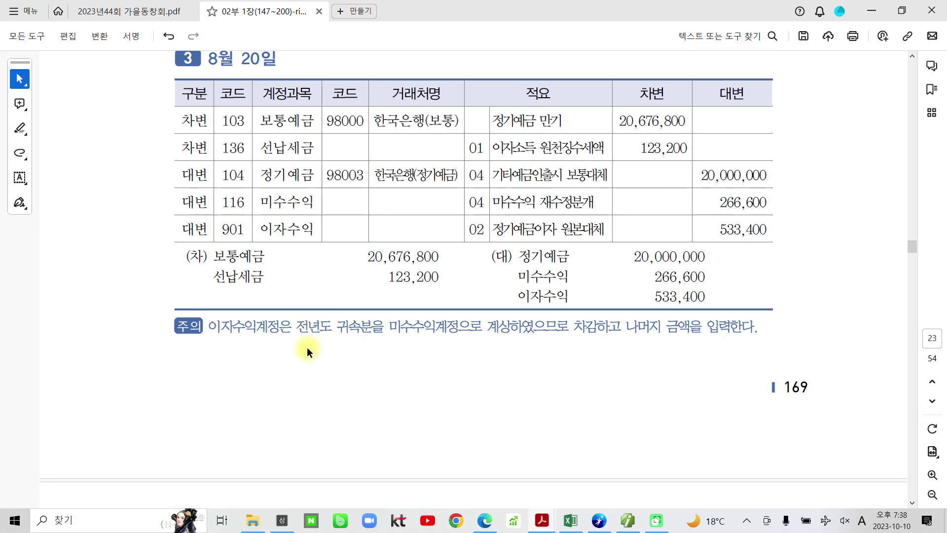
scroll(306, 347, down, 2)
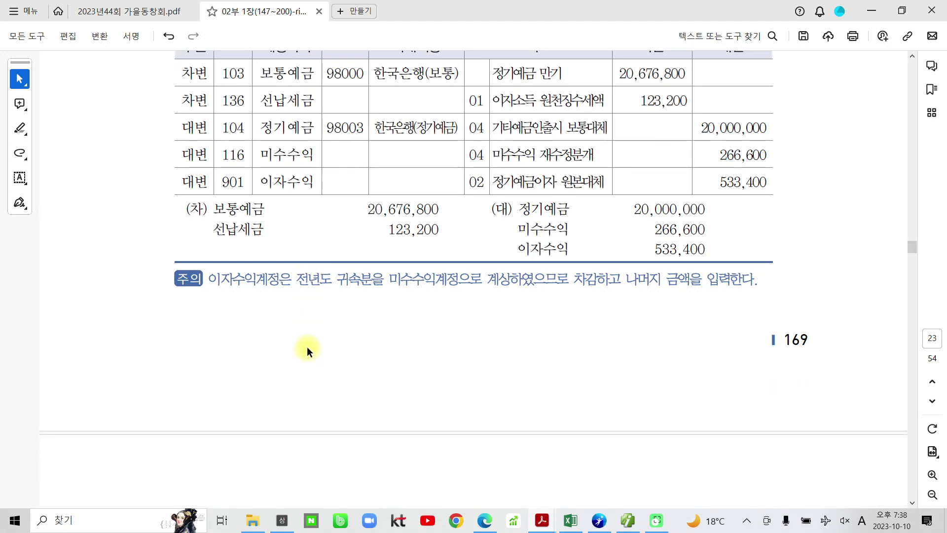
scroll(306, 349, down, 2)
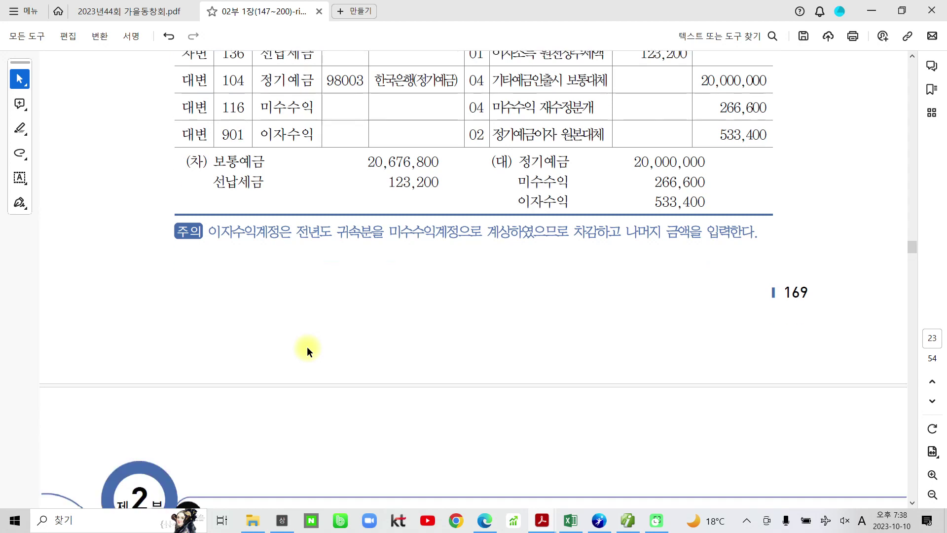
- Examine the 8월 31일 solution and the 8월 거래내역 수행 완료화면 in the textbook
scroll(306, 348, down, 8)
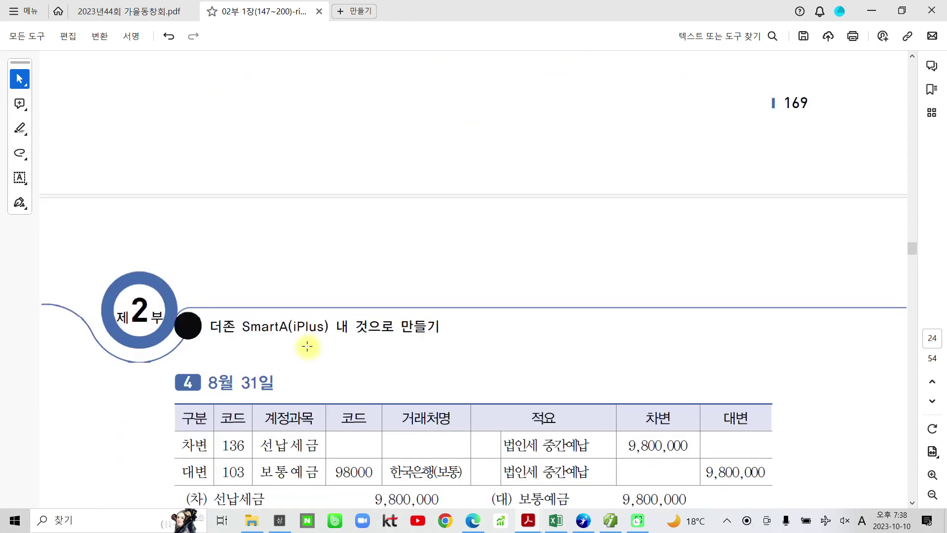
scroll(307, 348, down, 4)
scroll(307, 345, down, 1)
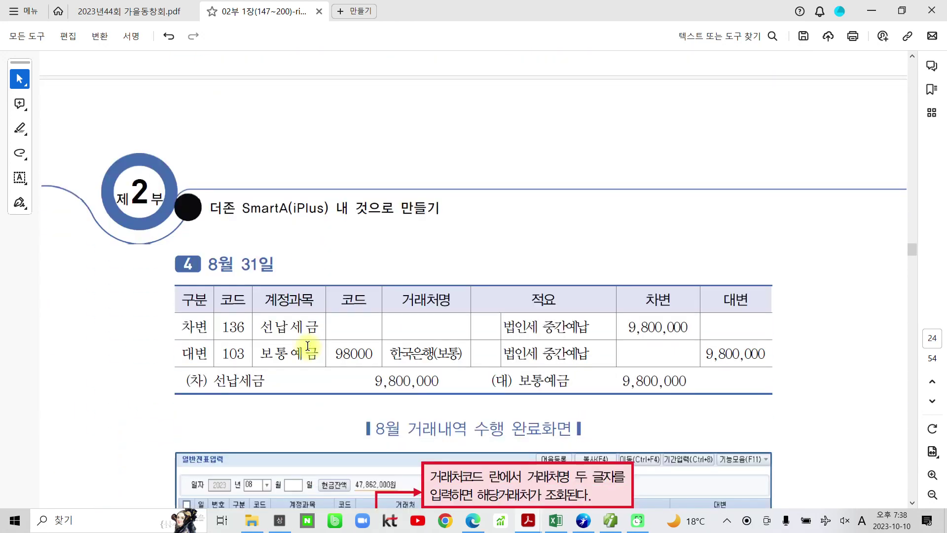
scroll(307, 345, down, 3)
scroll(306, 345, down, 2)
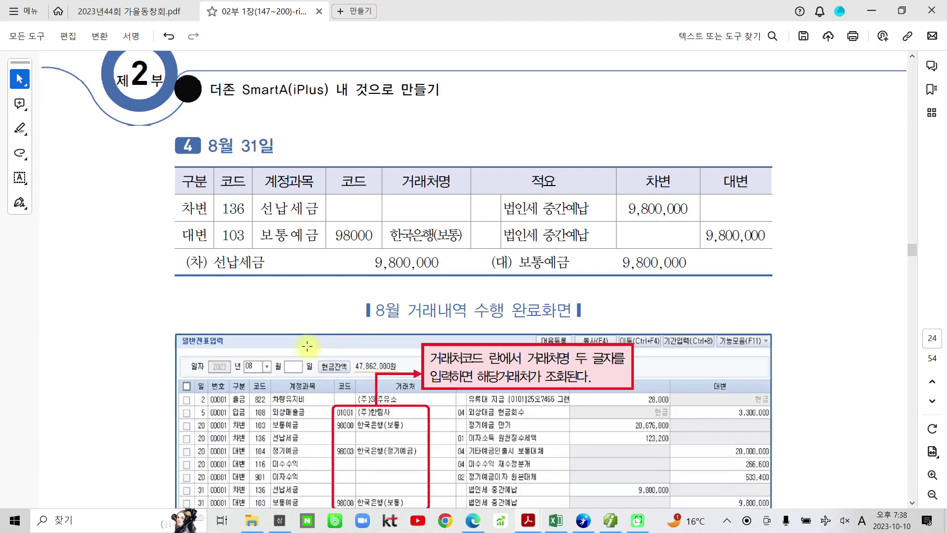
scroll(306, 346, down, 4)
scroll(306, 346, down, 2)
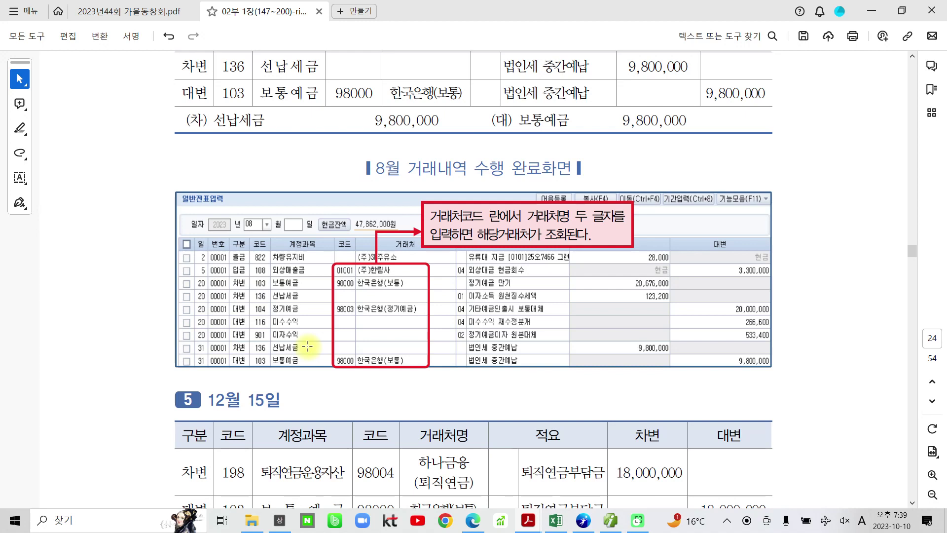
- Examine the textbook's 12월 15일 and 12월 20일 solutions and the 12월 거래내역 수행 완료화면 that follows them
scroll(307, 346, down, 6)
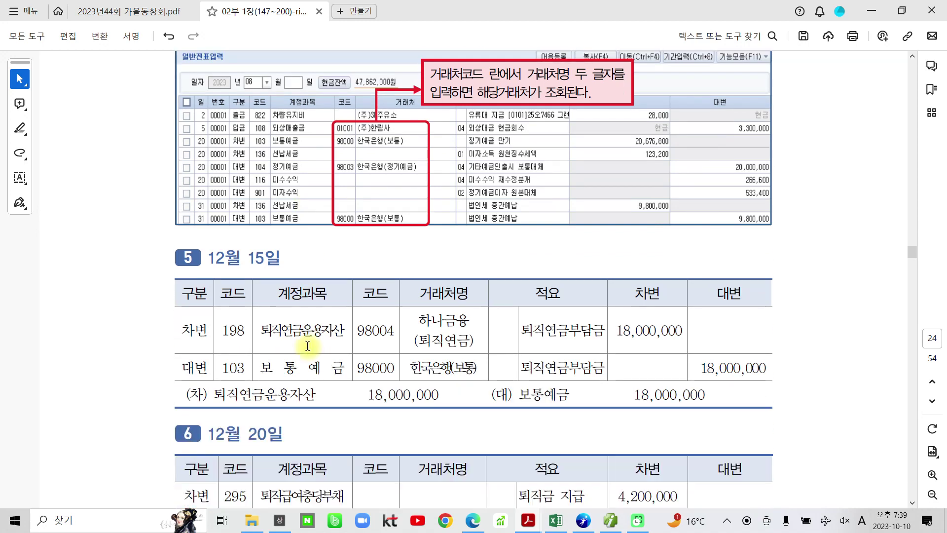
scroll(307, 345, down, 3)
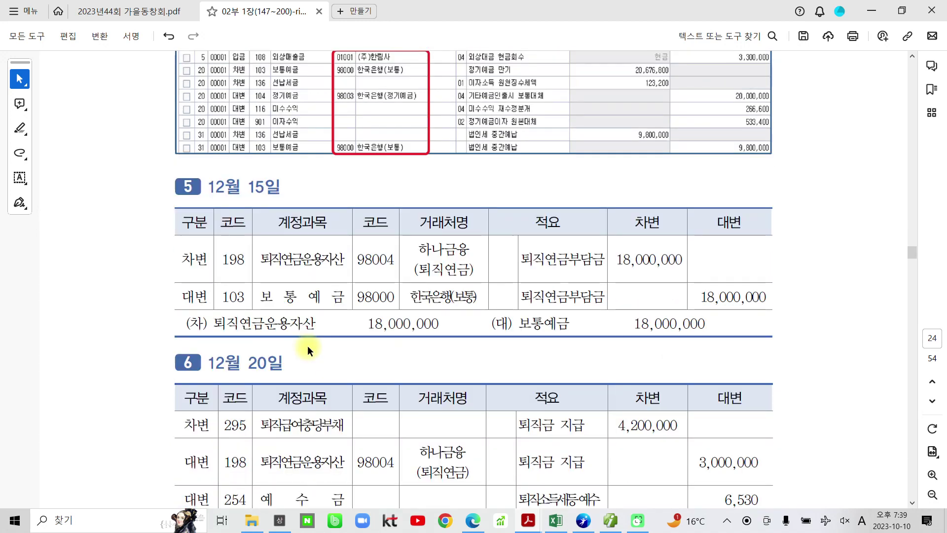
scroll(307, 345, down, 5)
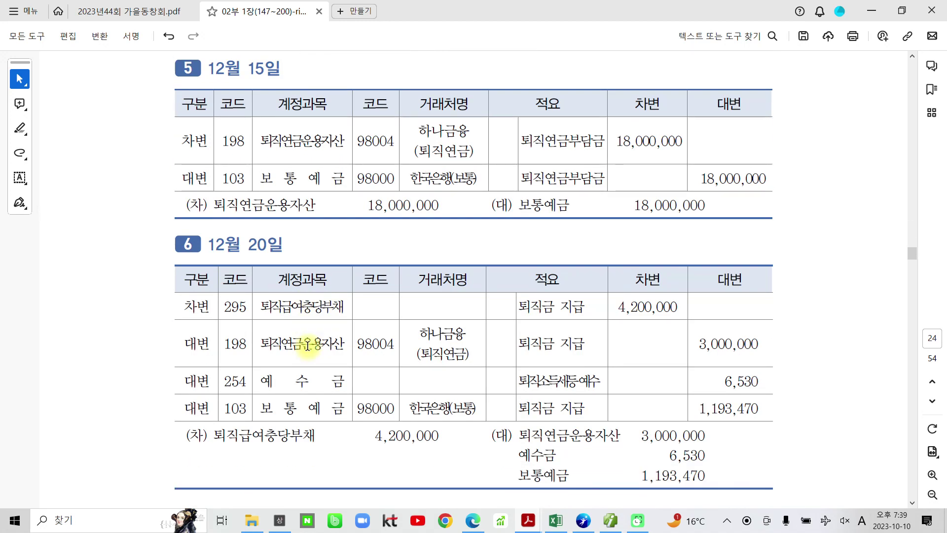
scroll(307, 345, down, 3)
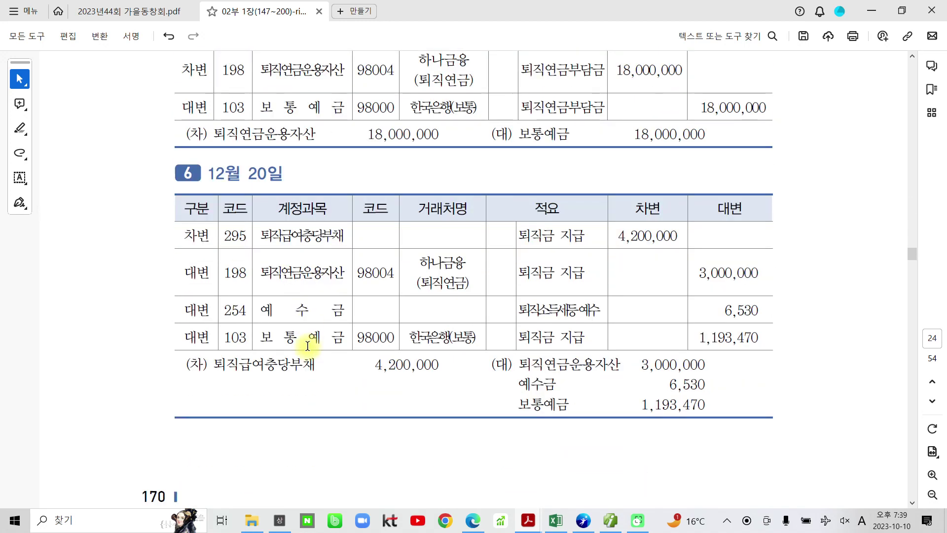
scroll(307, 345, down, 2)
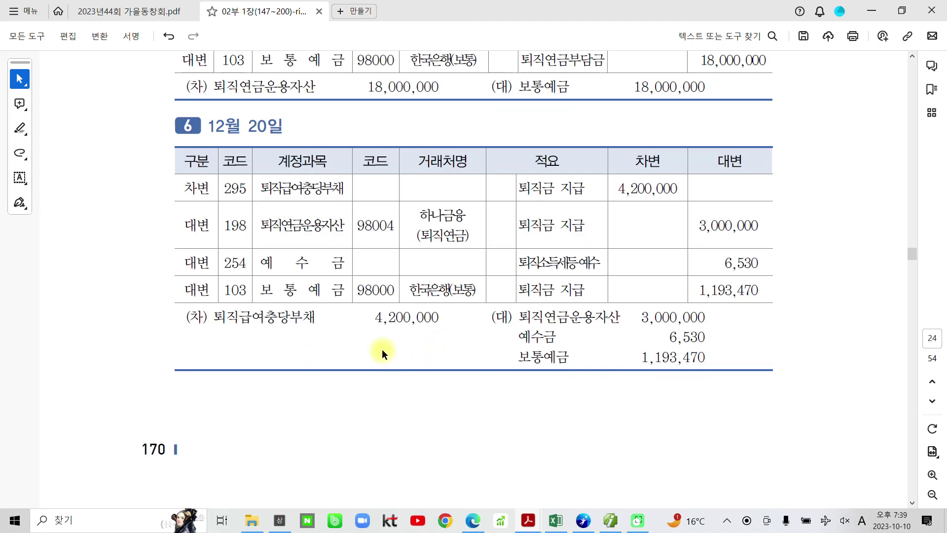
scroll(376, 345, down, 5)
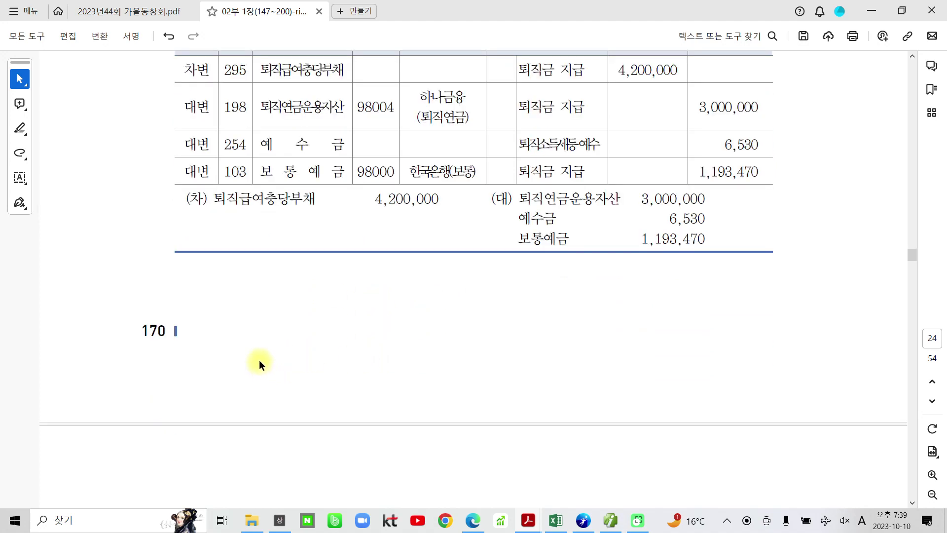
scroll(261, 358, down, 2)
scroll(261, 360, down, 3)
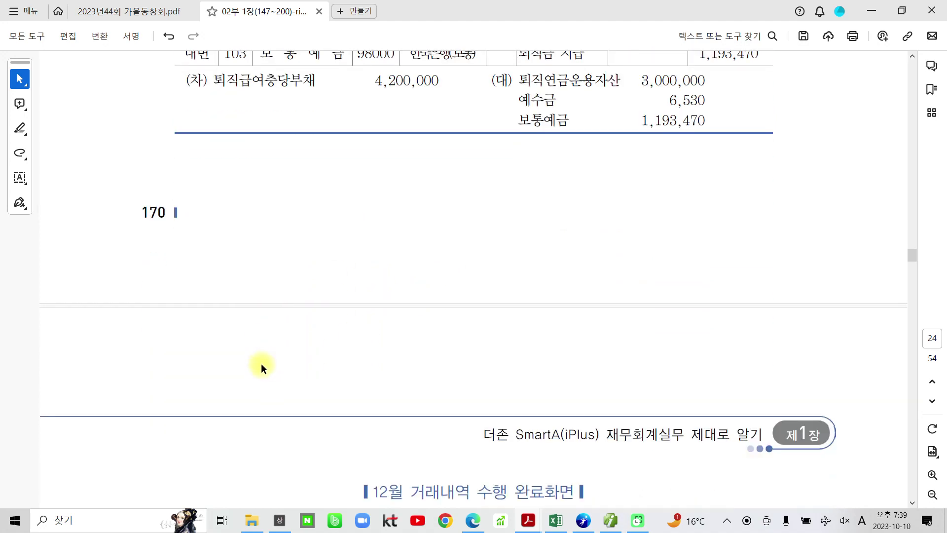
scroll(262, 367, down, 6)
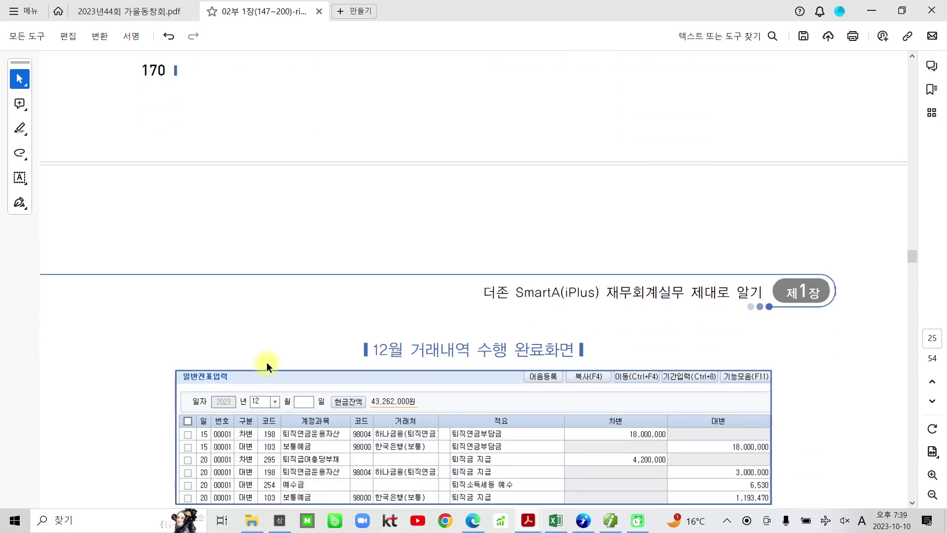
- Highlight the section 04 heading 정규증명서류(적격증빙)의 이해, just after the 12월 거래내역 수행 완료화면
scroll(266, 362, down, 12)
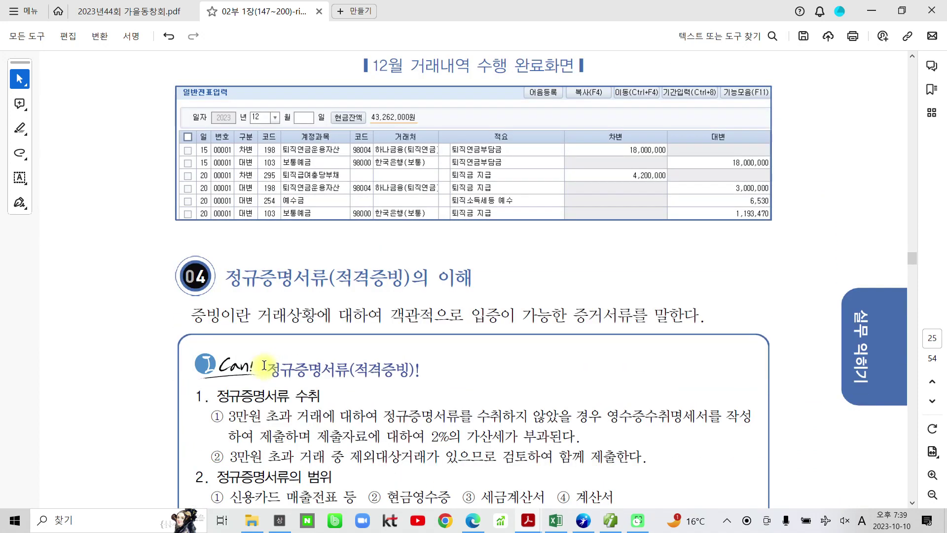
scroll(267, 359, down, 2)
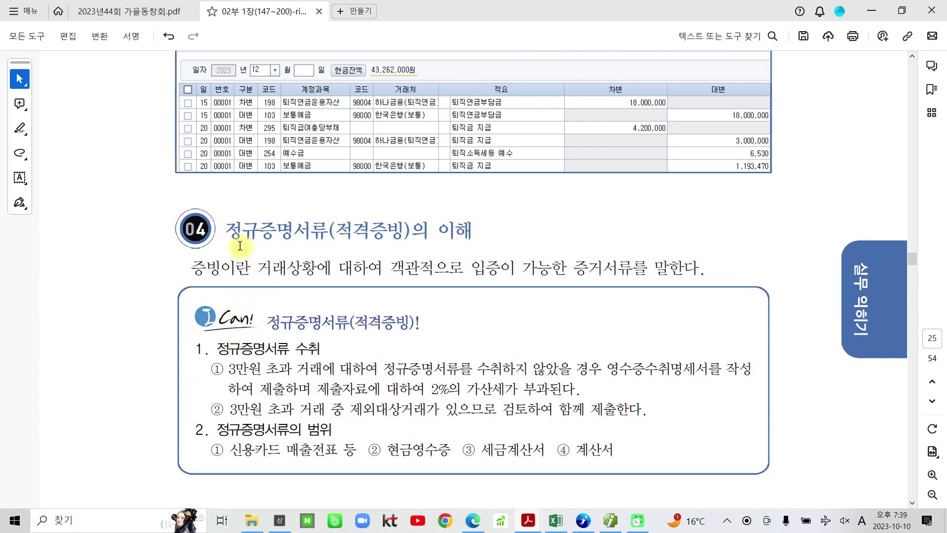
drag(225, 230, 472, 229)
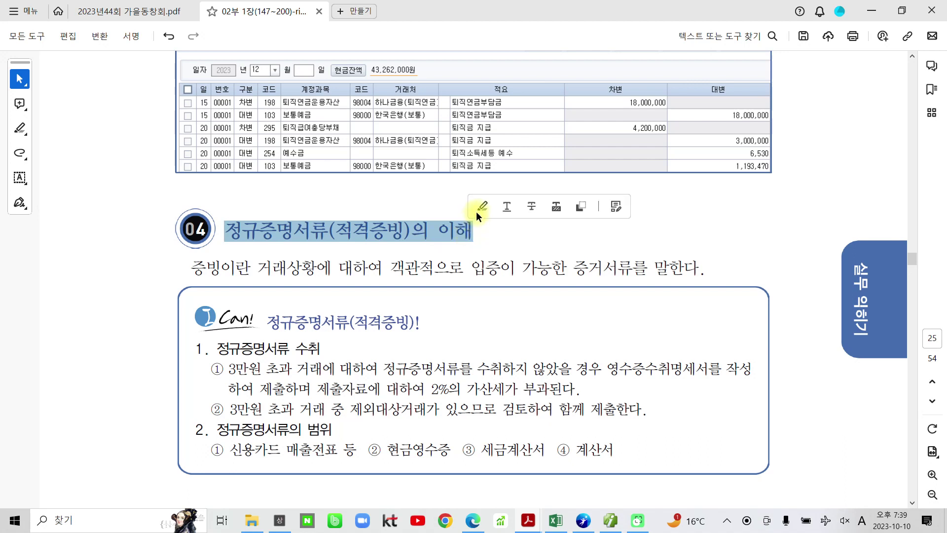
click(481, 208)
- Read the document types listed under 정규증명서류의 범위, from 신용카드 매출전표 등 to 계산서
scroll(364, 362, down, 2)
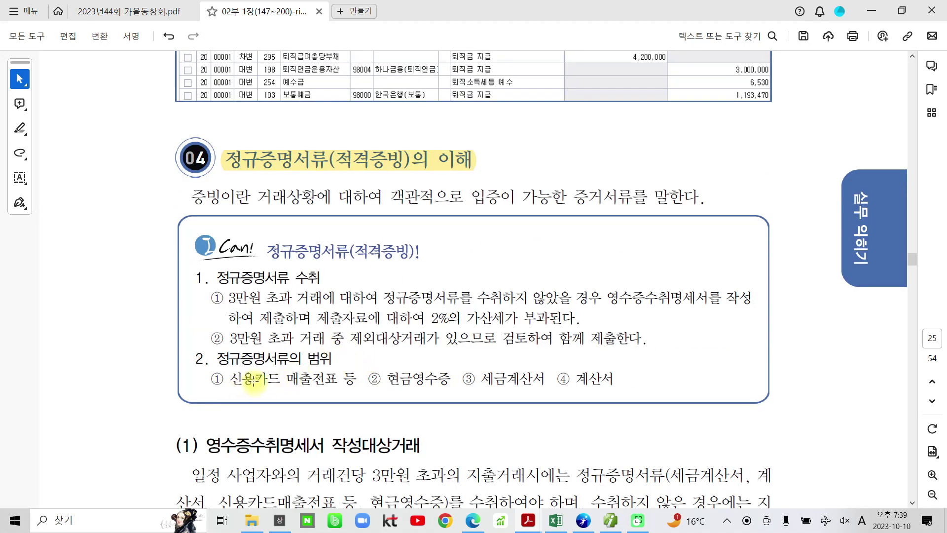
drag(253, 362, 353, 366)
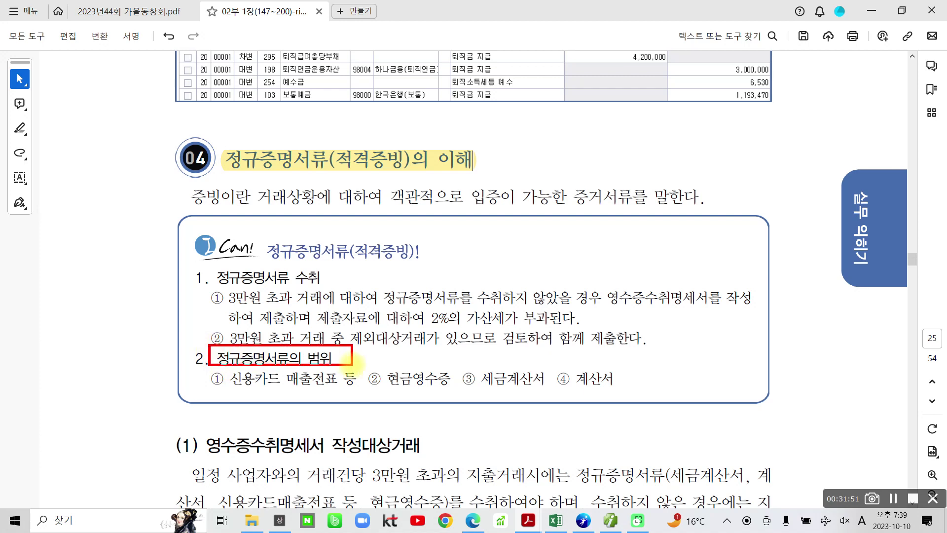
drag(232, 391, 615, 390)
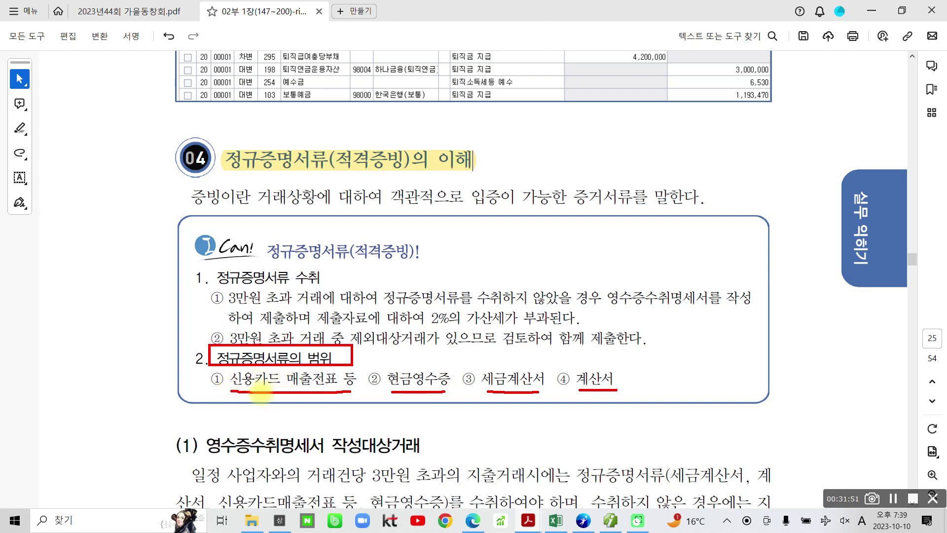
- Highlight the subsection (1) heading 영수증수취명세서 작성대상거래
scroll(270, 400, down, 1)
scroll(270, 401, down, 4)
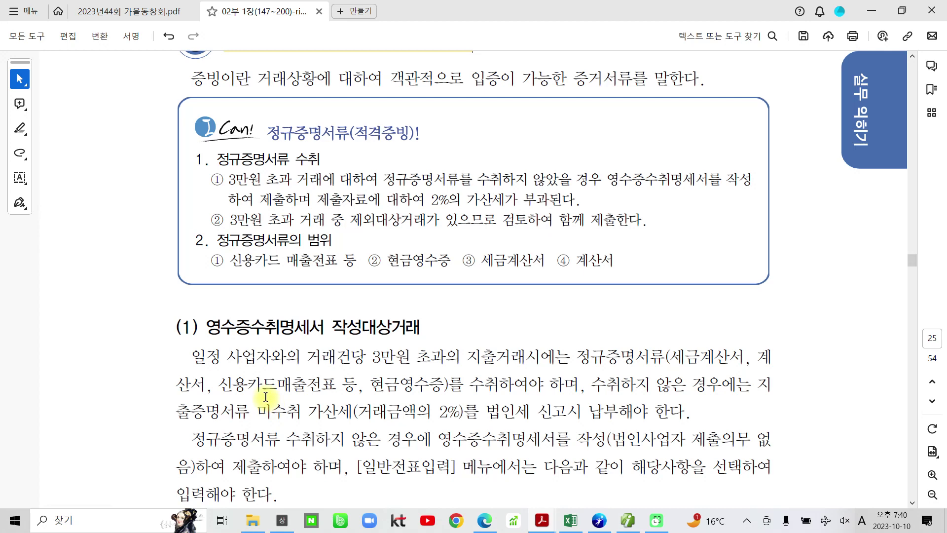
scroll(268, 389, down, 3)
drag(207, 255, 381, 257)
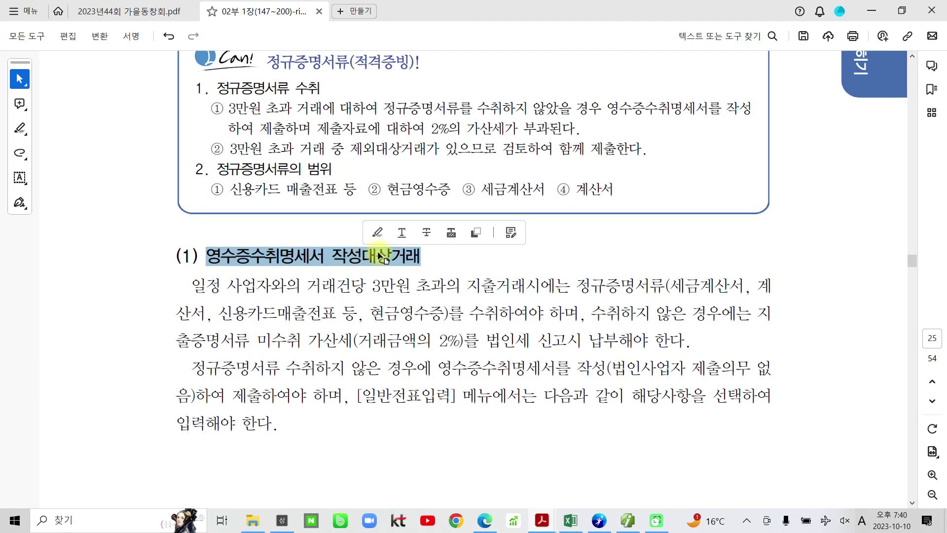
click(378, 231)
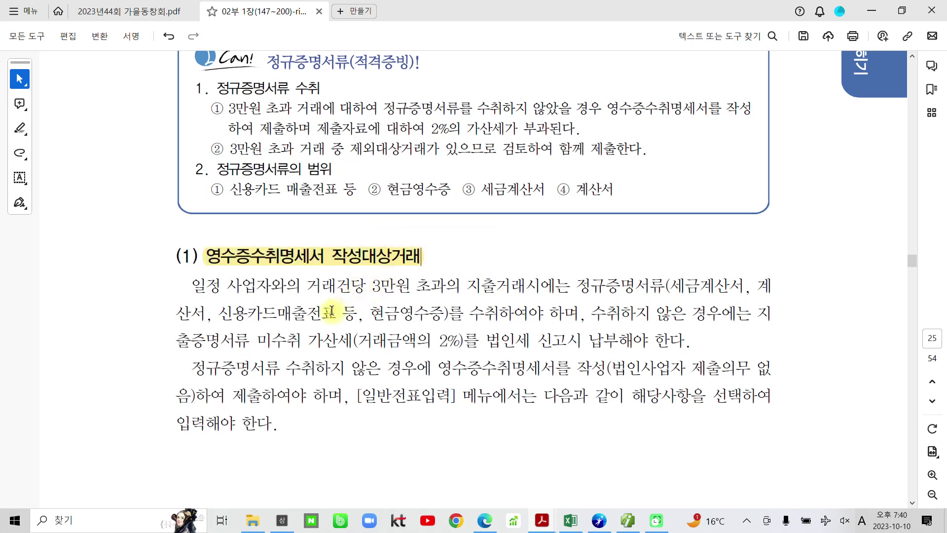
- Highlight the phrase 거래건당 3만원 초과의 in the first paragraph of subsection (1)
scroll(323, 379, down, 3)
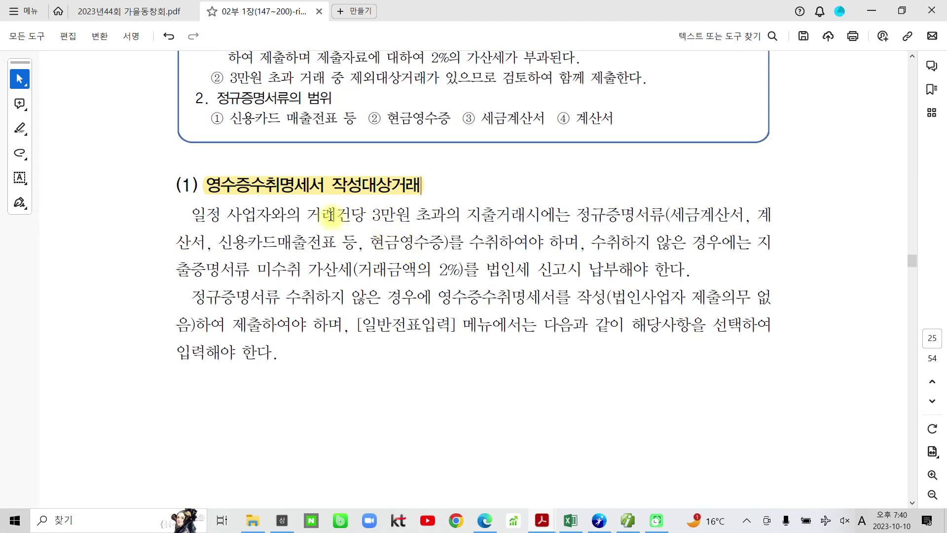
drag(307, 216, 460, 216)
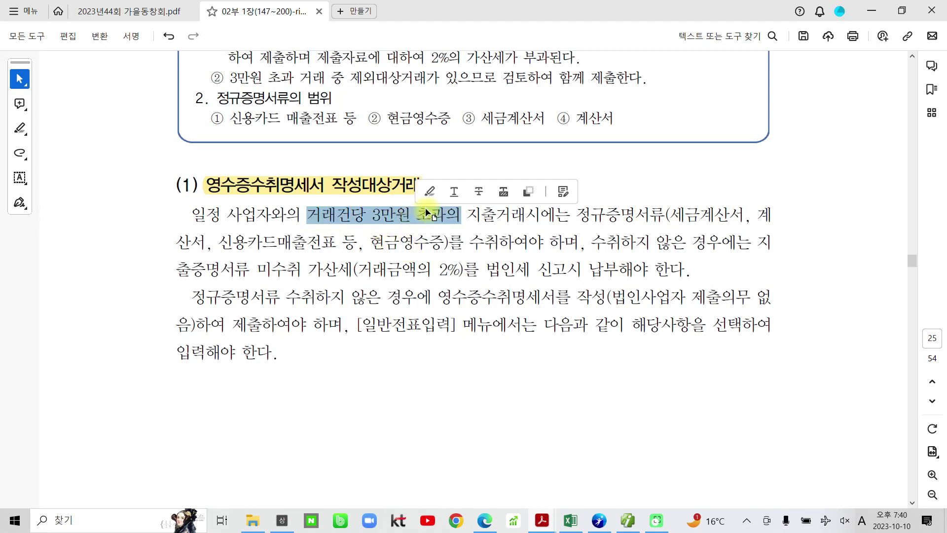
click(430, 188)
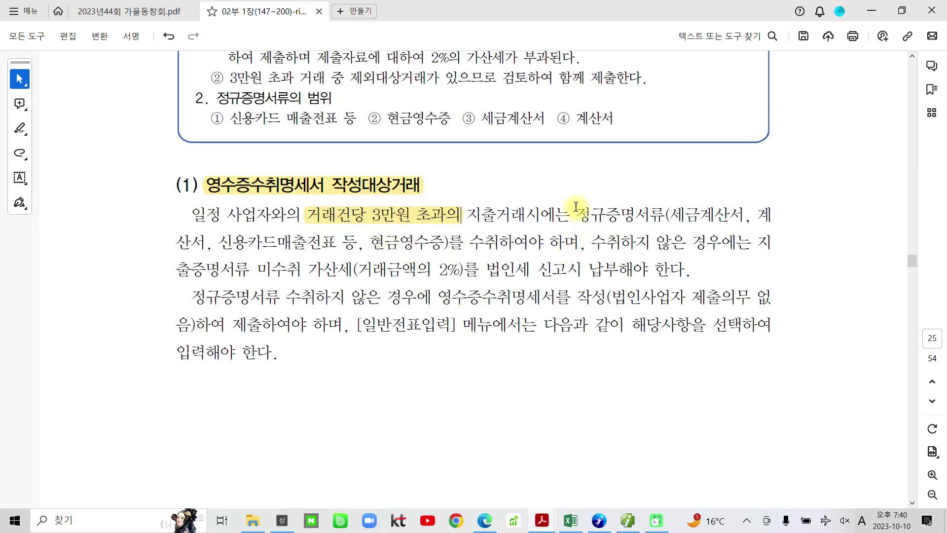
drag(576, 208, 661, 210)
click(416, 247)
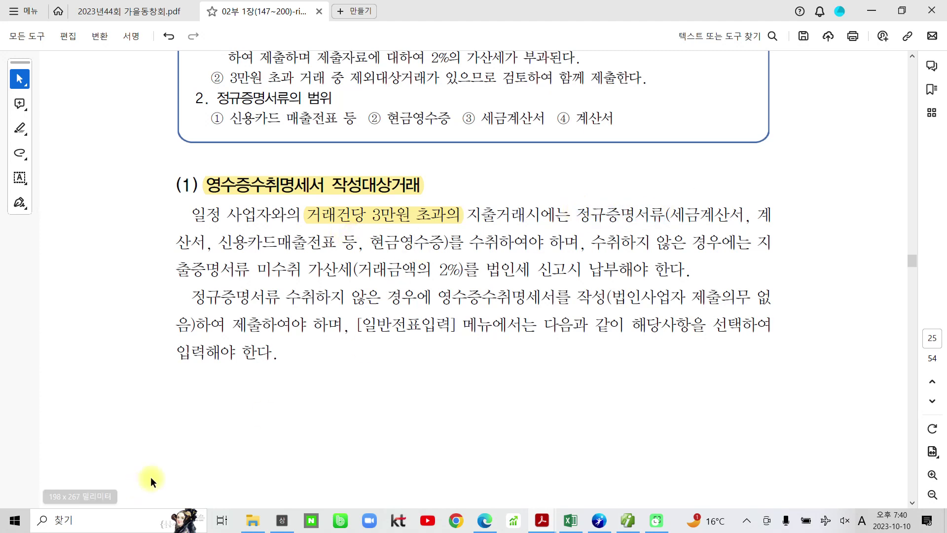
- Reread the 정규증명서류(적격증빙) box and the paragraphs on which transactions need an 영수증수취명세서
scroll(151, 474, up, 3)
scroll(223, 277, up, 2)
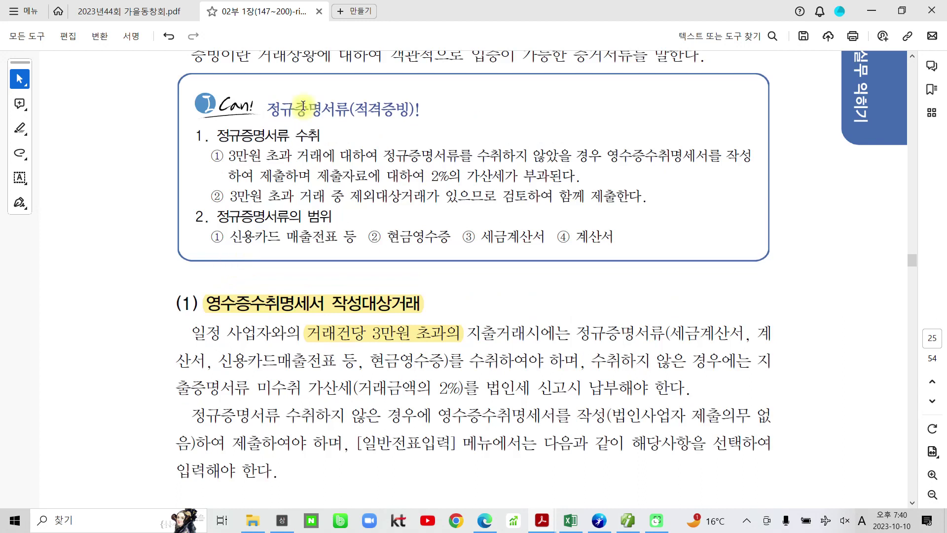
scroll(265, 365, up, 3)
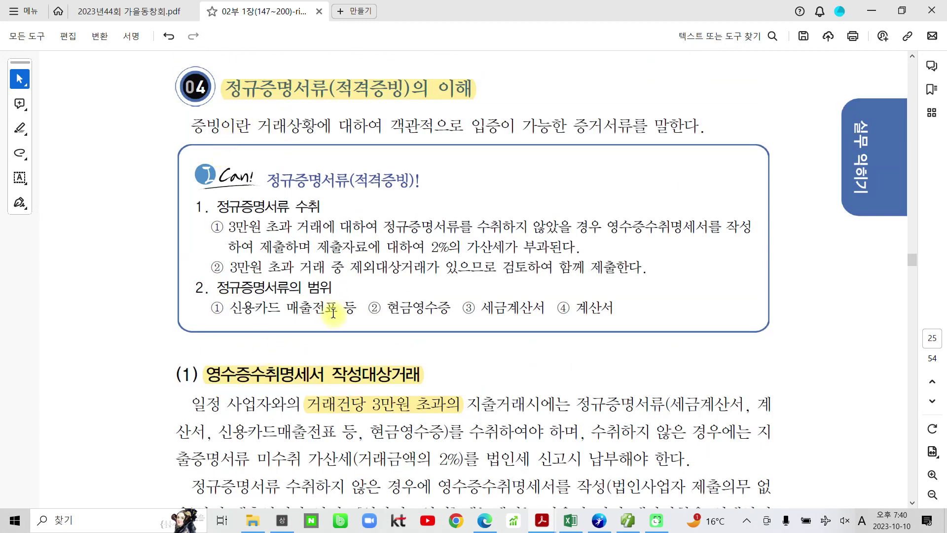
scroll(402, 313, down, 4)
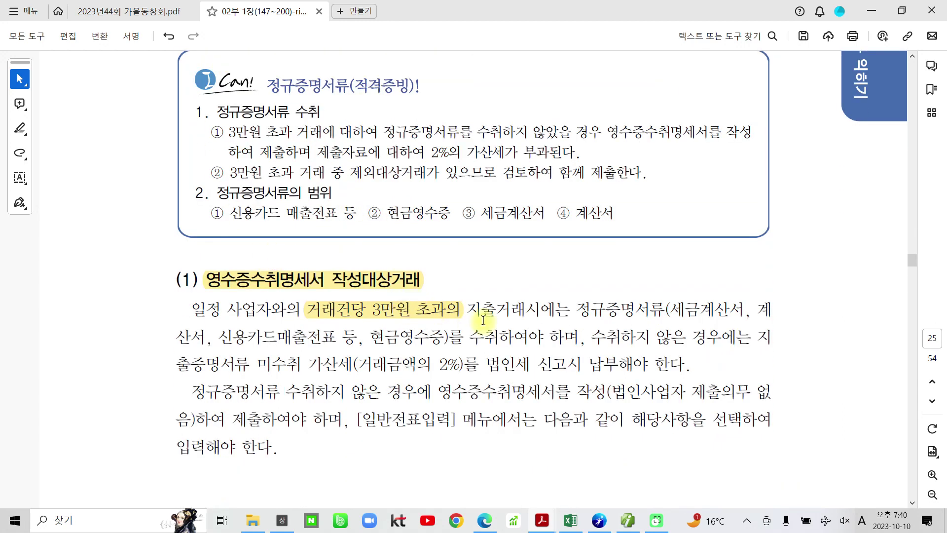
scroll(444, 365, down, 3)
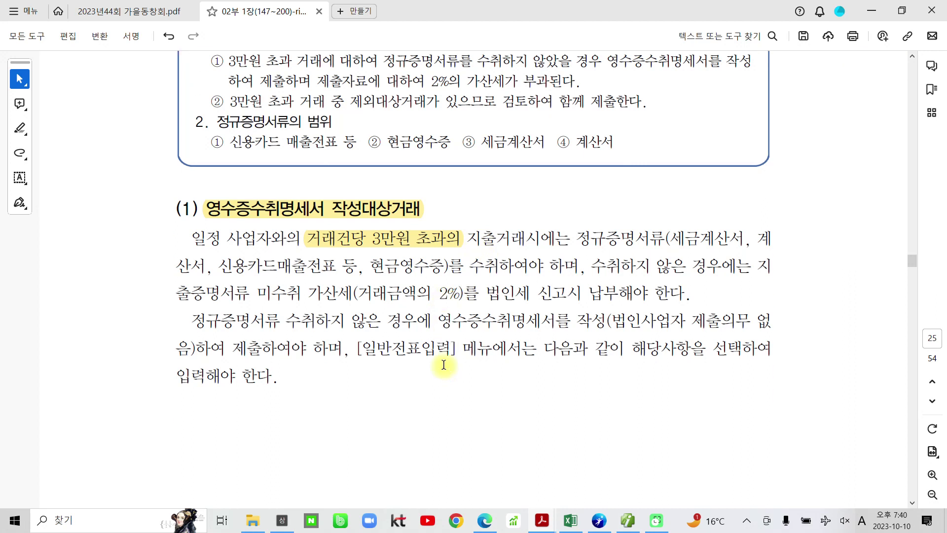
scroll(443, 365, down, 1)
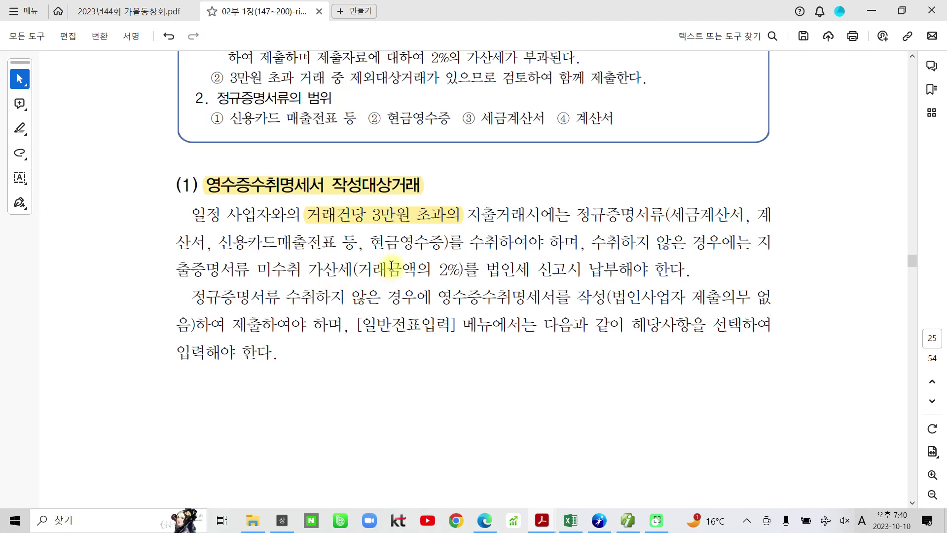
- Highlight 영수증수취명세서를 in the instruction of the 수행과제 영수증수취명세서 작성 거래(명세서제출 대상거래) on the next page
scroll(418, 356, down, 15)
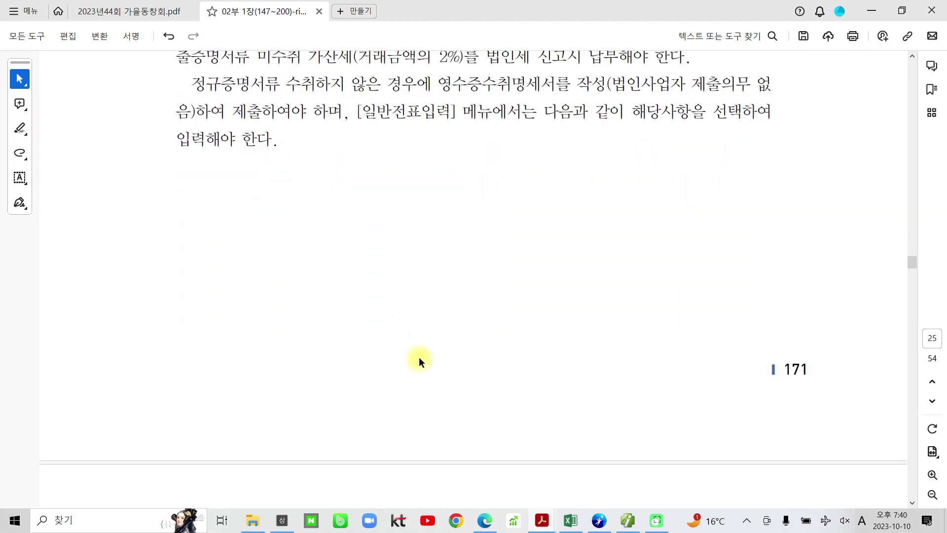
scroll(421, 350, down, 10)
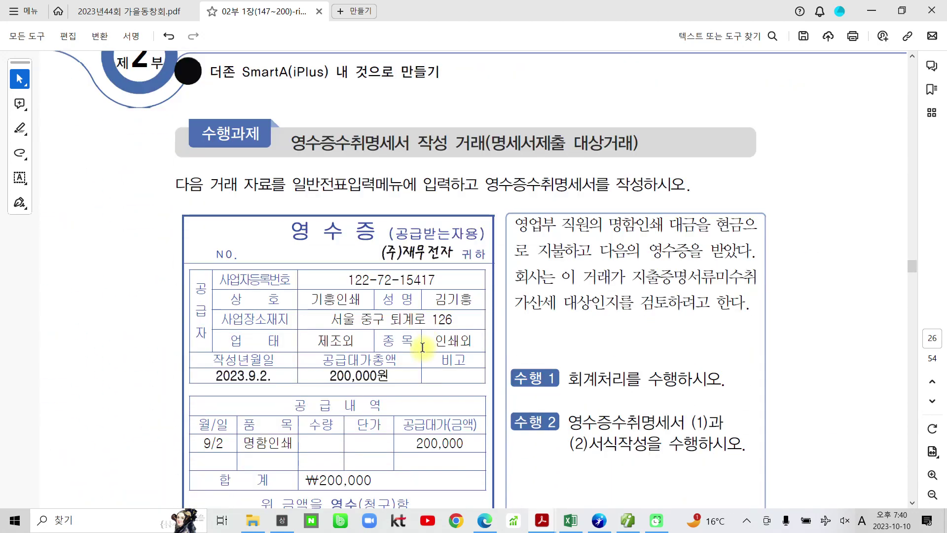
scroll(423, 340, down, 1)
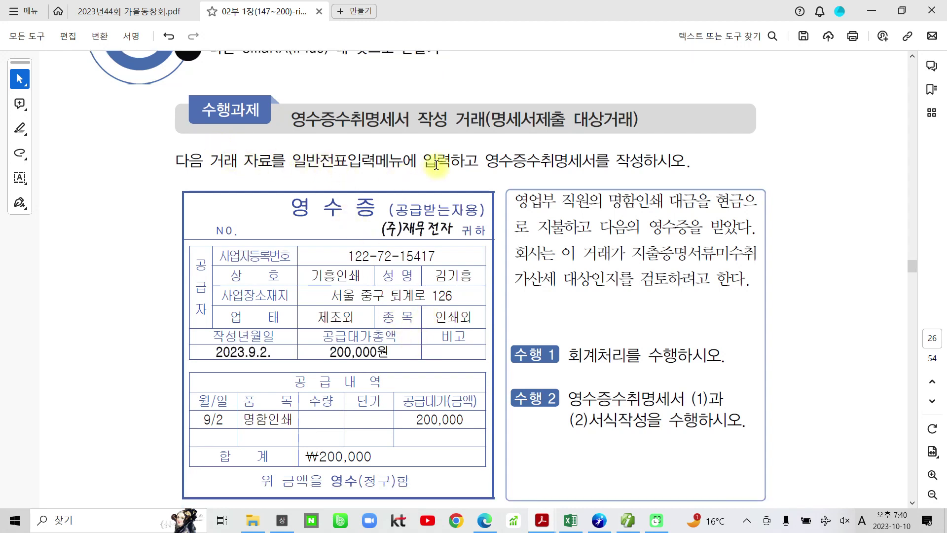
drag(486, 164, 610, 160)
click(620, 140)
- Highlight 지출증명서류미수취 가산세 대상인지를 검토하려고 한다 in the task's transaction description
scroll(577, 237, down, 2)
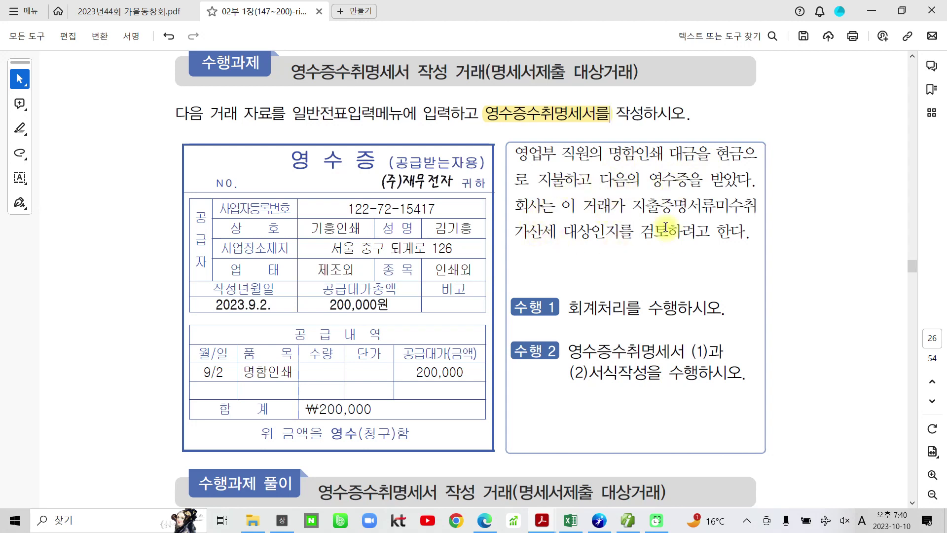
drag(645, 210, 745, 233)
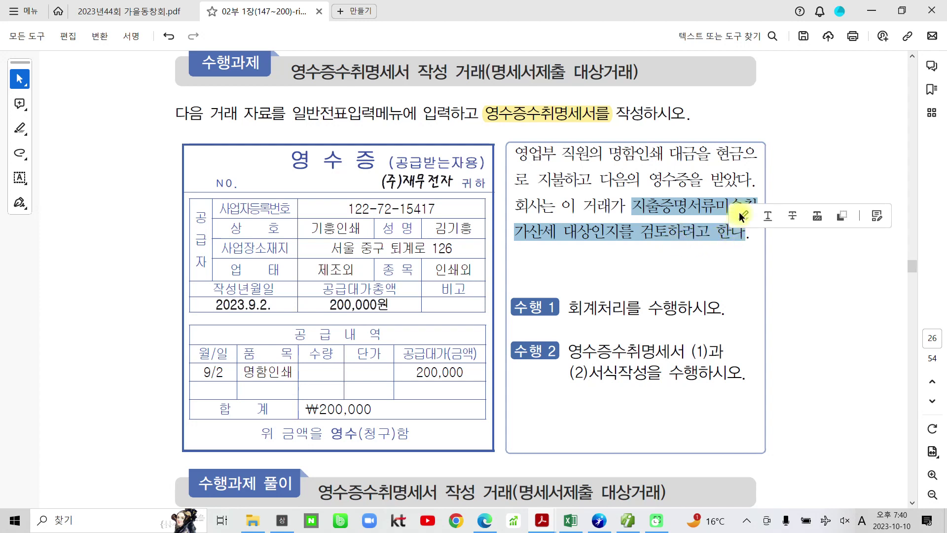
click(742, 216)
- Highlight the 공급대가총액 of 200,000원 and the supplier's business registration number on the receipt
drag(330, 305, 391, 303)
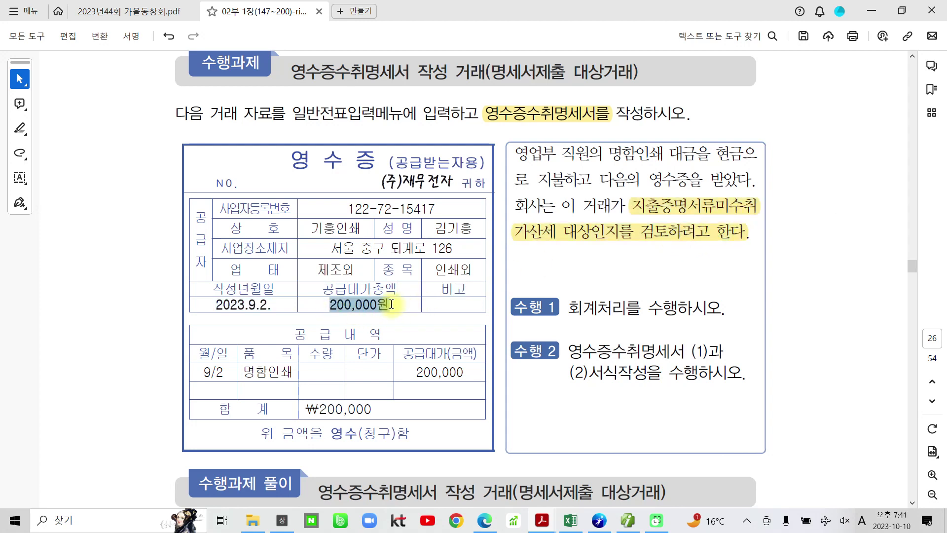
click(402, 283)
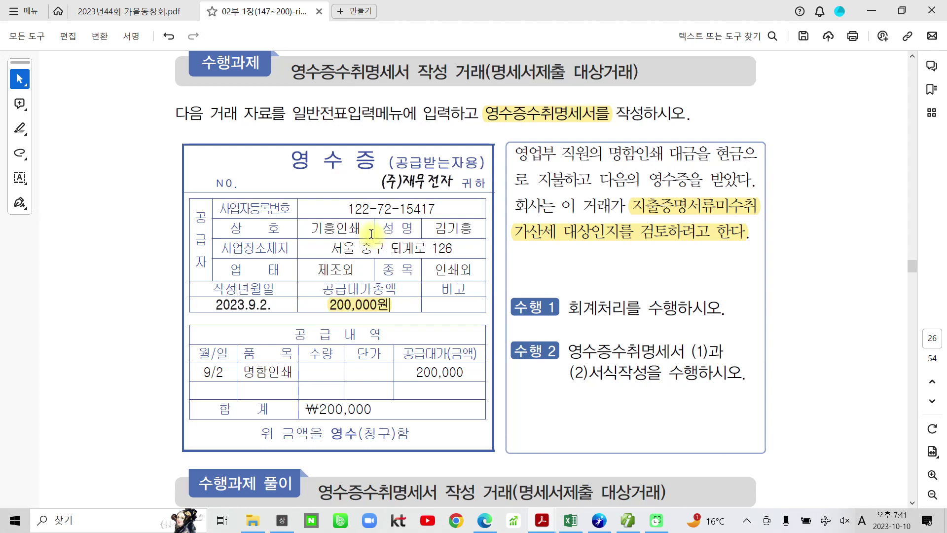
drag(356, 208, 437, 204)
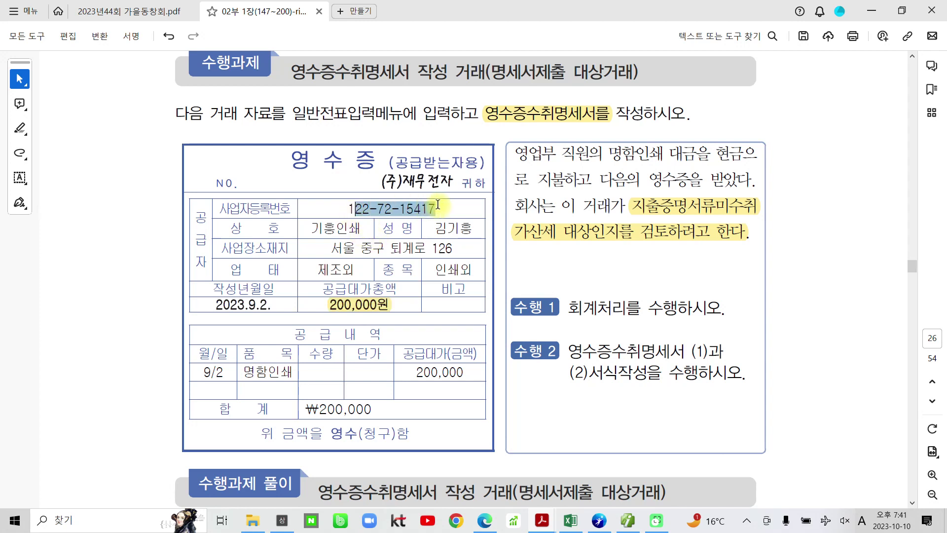
click(453, 189)
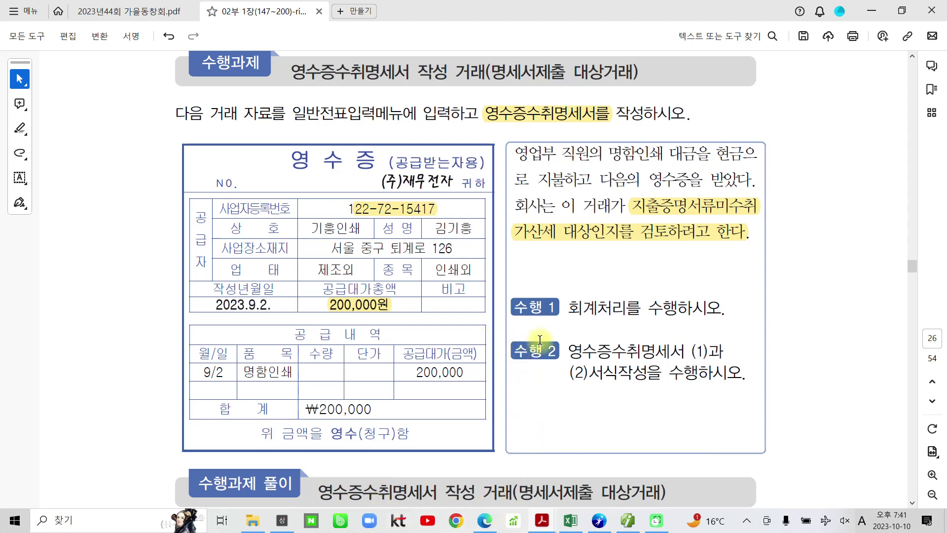
- Highlight the 수행 2 and 수행 1 instructions and the phrase 명함인쇄 대금을 in the transaction description
drag(572, 351, 745, 374)
click(757, 357)
drag(567, 308, 722, 308)
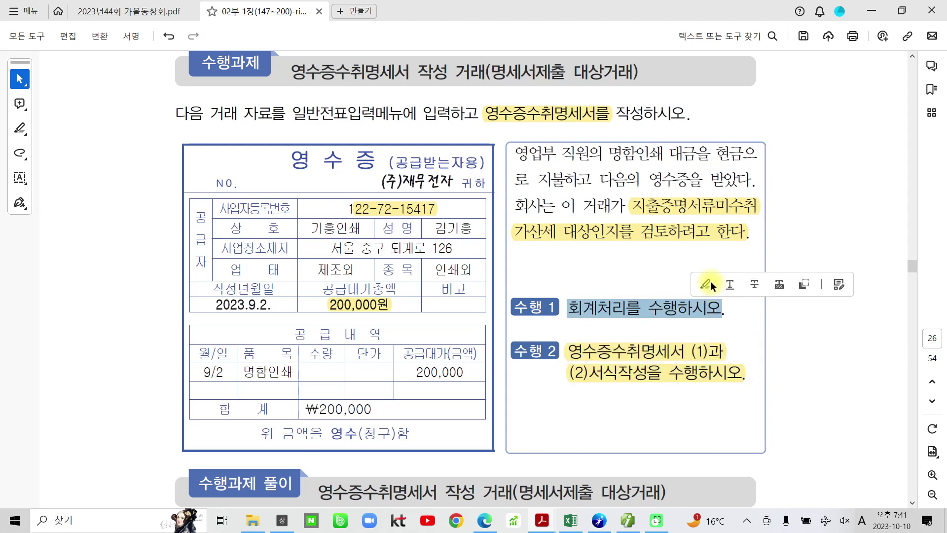
click(710, 282)
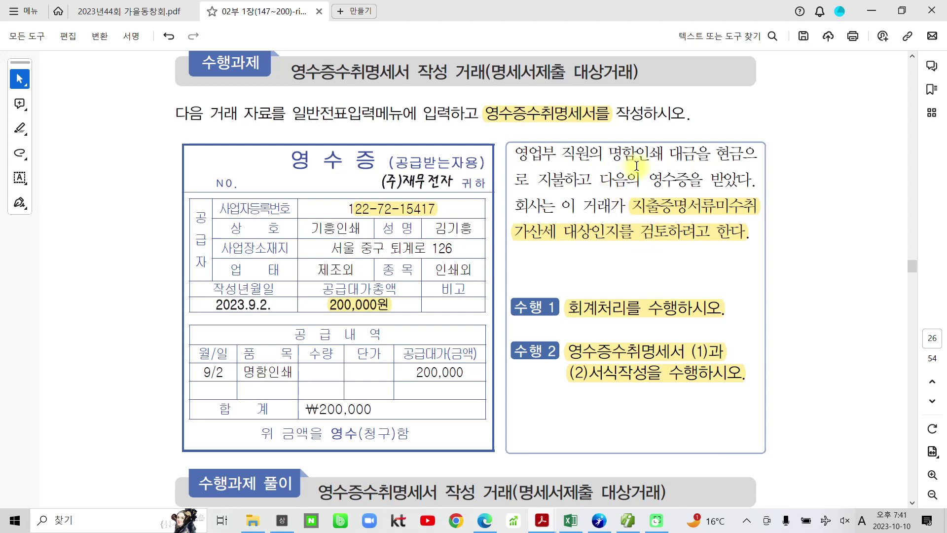
drag(608, 155, 710, 153)
click(707, 127)
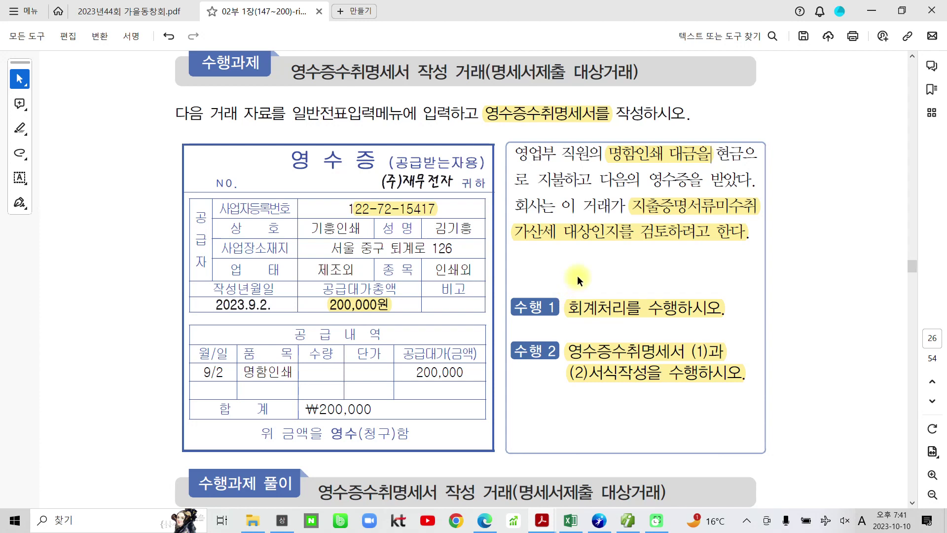
- Switch to 일반전표입력 in SmartA, set the date to September 2, and start a voucher line with 구분 출금
scroll(577, 276, down, 1)
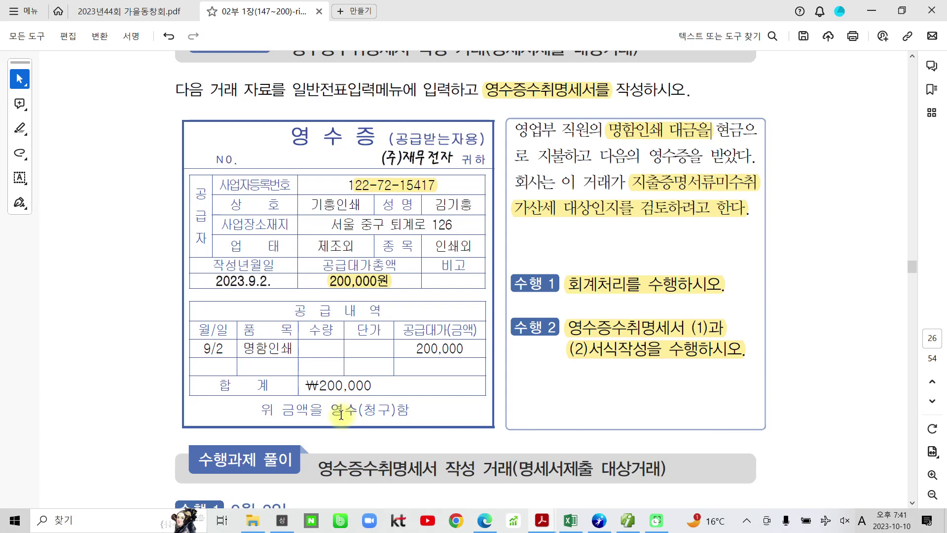
click(624, 527)
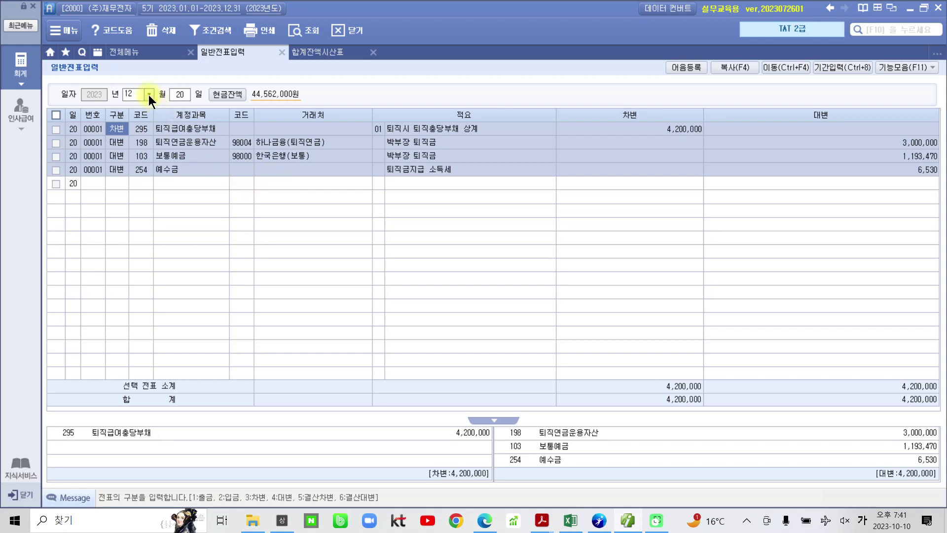
click(149, 94)
click(146, 178)
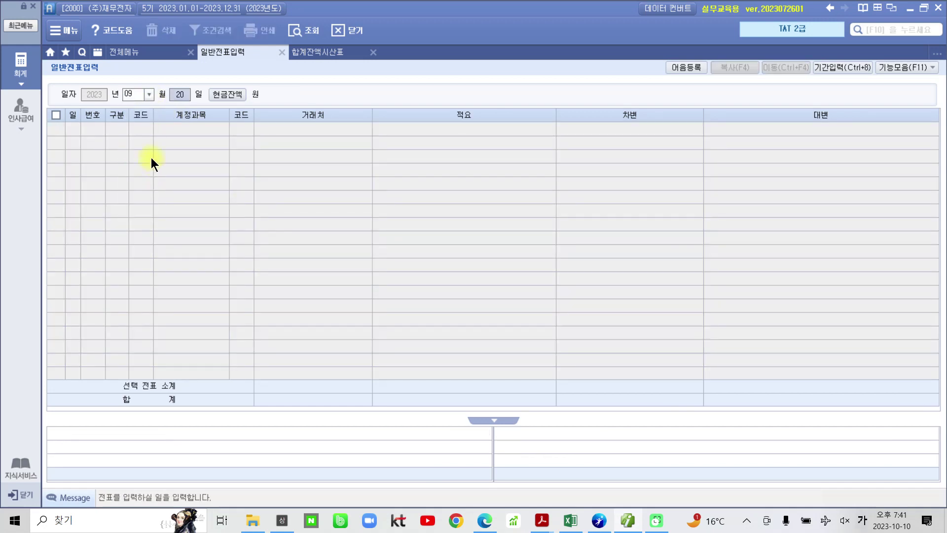
text(2)
key(Return)
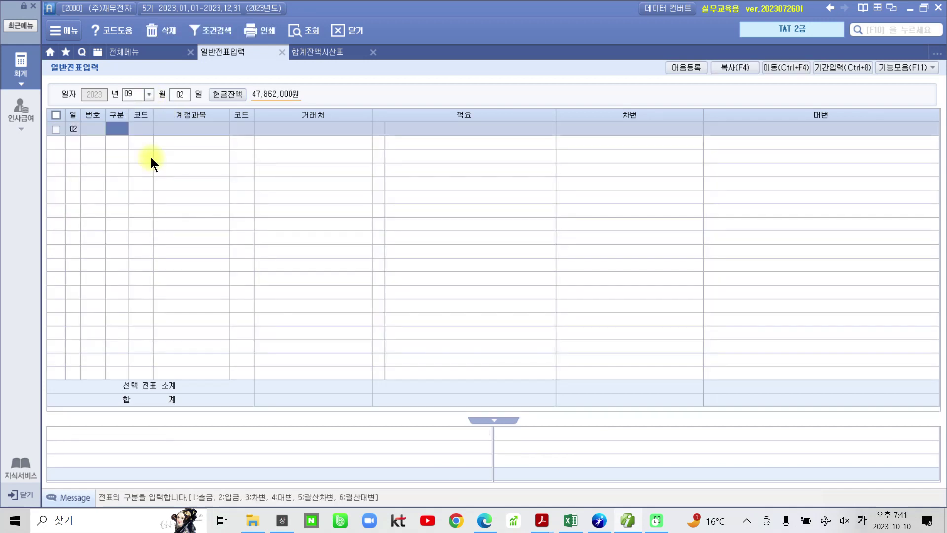
text(1)
key(Return)
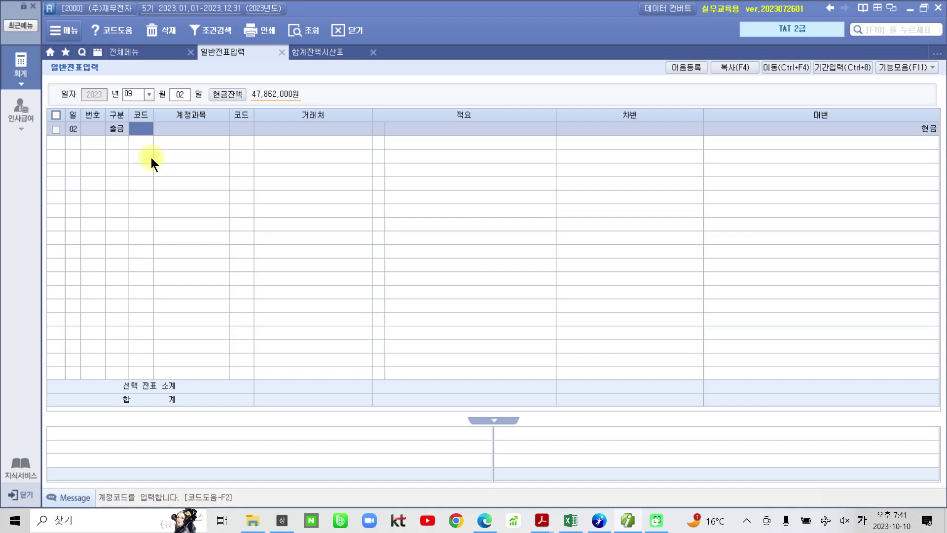
- Search the account codes for 도서 and set the 출금 line's account to 826 도서인쇄비
text(도서)
key(Return)
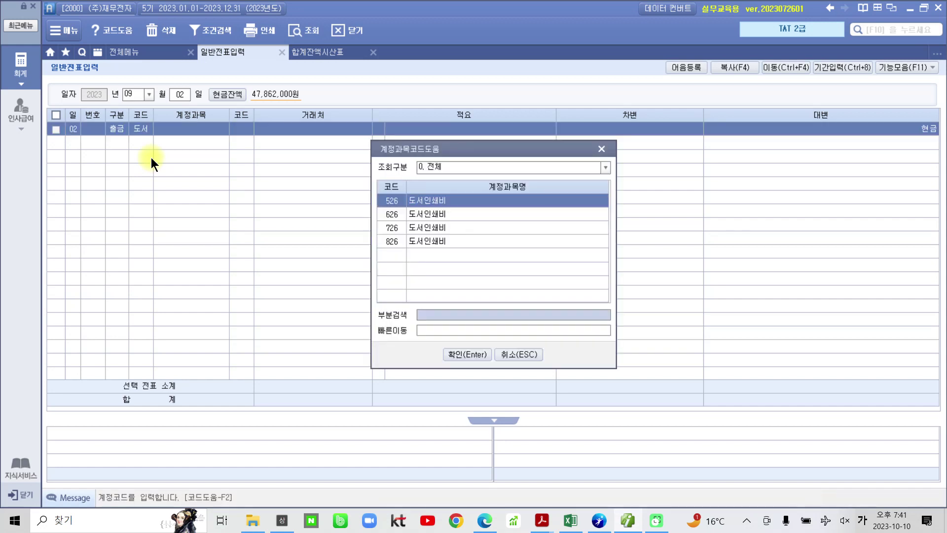
key(Down)
key(Down)
key(Down)
key(Return)
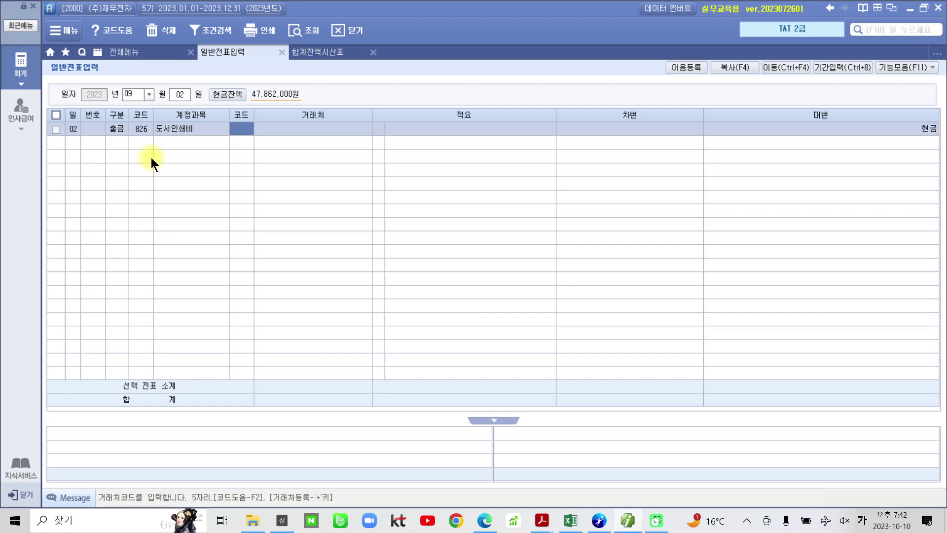
- Complete the voucher line with 거래처 기흥인쇄, 적요 06 명함인쇄대 지급, and a debit amount of 200,000
text(기흥인쇄)
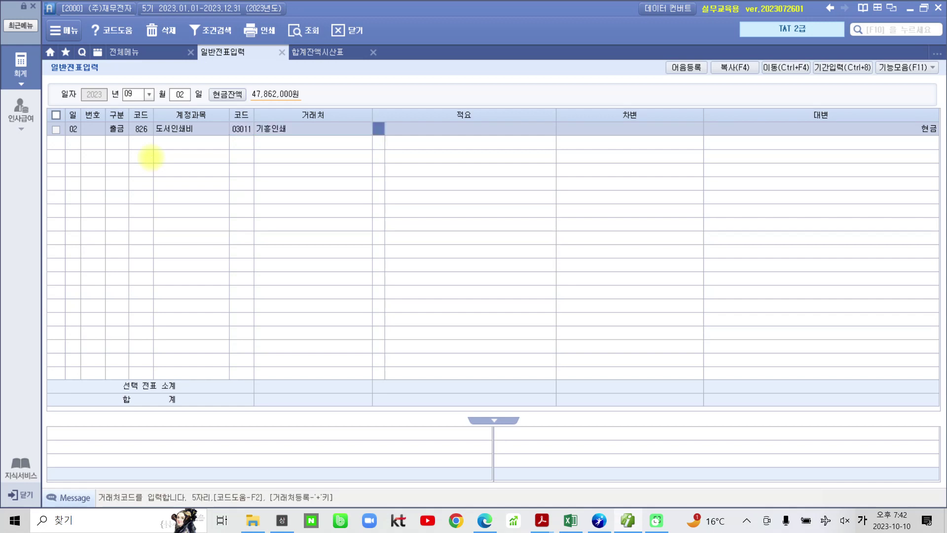
key(Return)
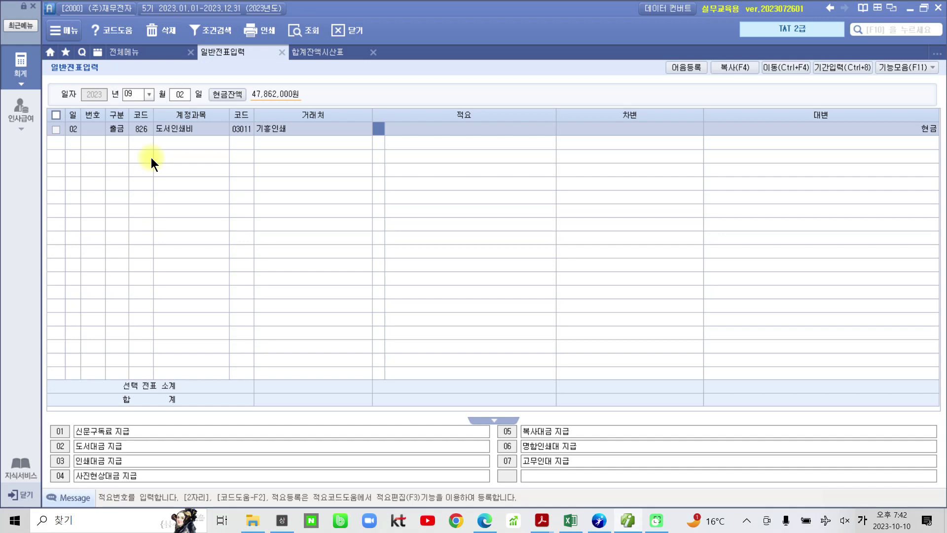
text(6)
key(Return)
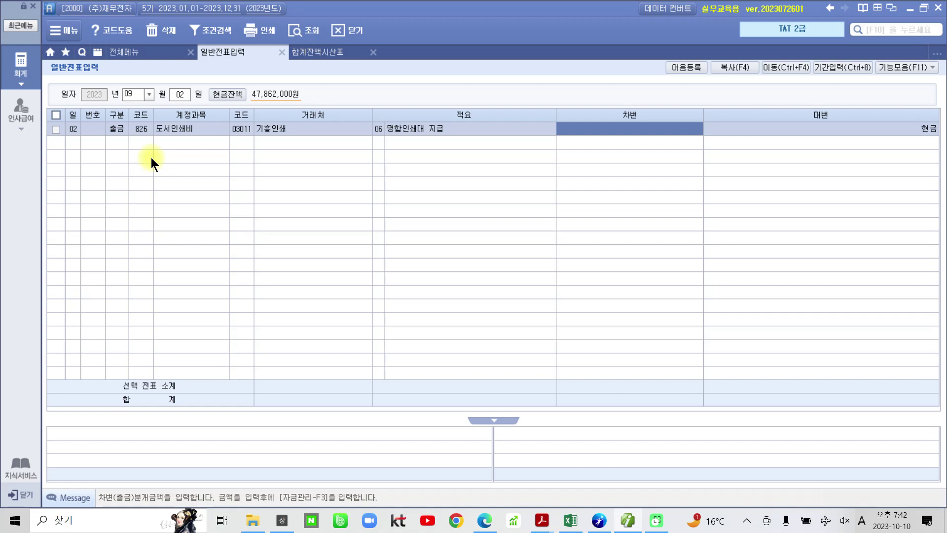
text(200)
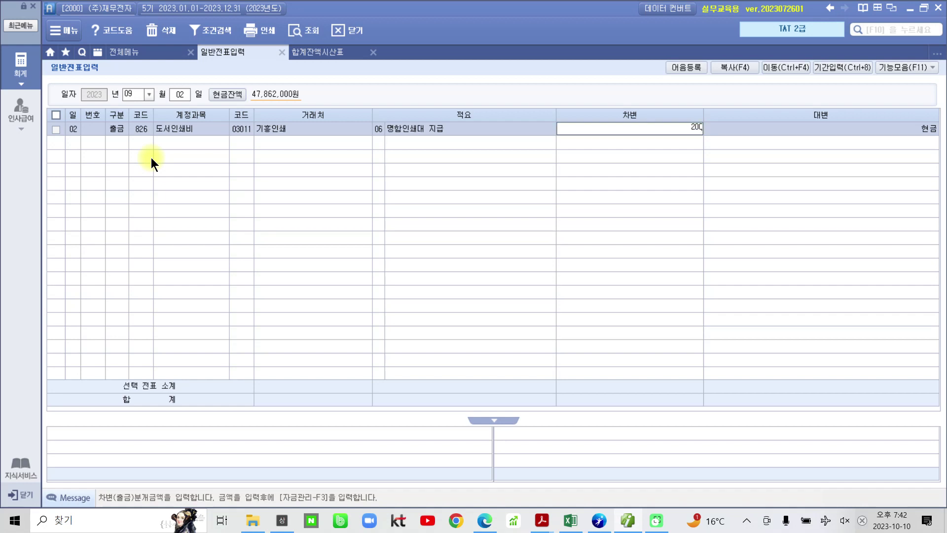
text(,000)
key(Return)
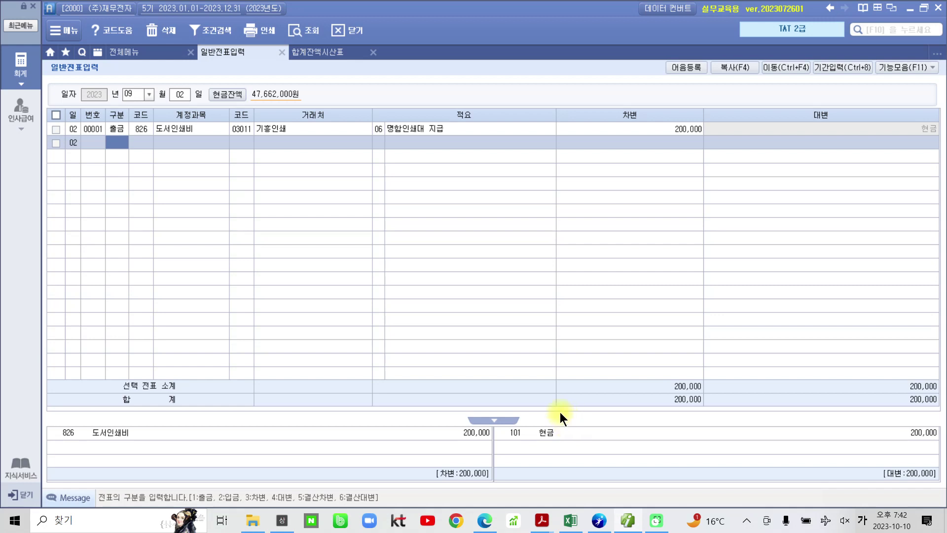
- Open 영수증수취명세서 and start a row in 영수증수취명세서(2) with 거래일자 2023-09-02 and 상호 기흥인쇄
click(20, 69)
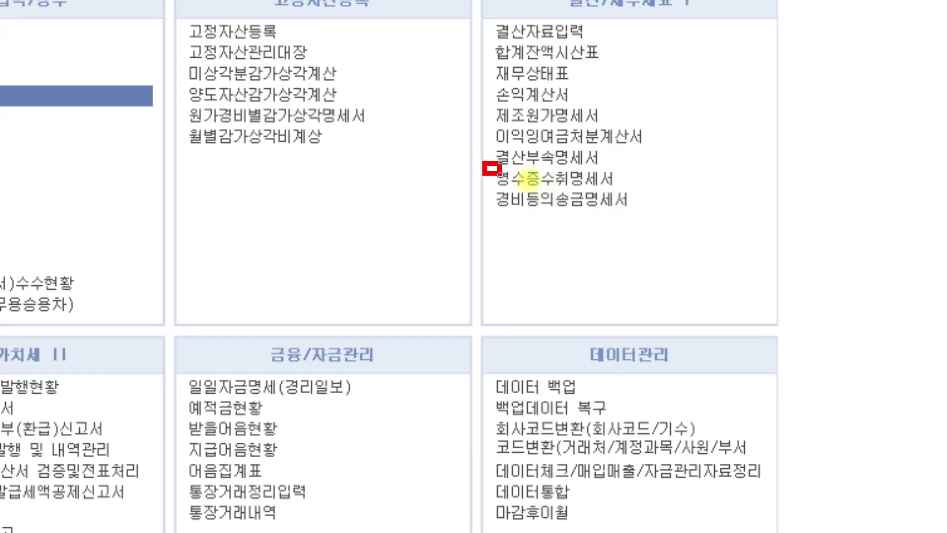
drag(527, 179, 673, 190)
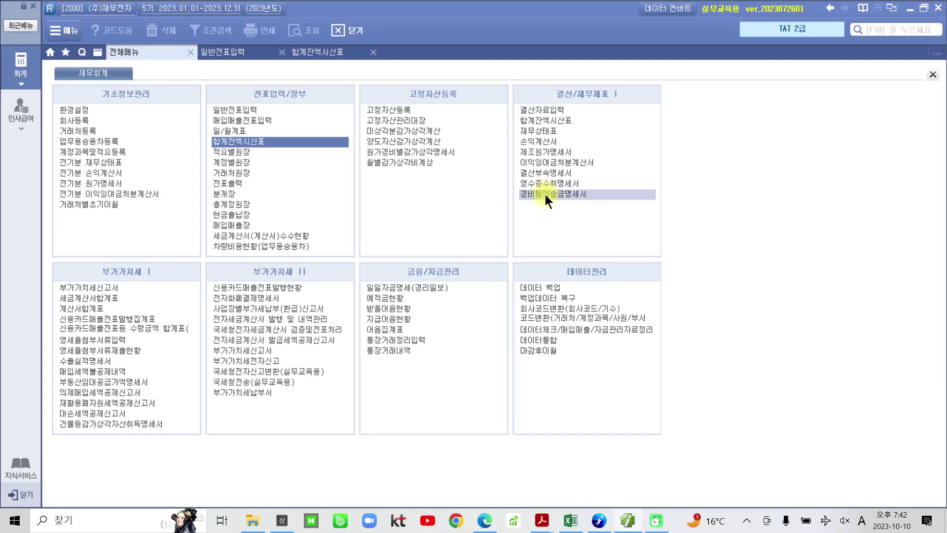
click(542, 177)
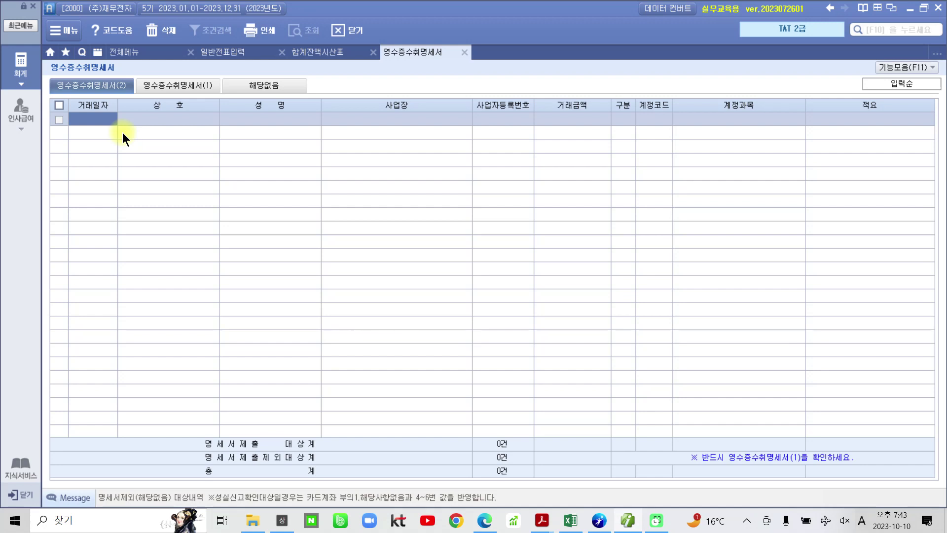
text(2023-)
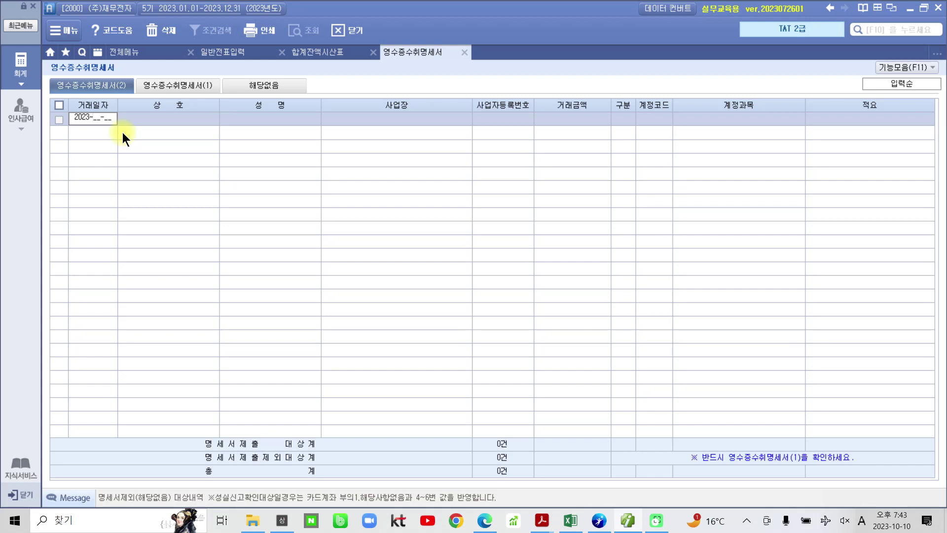
text(09-02)
key(Return)
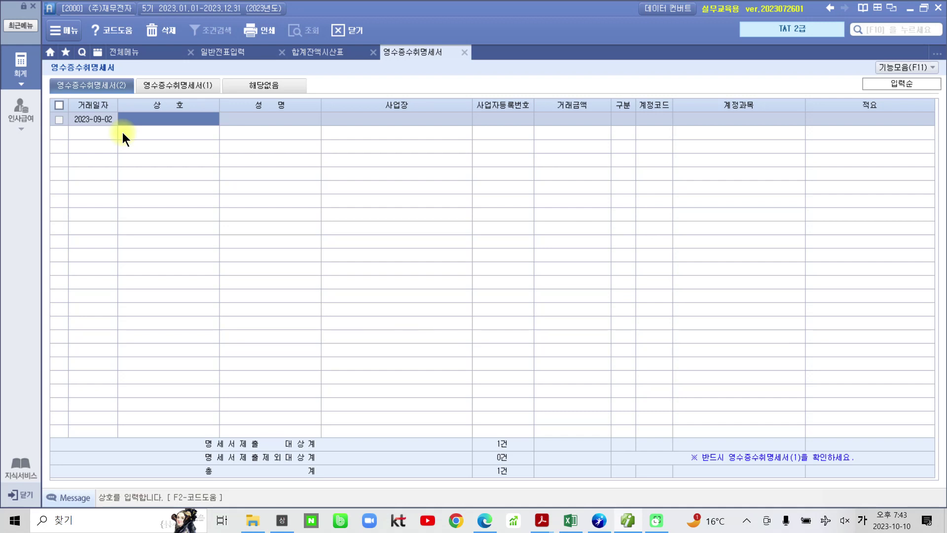
text(기)
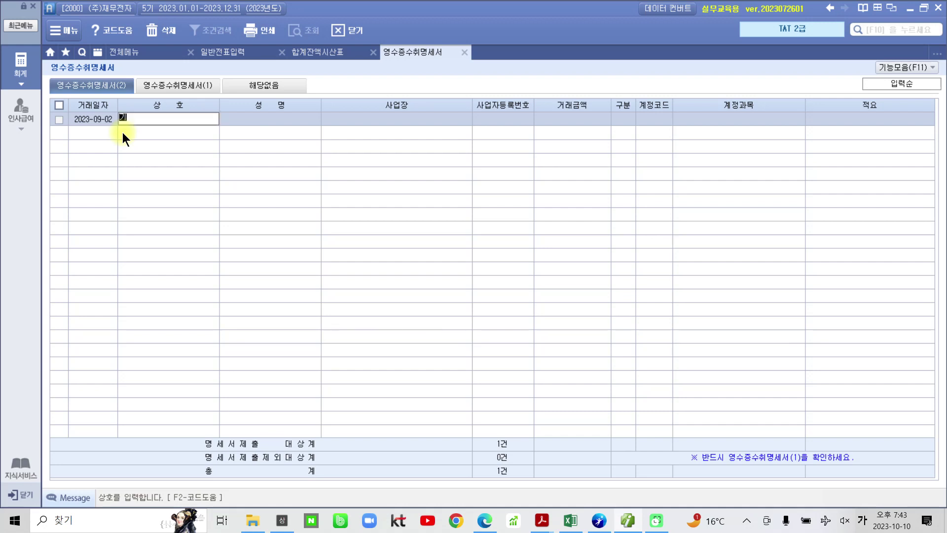
text(흥인쇄)
key(Return)
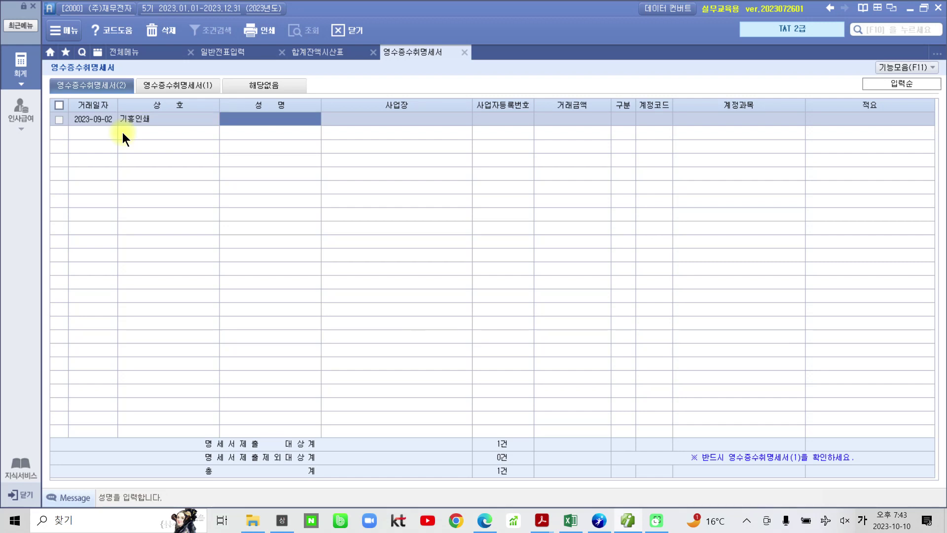
- Enter the supplier's representative name, business address, and business registration number in the 기흥인쇄 row
text(김)
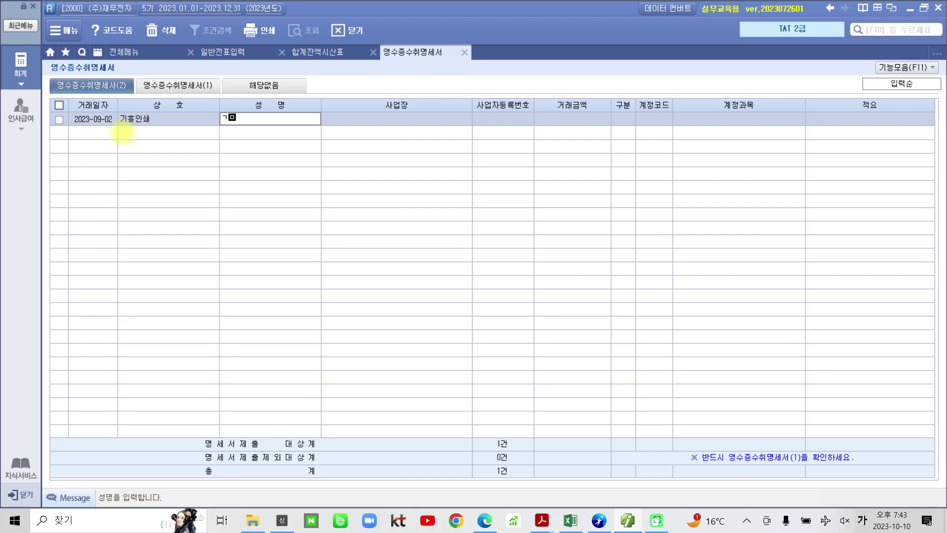
text(기흥)
key(Return)
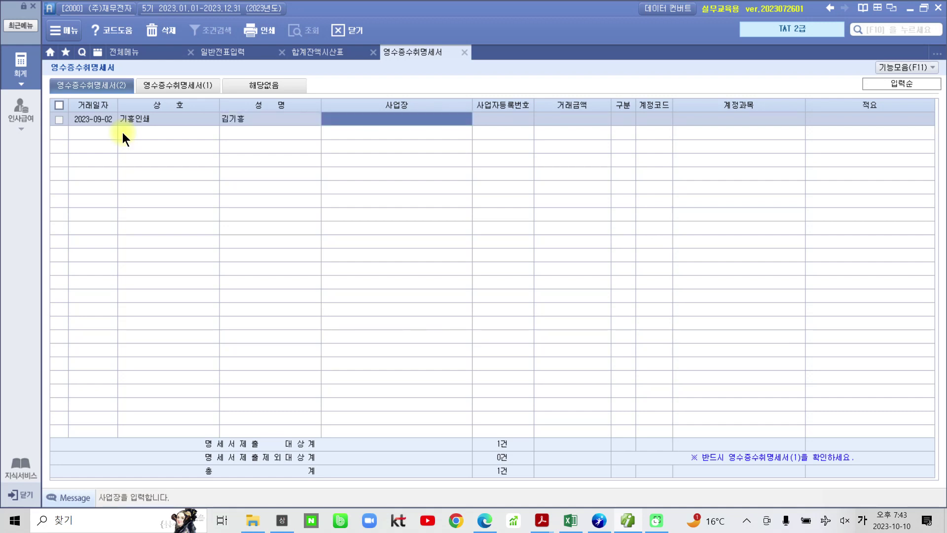
text(서울 중구)
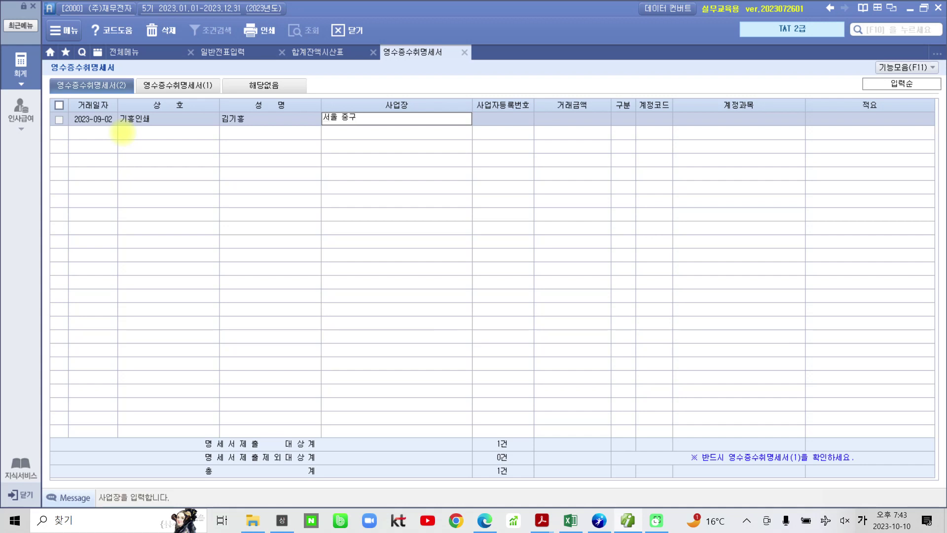
text( 퇴계로 126)
key(Return)
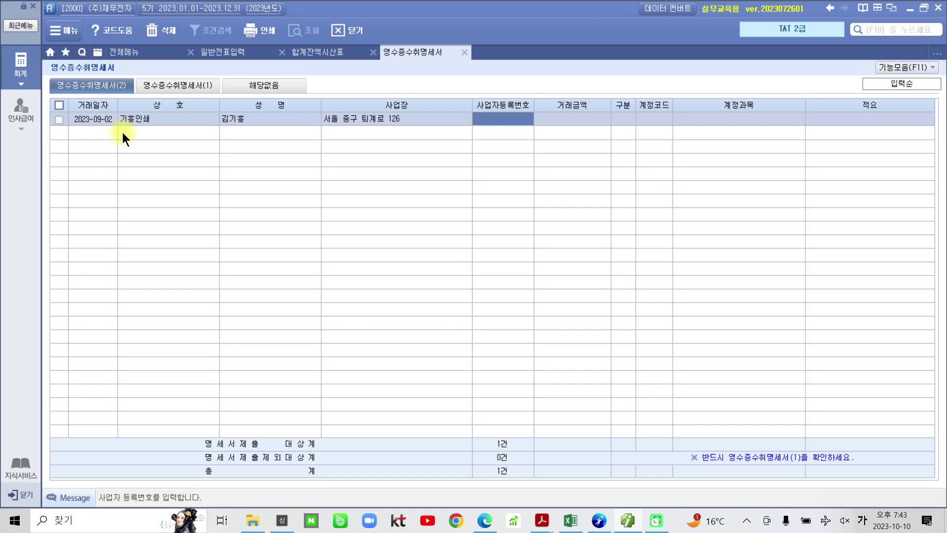
text(122)
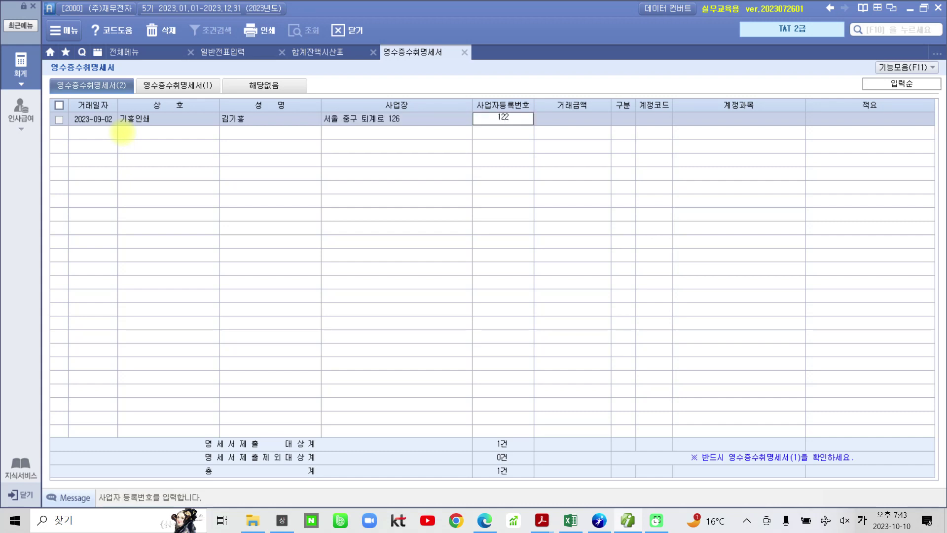
text(7215417)
key(Return)
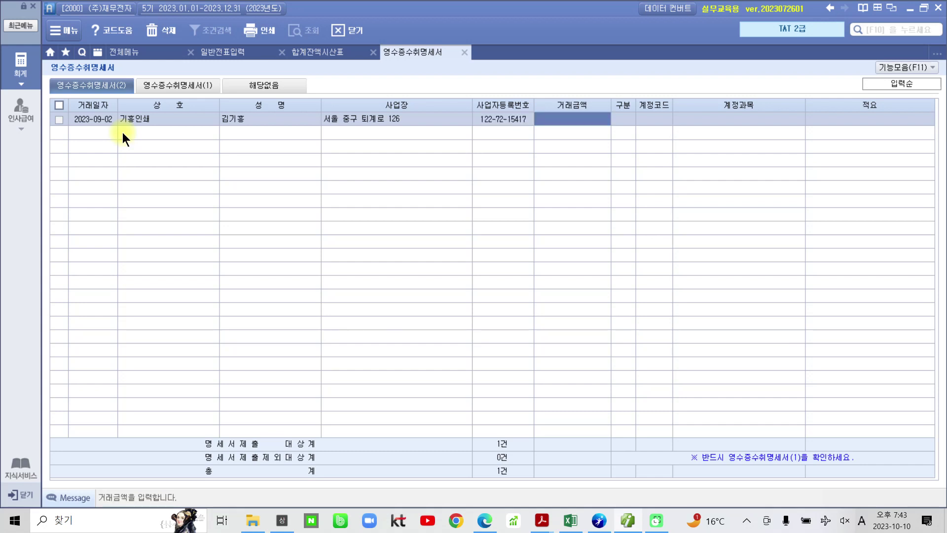
- Complete the 기흥인쇄 row with 거래금액 200,000, 구분 left blank, 계정코드 826 도서인쇄비, and 적요 명함인쇄
text(2000000)
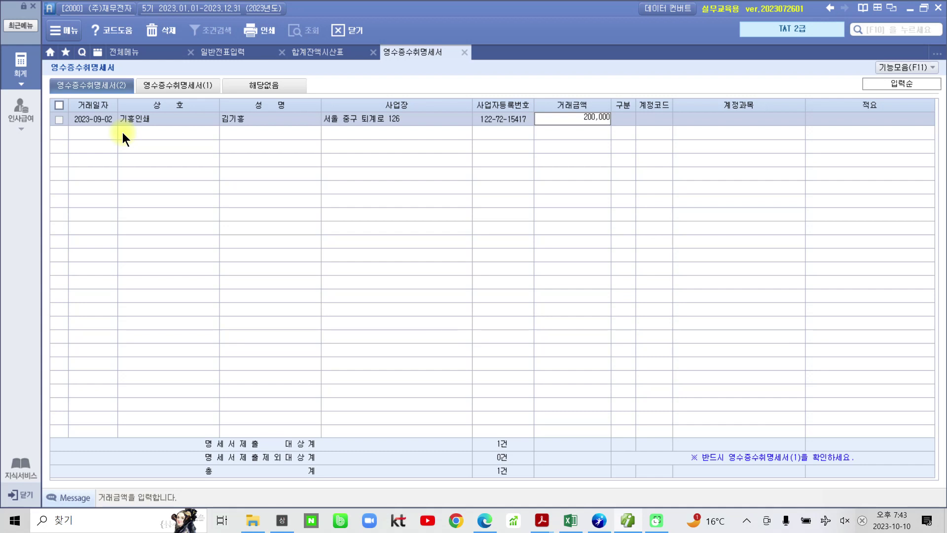
key(Return)
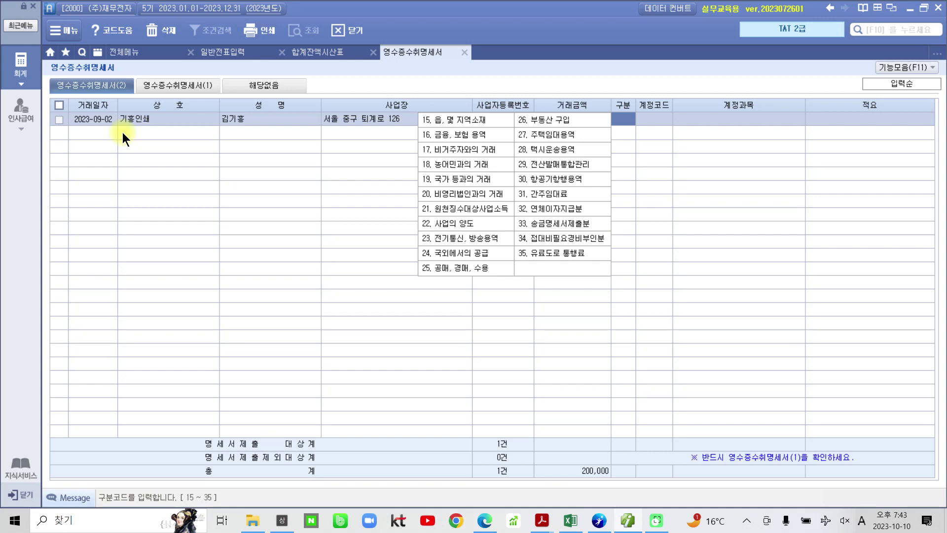
key(Return)
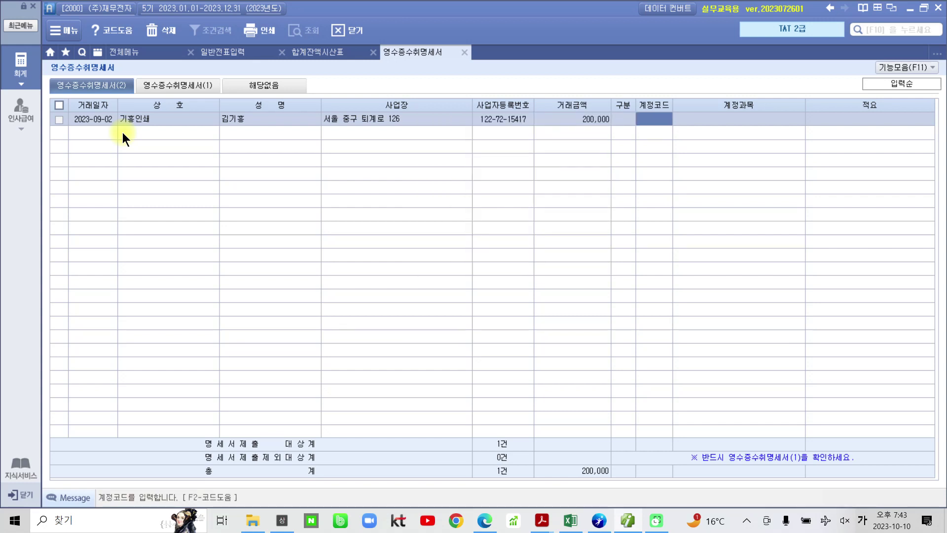
click(212, 53)
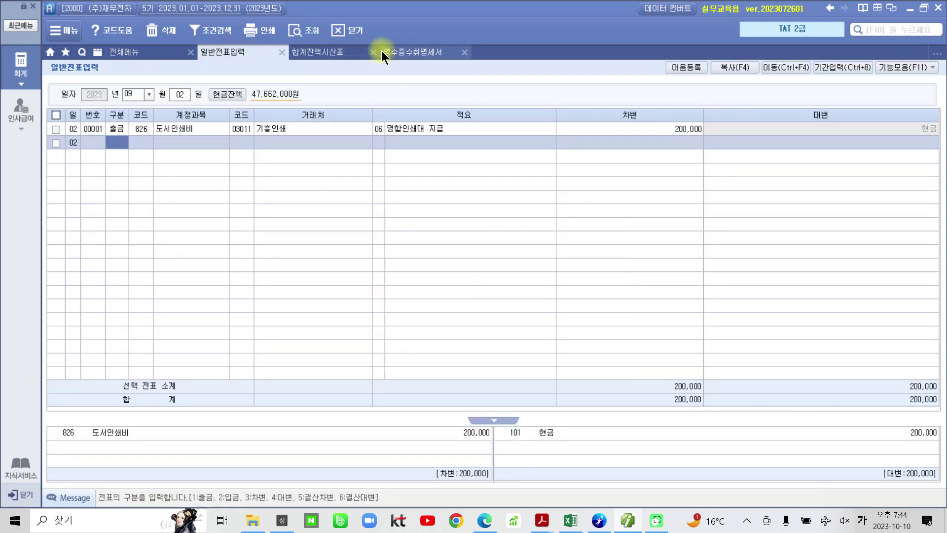
click(396, 51)
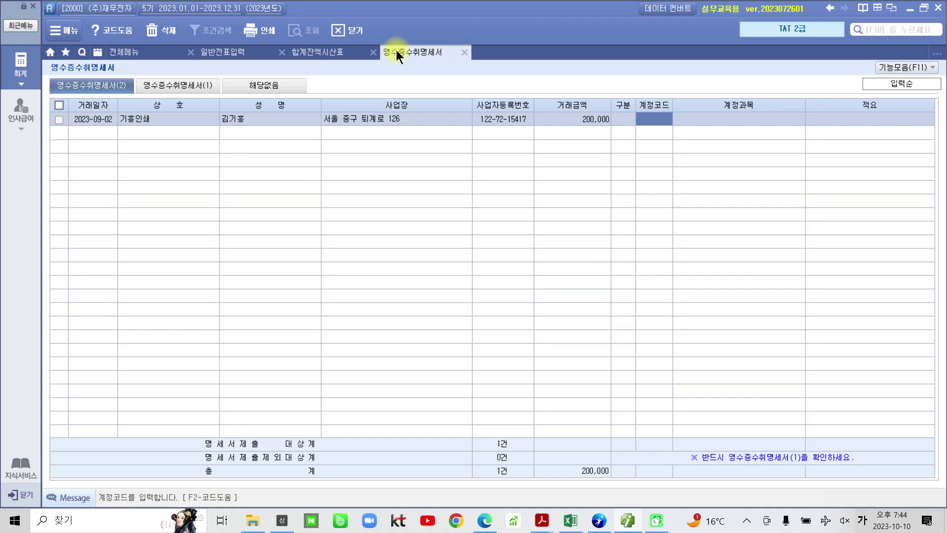
text(826)
key(Return)
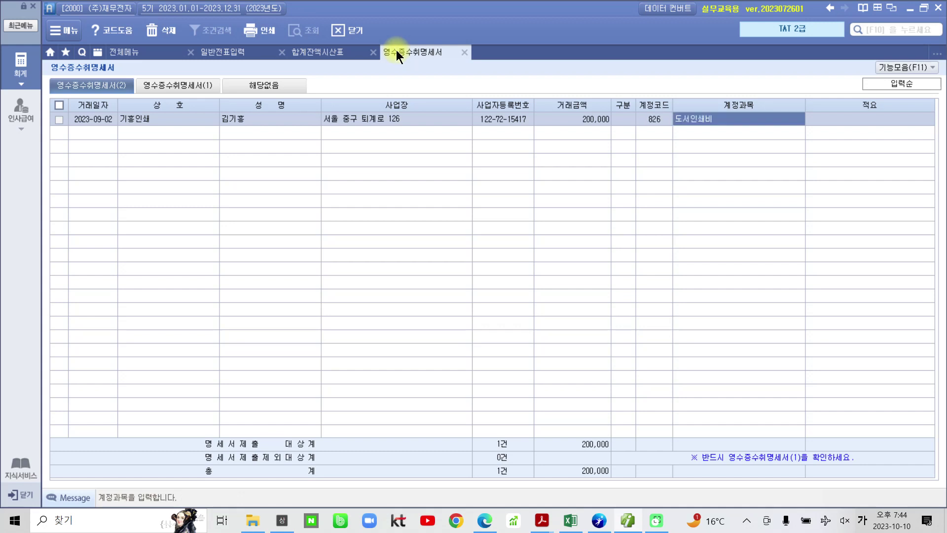
key(Return)
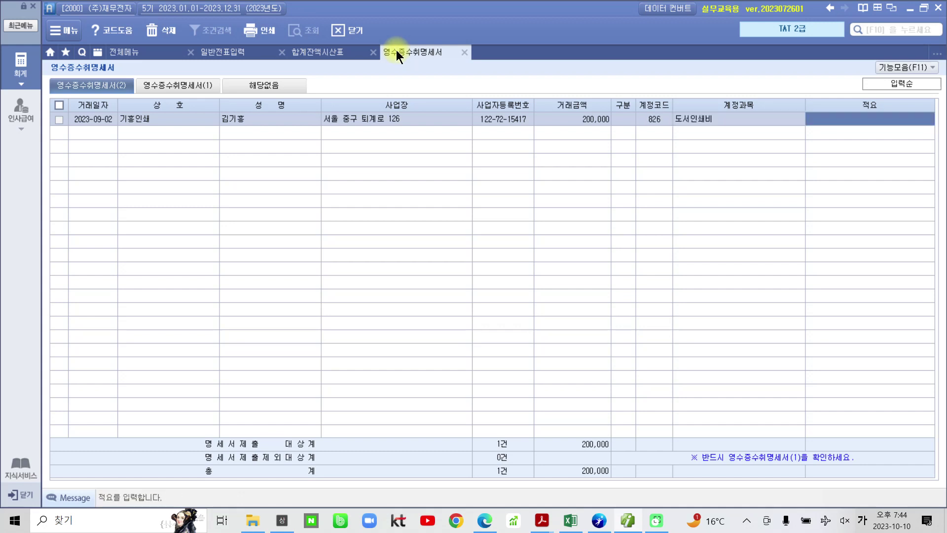
text(명)
text(함인쇄)
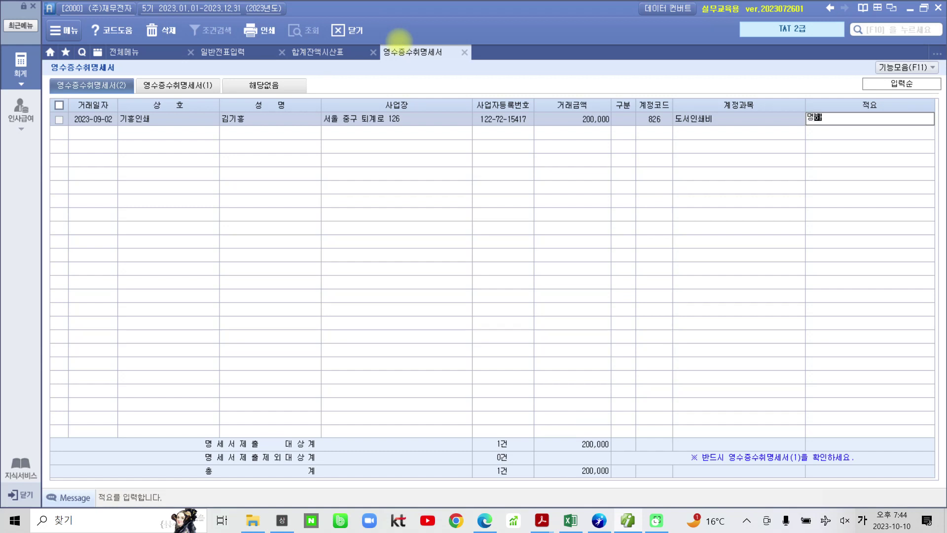
key(Return)
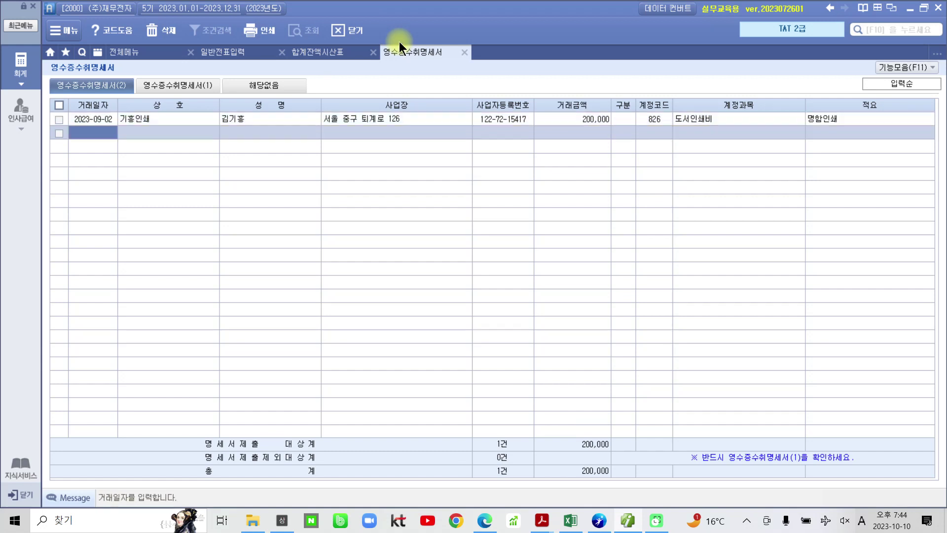
- Load the 명세서(2) data into 영수증수취명세서(1) and close the statement, saving its contents
click(176, 84)
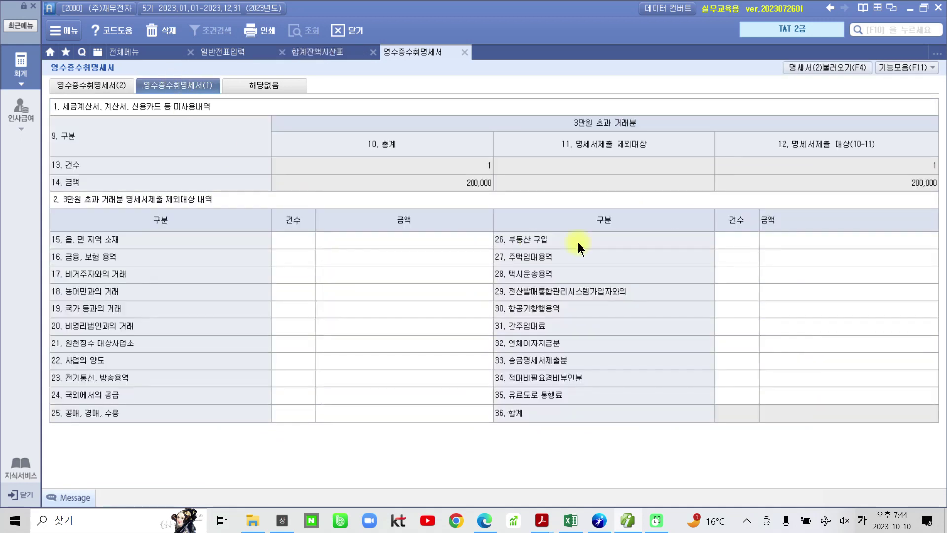
click(480, 184)
click(867, 177)
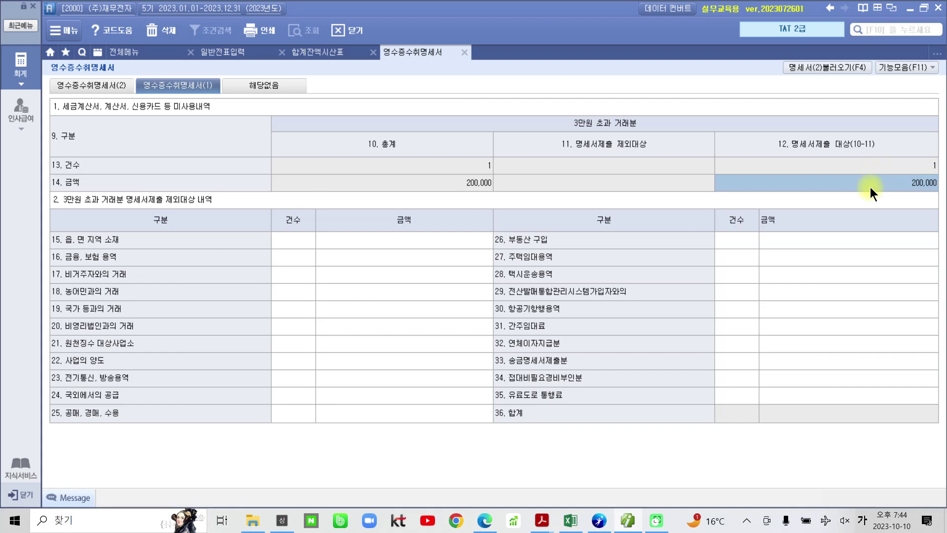
click(886, 167)
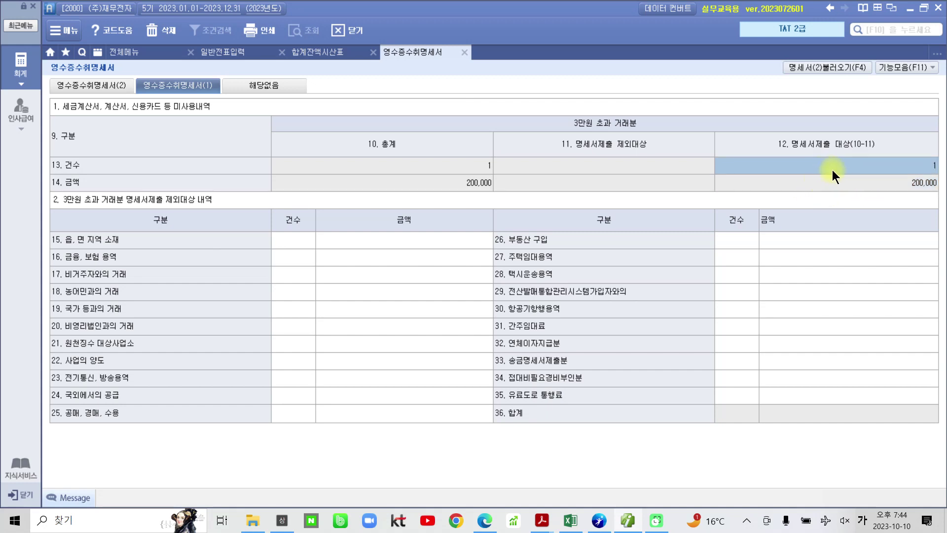
click(821, 69)
click(464, 52)
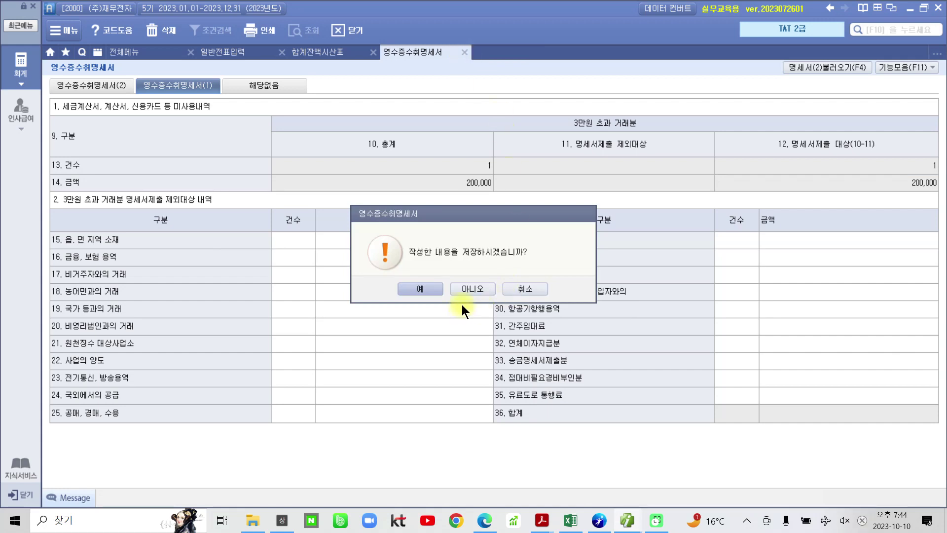
click(420, 289)
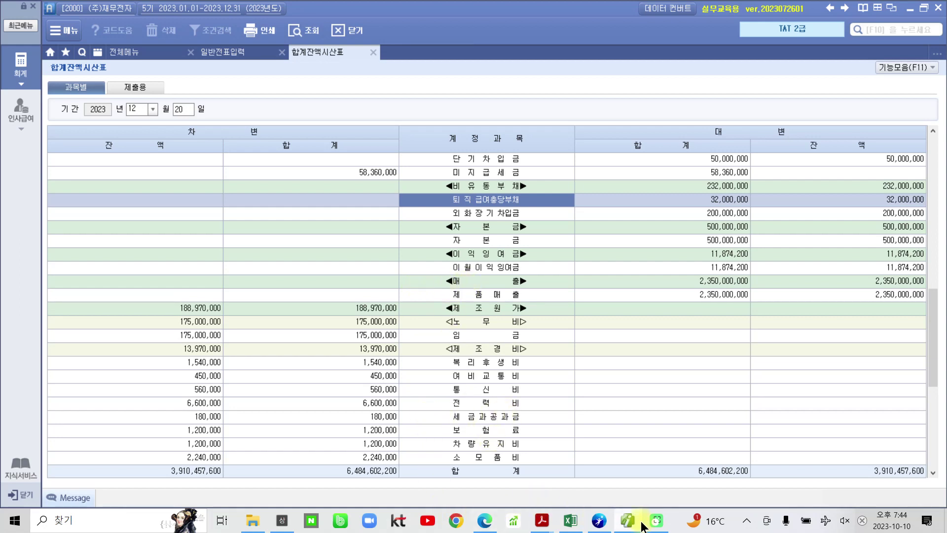
- Switch to the textbook PDF and review the section on 영수증수취명세서 제출 제외대상거래 with its table of exempt transactions
mouse_move(541, 520)
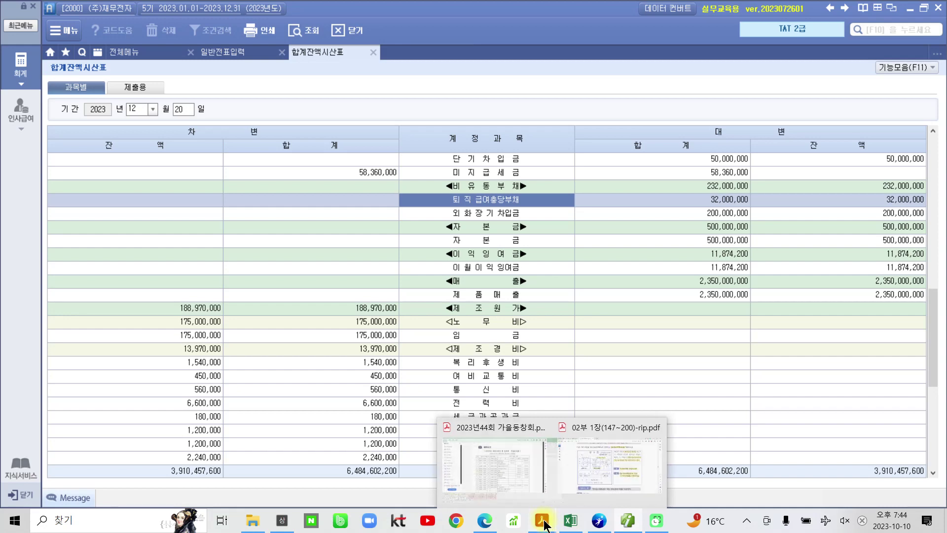
click(606, 474)
scroll(526, 430, down, 6)
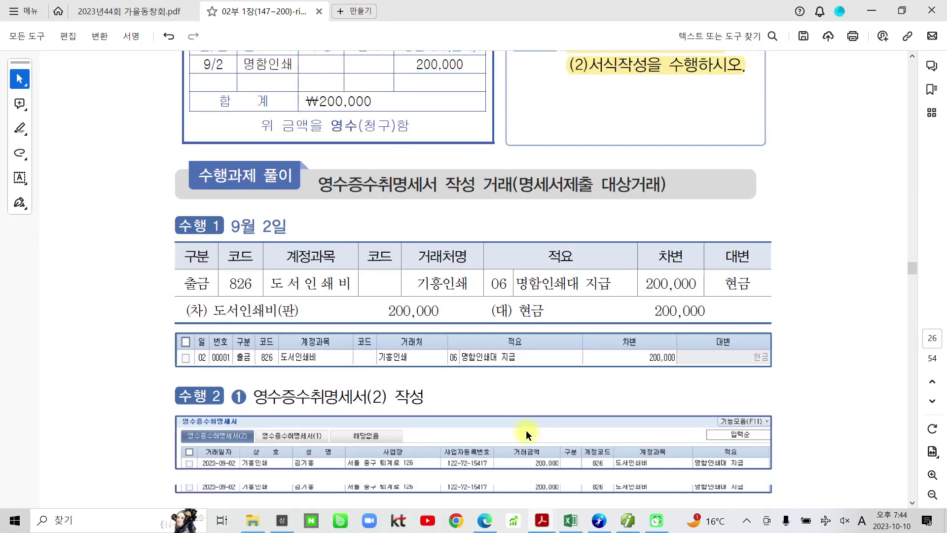
scroll(529, 432, down, 8)
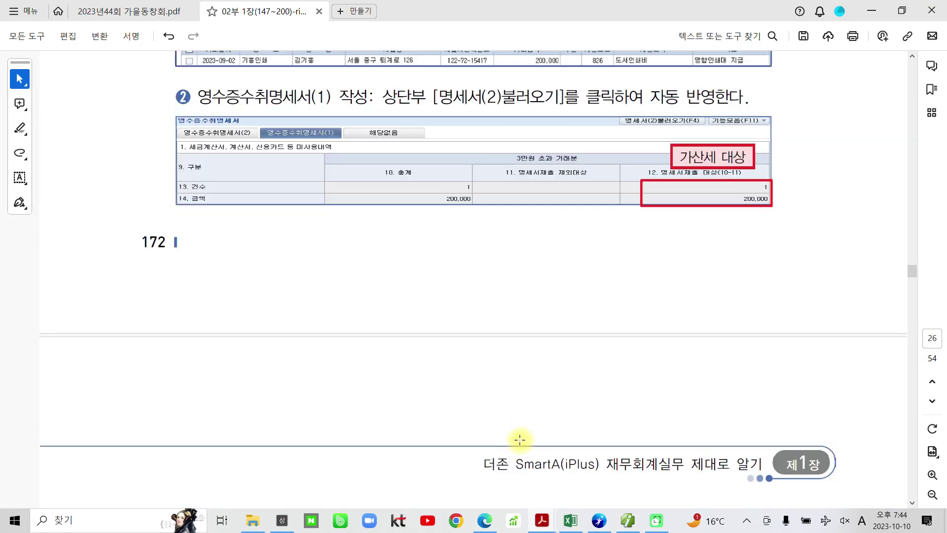
scroll(520, 443, down, 4)
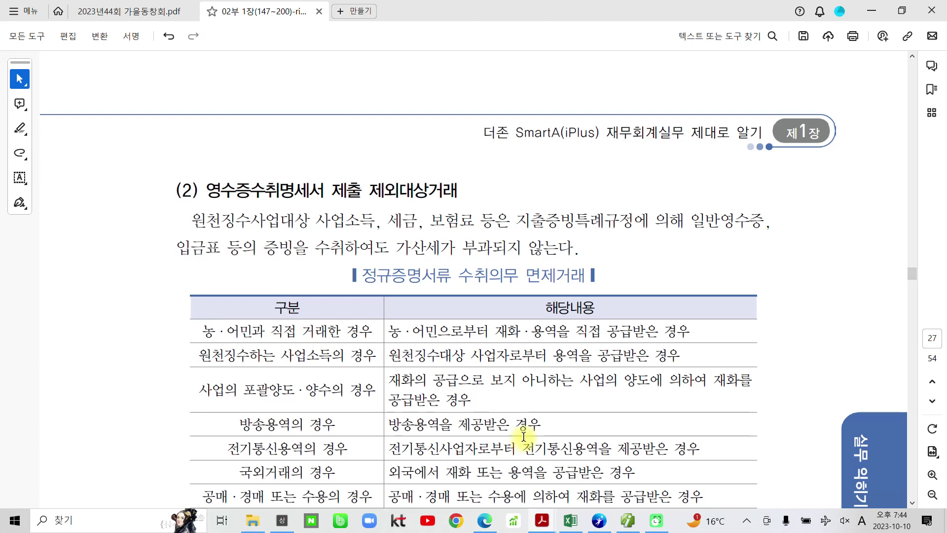
scroll(522, 439, down, 3)
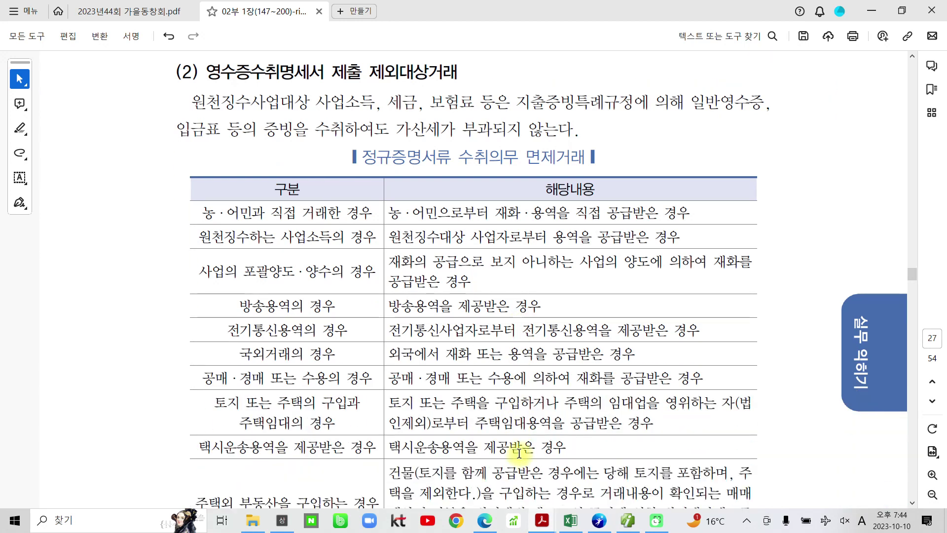
mouse_move(314, 167)
mouse_down()
mouse_move(291, 114)
mouse_move(295, 158)
mouse_up()
drag(178, 159, 173, 498)
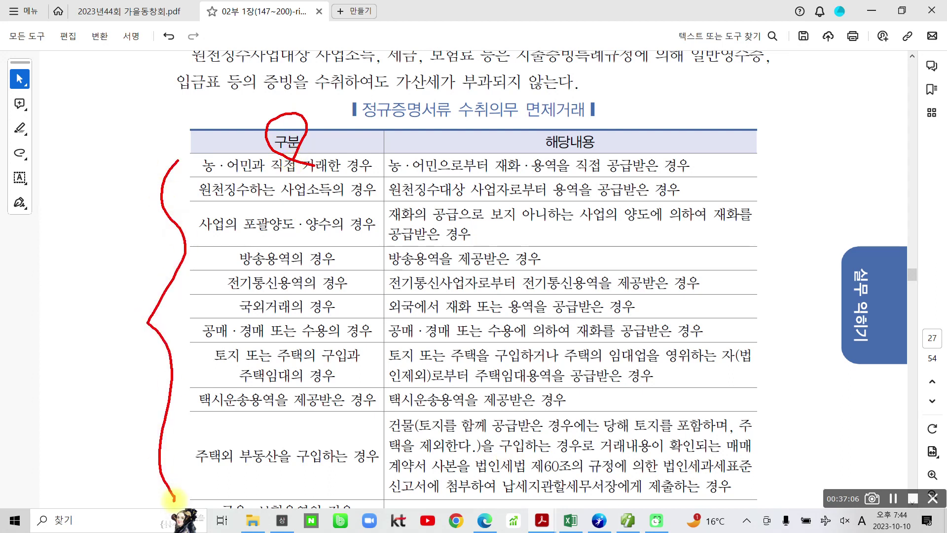
mouse_move(397, 67)
mouse_down()
mouse_move(451, 93)
mouse_move(589, 66)
mouse_move(407, 67)
mouse_up()
mouse_move(562, 144)
mouse_down()
mouse_move(597, 148)
mouse_move(584, 167)
mouse_up()
mouse_move(767, 156)
mouse_down()
mouse_move(799, 345)
mouse_move(747, 523)
mouse_up()
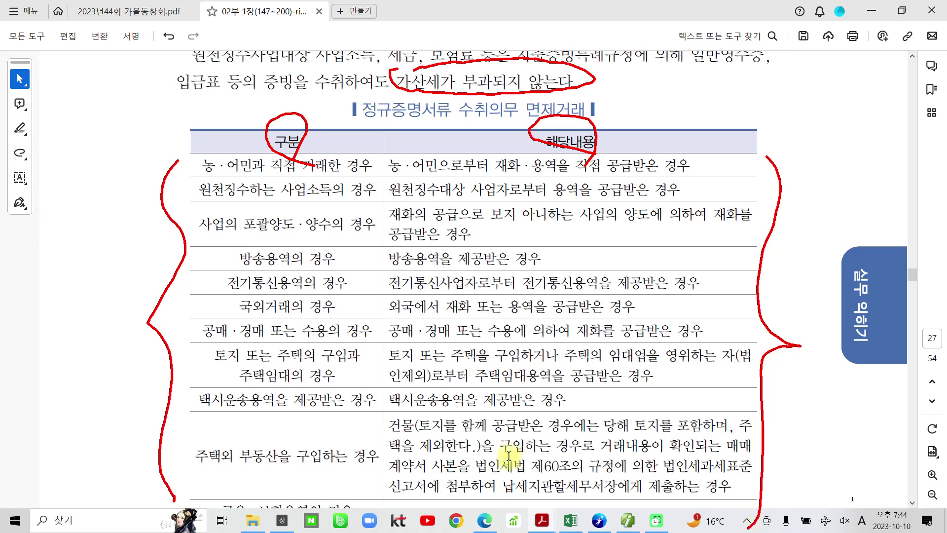
key(Escape)
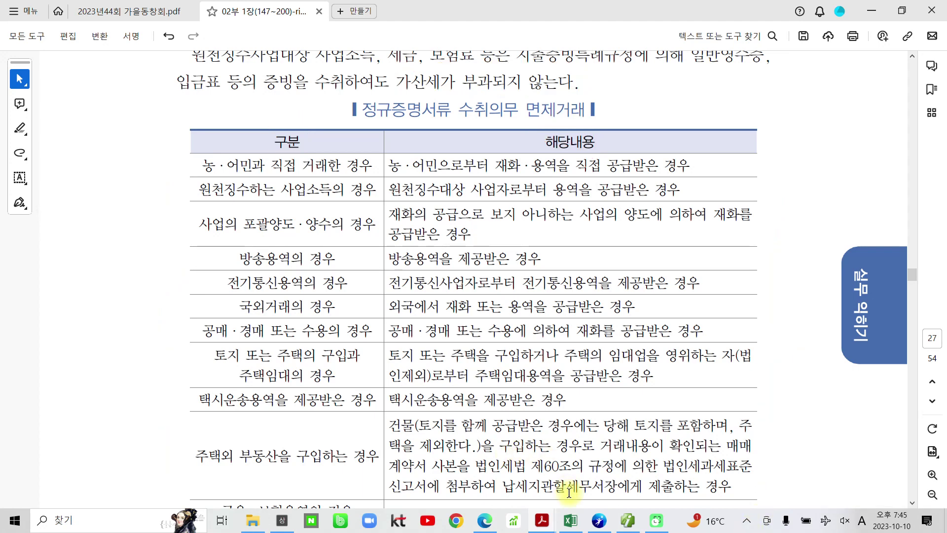
- Read the next 수행과제 on the car insurance certificate dated September 4 and its transaction description
scroll(508, 454, down, 10)
scroll(467, 377, down, 11)
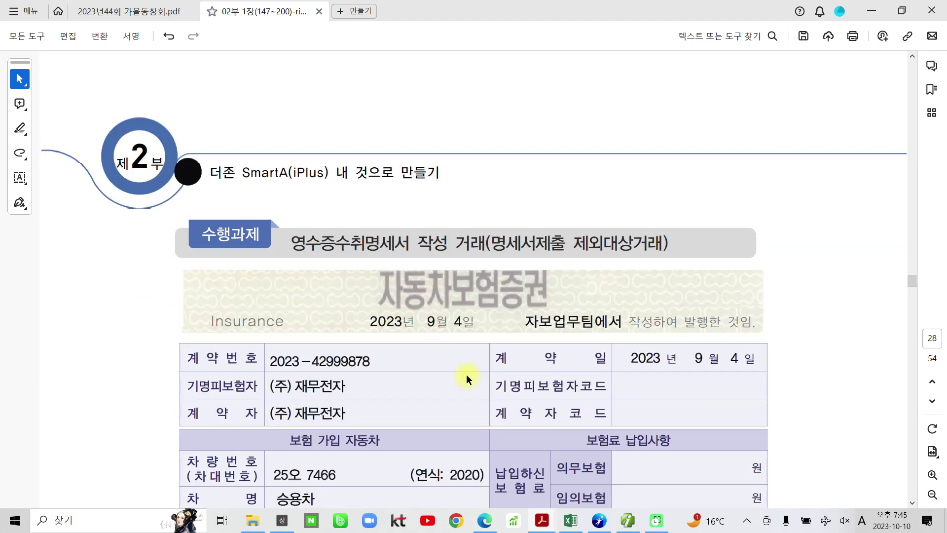
scroll(466, 380, down, 2)
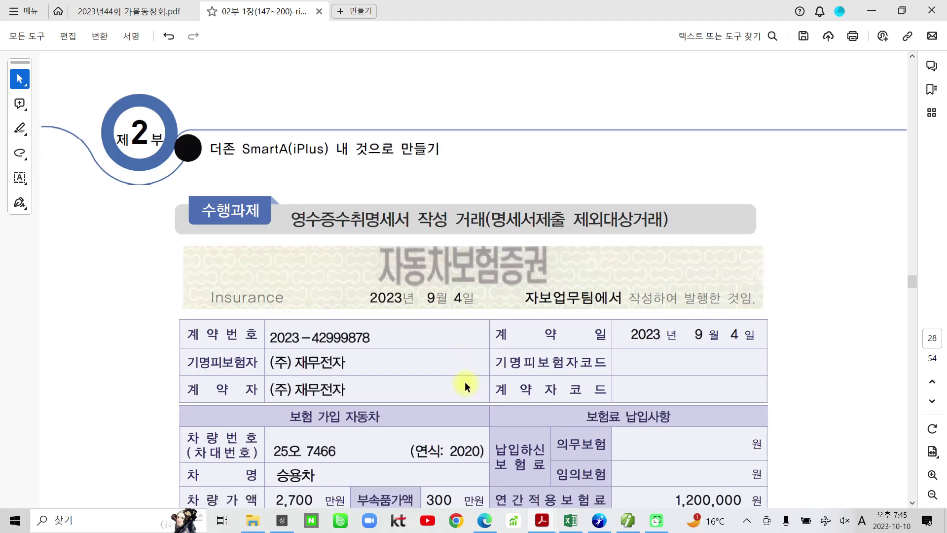
scroll(465, 383, down, 1)
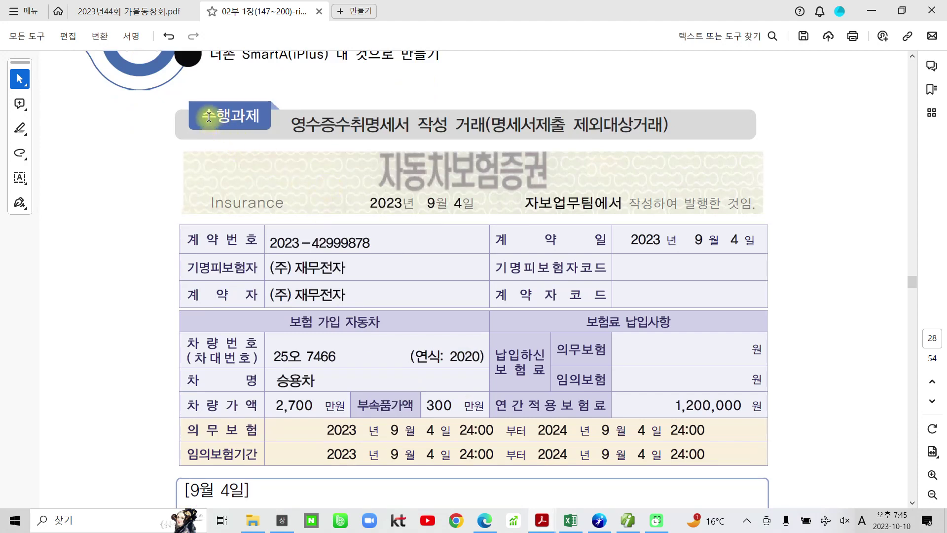
mouse_move(172, 87)
mouse_down()
mouse_move(302, 144)
mouse_move(260, 132)
mouse_up()
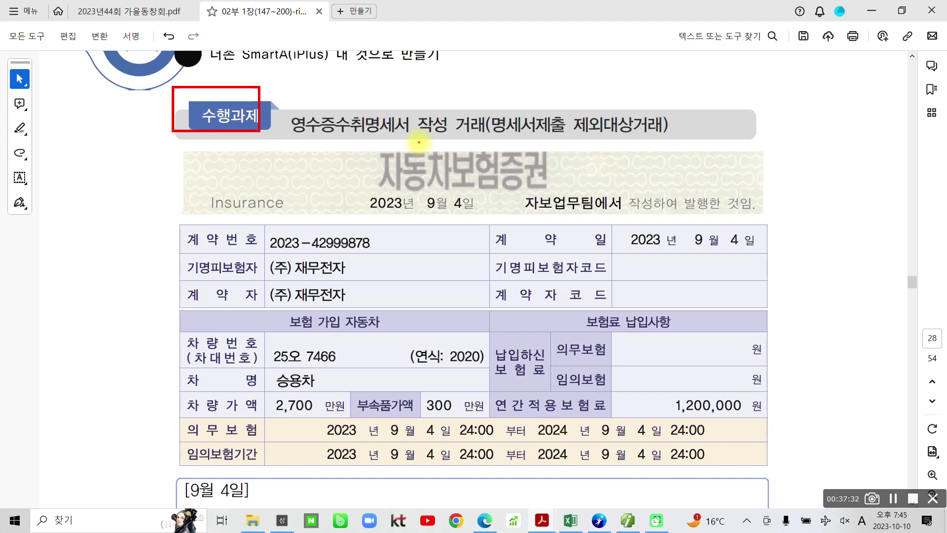
mouse_move(504, 214)
mouse_down()
mouse_move(385, 200)
mouse_move(527, 211)
mouse_up()
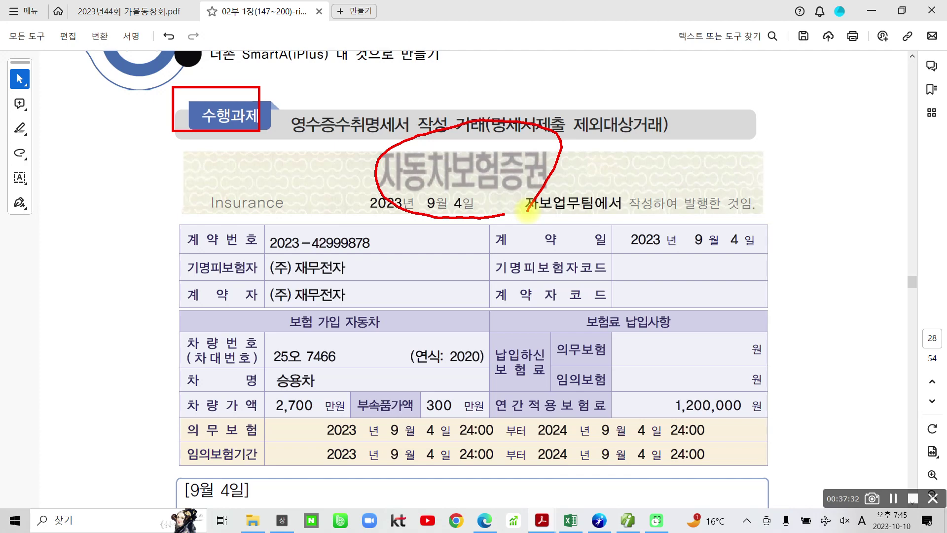
scroll(373, 278, down, 3)
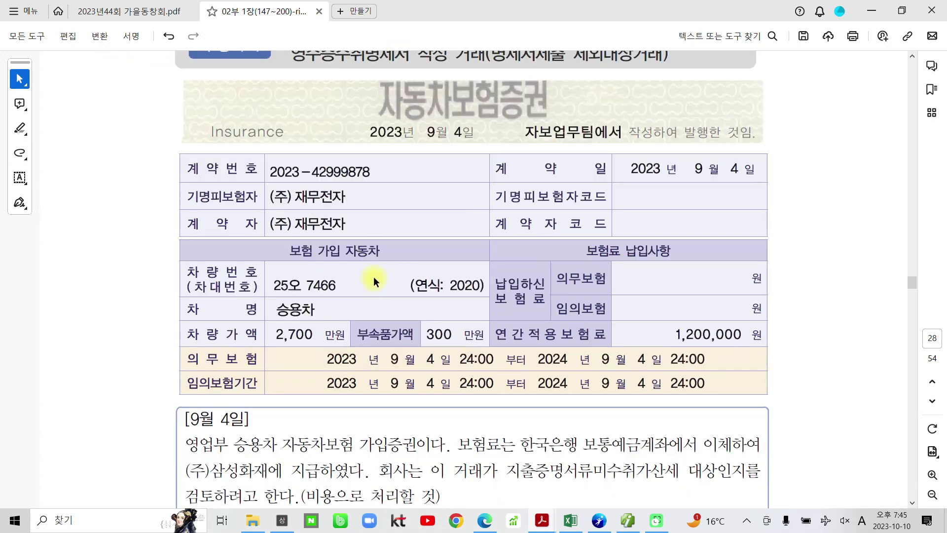
scroll(405, 295, down, 5)
scroll(433, 304, down, 3)
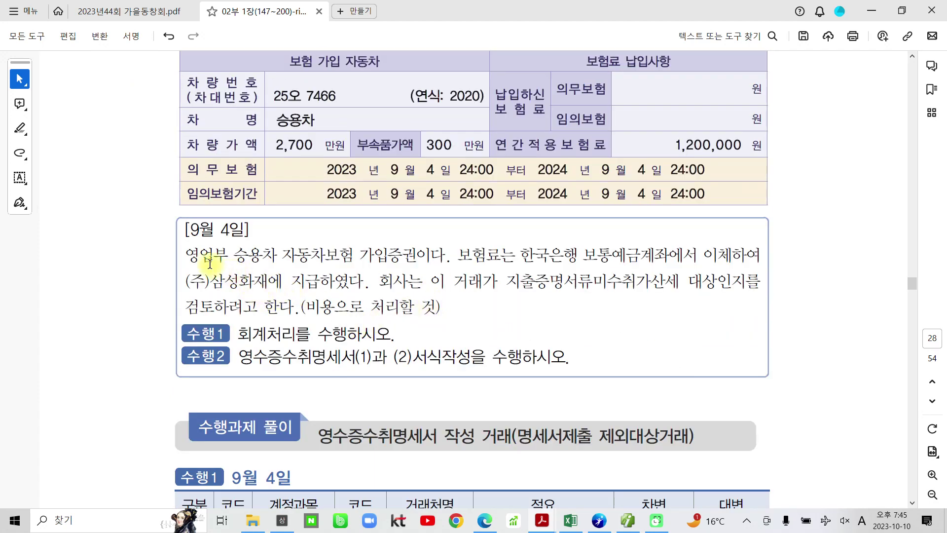
- Highlight the date [9월 4일] and the word 비용 in the September 4 task description
drag(192, 229, 244, 230)
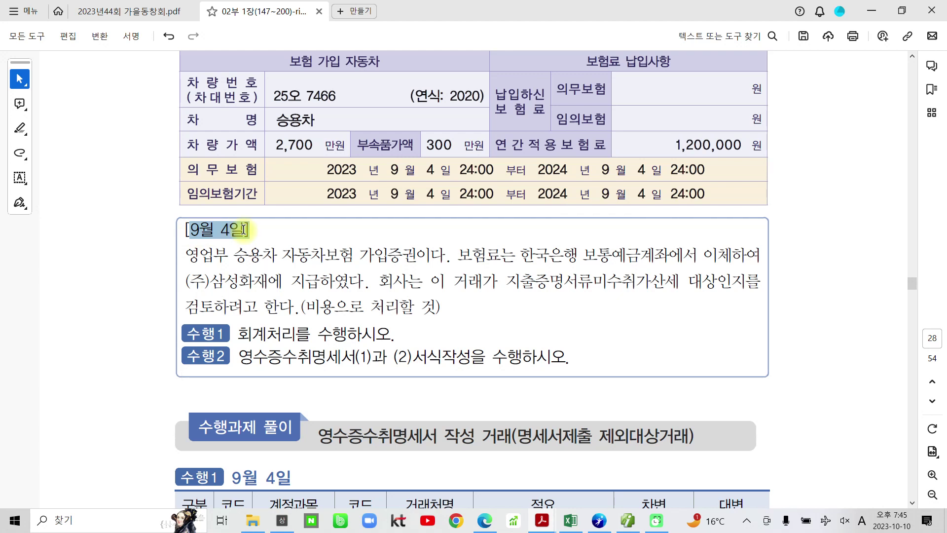
click(267, 212)
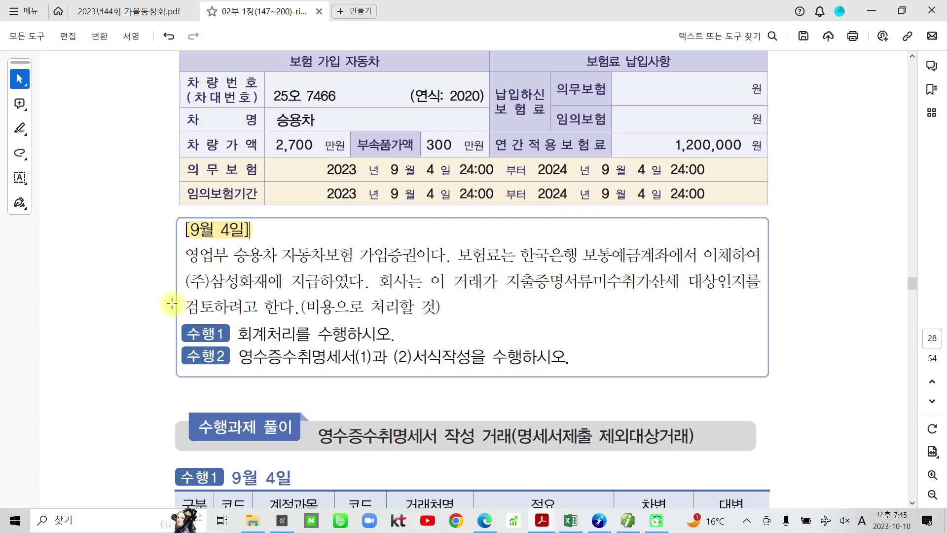
drag(302, 307, 441, 307)
click(326, 307)
drag(302, 307, 338, 307)
click(348, 283)
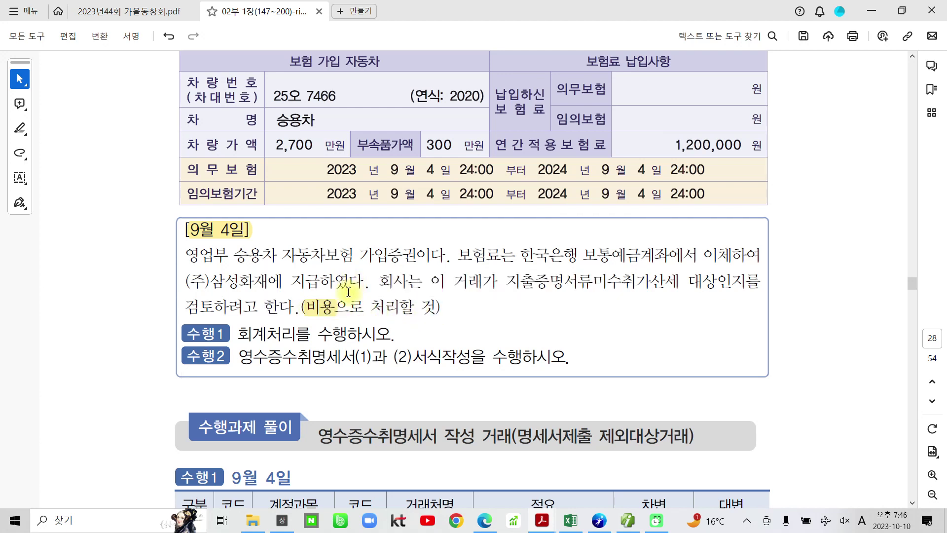
- Highlight the 수행1 instruction 회계처리를 수행하시오 and the 수행2 phrase 영수증수취명세서(1)과 (2)서식작성을
drag(238, 334, 389, 334)
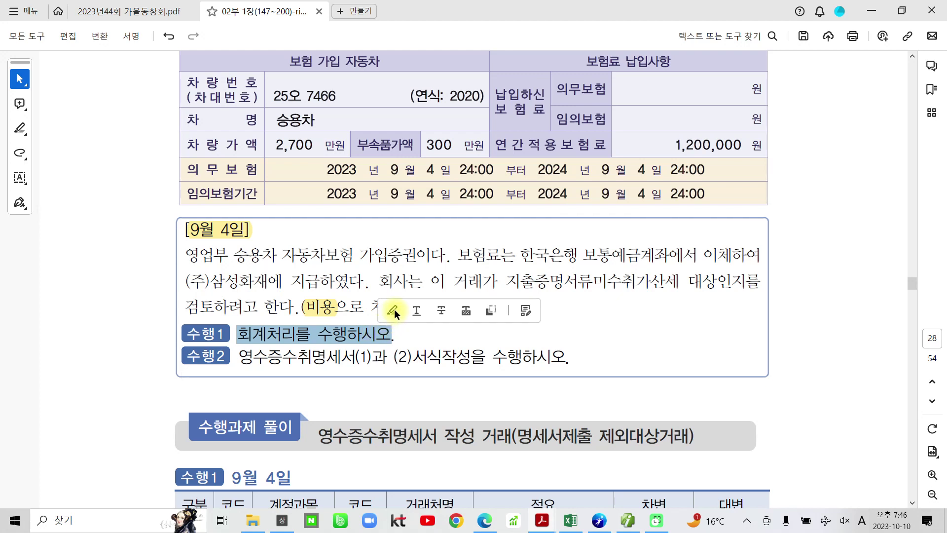
click(393, 311)
drag(238, 356, 422, 355)
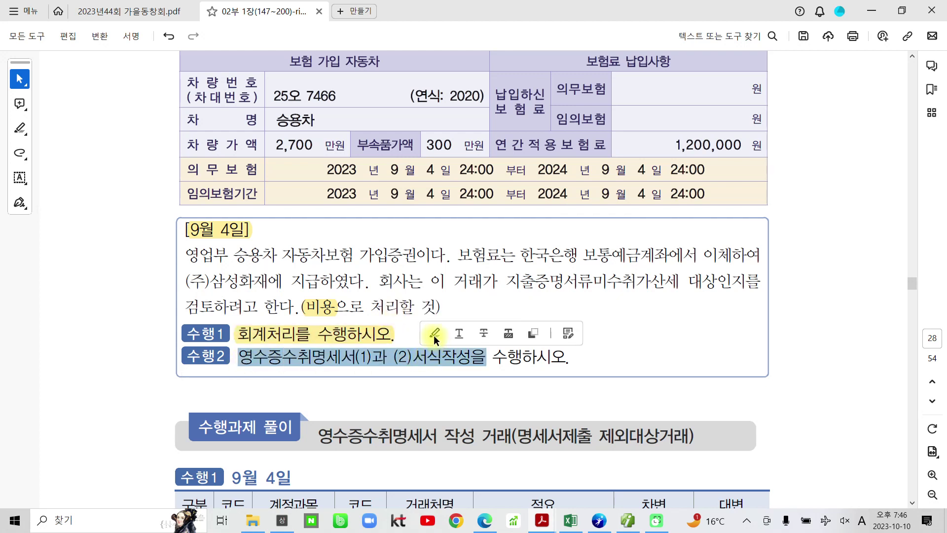
click(436, 334)
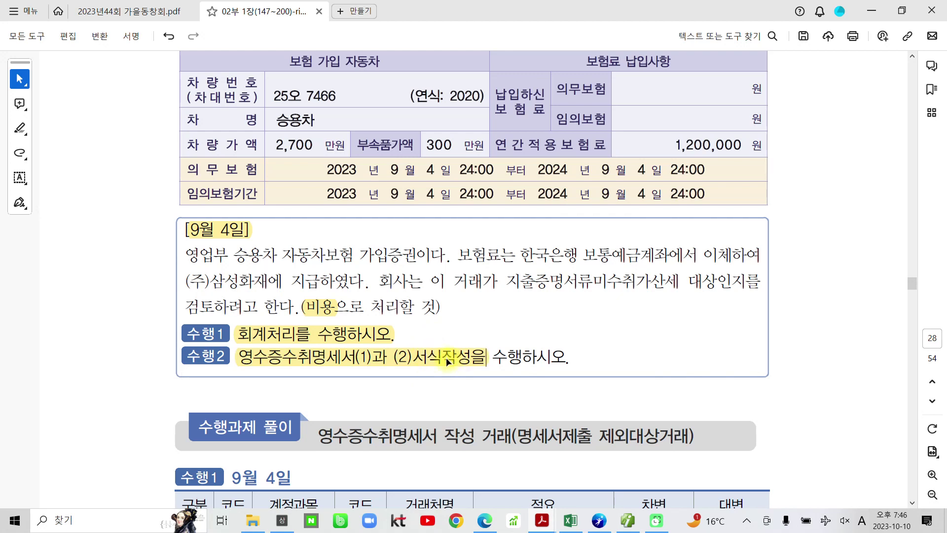
- Highlight the annual premium 1,200,000 in the insurance certificate and the 보통예금계좌 wording in the task description
scroll(500, 327, up, 1)
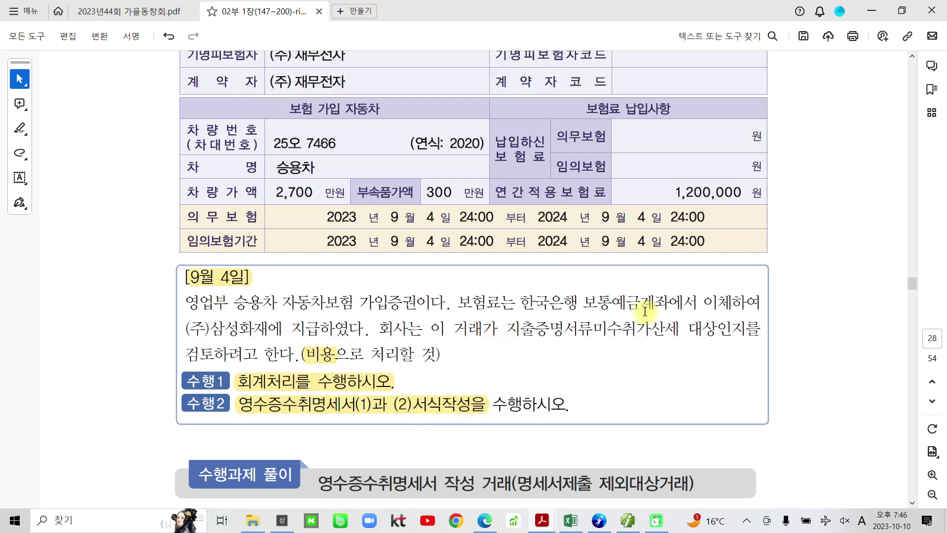
drag(675, 193, 741, 192)
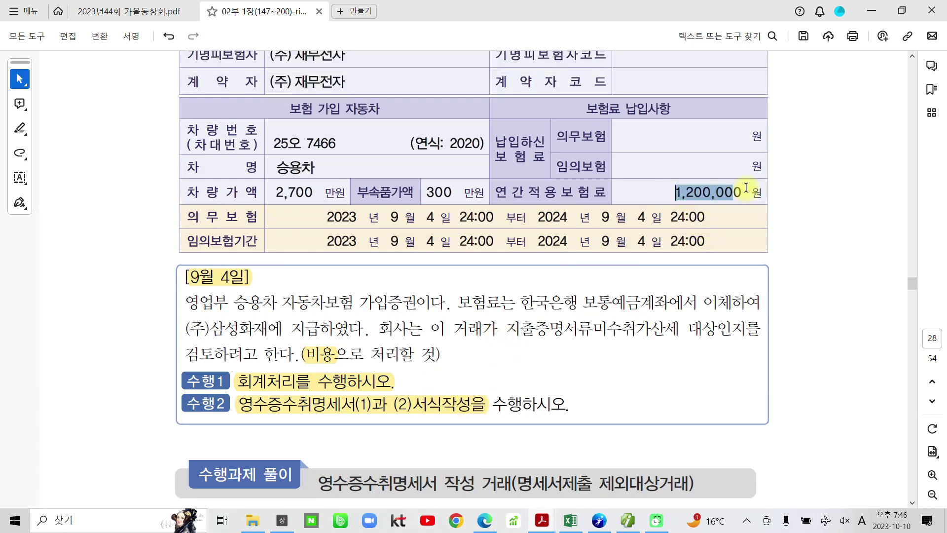
click(761, 169)
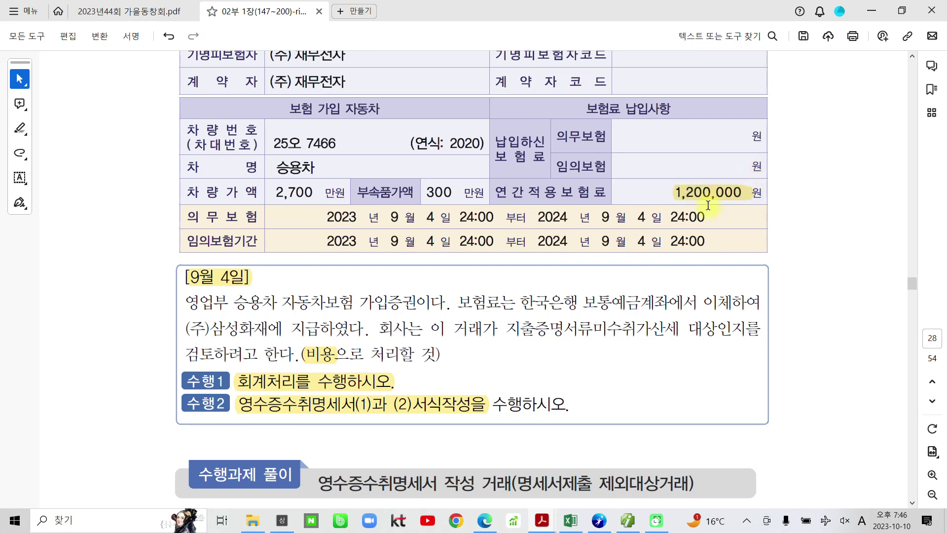
drag(582, 301, 654, 303)
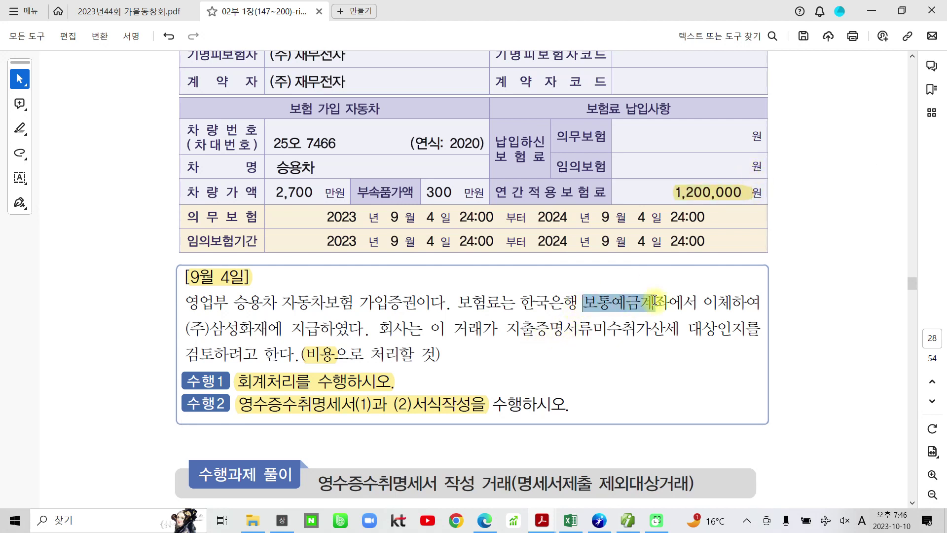
click(674, 277)
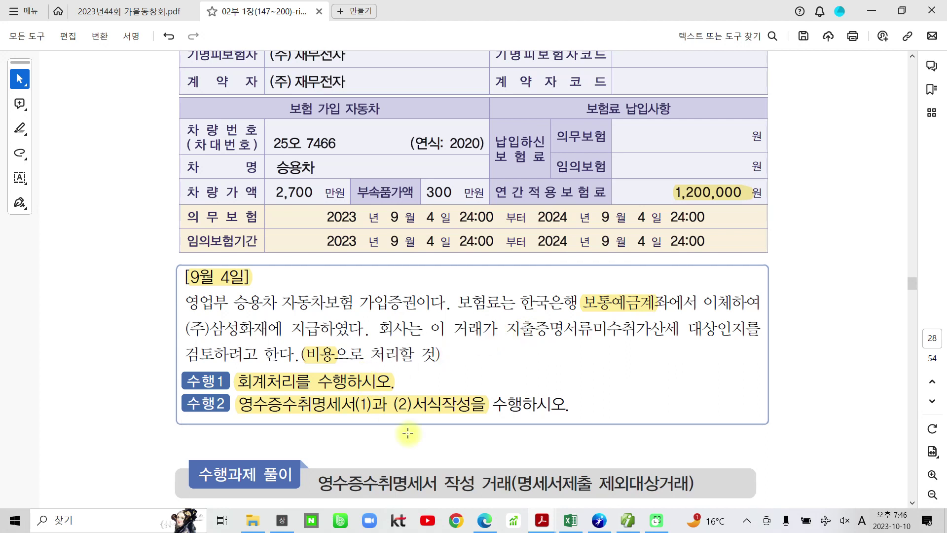
- Switch to the accounting program, go to 일반전표입력, and set the voucher date to September 4
click(636, 525)
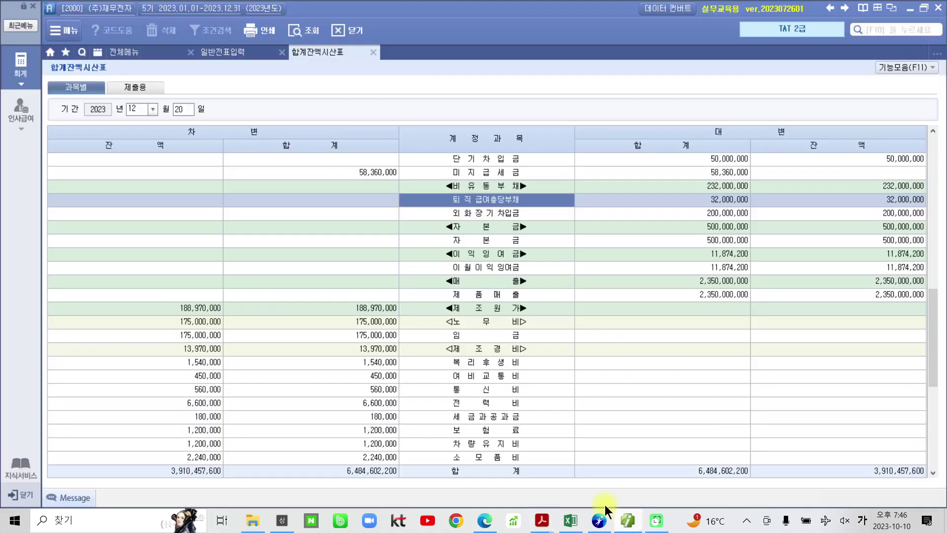
click(226, 53)
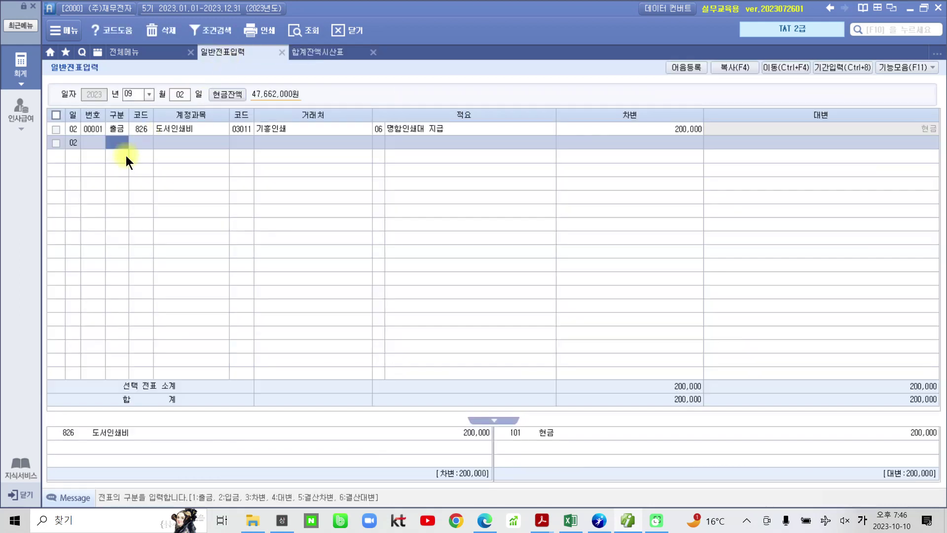
click(172, 94)
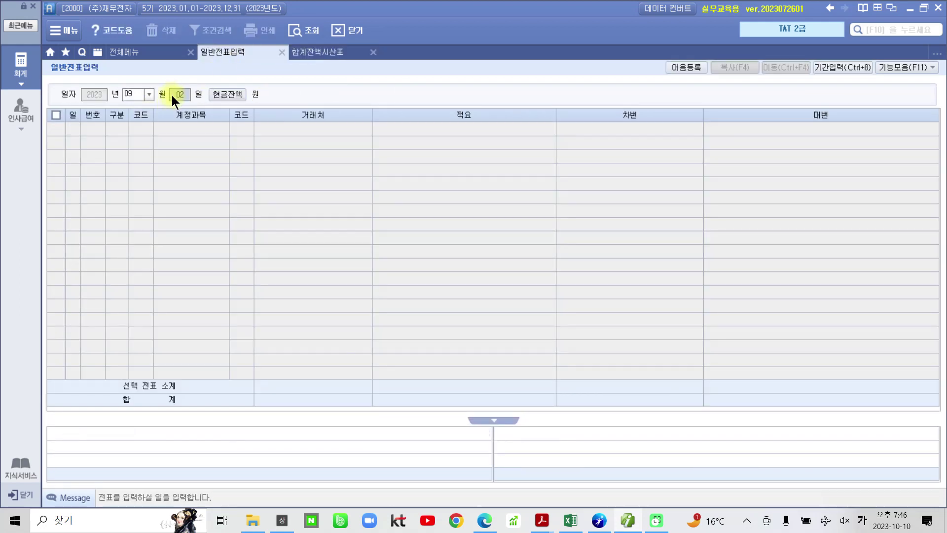
key(Return)
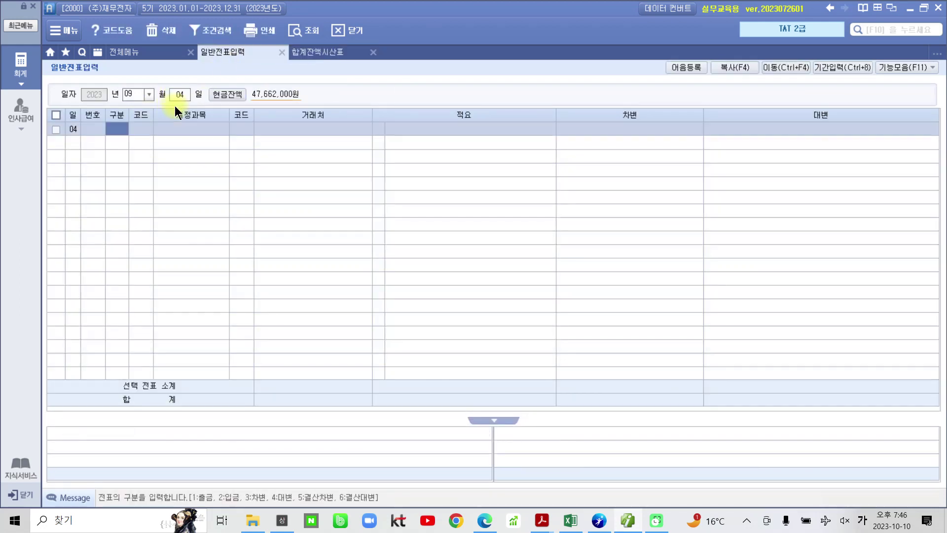
- Start a 차변 line for September 4 with account 821 보험료, found by looking up 보험
key(3)
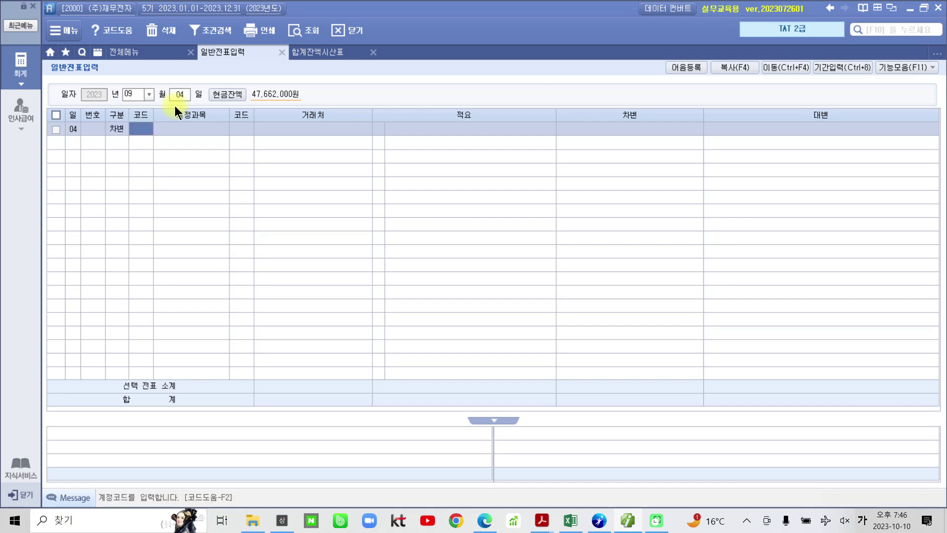
text(보험)
key(Return)
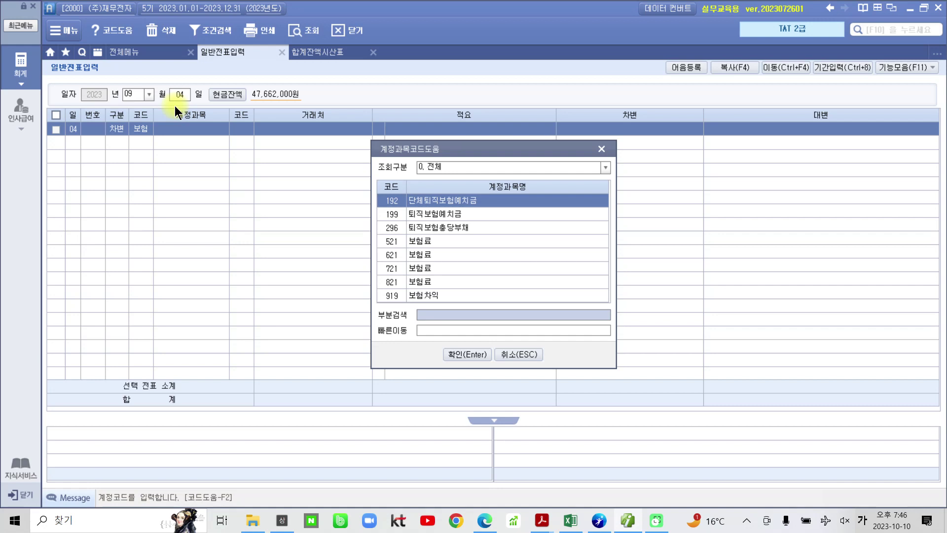
key(Down)
key(Down)
key(Down)
key(Down)
key(Down)
key(Down)
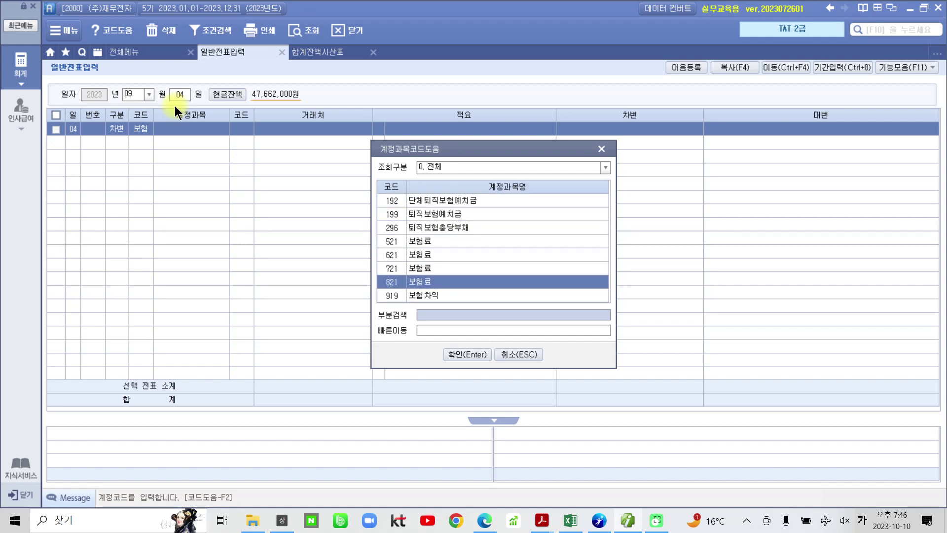
key(Return)
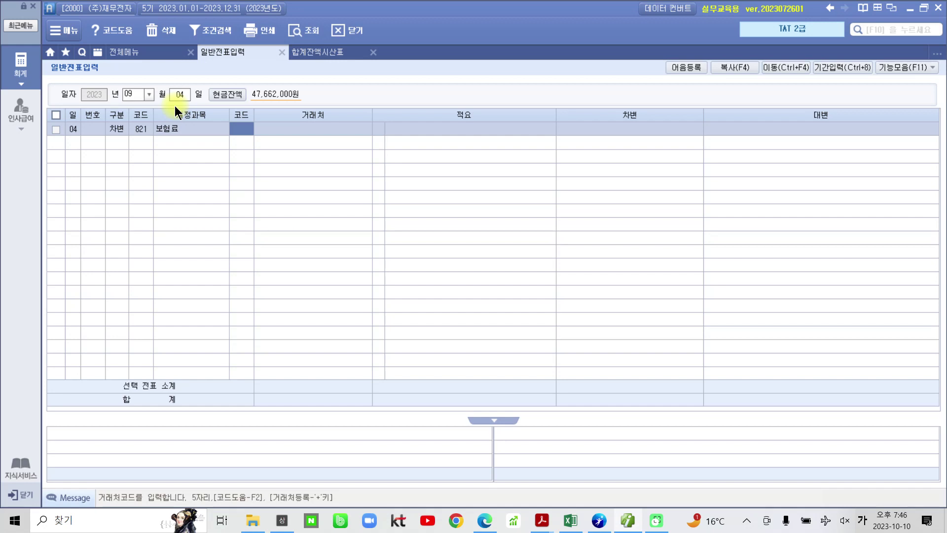
text(99700)
key(Return)
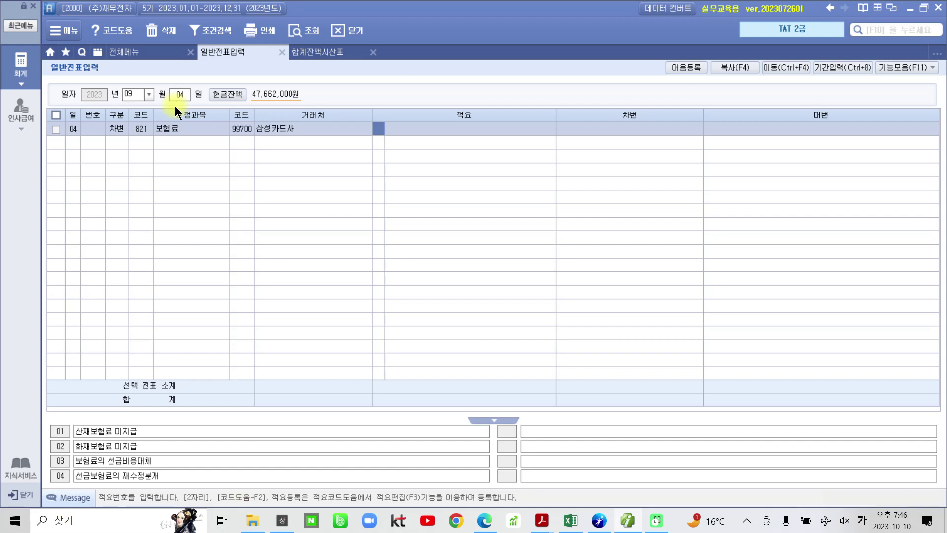
key(Left)
key(Left)
key(BackSpace)
- Enter 삼성화재 as the 거래처 name on the 보험료 line, leaving its 거래처 code blank
key(Return)
text(삼)
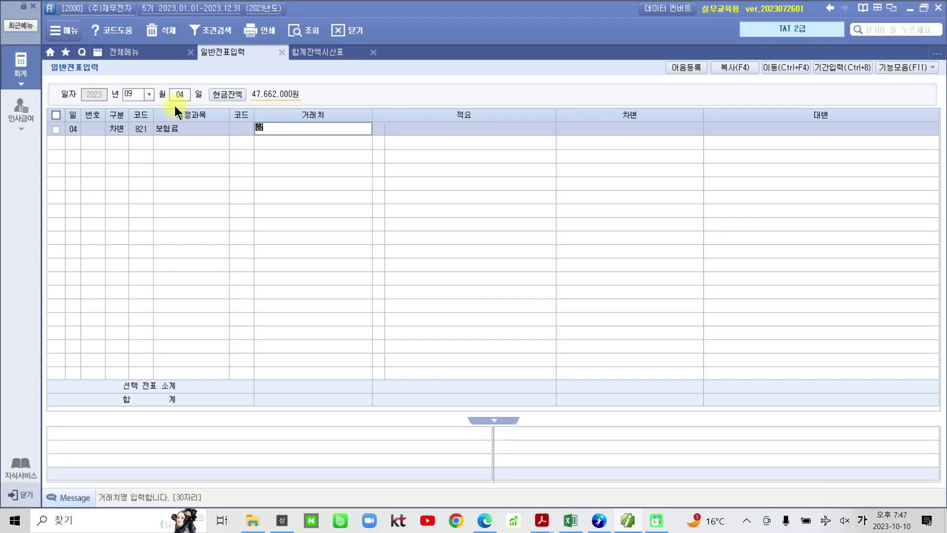
text(성화재)
key(Return)
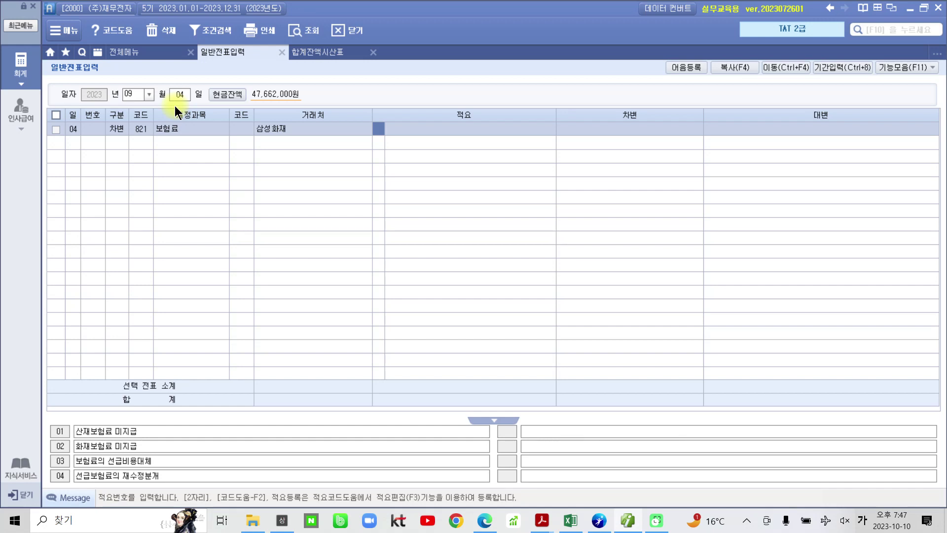
- Give the 보험료 line the 적요 자동차 보험료 and a 차변 amount of 1,200,000
key(Return)
text(자동차 보험ㄹ)
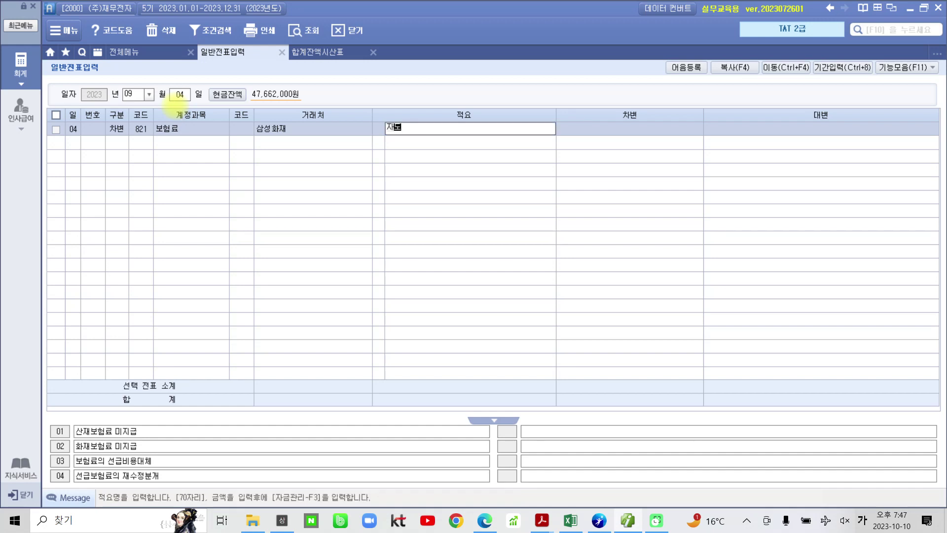
text(ㅛ)
key(Return)
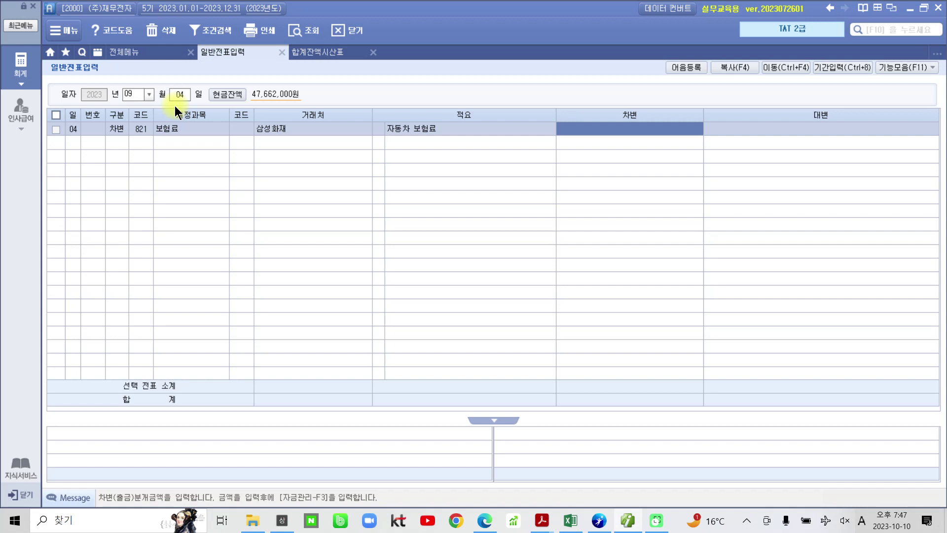
text(1200000)
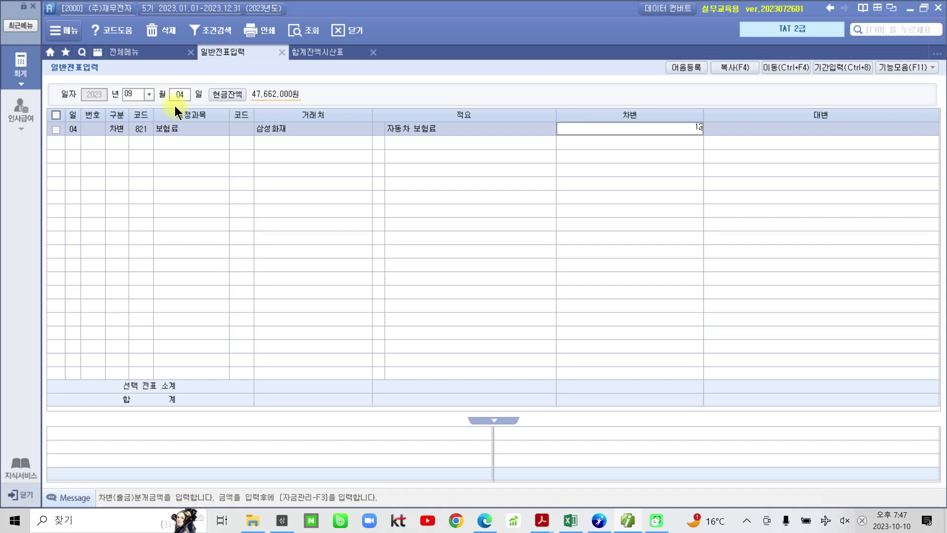
key(Return)
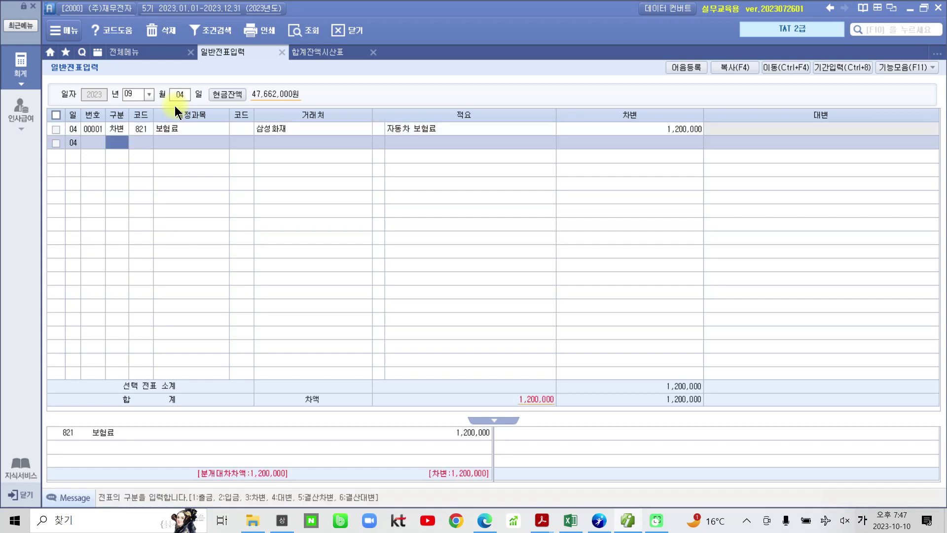
- Start a 대변 line for September 4 with account 103 보통예금
text(4)
key(Return)
text(1)
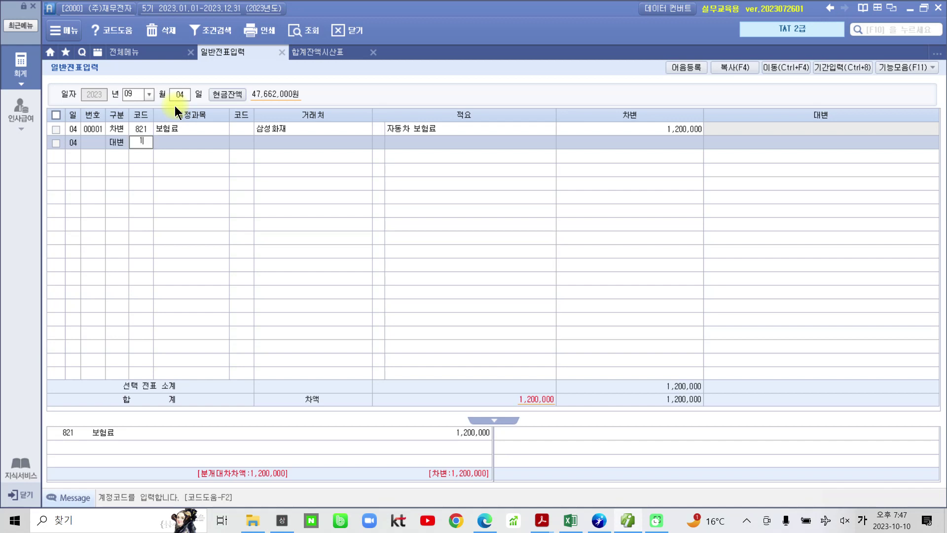
text(03)
key(Return)
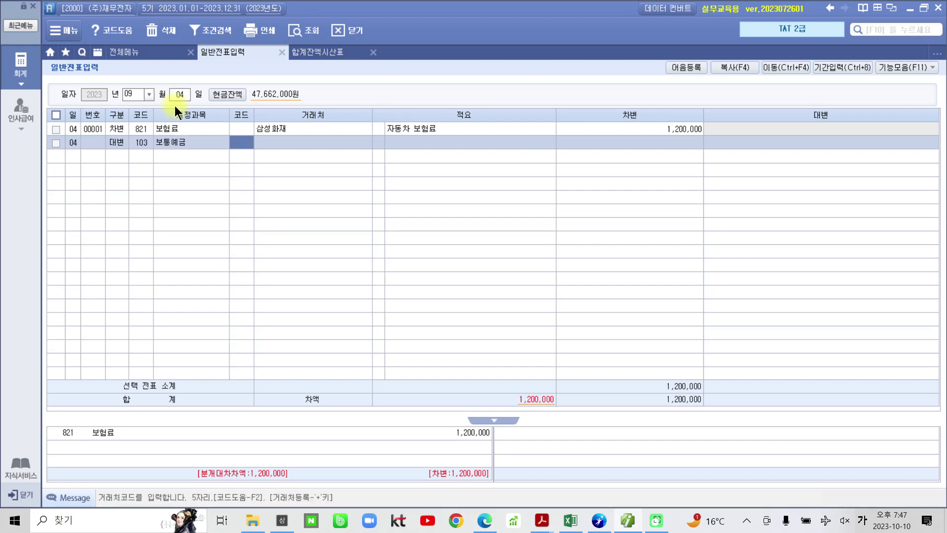
- Complete the 보통예금 line with 거래처 98000 한국은행(보통), 적요 자동차 보험료 and a 대변 amount of 1,200,000
text(한국)
key(Return)
key(Down)
key(Return)
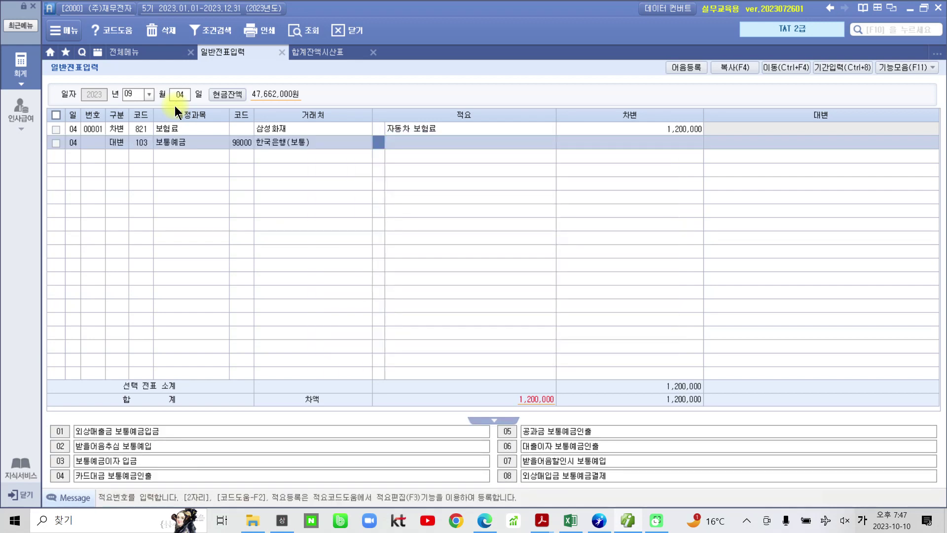
key(Return)
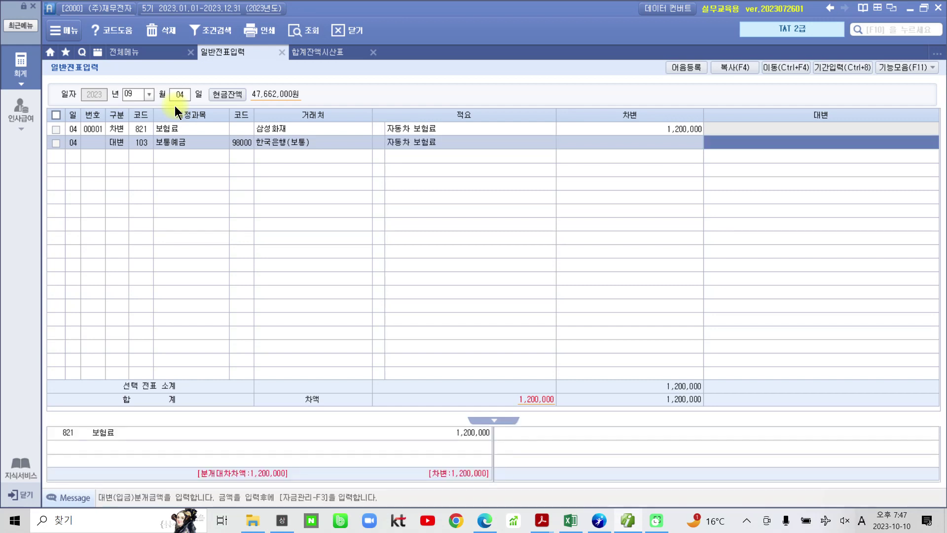
text(1200000)
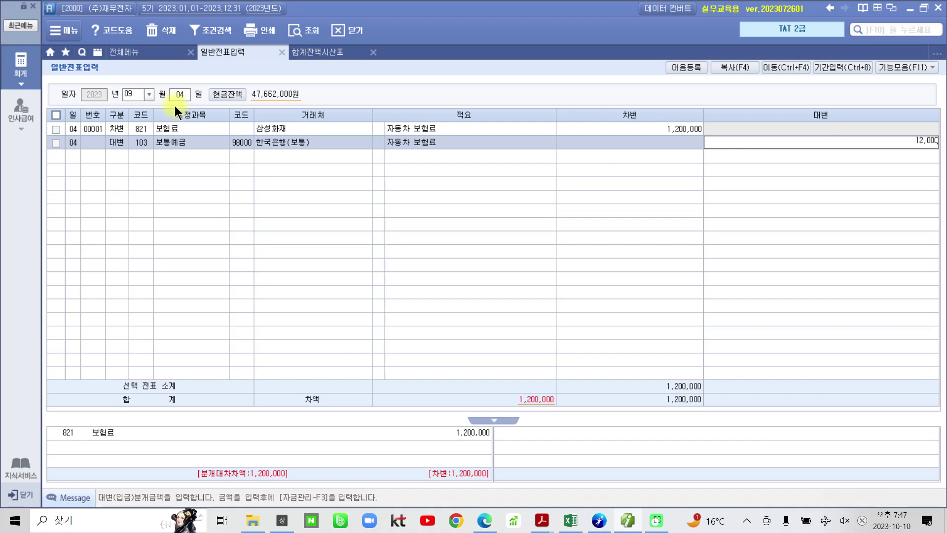
key(Return)
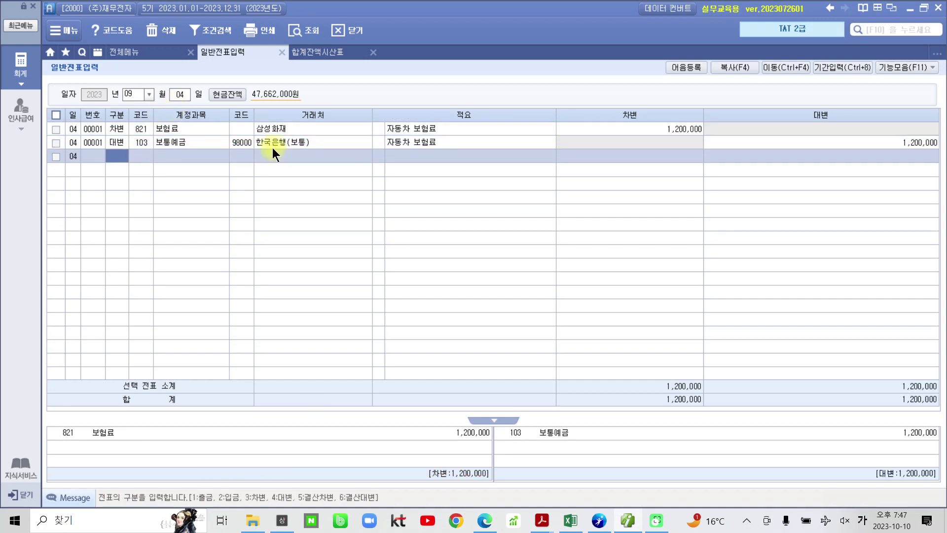
click(309, 128)
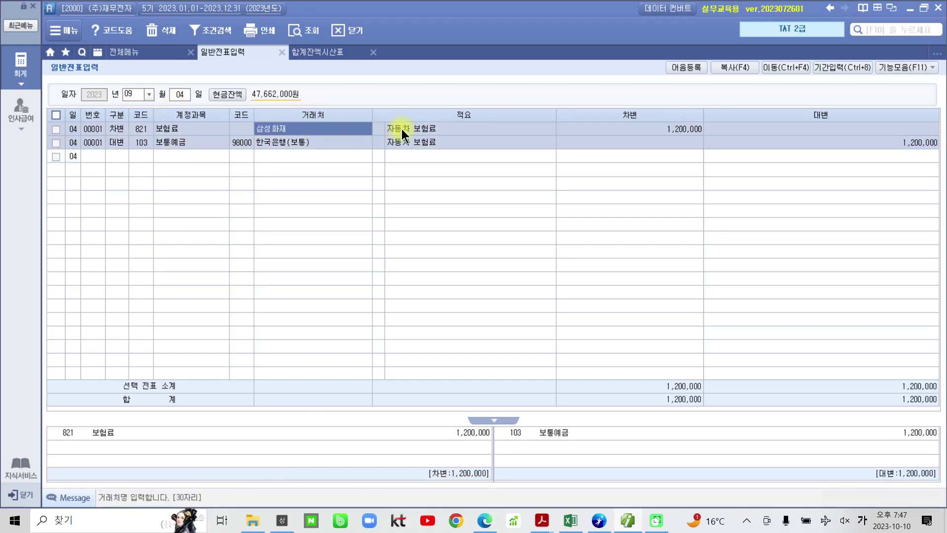
click(424, 142)
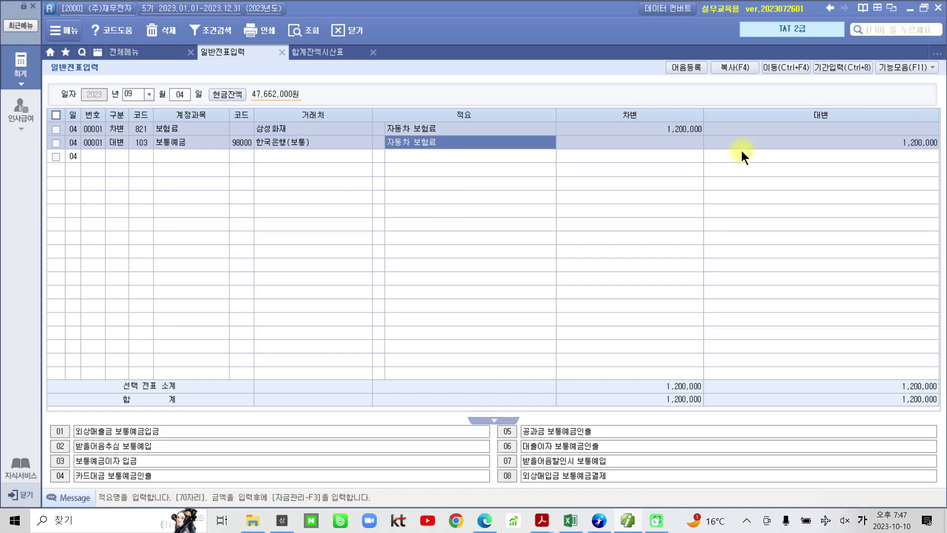
click(235, 143)
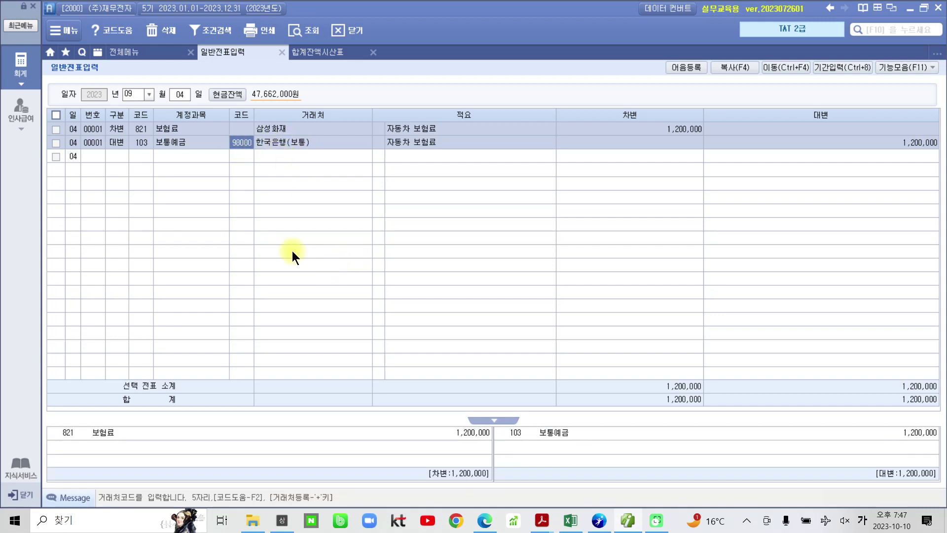
- Open 영수증수취명세서 and add a row to 영수증수취명세서(2) dated 2023-09-04 for 삼성화재
click(146, 59)
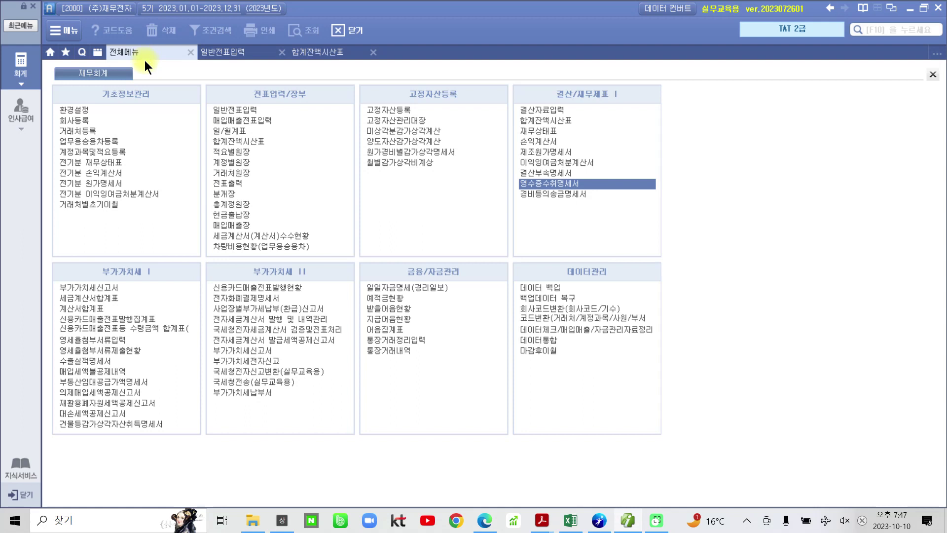
click(565, 186)
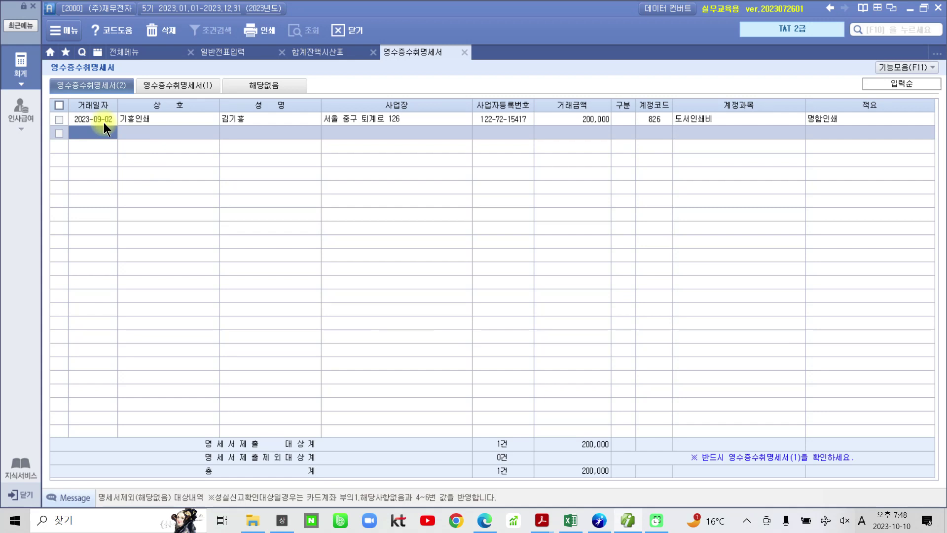
text(2023-09-)
key(Return)
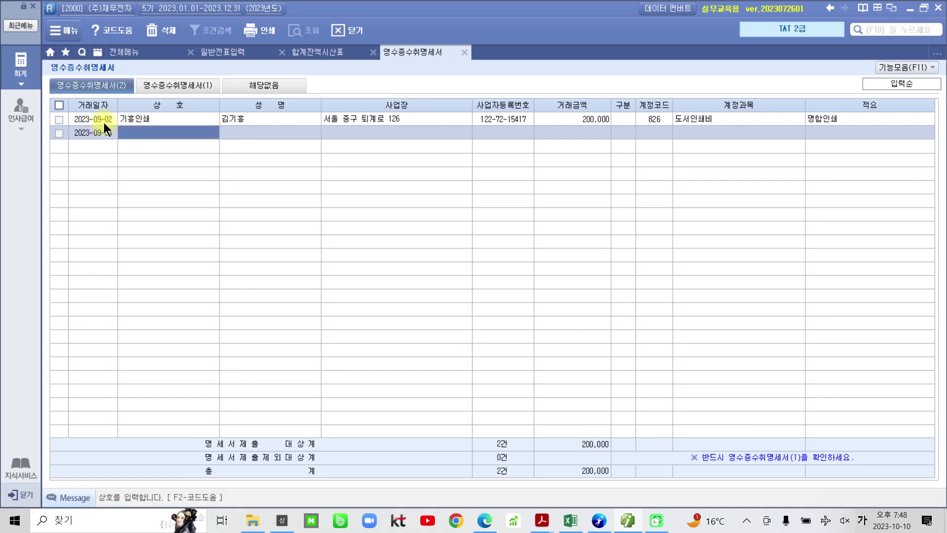
text(삼)
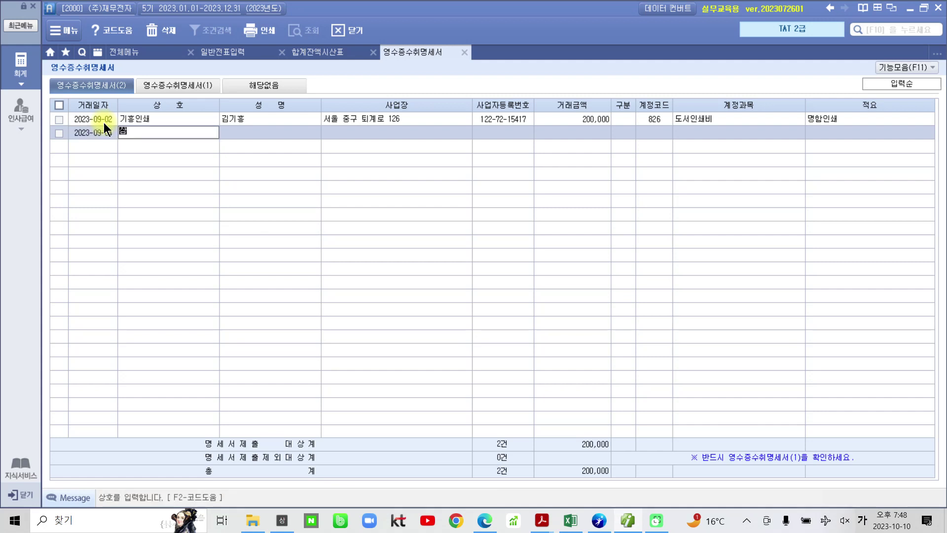
text(성 화재)
key(Return)
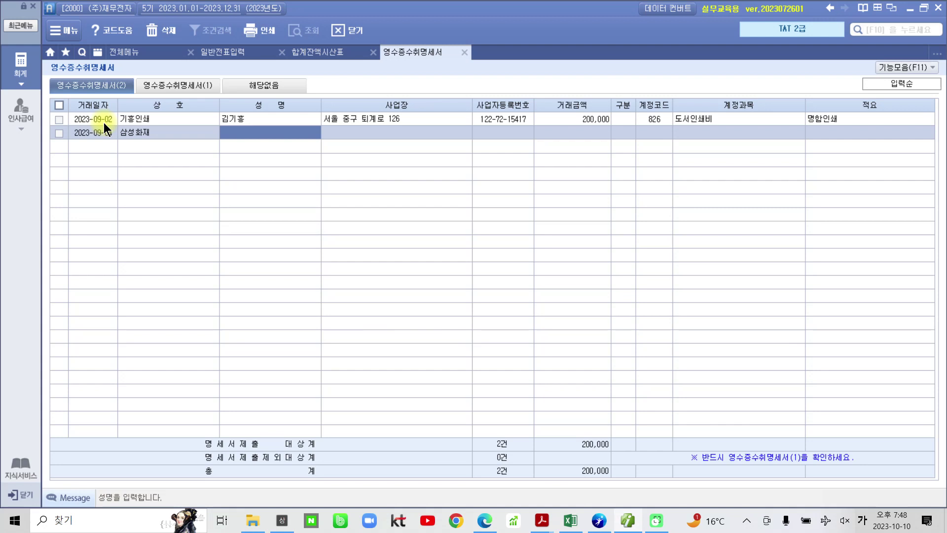
- Leave the 성명, 사업장 and 사업자등록번호 of the 삼성화재 row blank and set its 거래금액 to 1,200,000
key(Return)
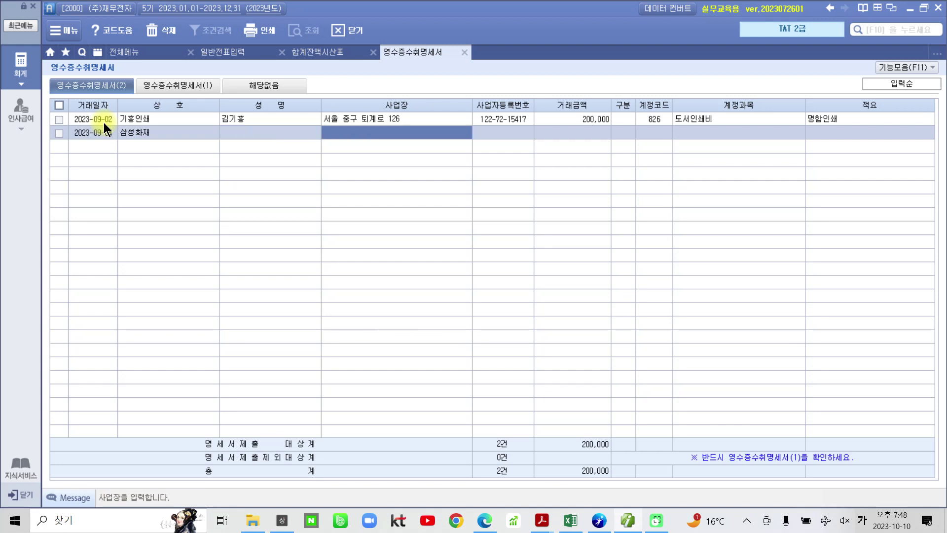
key(Return)
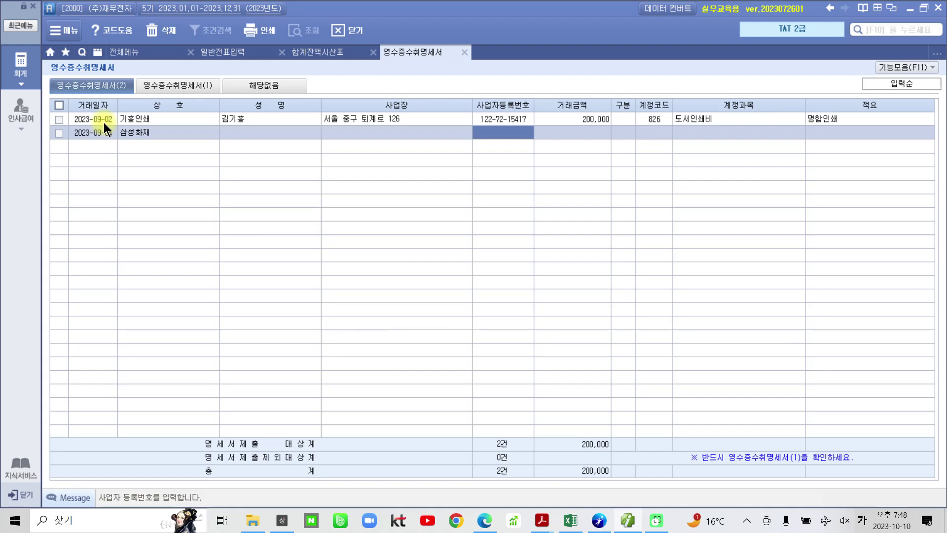
key(Return)
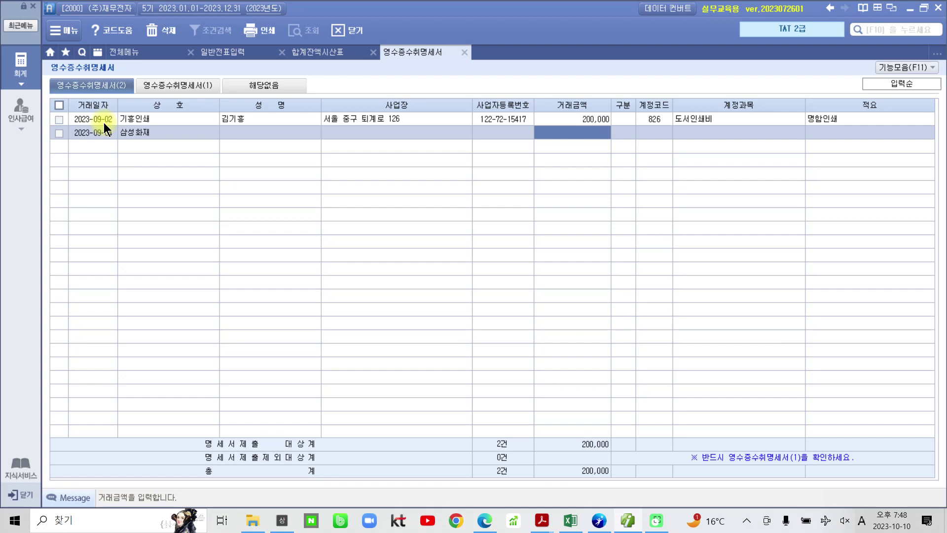
text(1,200,)
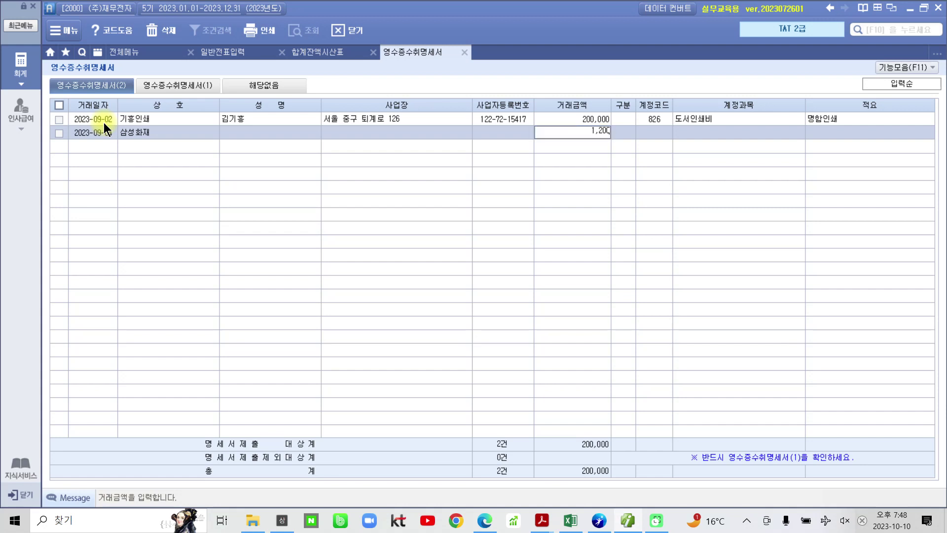
text(000)
key(Return)
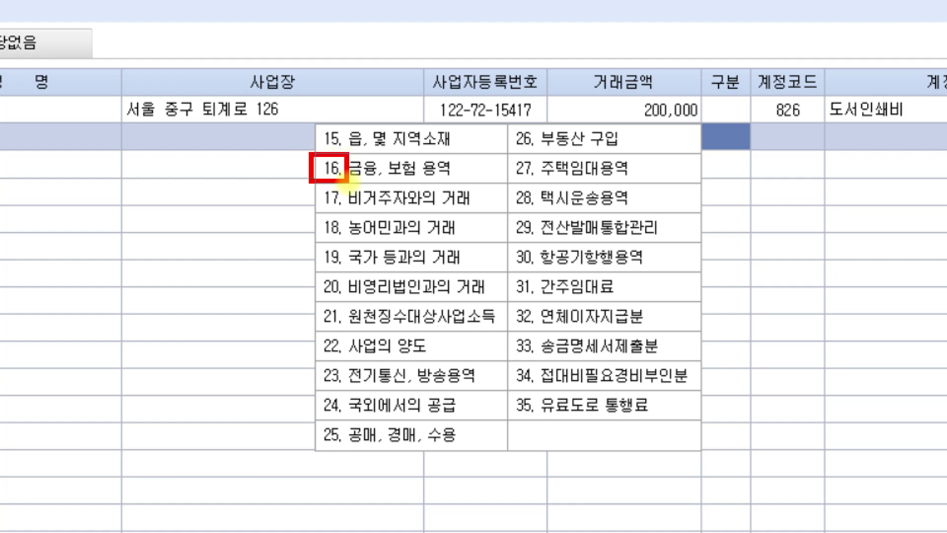
- Classify the 삼성화재 row with 구분 code 16, 금융, 보험 용역
drag(384, 179, 461, 179)
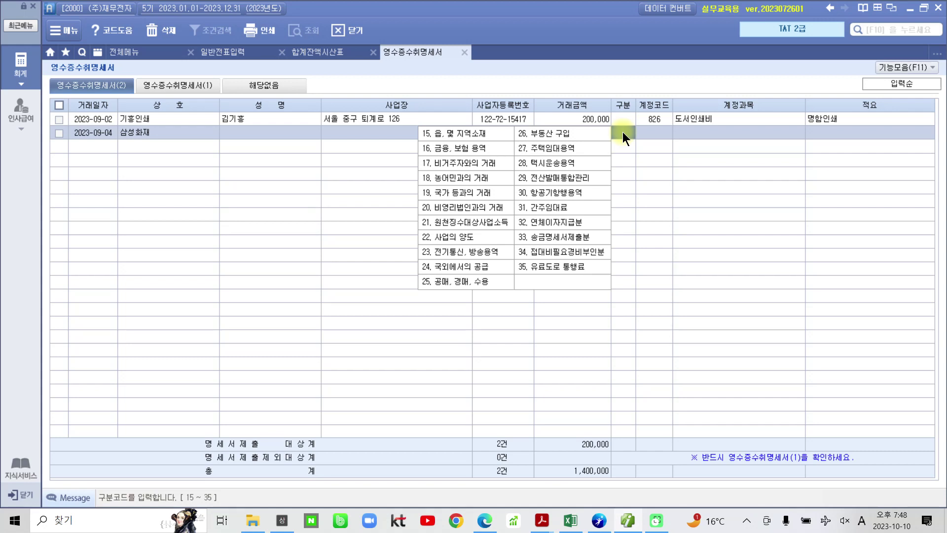
click(622, 132)
text(16)
key(Return)
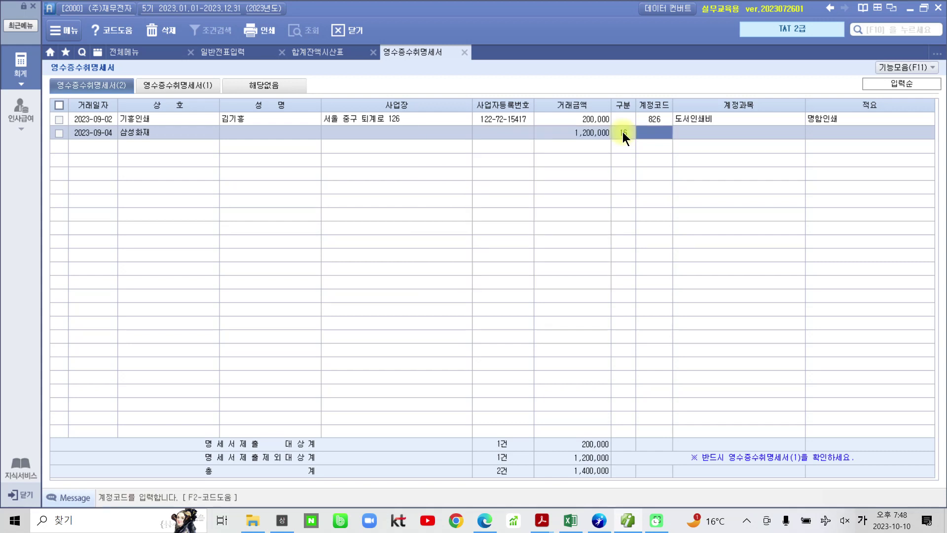
- Check the account code in the September 4 voucher, and complete the 삼성화재 row with 계정코드 821 보험료 and 적요 자동차보험료
click(232, 54)
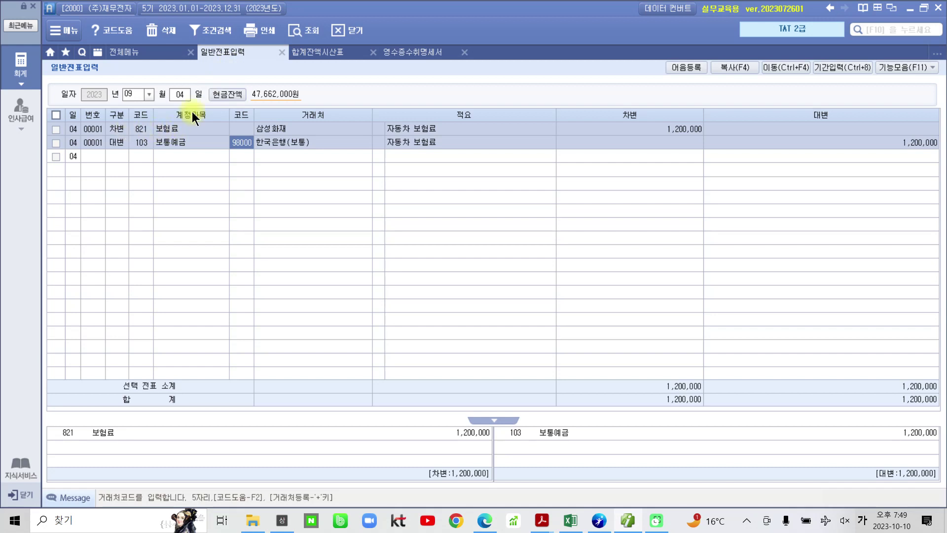
click(406, 50)
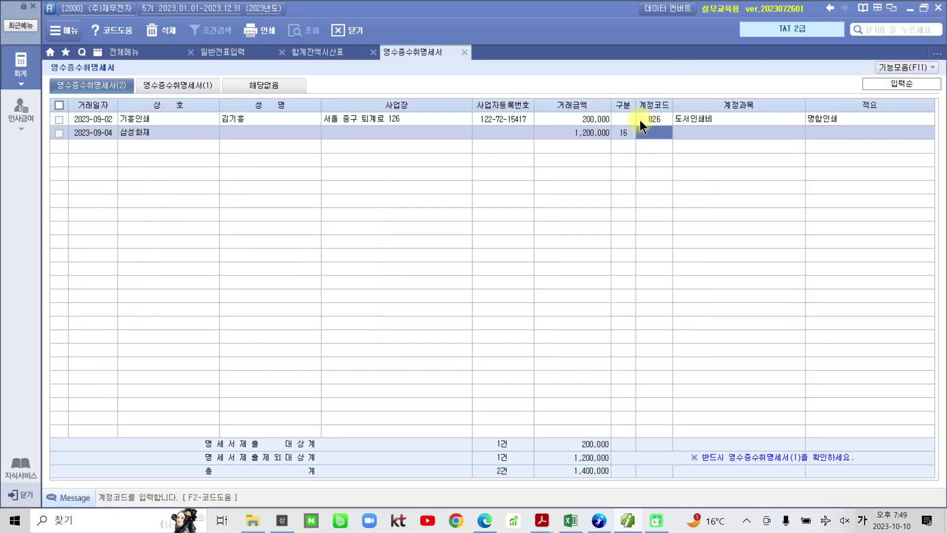
text(821)
key(Return)
key(Return)
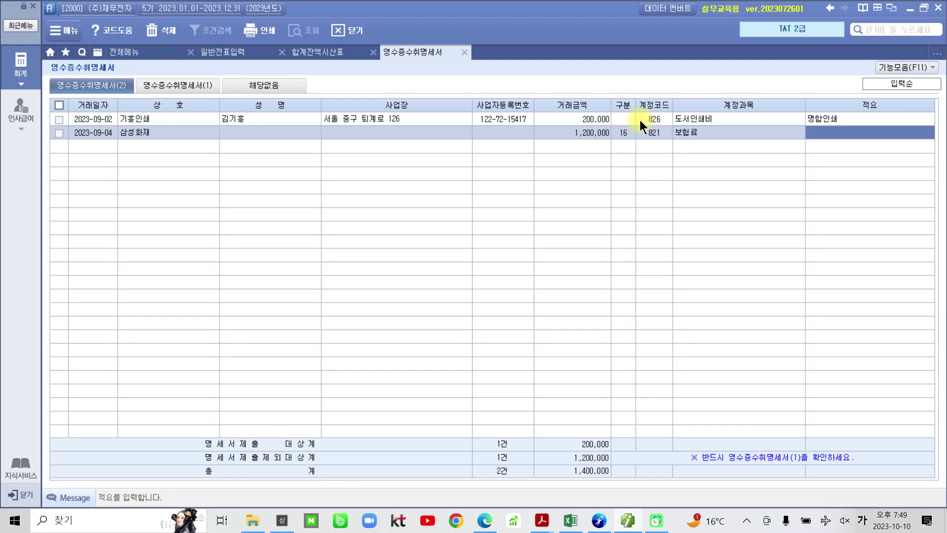
text(자동차보험)
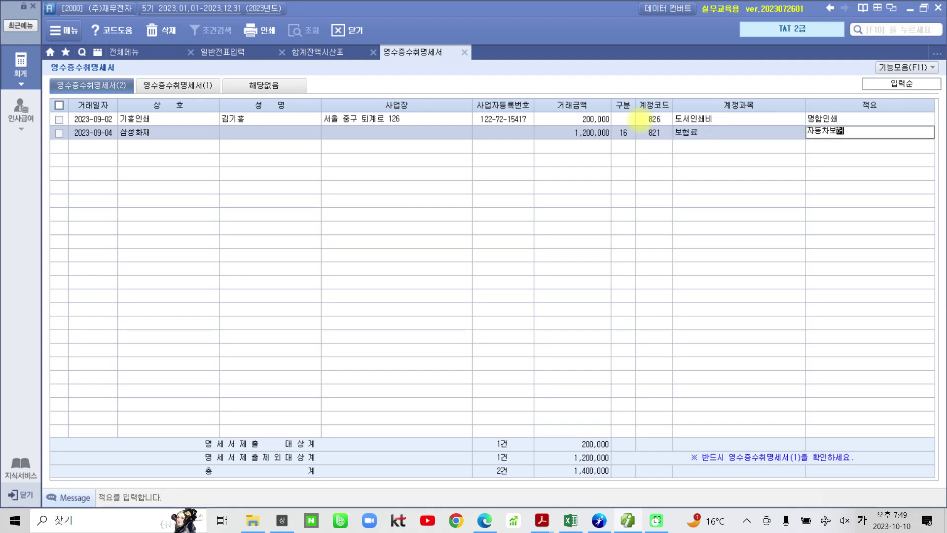
text(료)
key(Return)
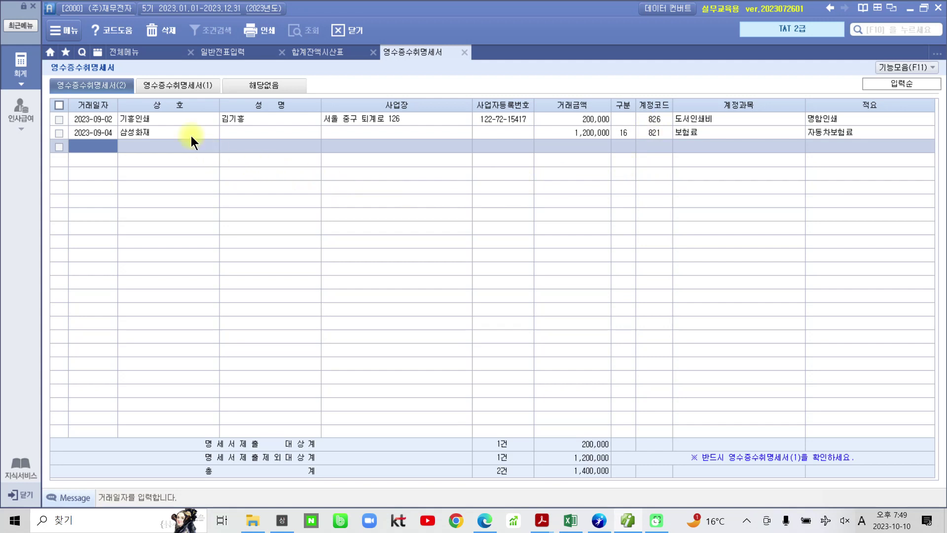
- Review the 명세서제출 제외대상 column and the 16. 금융, 보험 용역 row in 영수증수취명세서(1), and close the form
click(161, 84)
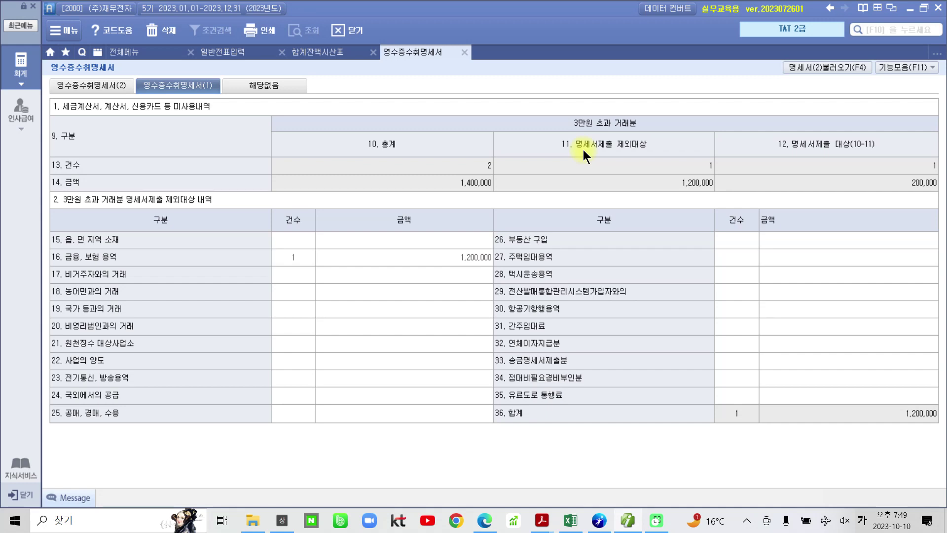
drag(550, 126, 723, 197)
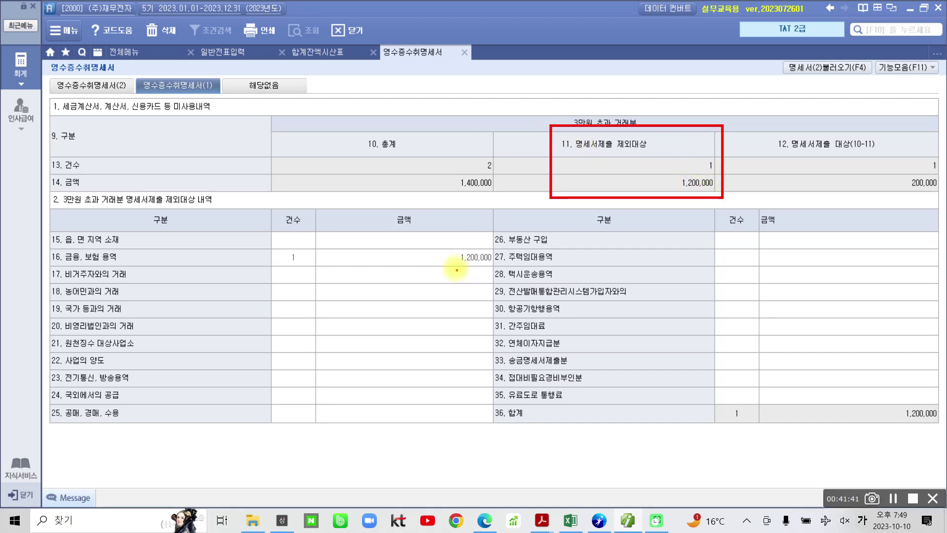
drag(53, 266, 504, 260)
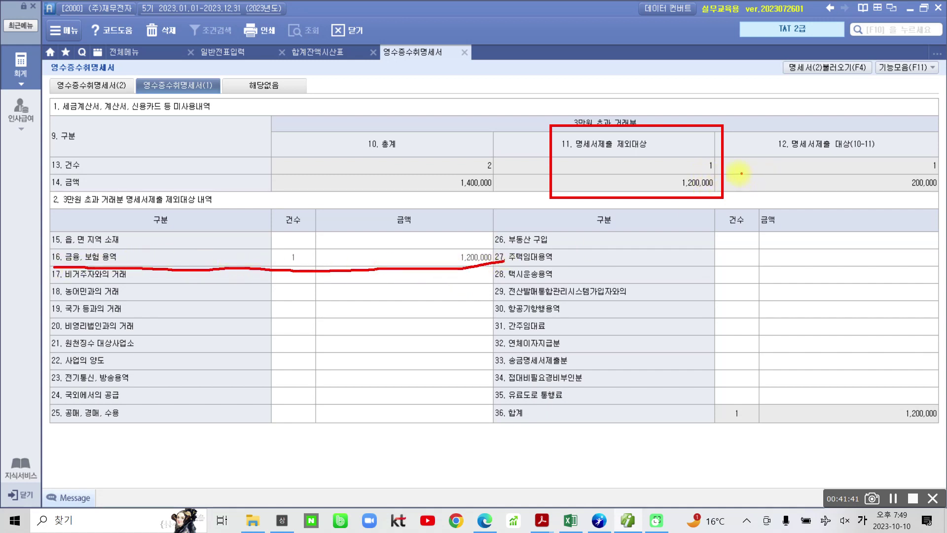
key(Escape)
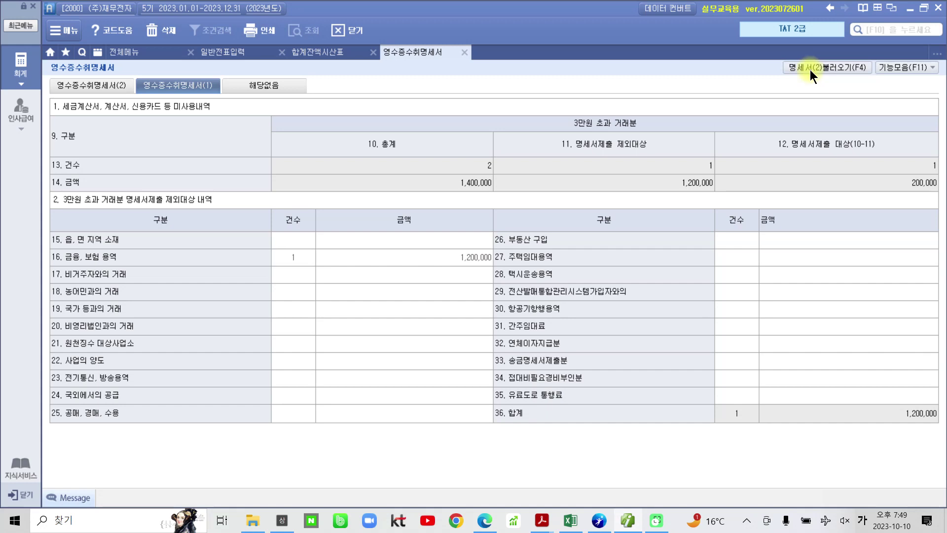
click(465, 52)
click(431, 286)
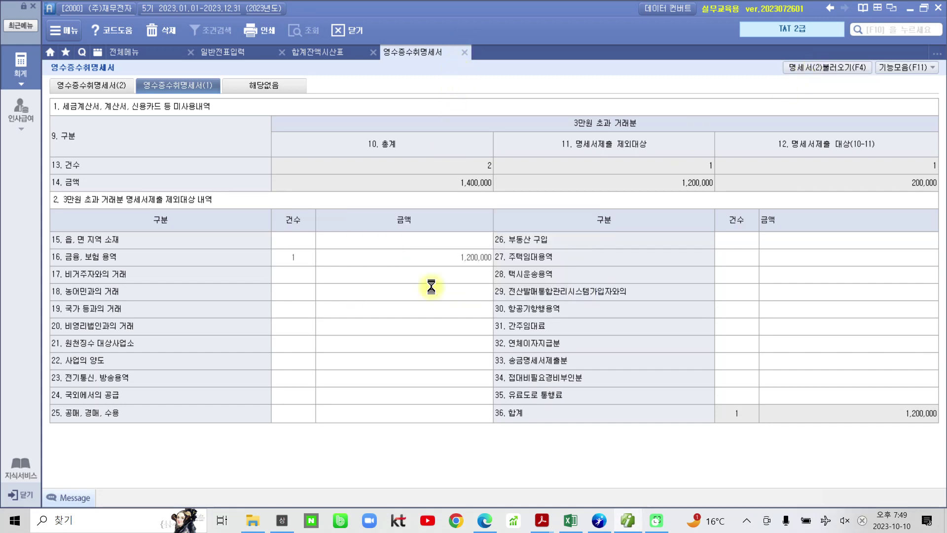